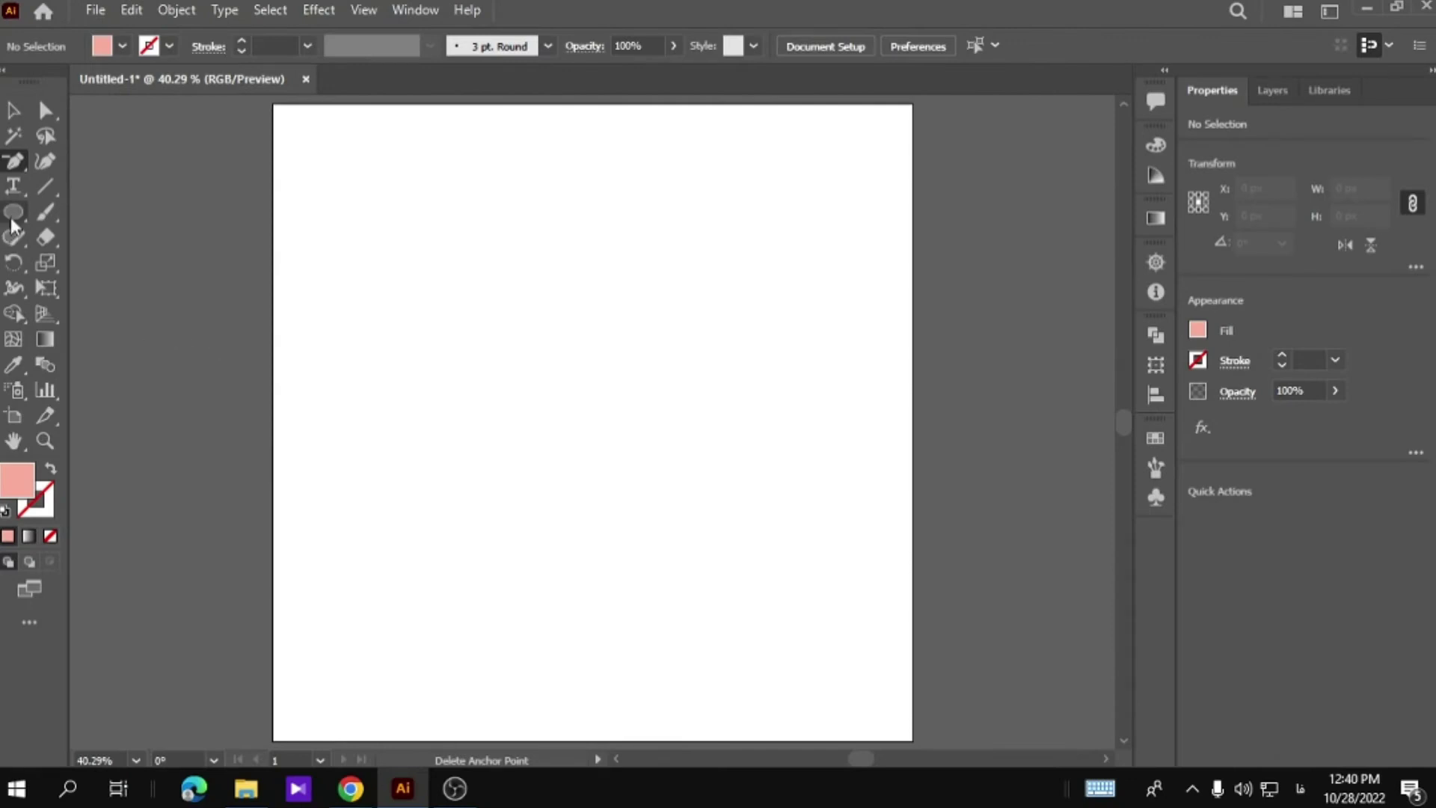
Draw a pink 1280 × 1280 px rectangle over the whole artboard and lock it.
{"action": "left_click", "coordinate": [13, 212]}
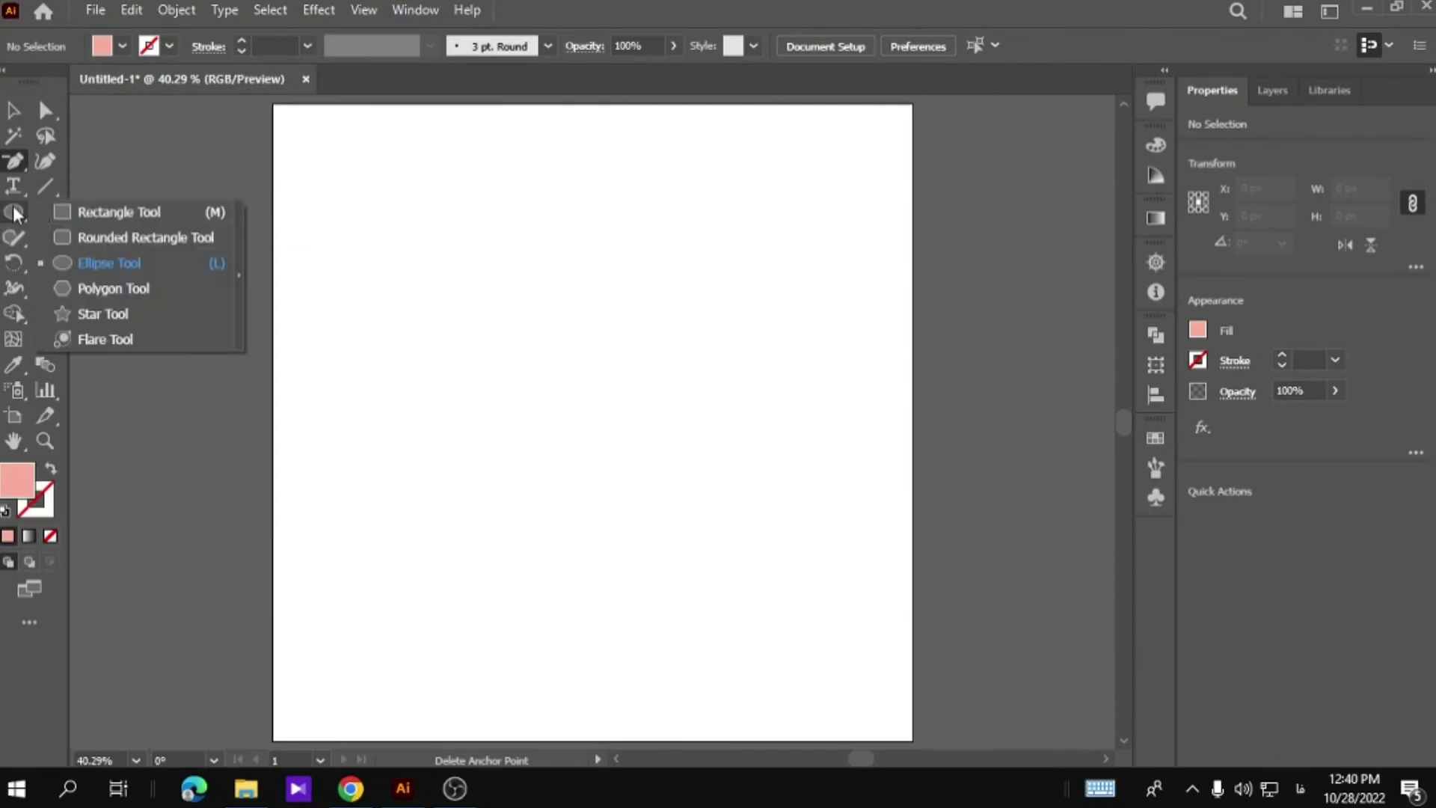
{"action": "left_click", "coordinate": [185, 212]}
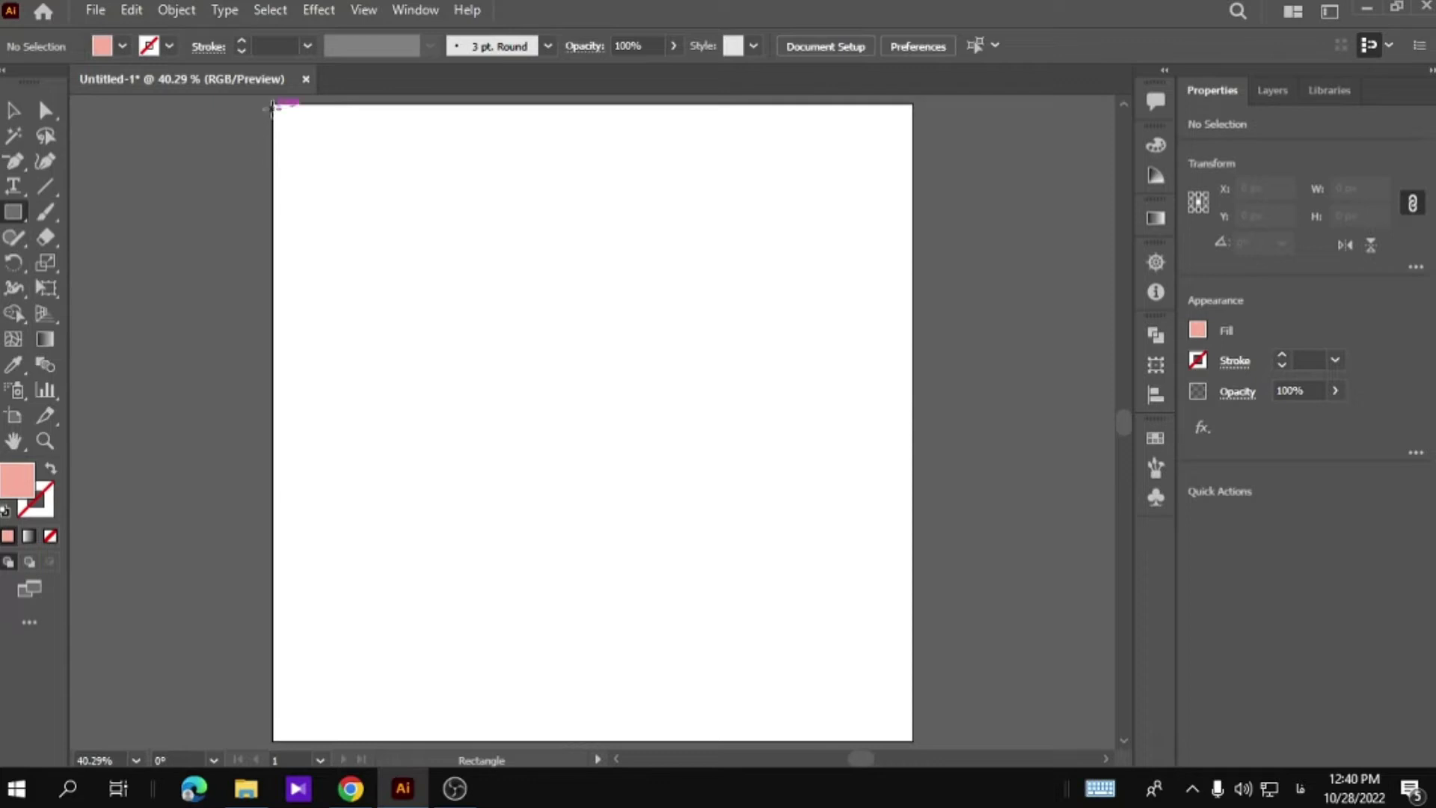
{"action": "left_click_drag", "start_coordinate": [272, 107], "coordinate": [912, 740]}
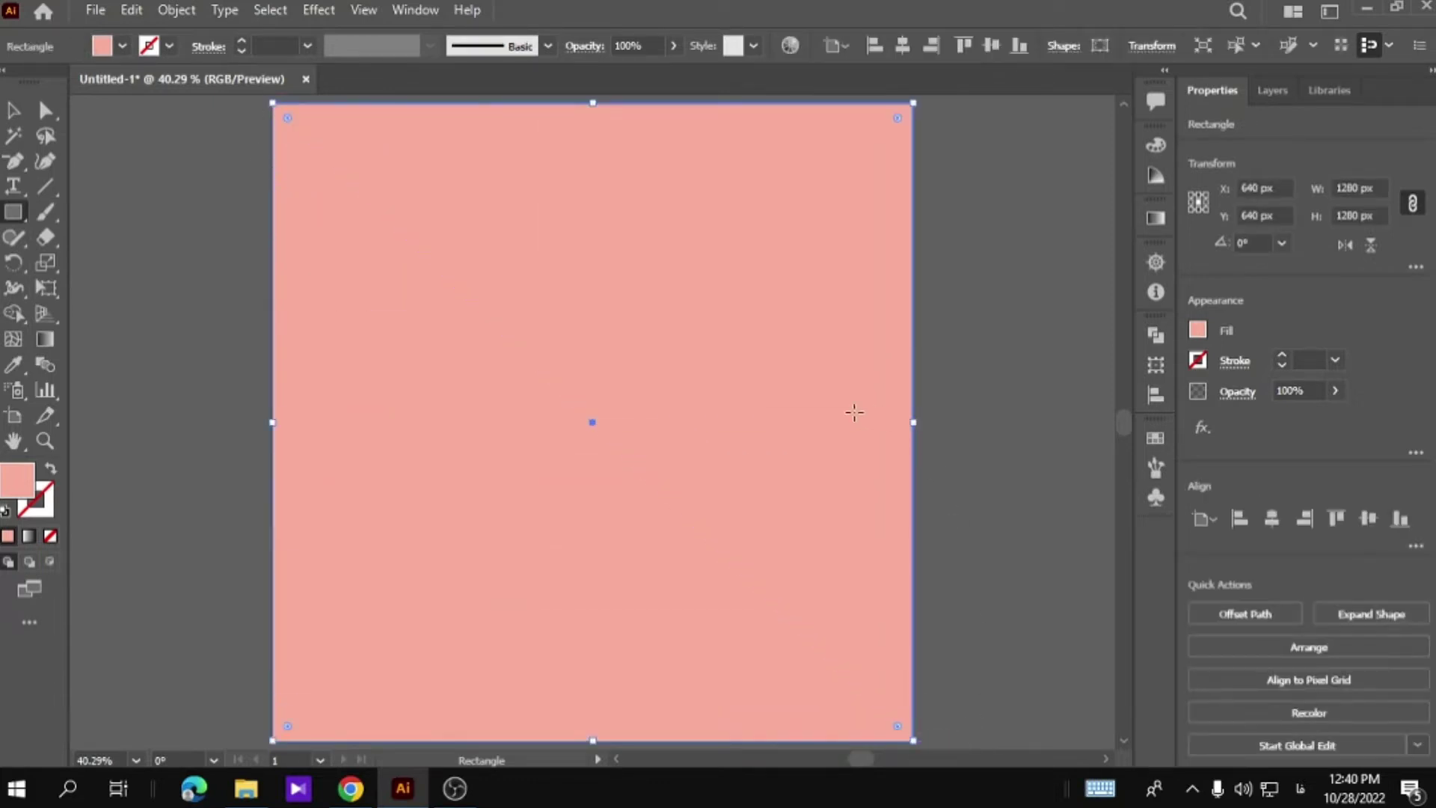
{"action": "left_click", "coordinate": [177, 9]}
{"action": "mouse_move", "coordinate": [257, 151]}
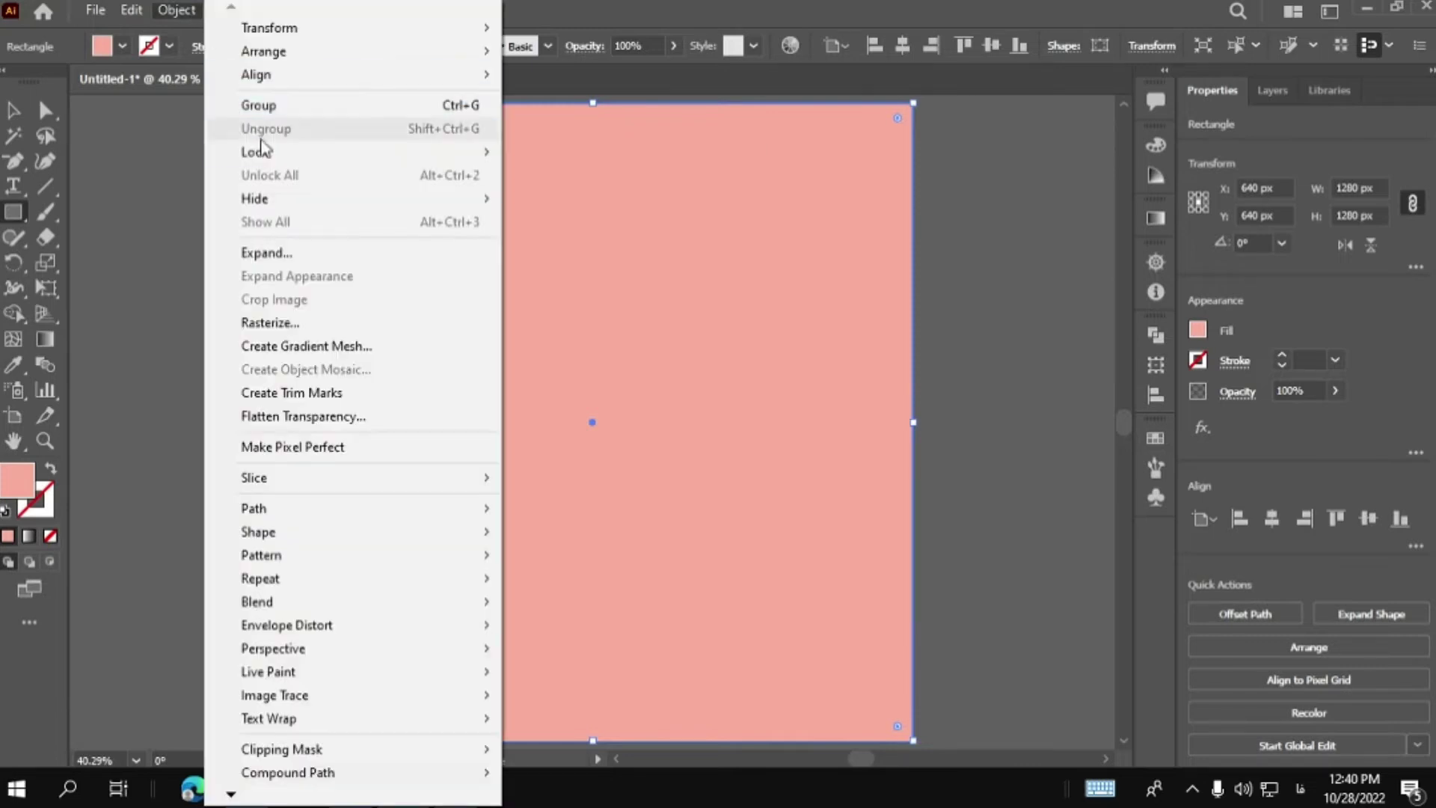
{"action": "left_click", "coordinate": [557, 152]}
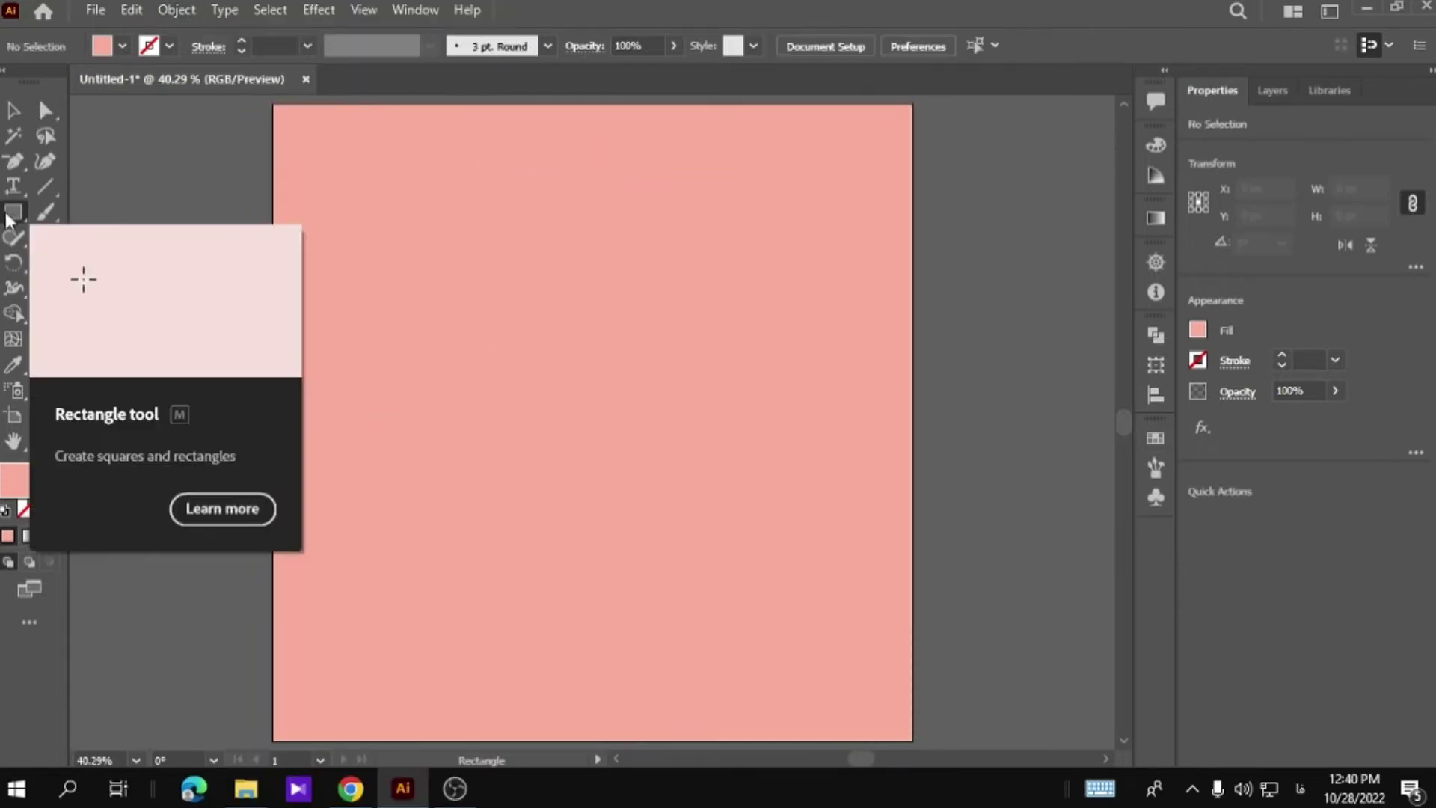
{"action": "key", "text": "minus"}
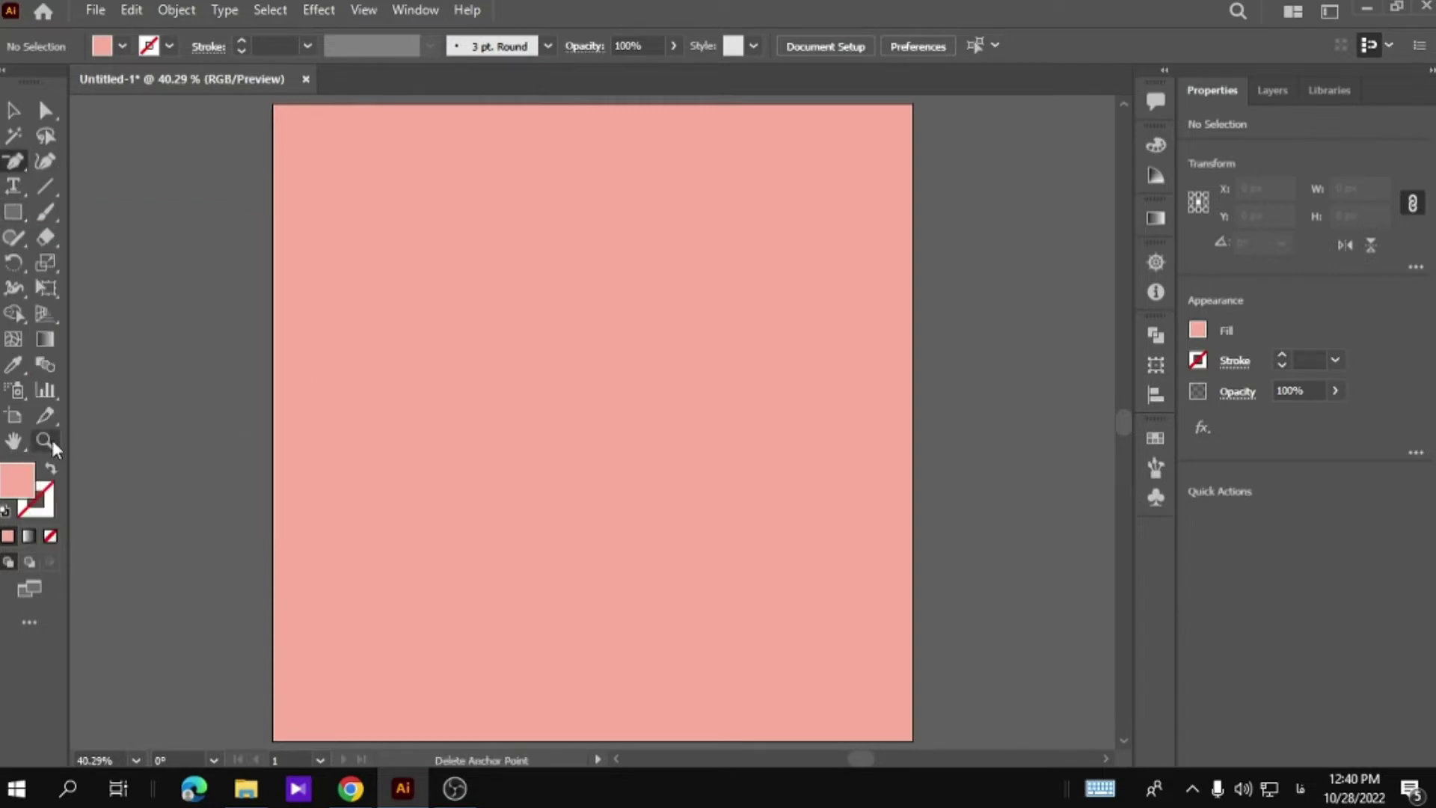
Pen-draw a closed tapered cup outline with a gently curved bottom edge.
{"action": "left_click", "coordinate": [45, 441]}
{"action": "left_click", "coordinate": [529, 426]}
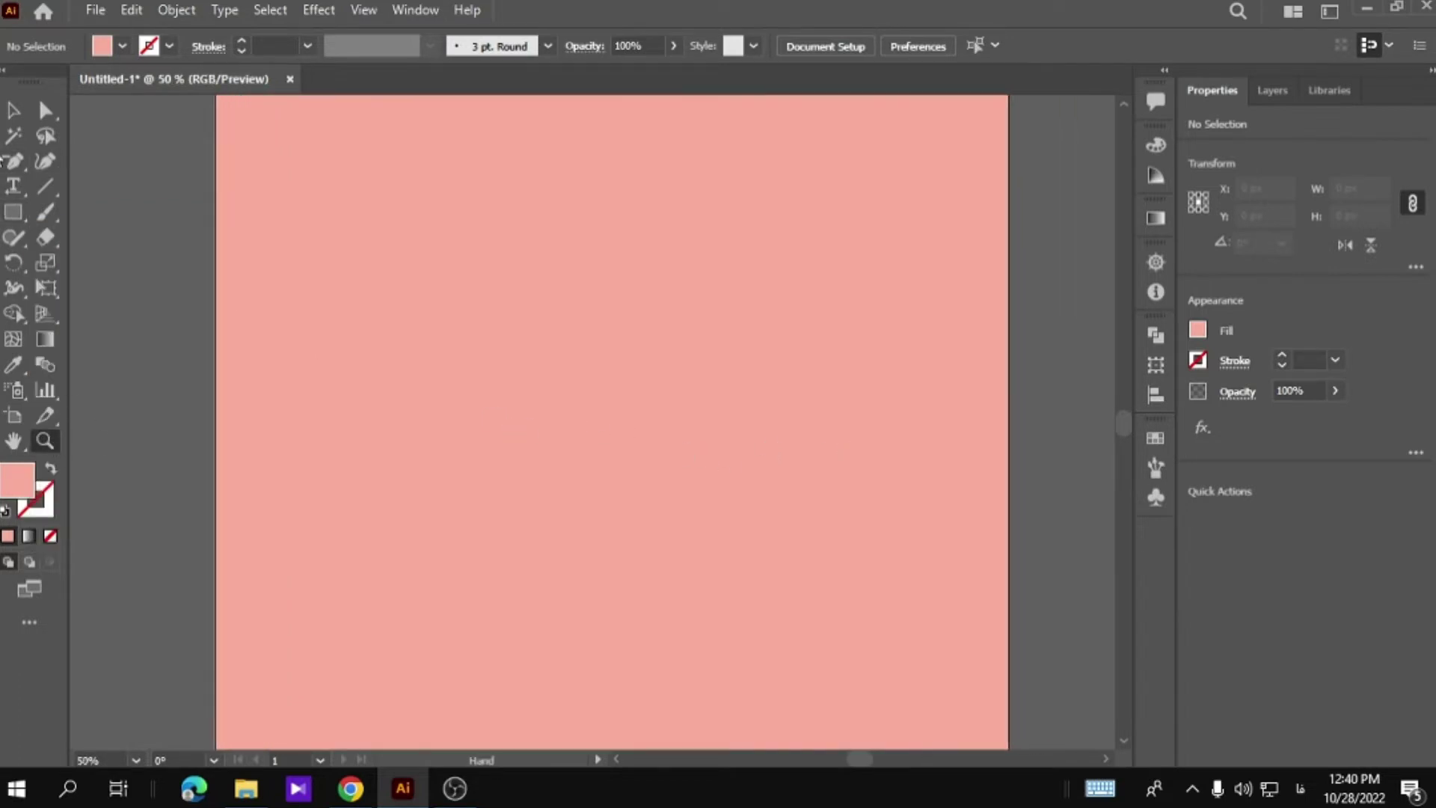
{"action": "left_click_drag", "start_coordinate": [12, 160], "coordinate": [112, 158]}
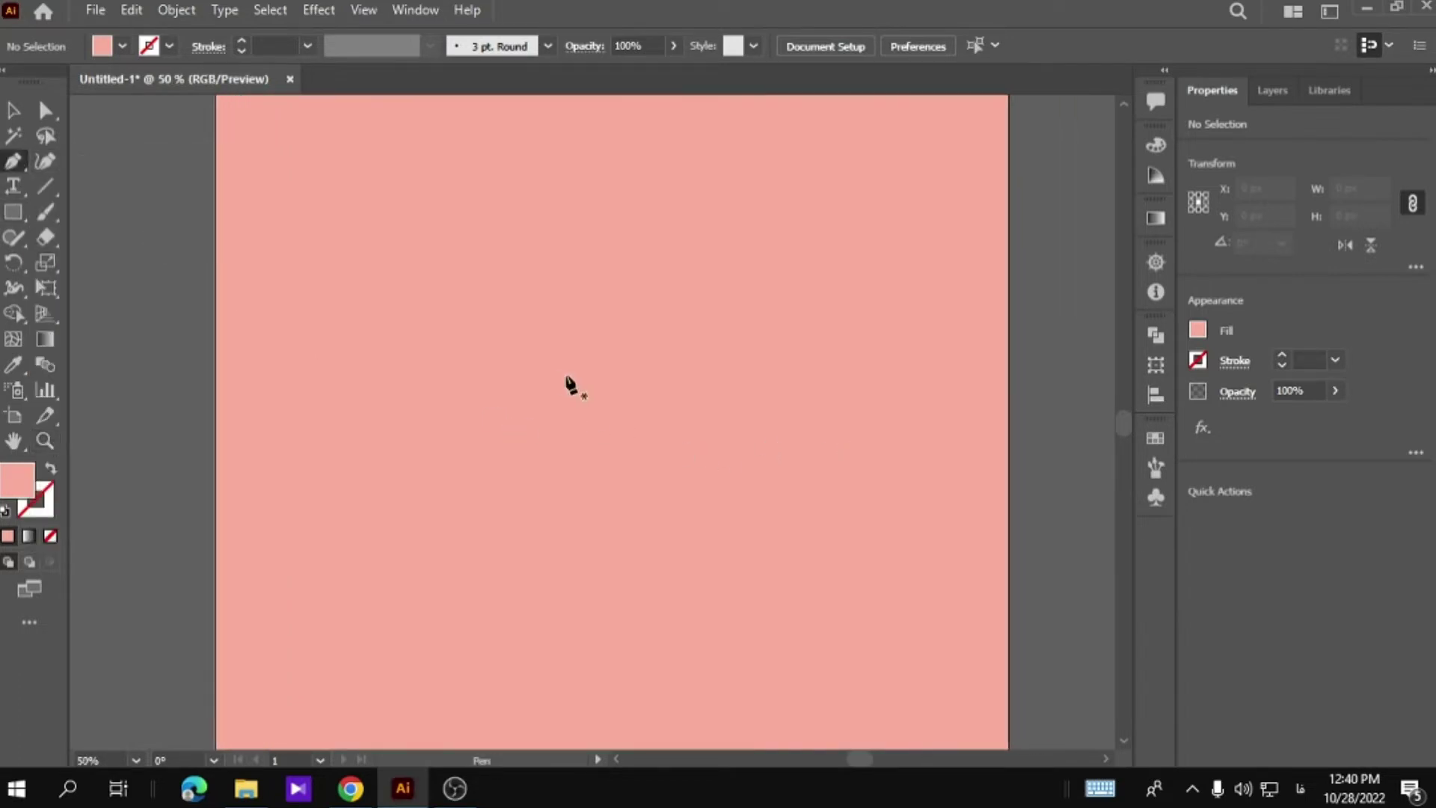
{"action": "left_click", "coordinate": [434, 385]}
{"action": "left_click", "coordinate": [501, 583]}
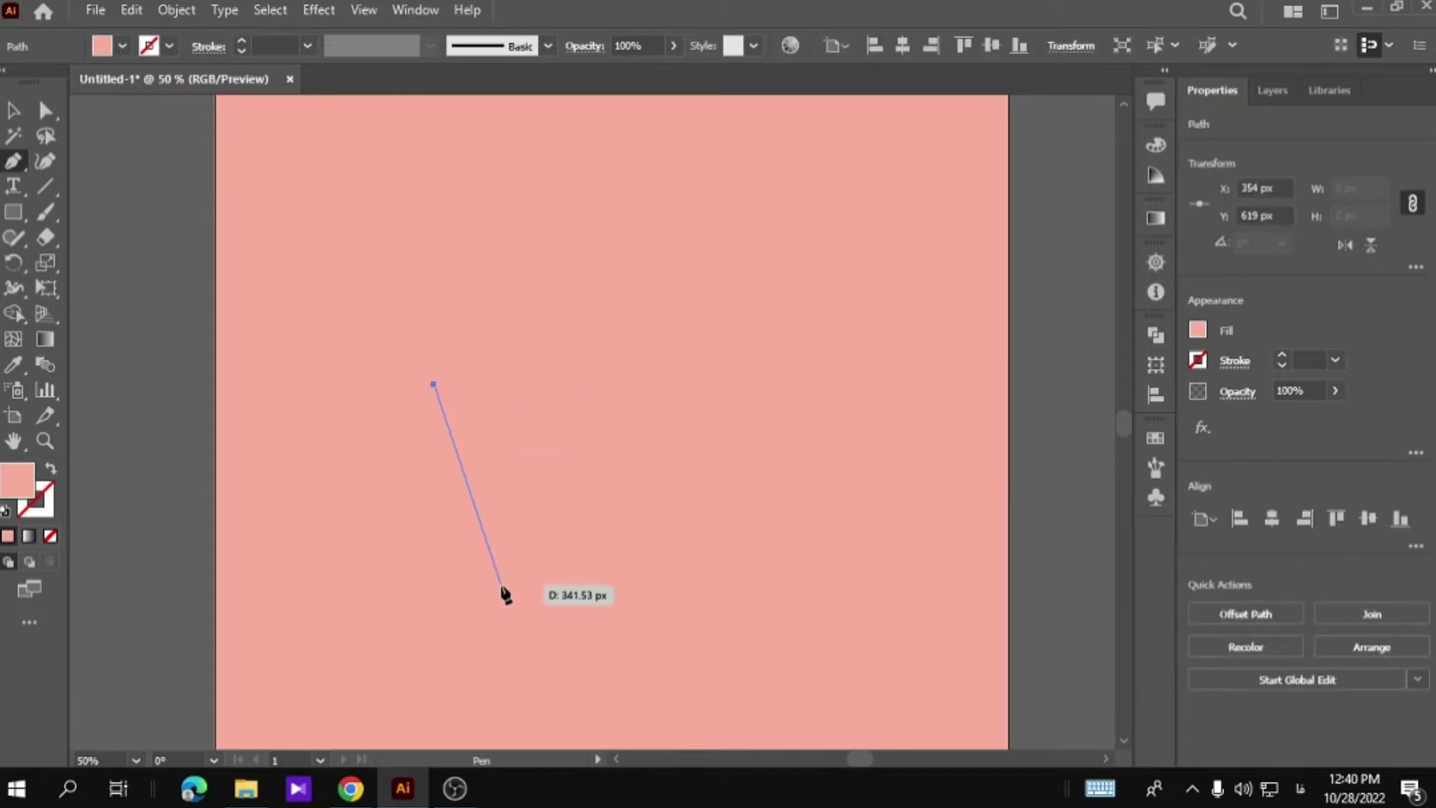
{"action": "left_click_drag", "start_coordinate": [501, 584], "coordinate": [701, 586]}
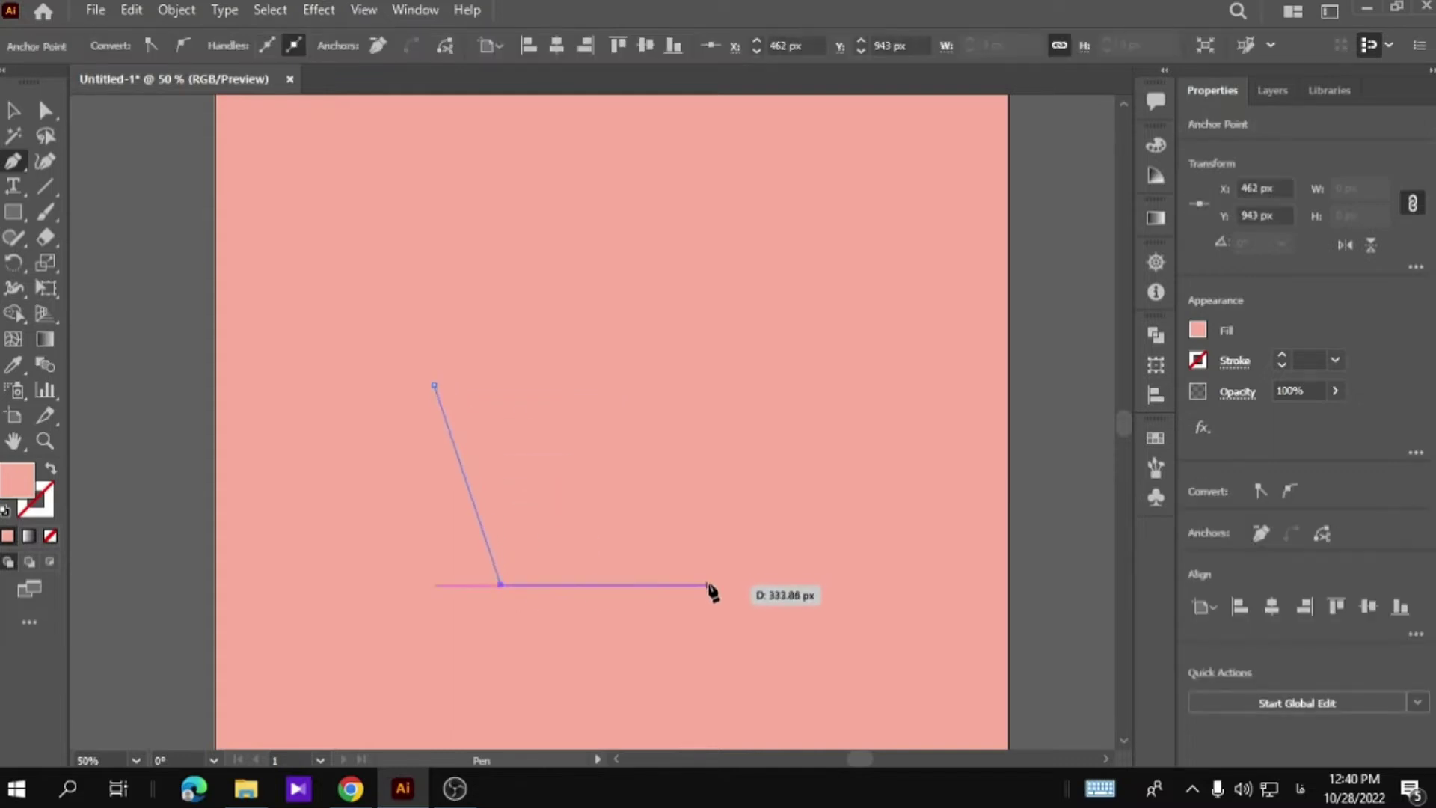
{"action": "left_click_drag", "start_coordinate": [739, 577], "coordinate": [760, 569]}
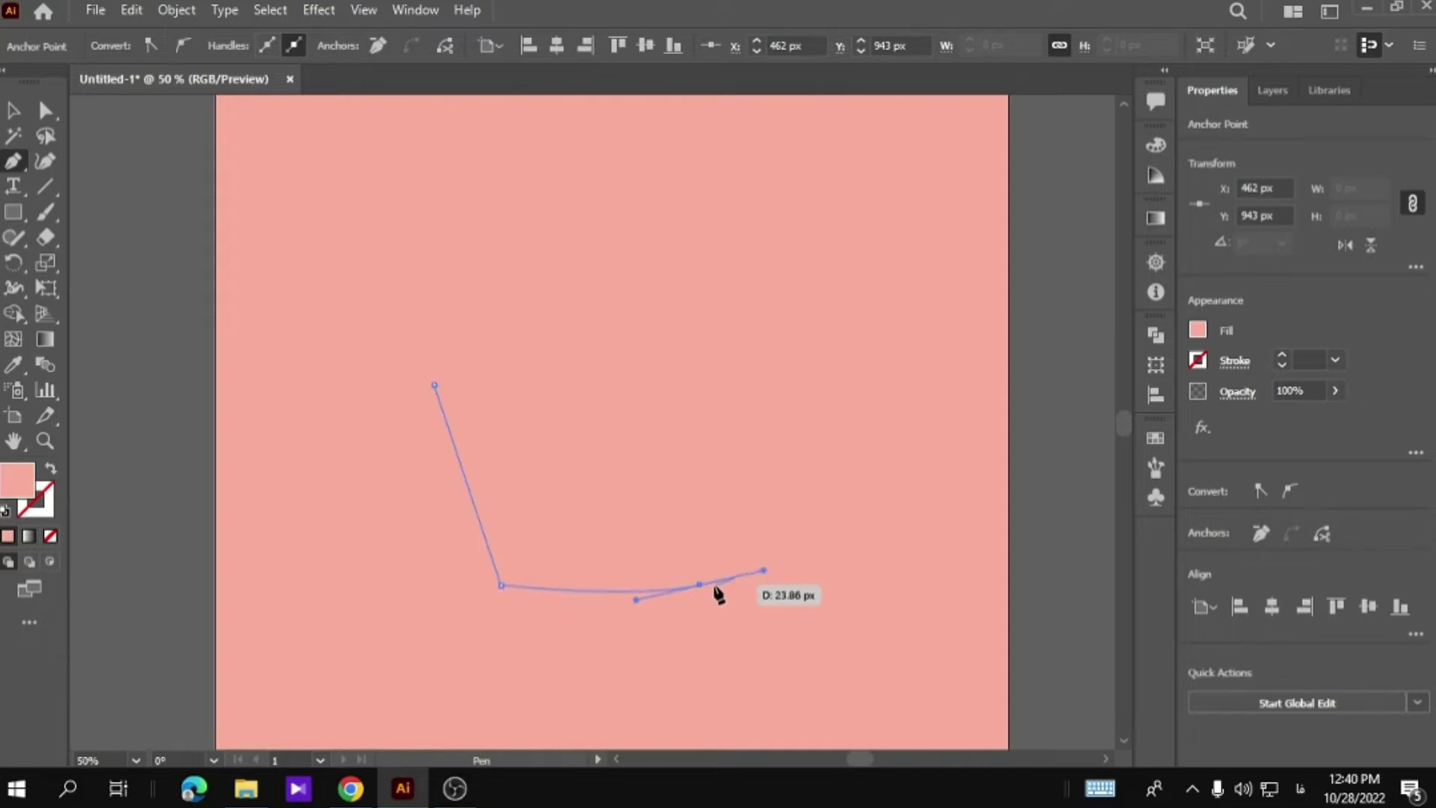
{"action": "left_click", "coordinate": [700, 584]}
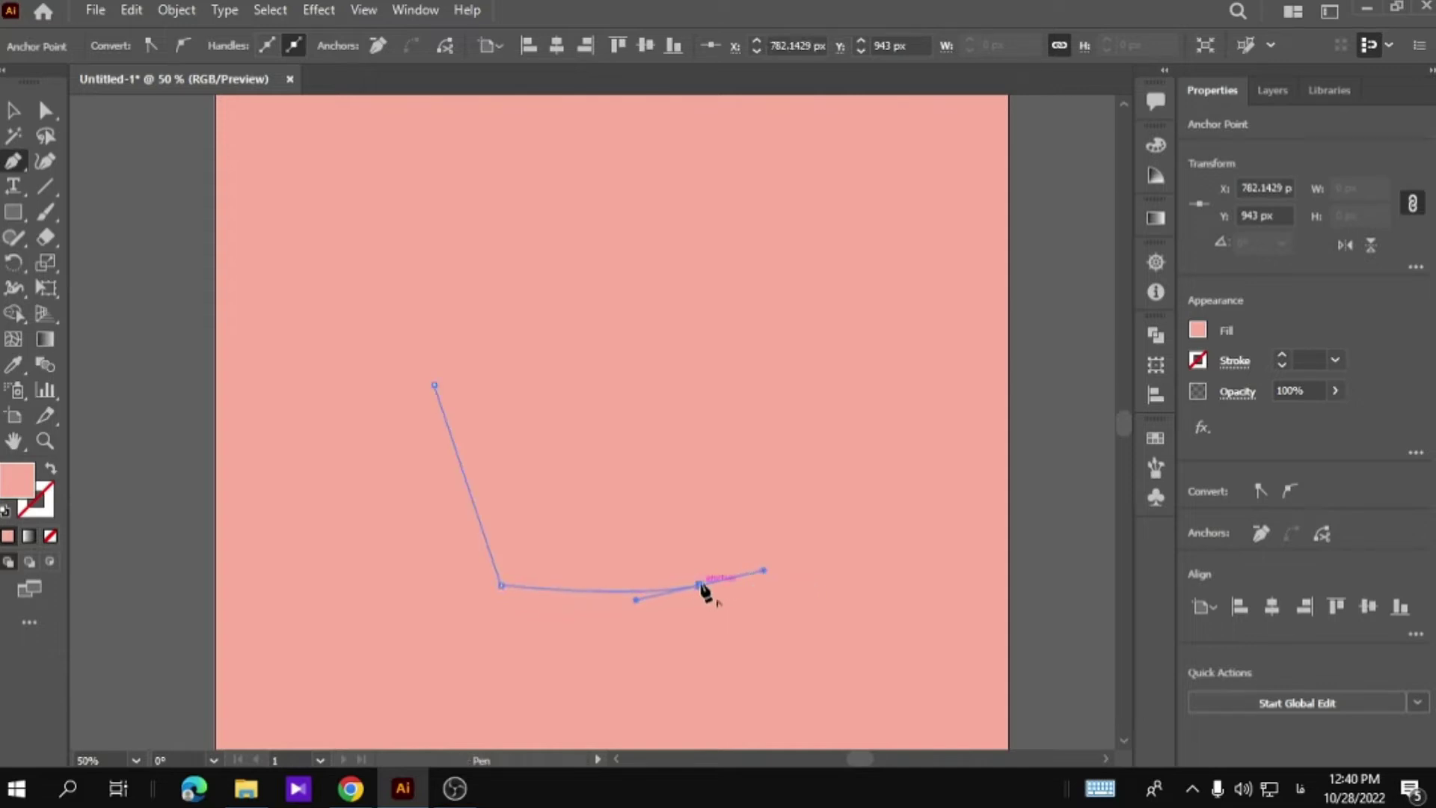
{"action": "left_click", "coordinate": [754, 386]}
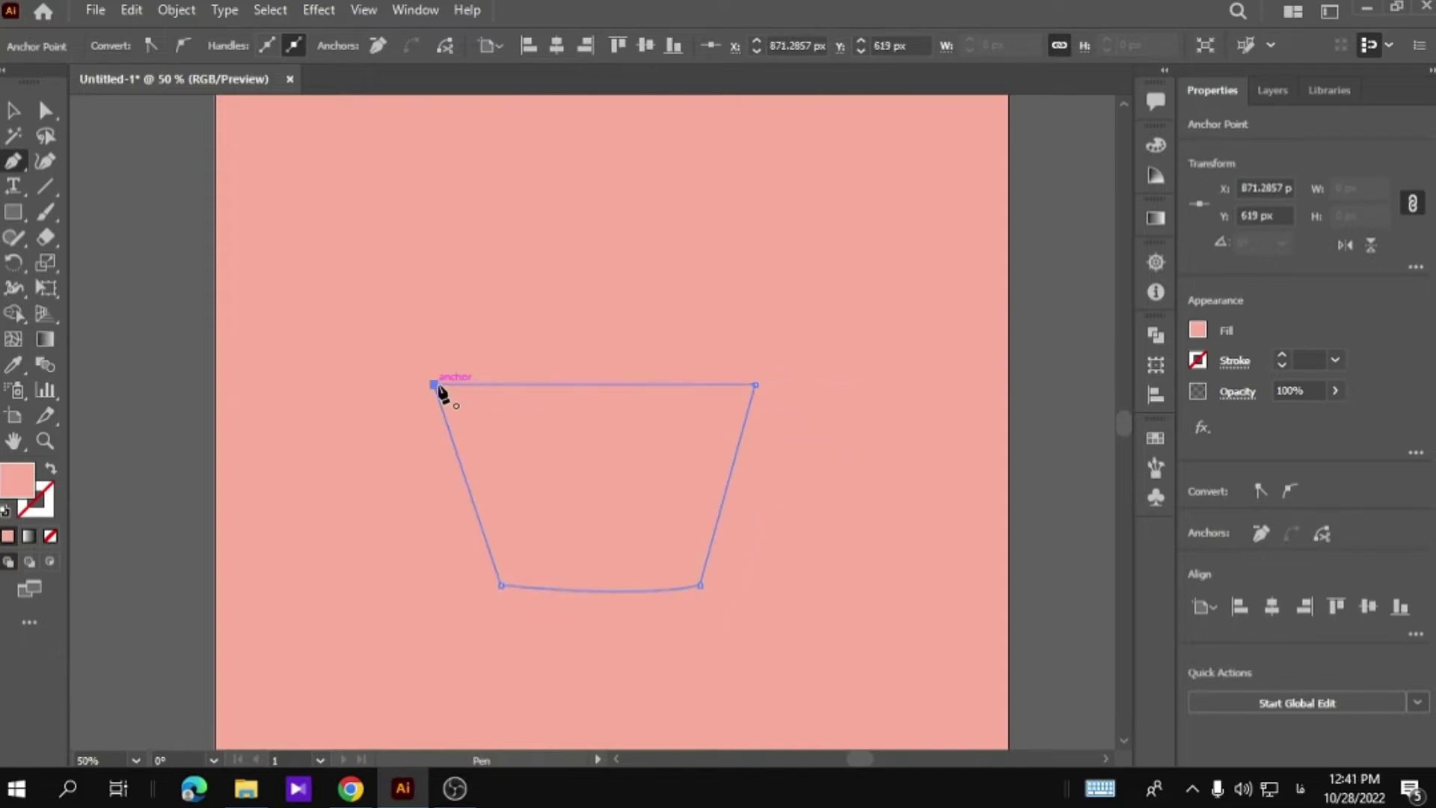
{"action": "left_click", "coordinate": [435, 386]}
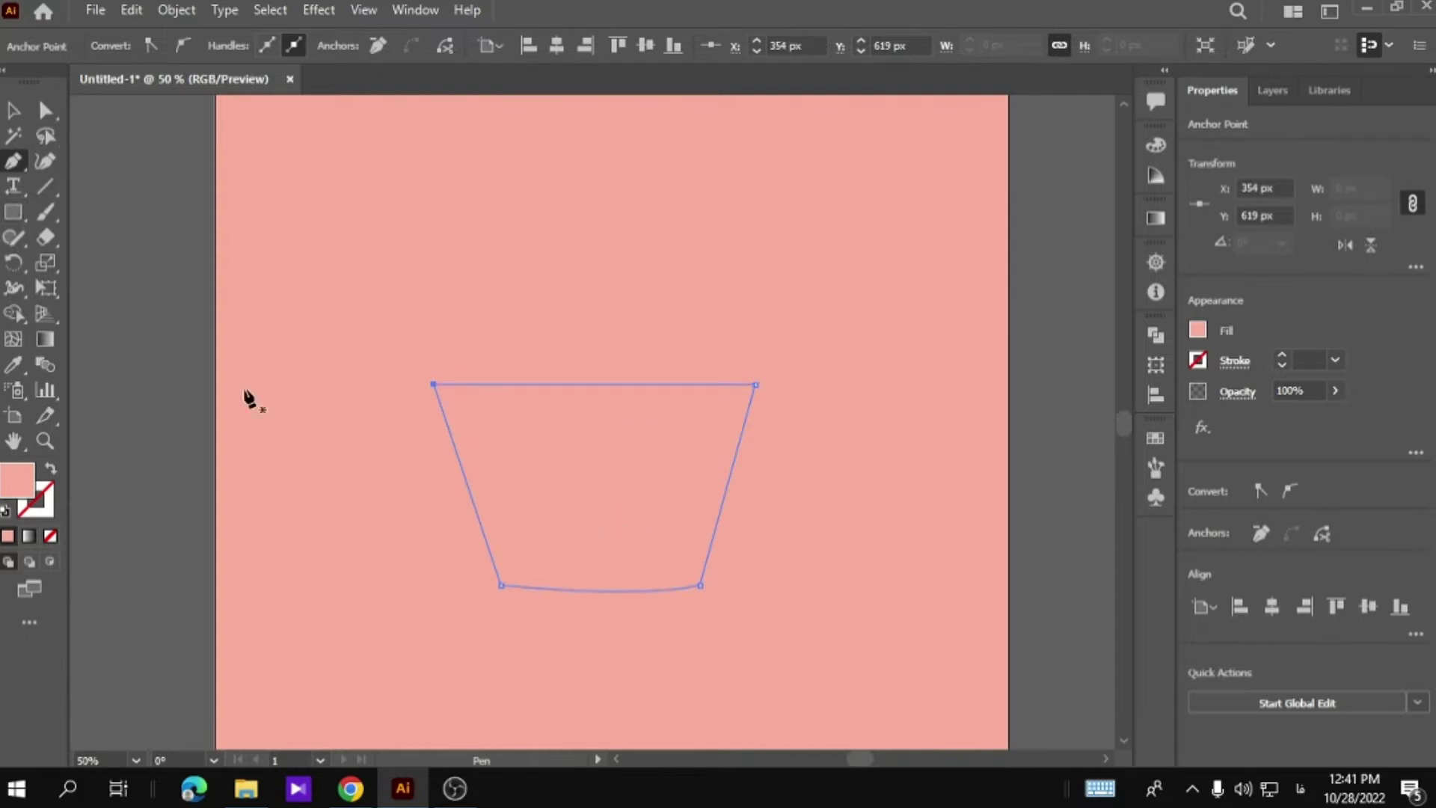
Give the cup outline a black 9 pt stroke.
{"action": "left_click", "coordinate": [1278, 356]}
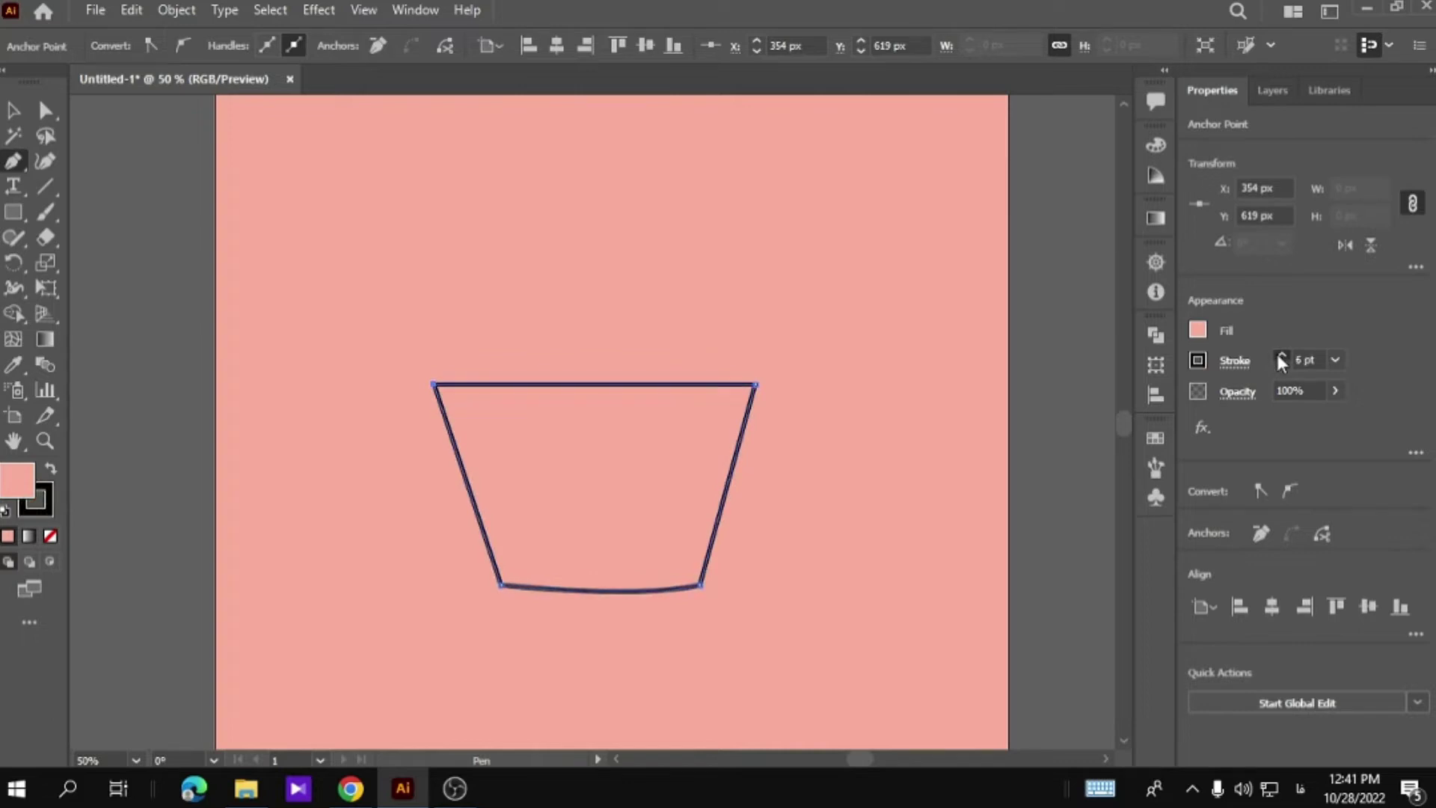
{"action": "left_click", "coordinate": [1277, 353]}
{"action": "left_click", "coordinate": [14, 110]}
Drag the live-corner widgets on the cup's top-left and top-right anchors to round them.
{"action": "left_click", "coordinate": [150, 240]}
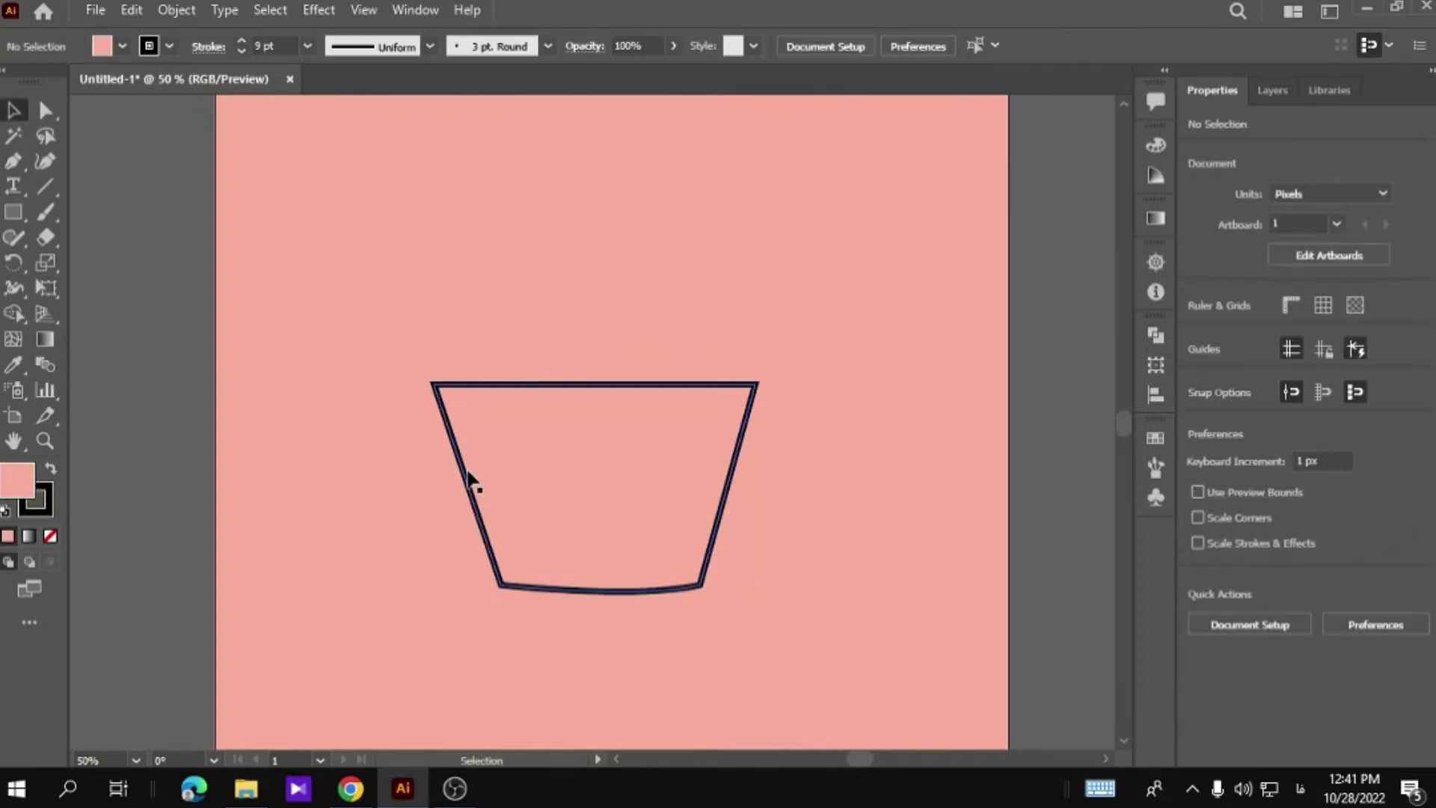
{"action": "left_click", "coordinate": [44, 440]}
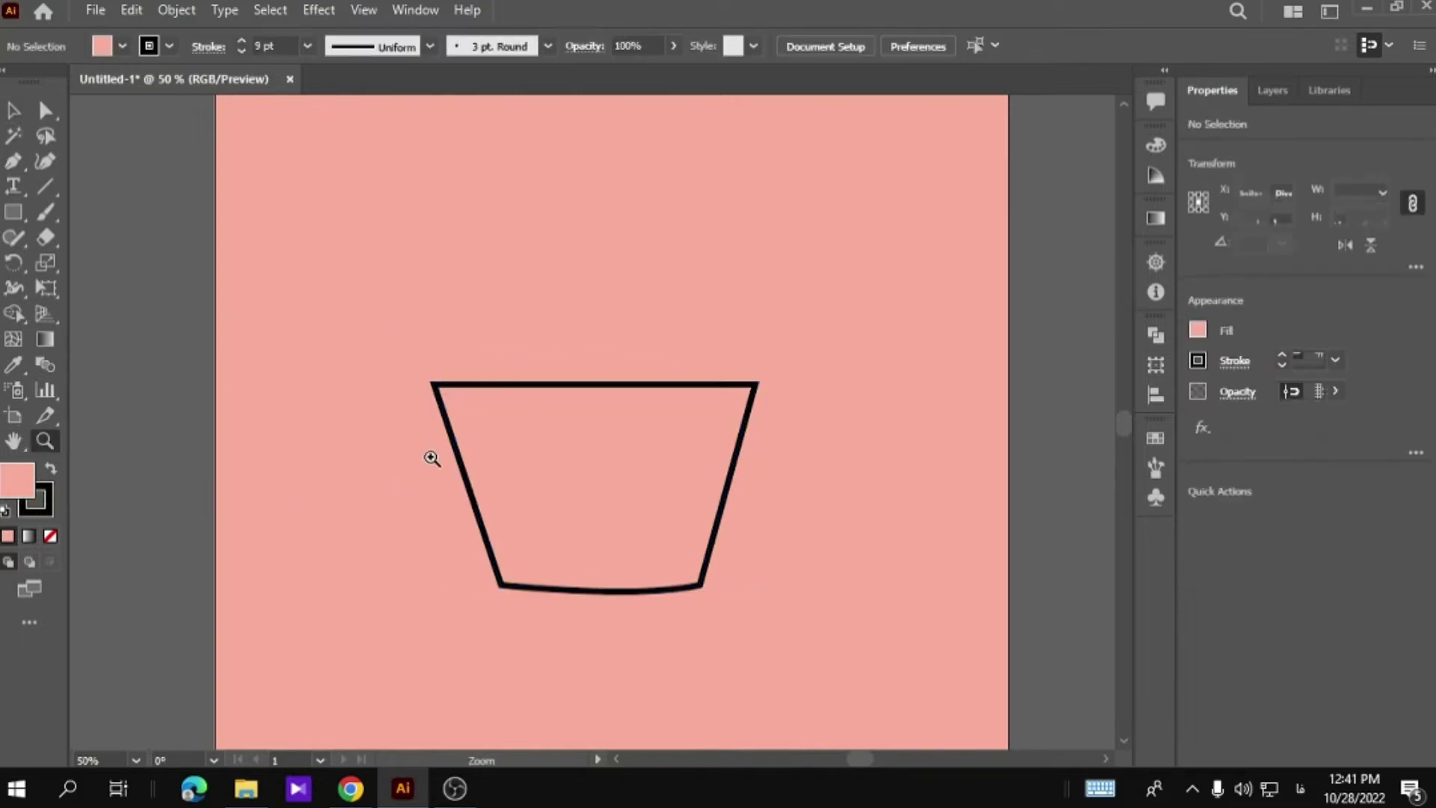
{"action": "left_click", "coordinate": [426, 456]}
{"action": "left_click_drag", "start_coordinate": [615, 404], "coordinate": [464, 384]}
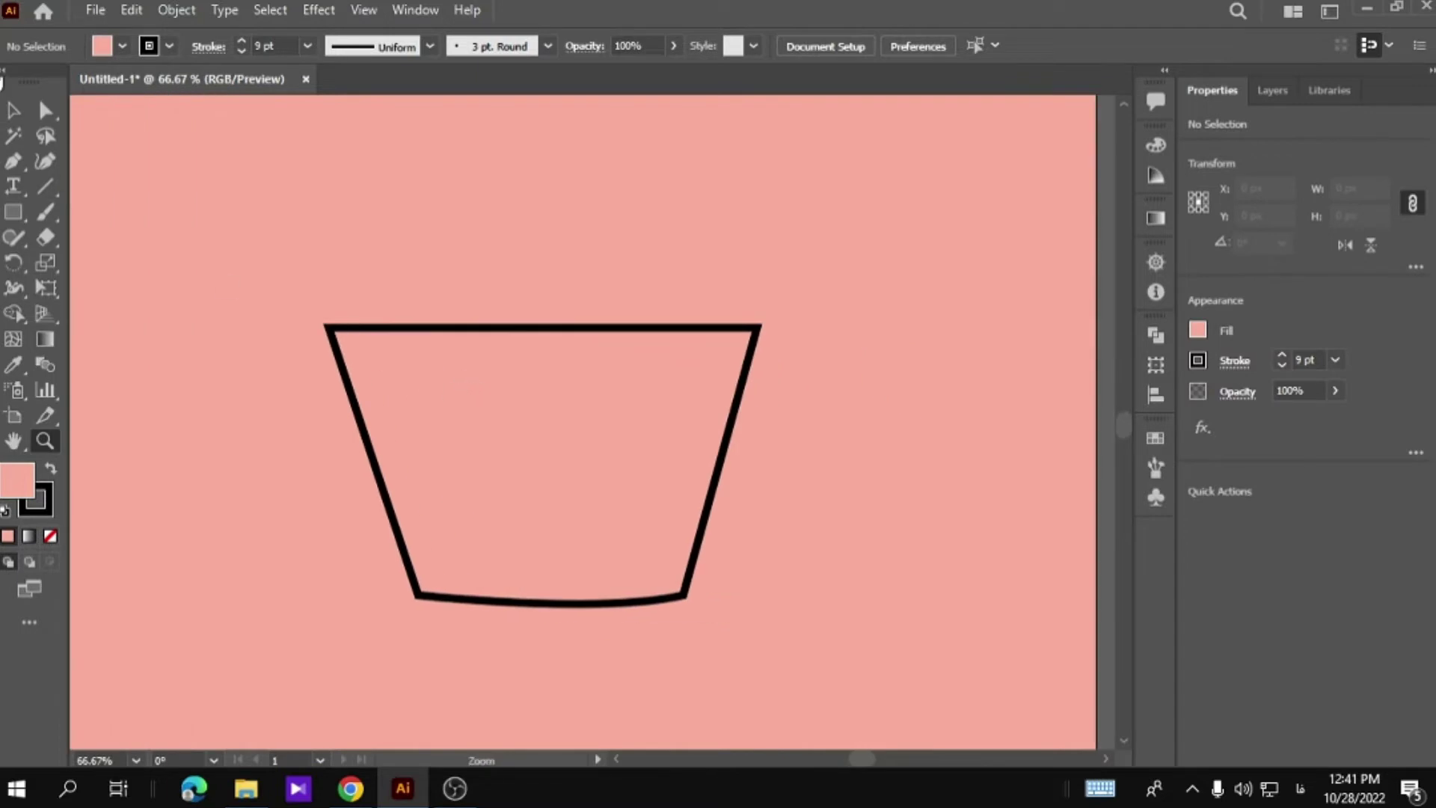
{"action": "left_click", "coordinate": [45, 110]}
{"action": "left_click_drag", "start_coordinate": [326, 326], "coordinate": [349, 341]}
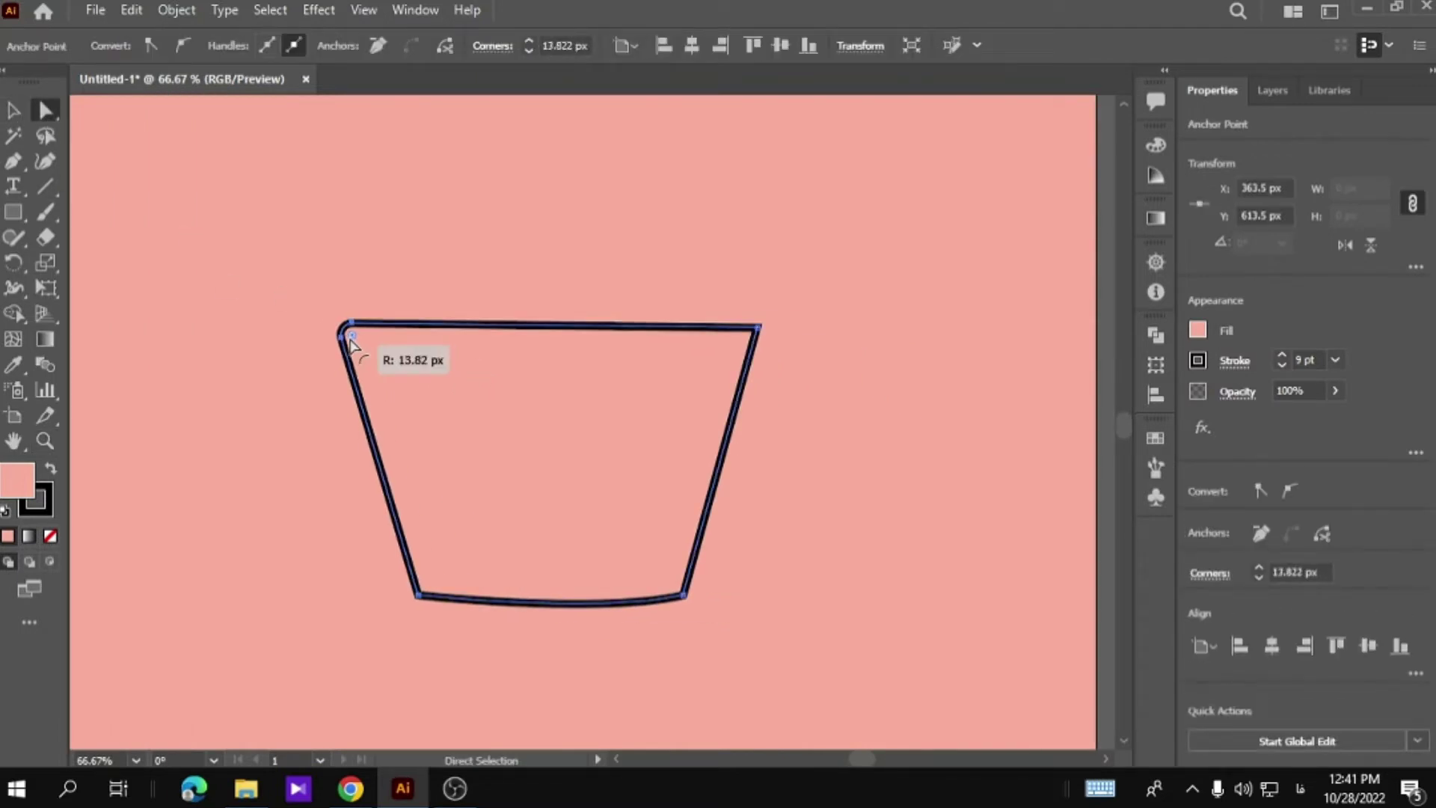
{"action": "left_click", "coordinate": [758, 327]}
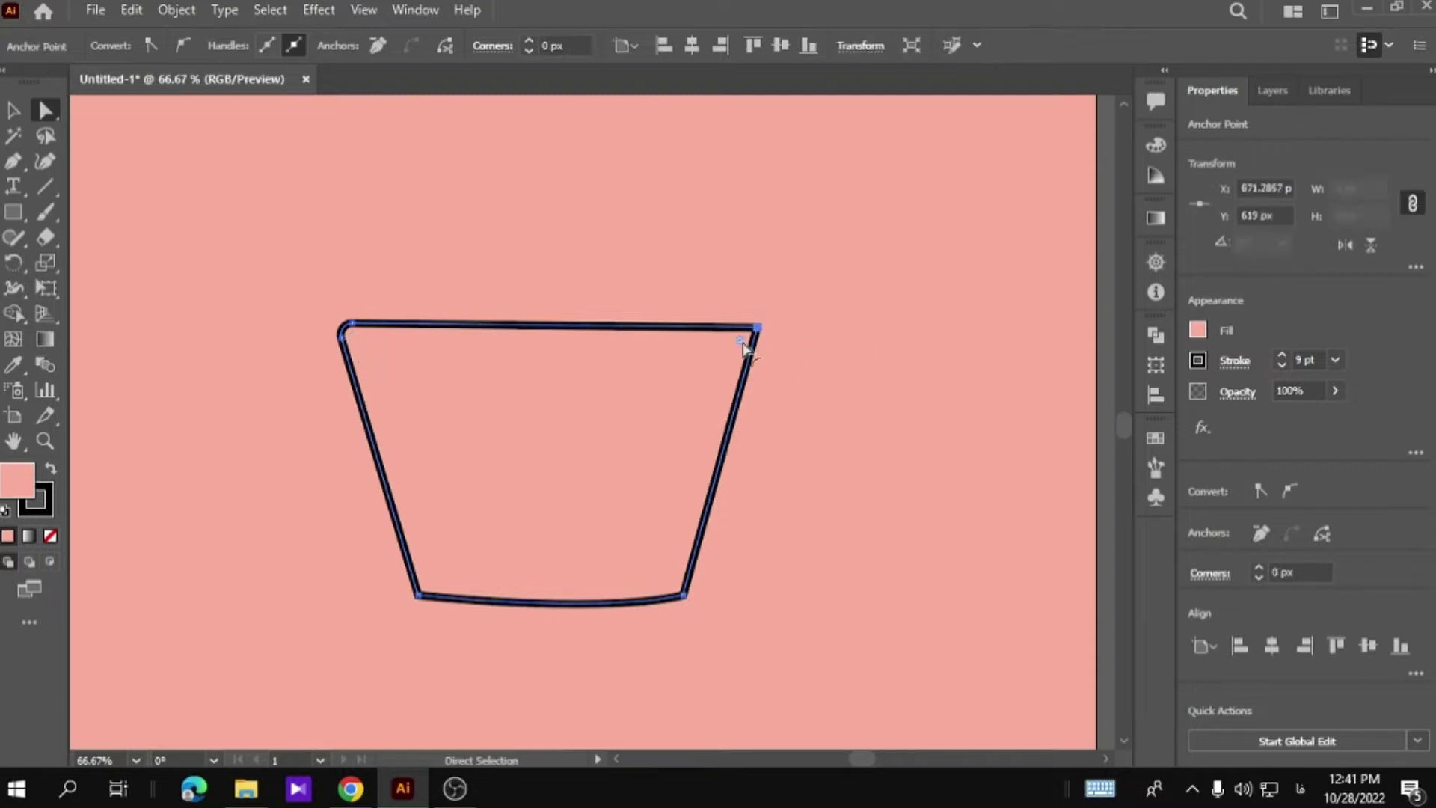
{"action": "left_click_drag", "start_coordinate": [744, 343], "coordinate": [729, 351]}
{"action": "left_click", "coordinate": [314, 384]}
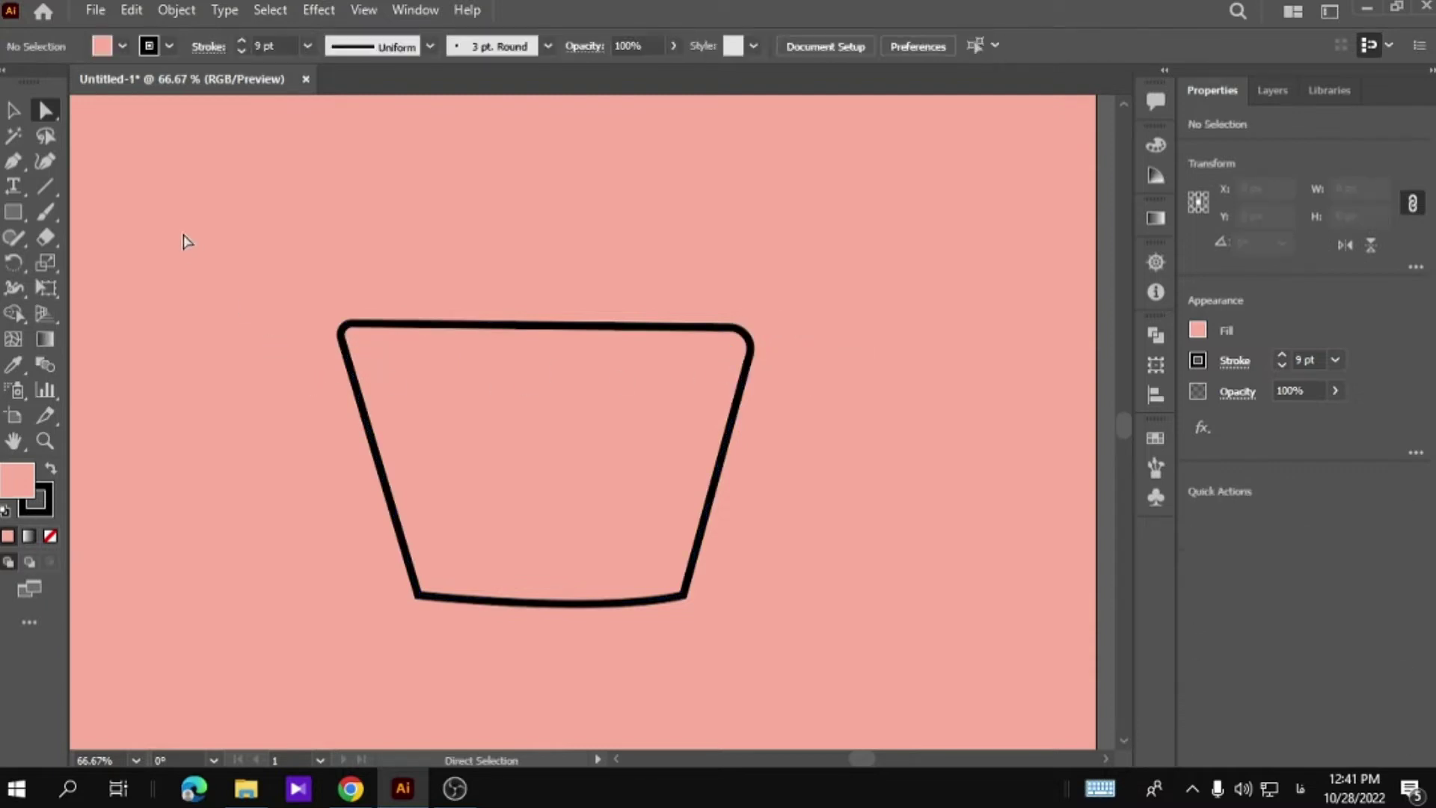
{"action": "left_click", "coordinate": [362, 409]}
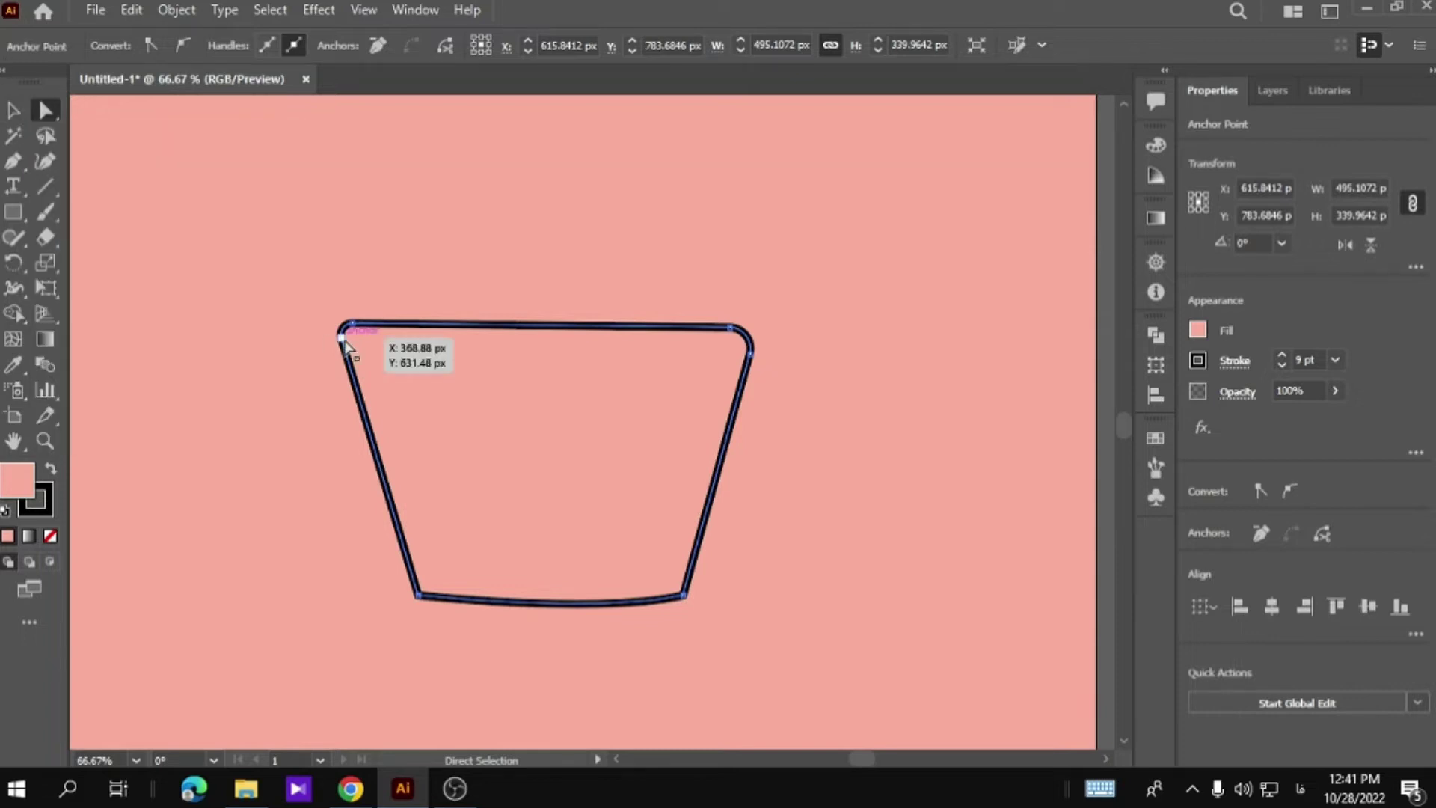
{"action": "left_click", "coordinate": [310, 358]}
Draw an 82 px circle at the cup's top-left corner and paste a copy beside it.
{"action": "left_click", "coordinate": [15, 212]}
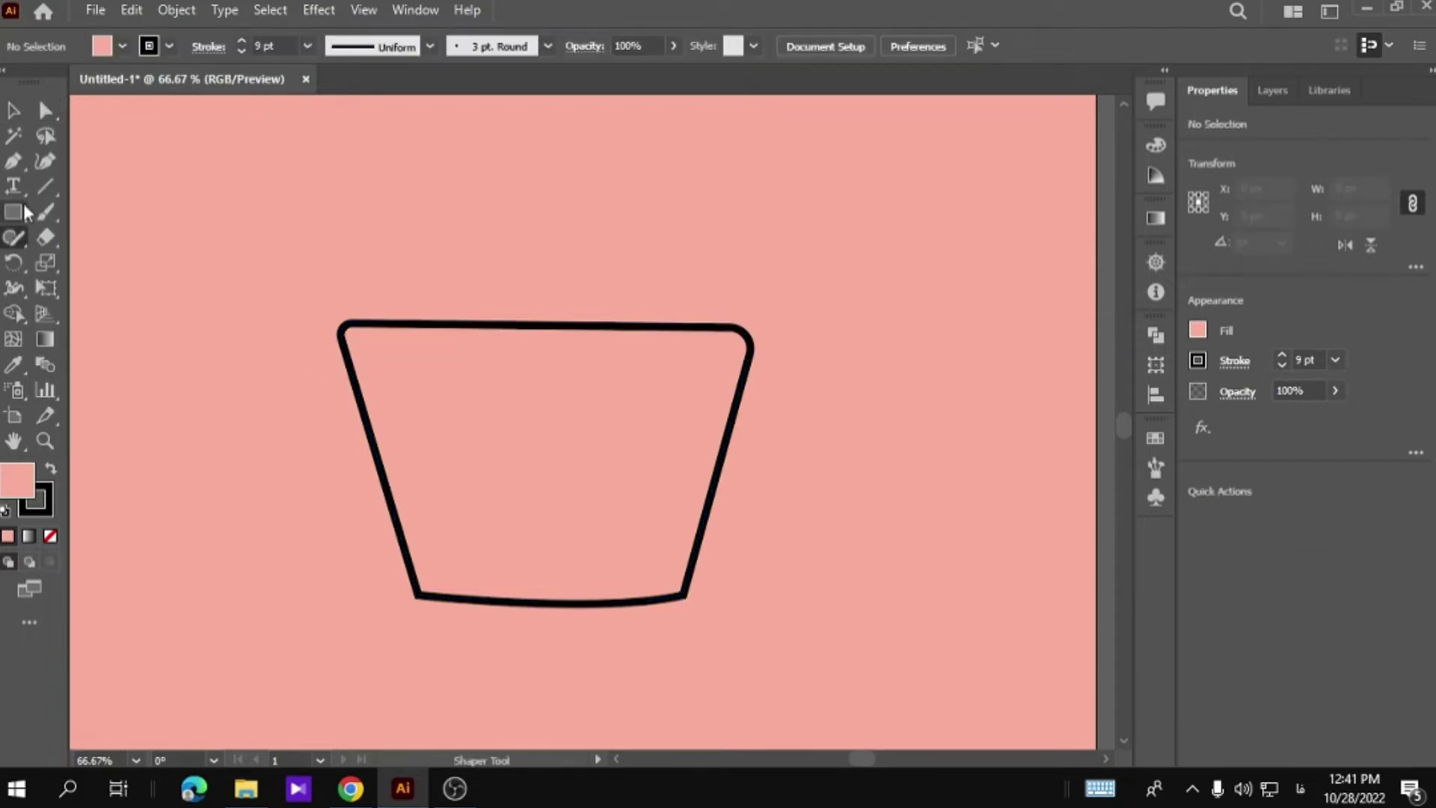
{"action": "left_click", "coordinate": [158, 262]}
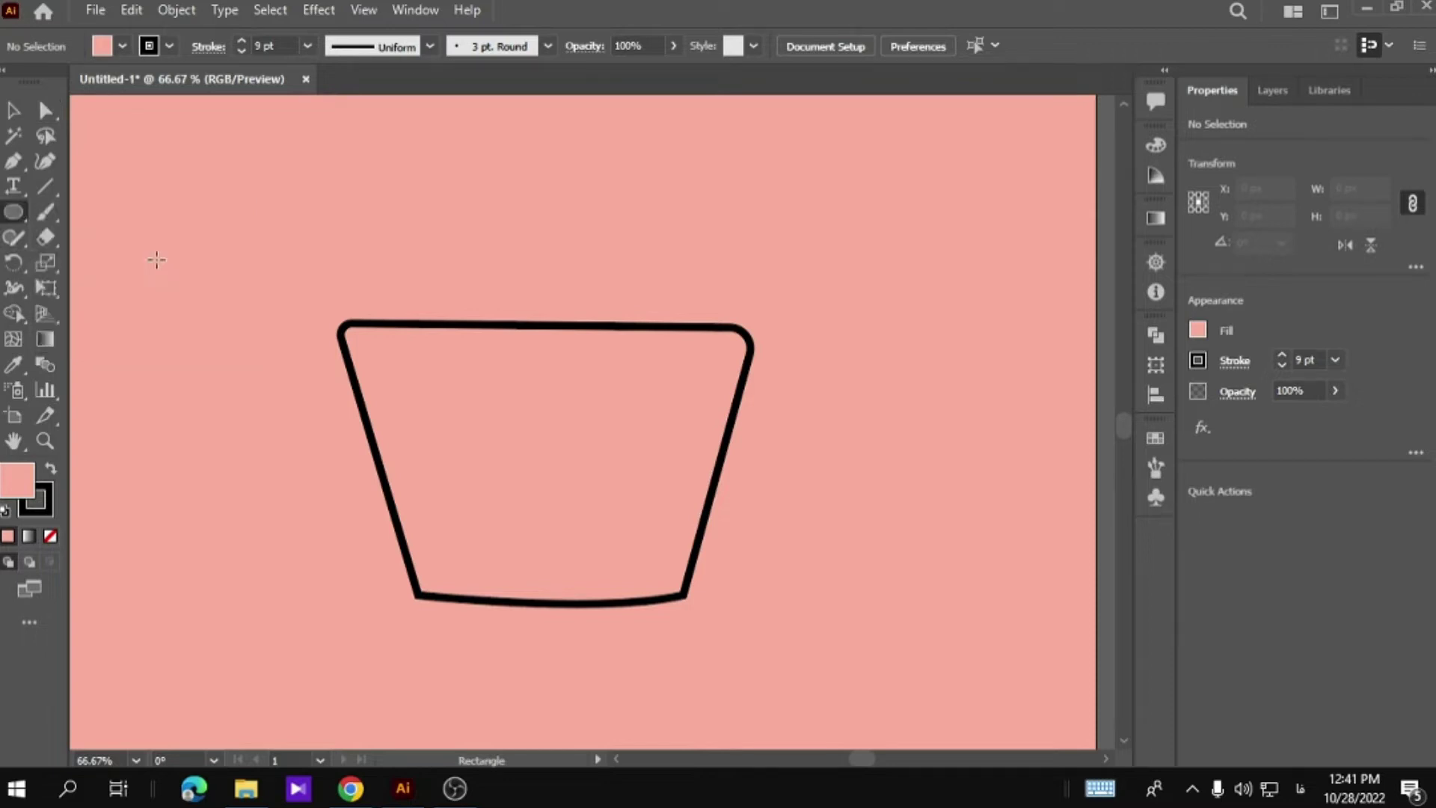
{"action": "left_click_drag", "start_coordinate": [350, 307], "coordinate": [387, 378]}
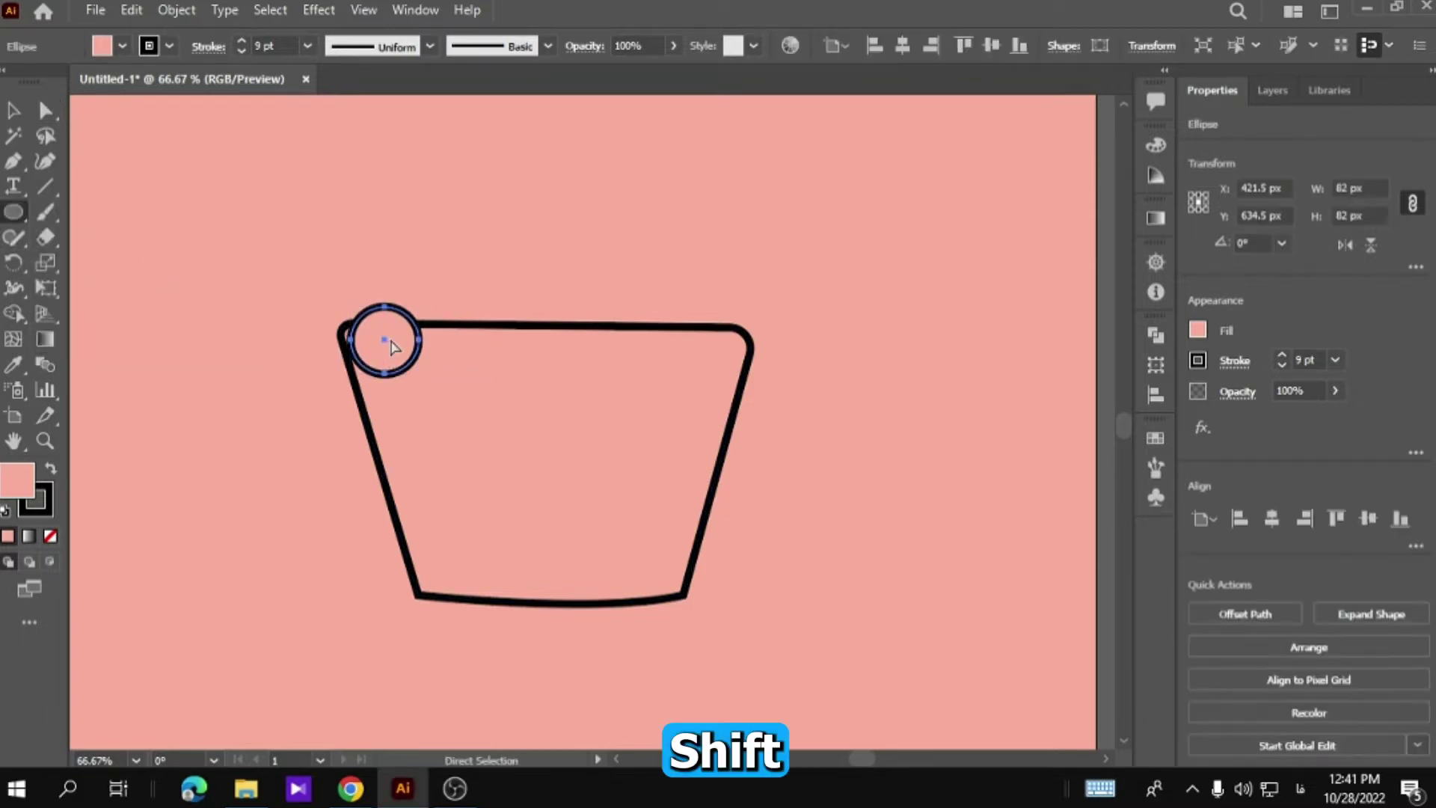
{"action": "key", "text": "ctrl+c"}
{"action": "key", "text": "ctrl+v"}
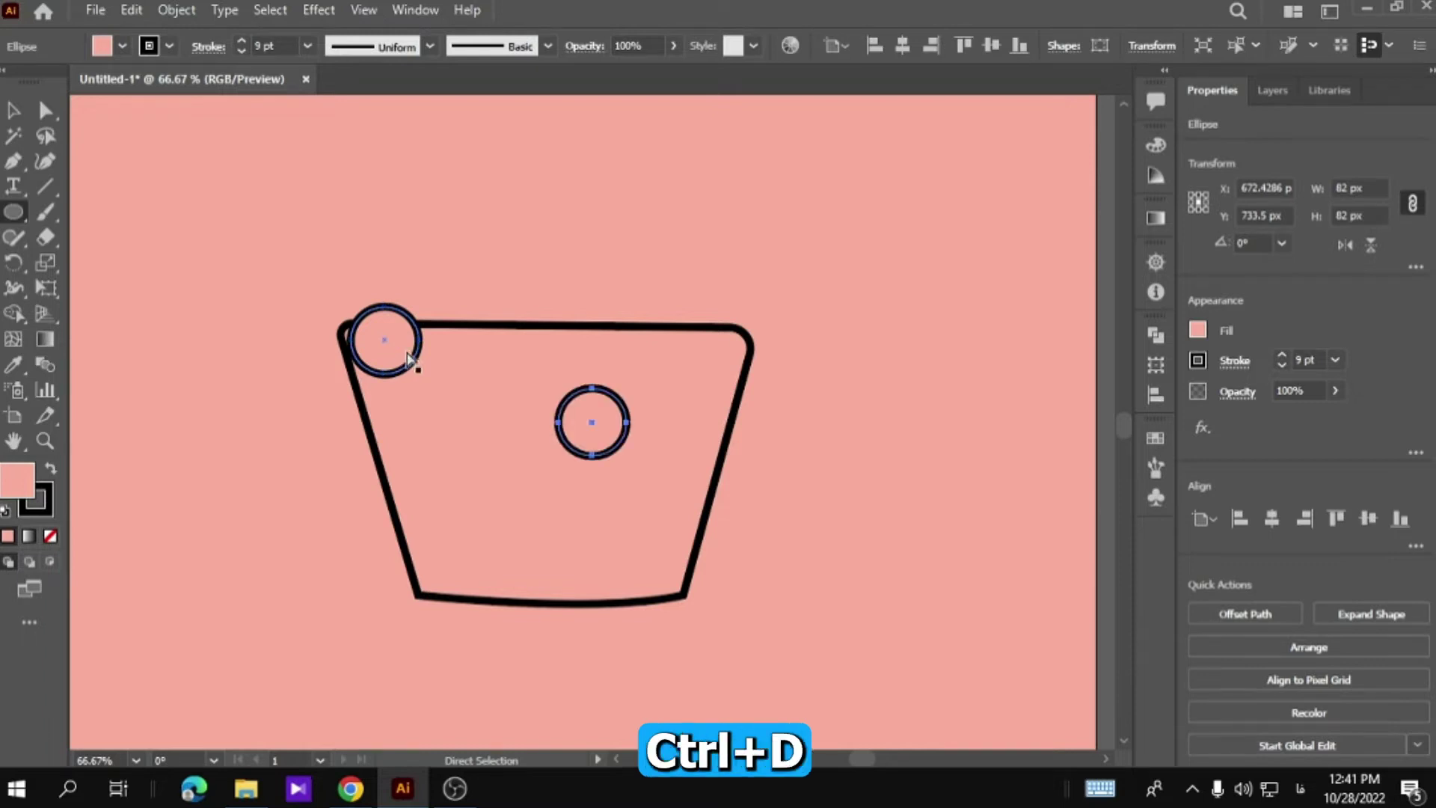
{"action": "left_click_drag", "start_coordinate": [591, 419], "coordinate": [460, 338]}
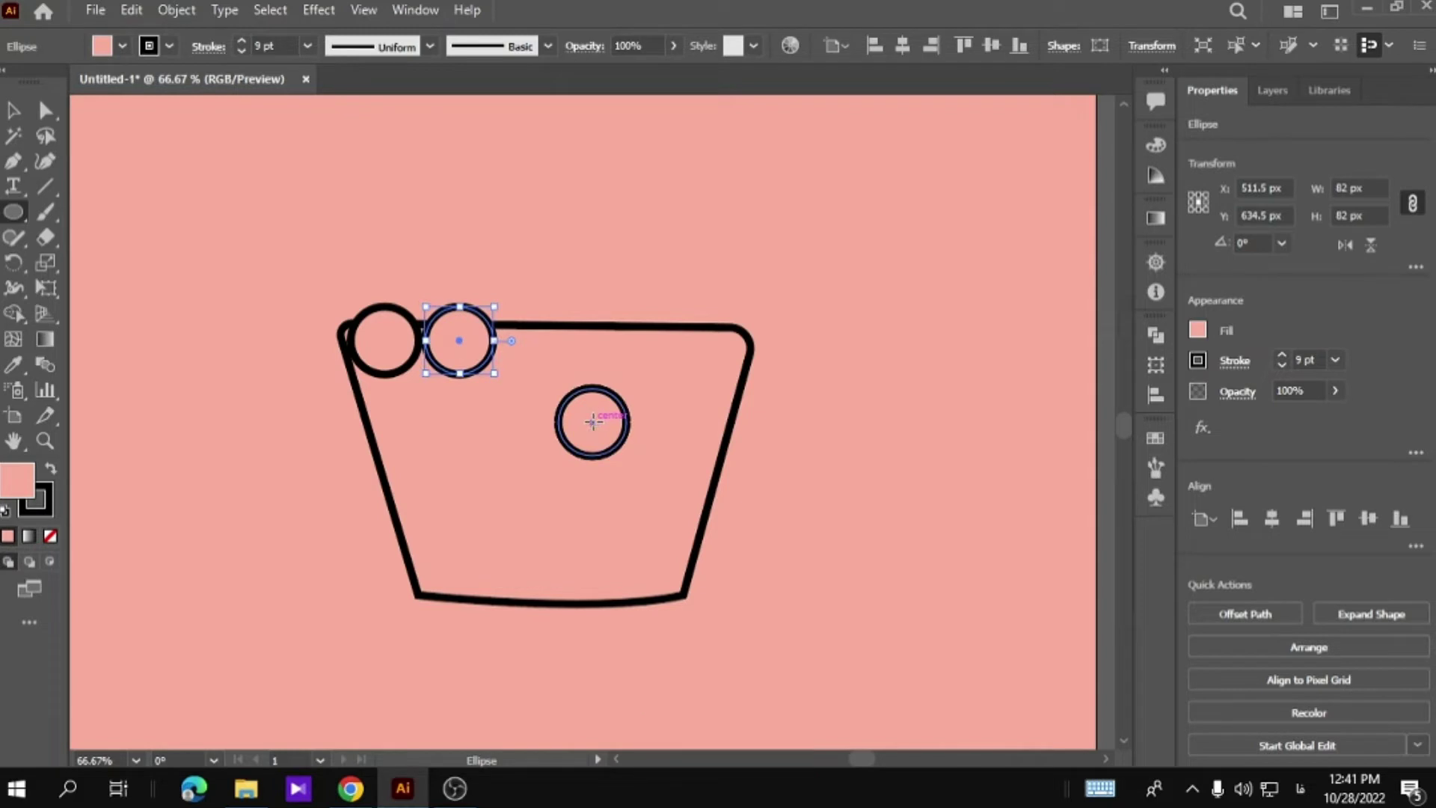
{"action": "key", "text": "ctrl+shift+a"}
{"action": "left_click_drag", "start_coordinate": [589, 422], "coordinate": [591, 424]}
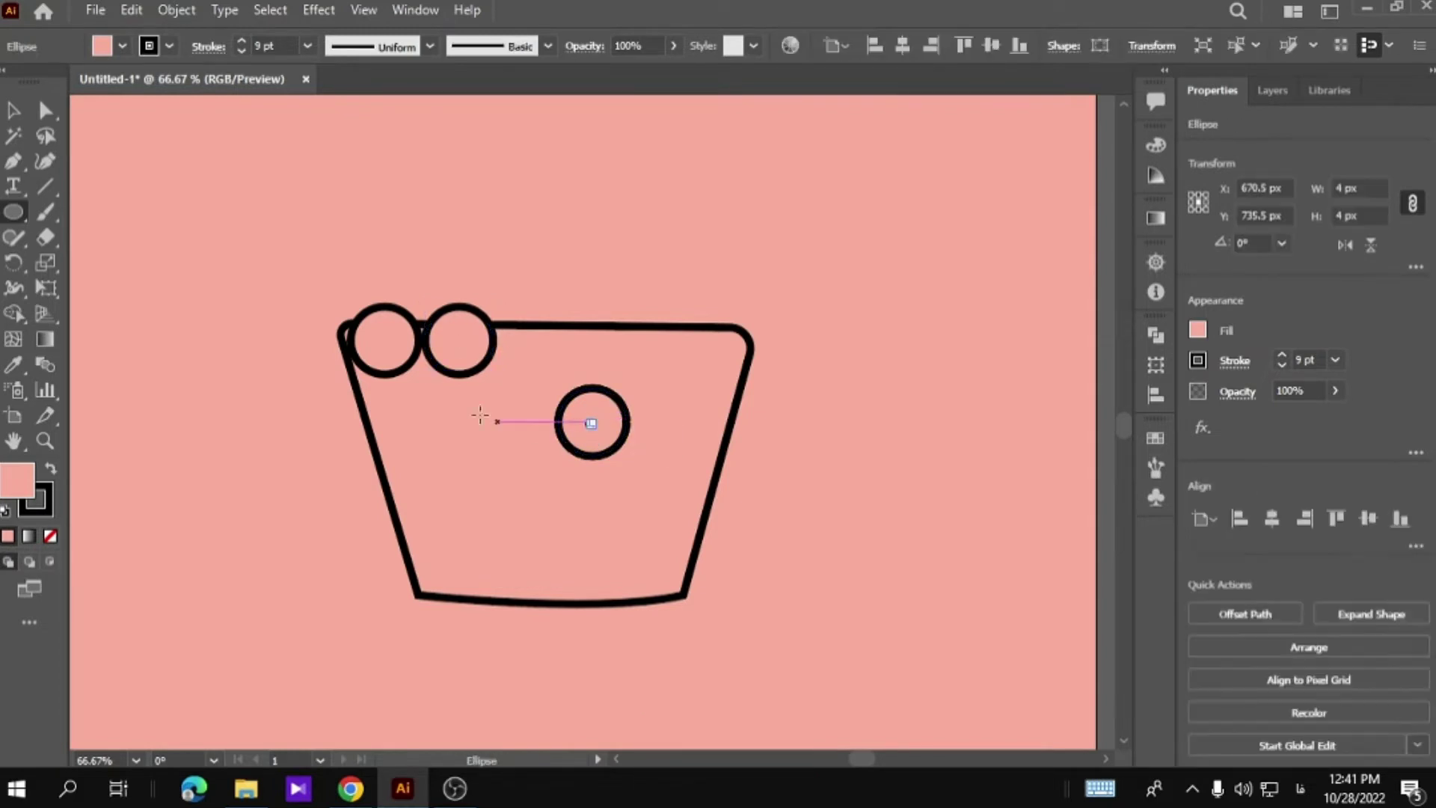
{"action": "key", "text": "ctrl+z"}
{"action": "key", "text": "ctrl+z"}
Move the circles up so five sit in a row along the rim.
{"action": "left_click", "coordinate": [13, 110]}
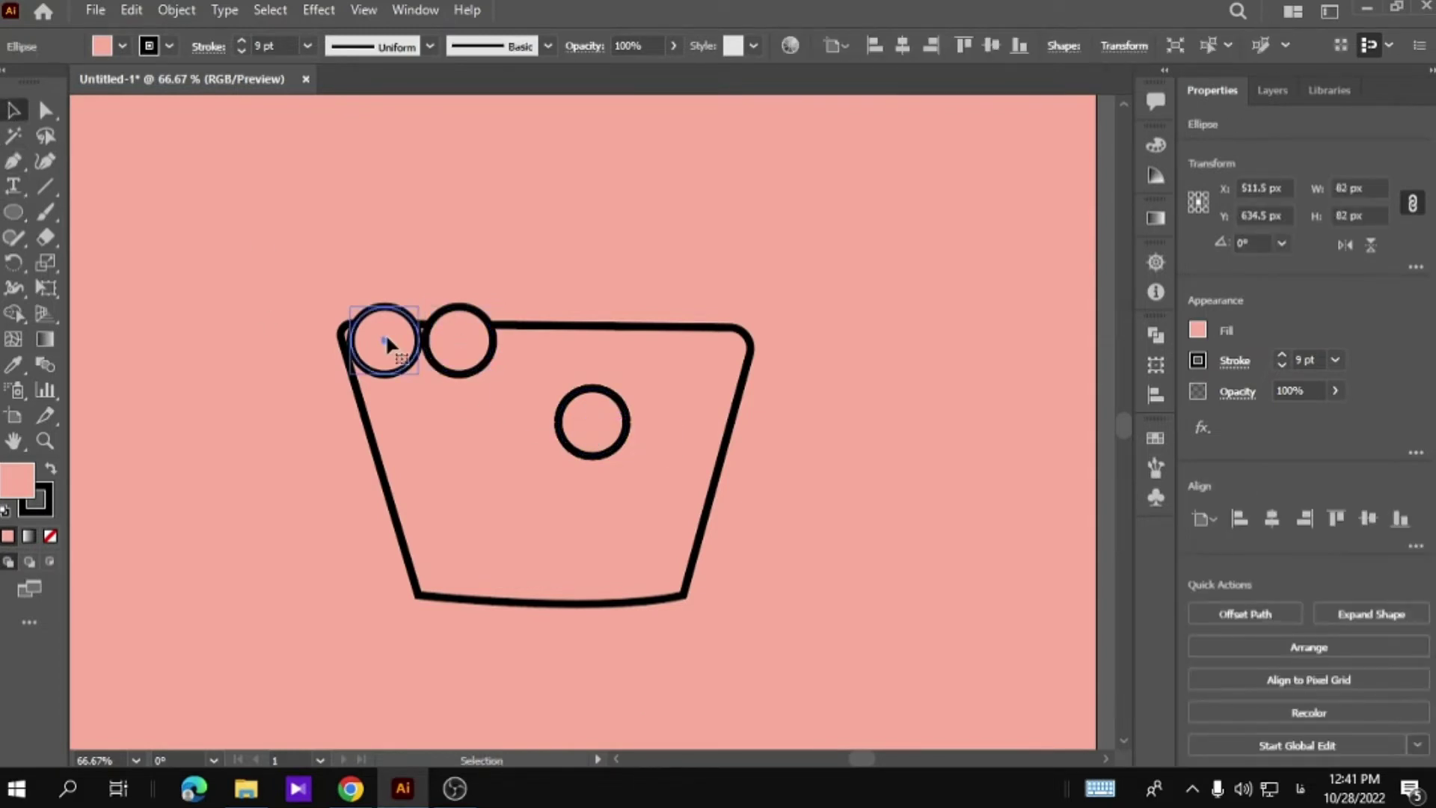
{"action": "mouse_move", "coordinate": [385, 334]}
{"action": "left_mouse_down"}
{"action": "mouse_move", "coordinate": [384, 320]}
{"action": "mouse_move", "coordinate": [456, 317]}
{"action": "left_mouse_up"}
{"action": "mouse_move", "coordinate": [581, 414]}
{"action": "left_mouse_down"}
{"action": "mouse_move", "coordinate": [546, 321]}
{"action": "mouse_move", "coordinate": [532, 322]}
{"action": "mouse_move", "coordinate": [606, 323]}
{"action": "left_mouse_up"}
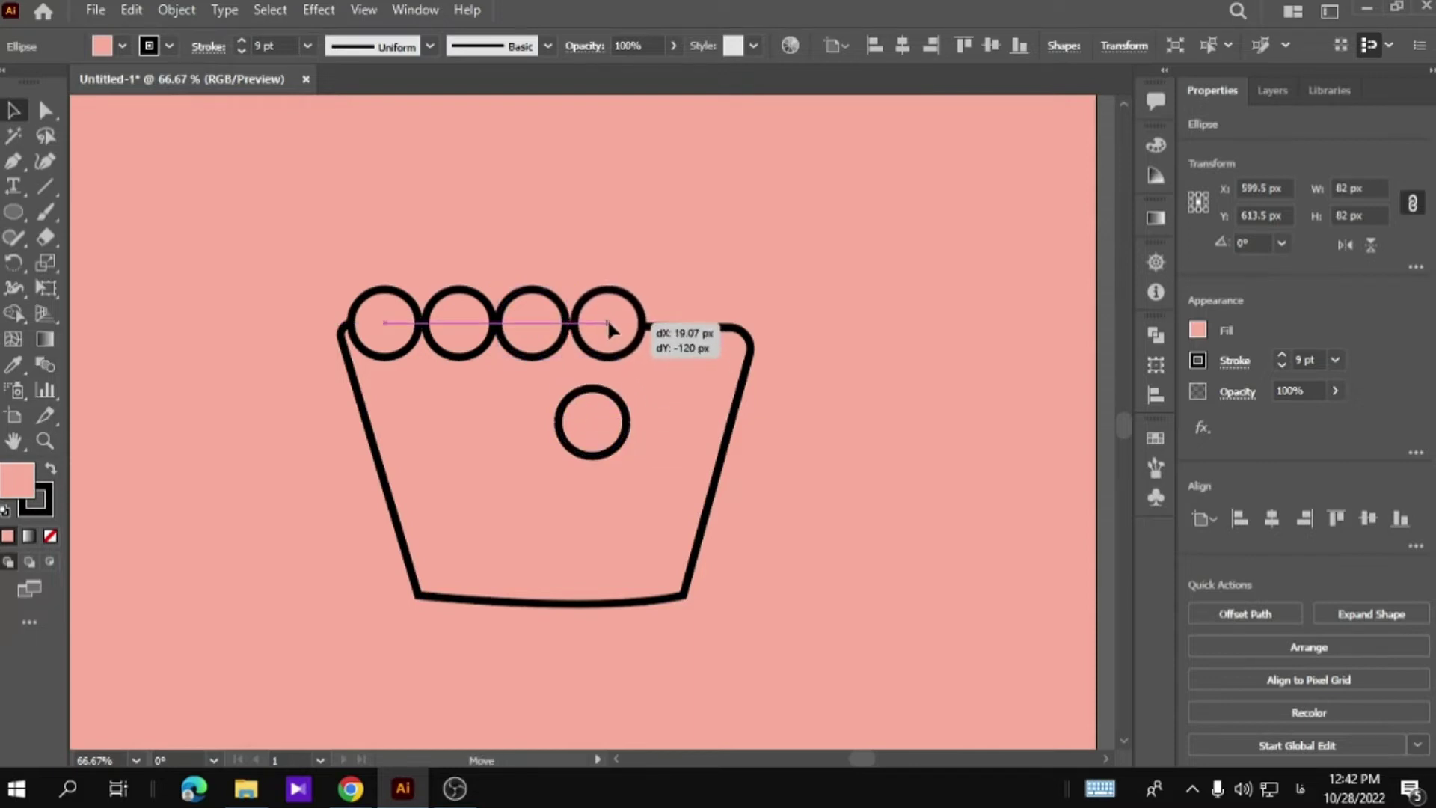
{"action": "left_click_drag", "start_coordinate": [599, 407], "coordinate": [679, 317]}
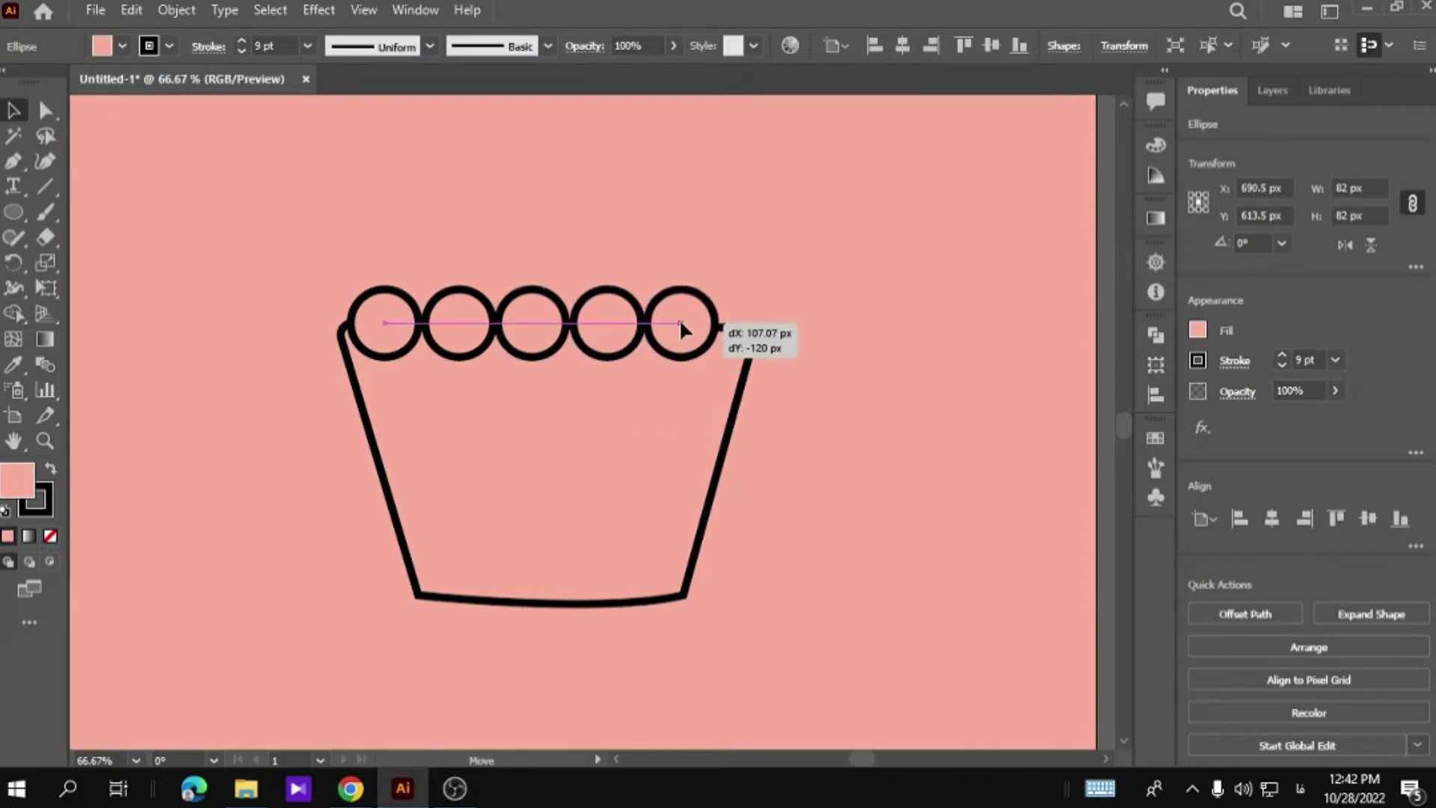
Pull the top corners onto the end circles, move the bottom-right in, and deepen the bottom curve.
{"action": "key", "text": "a"}
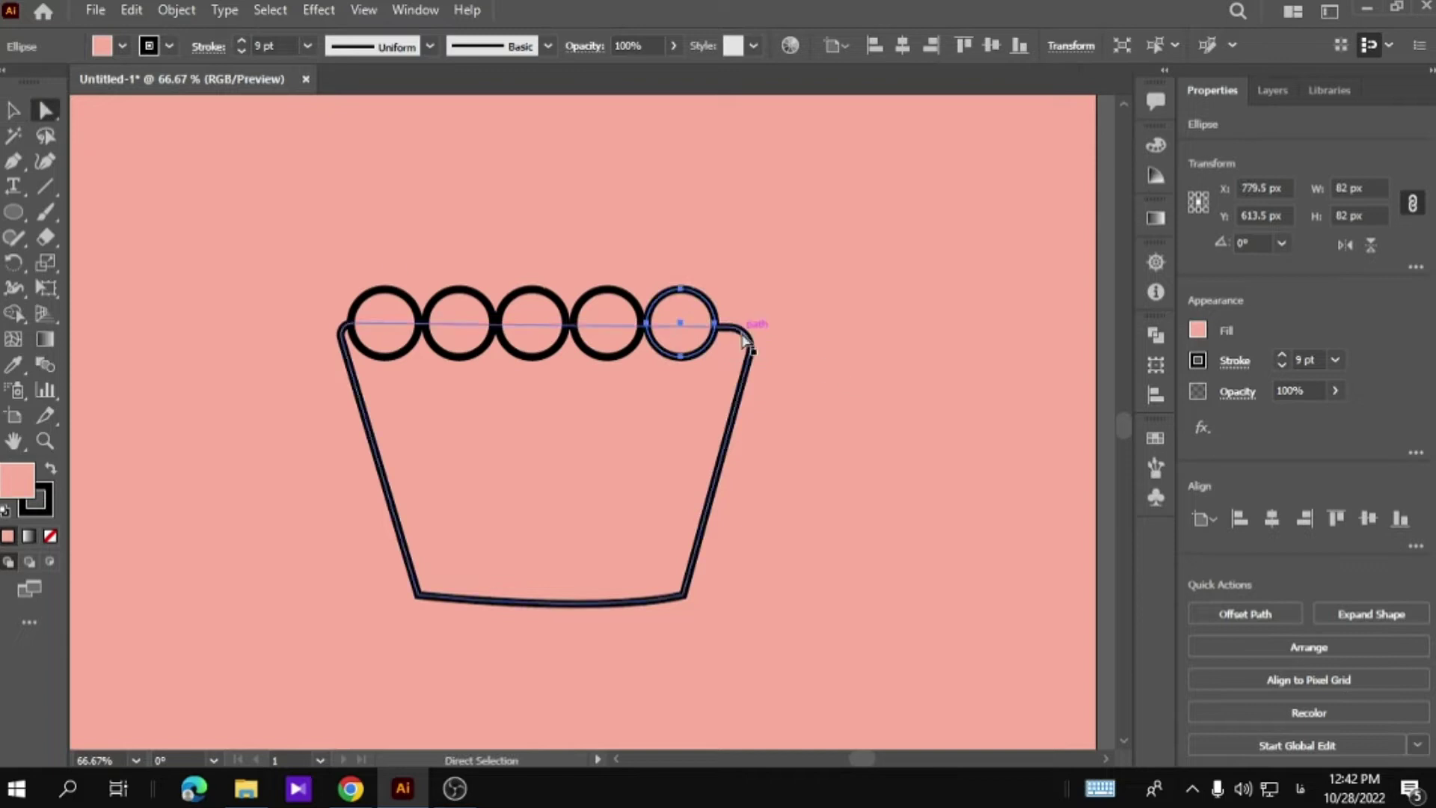
{"action": "left_click", "coordinate": [750, 345]}
{"action": "left_click_drag", "start_coordinate": [742, 356], "coordinate": [710, 329]}
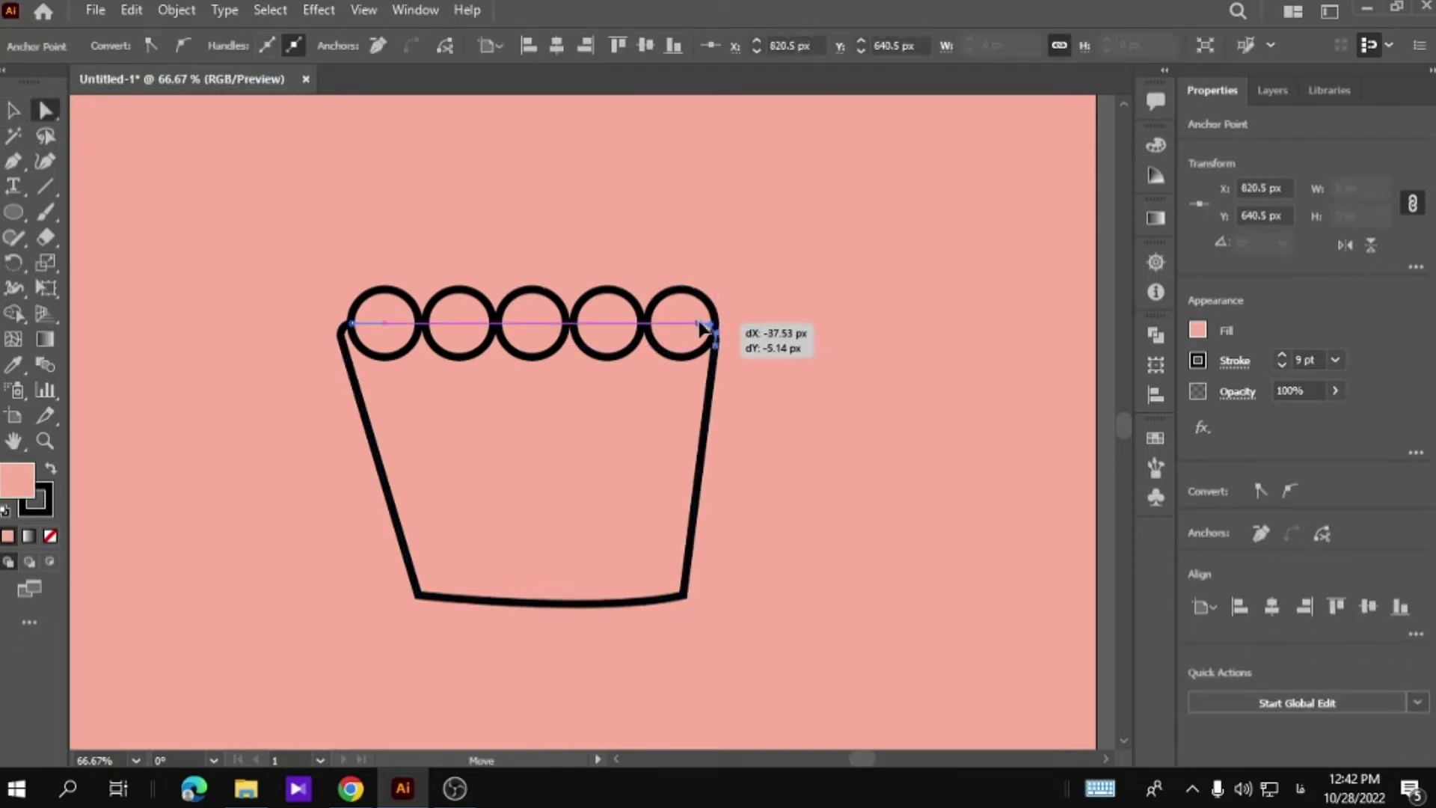
{"action": "left_click_drag", "start_coordinate": [343, 330], "coordinate": [365, 313]}
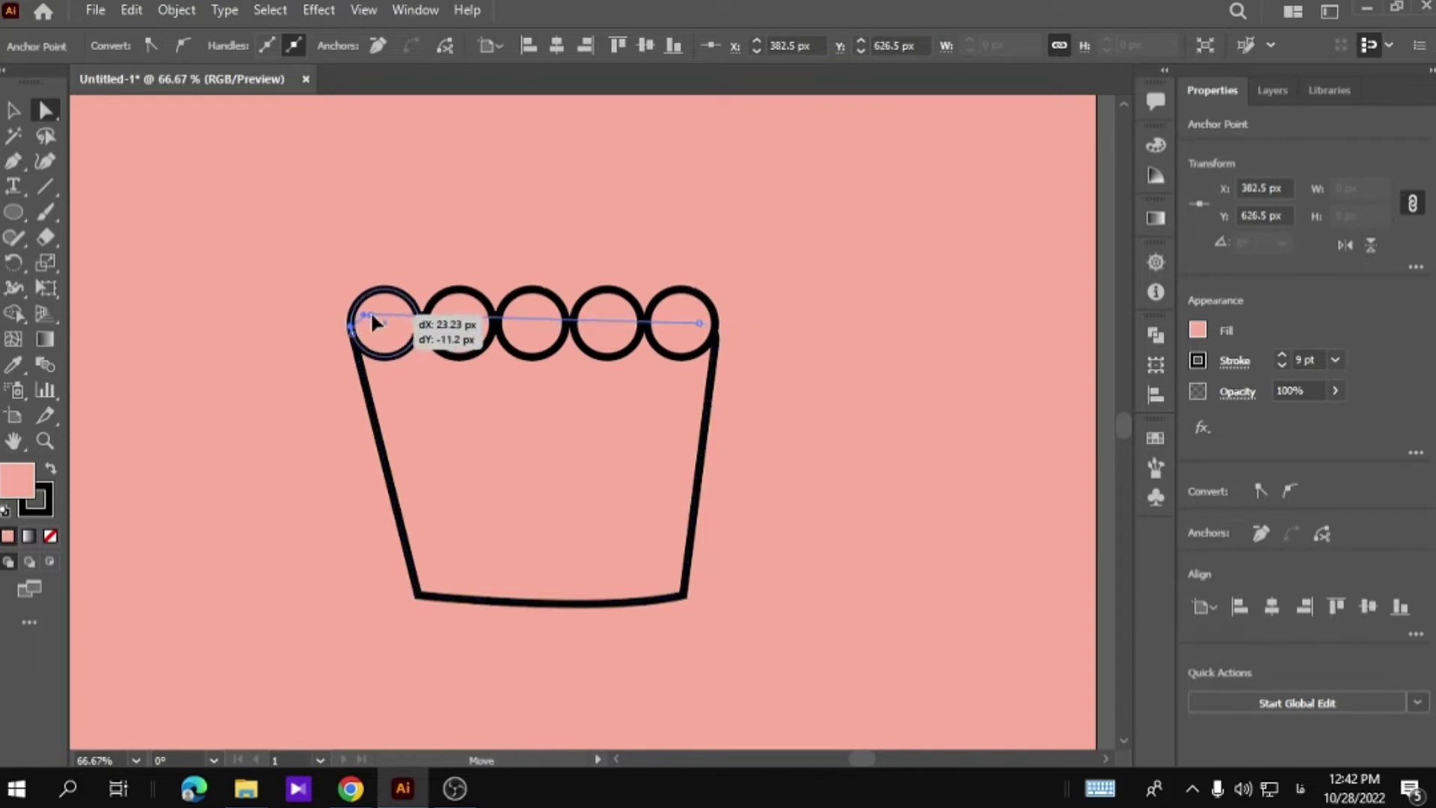
{"action": "left_click_drag", "start_coordinate": [689, 606], "coordinate": [659, 607]}
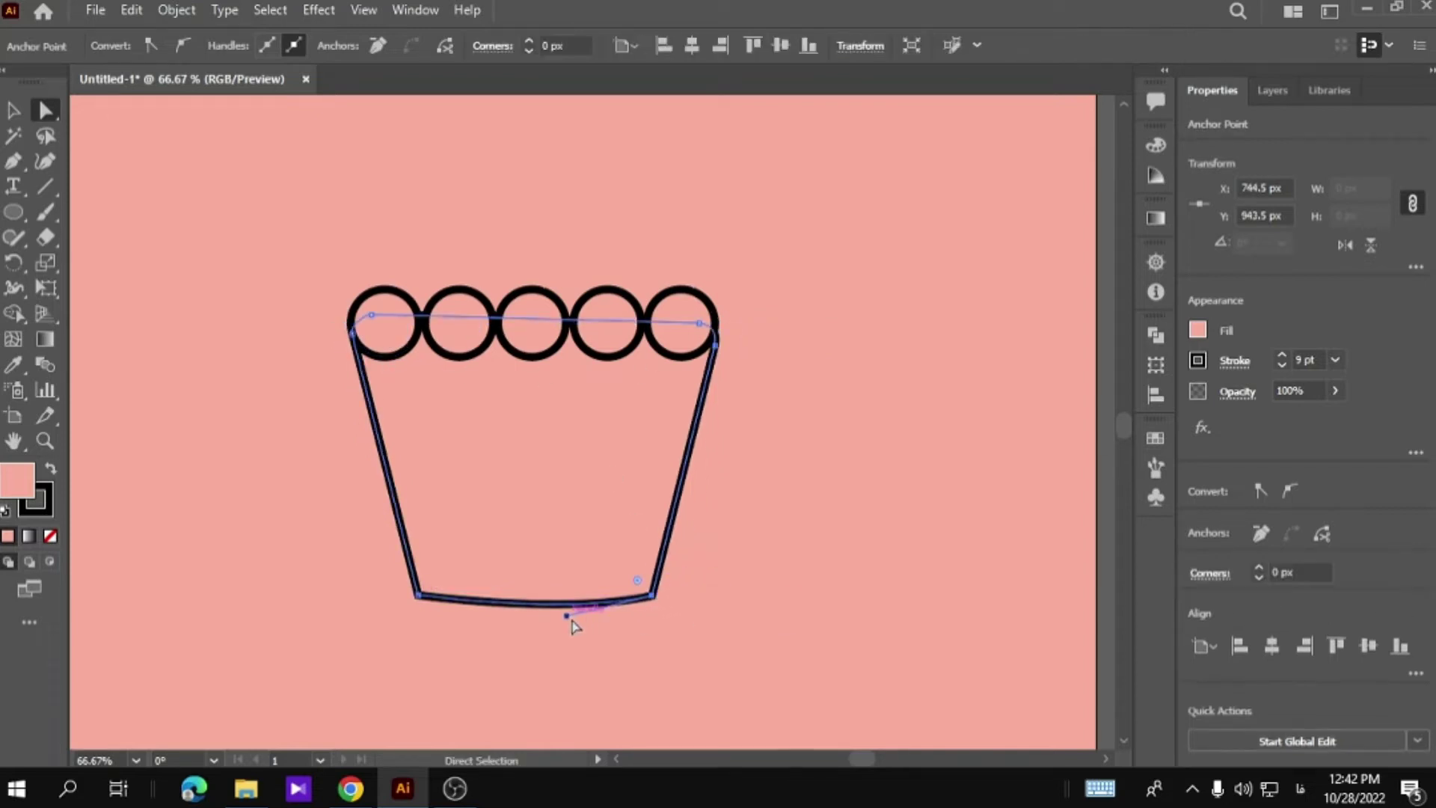
{"action": "left_click", "coordinate": [512, 613]}
{"action": "left_click_drag", "start_coordinate": [512, 614], "coordinate": [504, 625]}
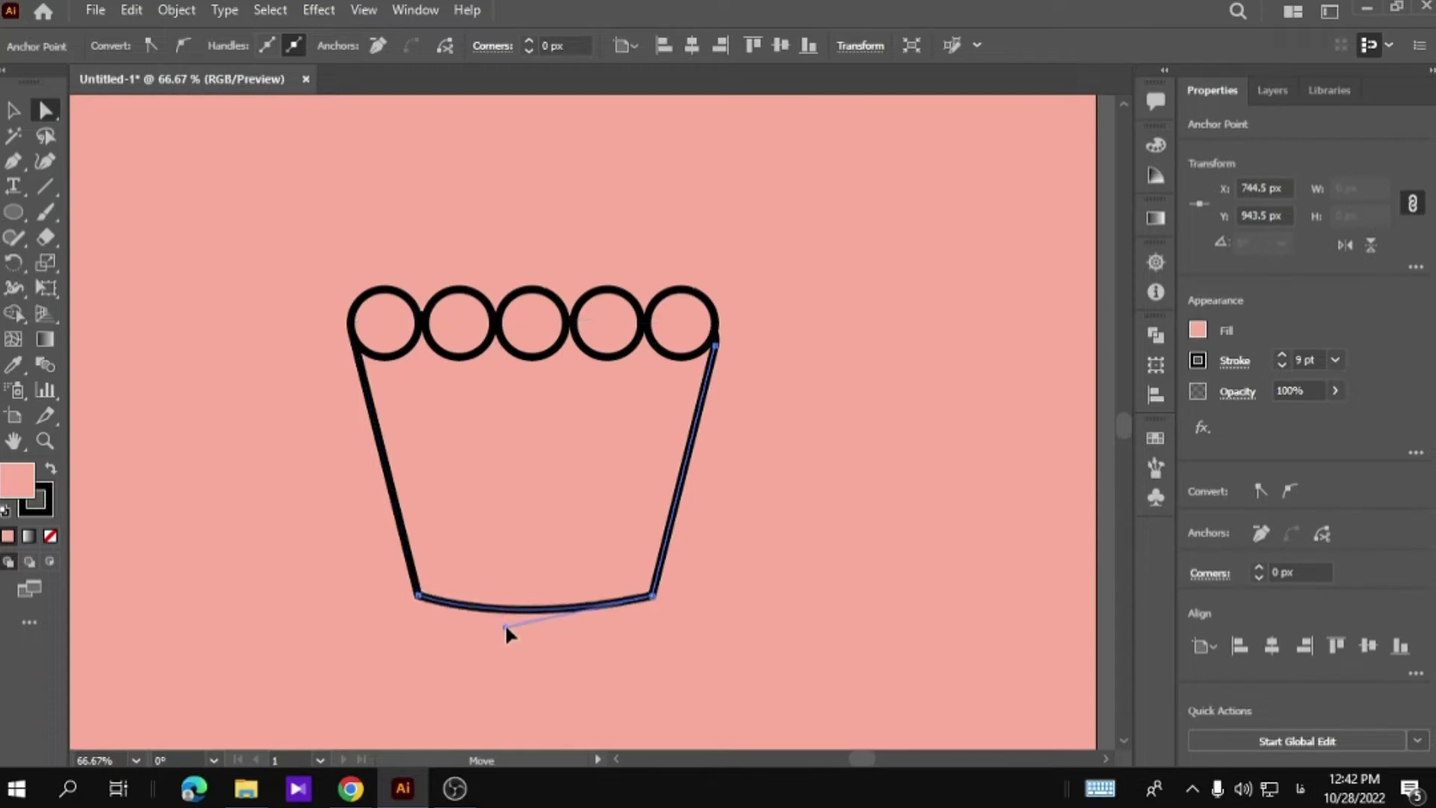
{"action": "left_click", "coordinate": [345, 527]}
Unite the cup and all five circles with the Shape Builder into one scalloped outline.
{"action": "key", "text": "ctrl+a"}
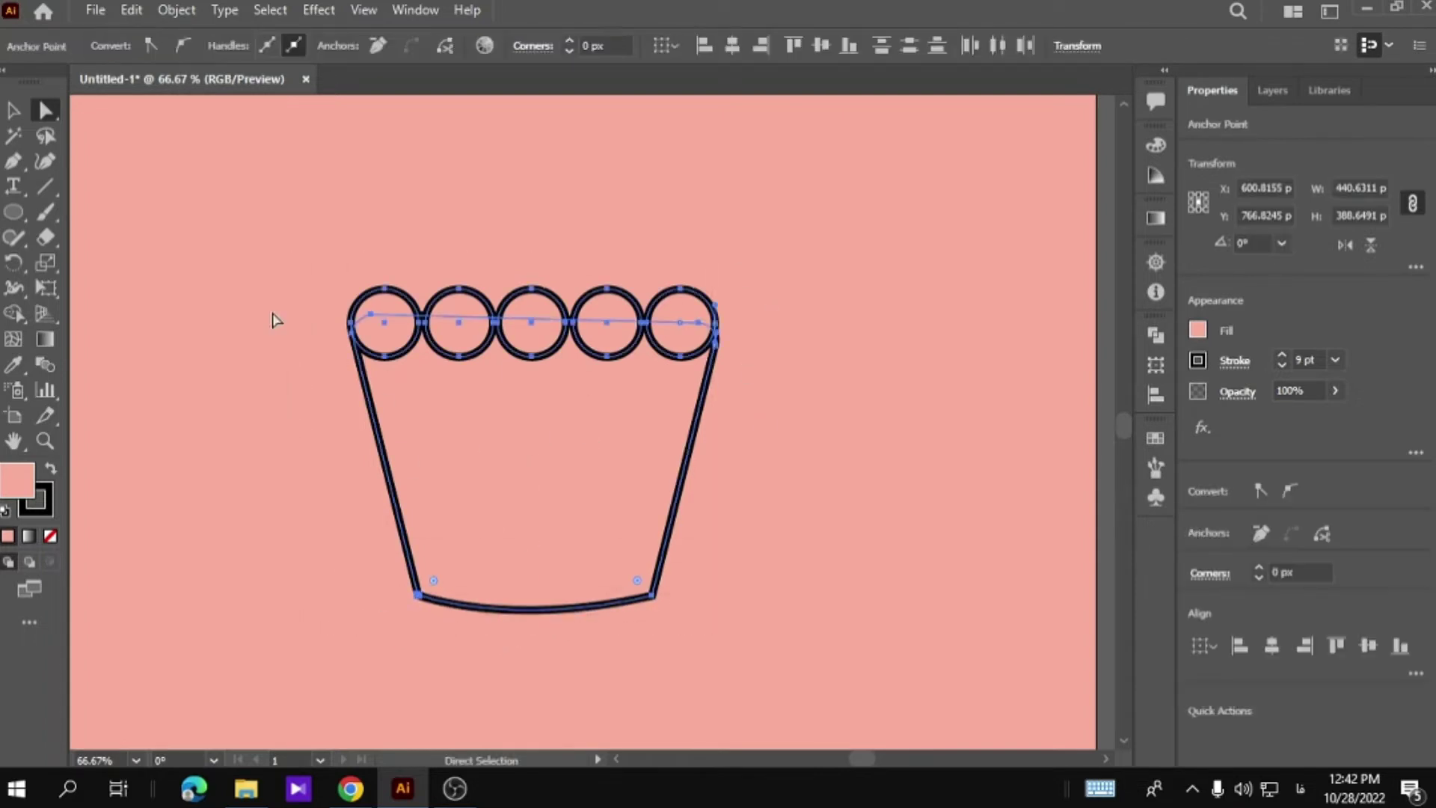
{"action": "left_click", "coordinate": [12, 318]}
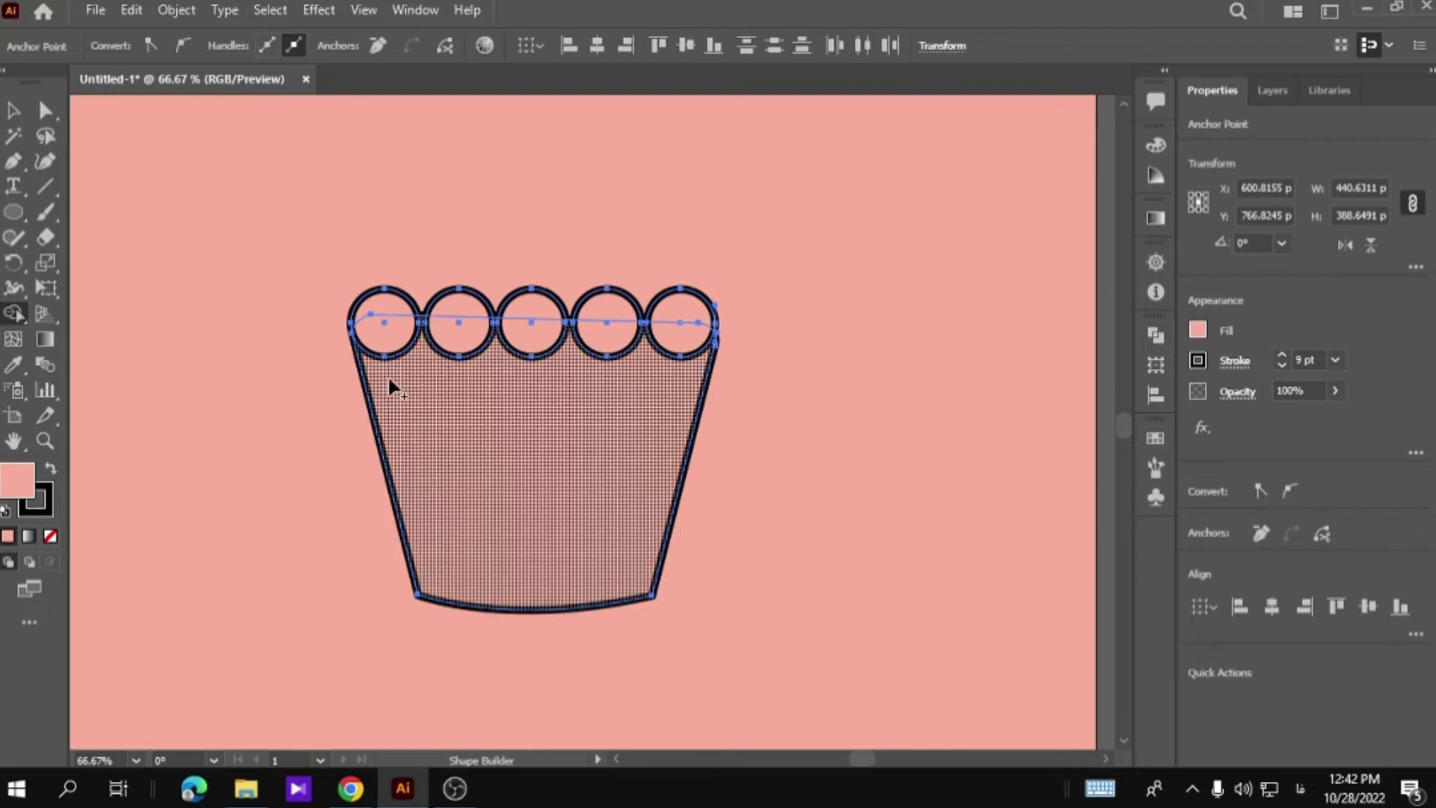
{"action": "left_click_drag", "start_coordinate": [377, 311], "coordinate": [680, 318]}
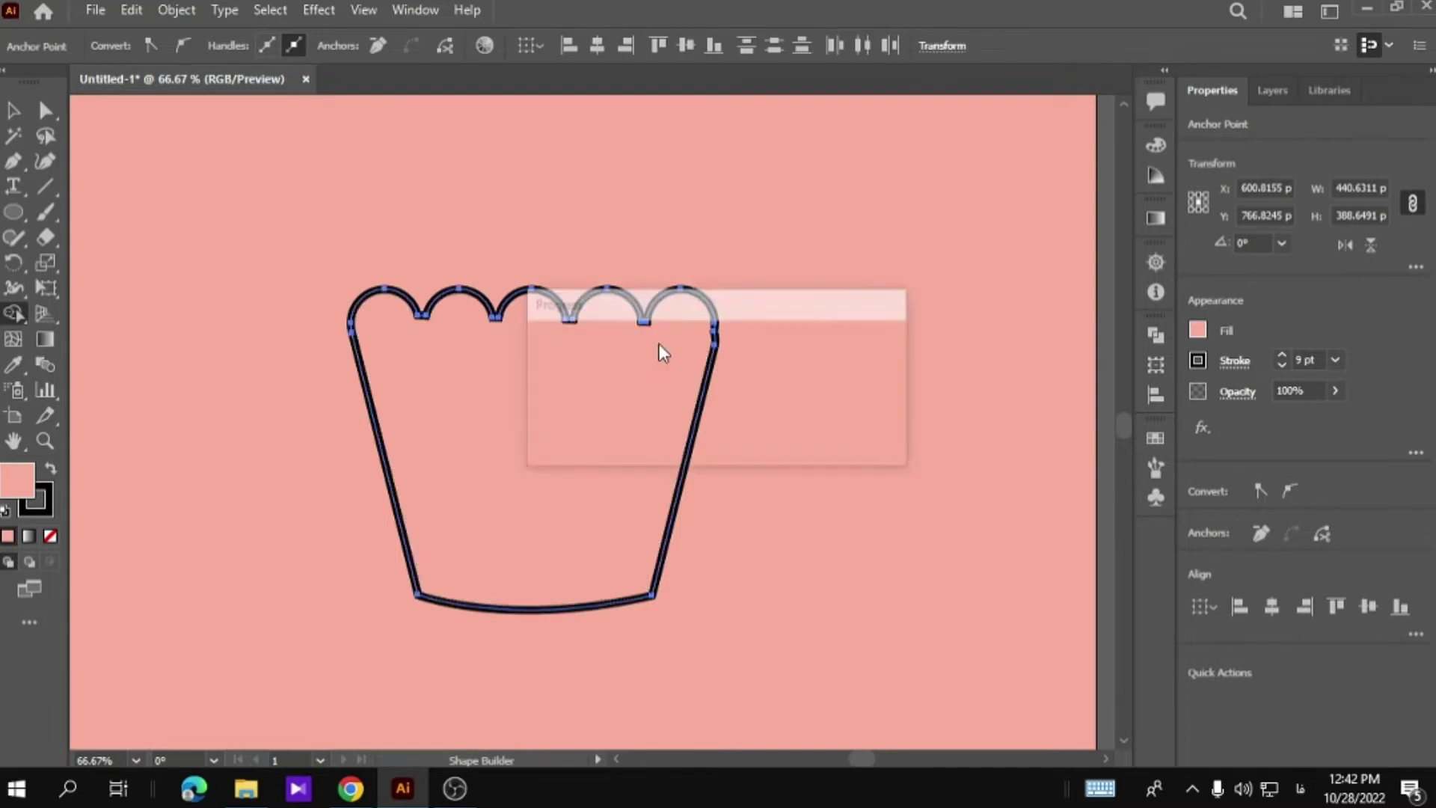
{"action": "key", "text": "v"}
{"action": "left_click", "coordinate": [587, 447]}
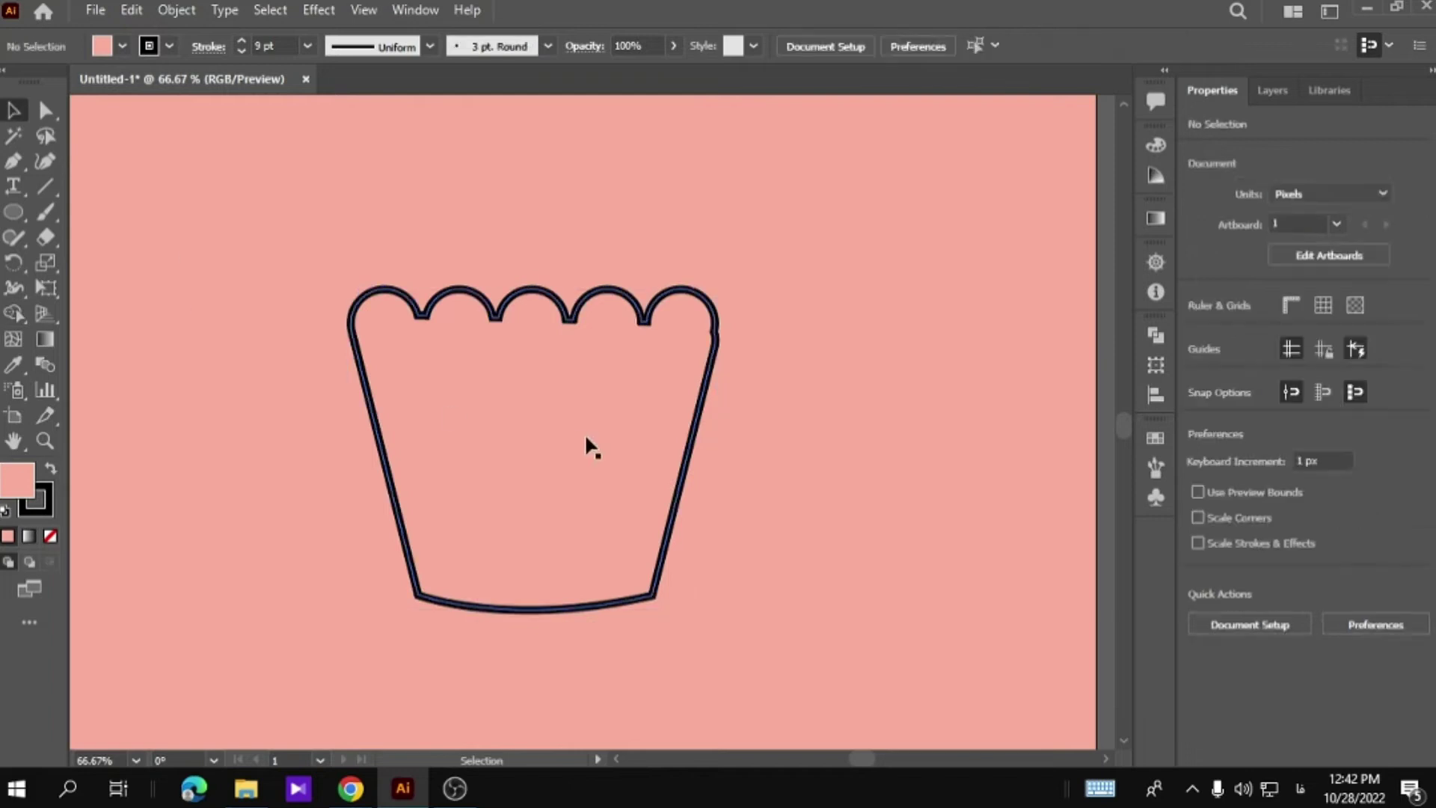
{"action": "left_click", "coordinate": [696, 443]}
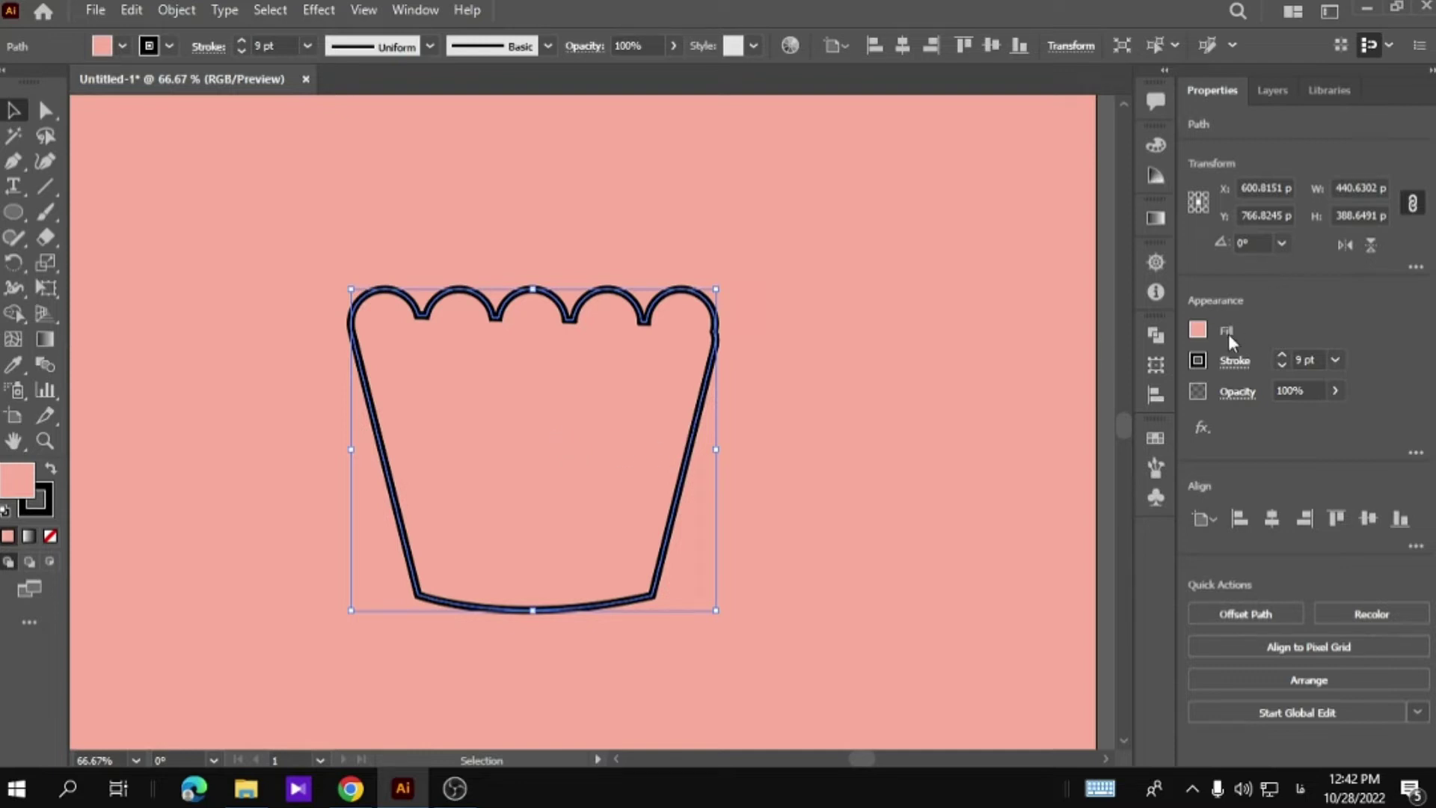
Draw the first two pleat lines from the right-hand scallop dips down to the bottom edge.
{"action": "left_click", "coordinate": [13, 160]}
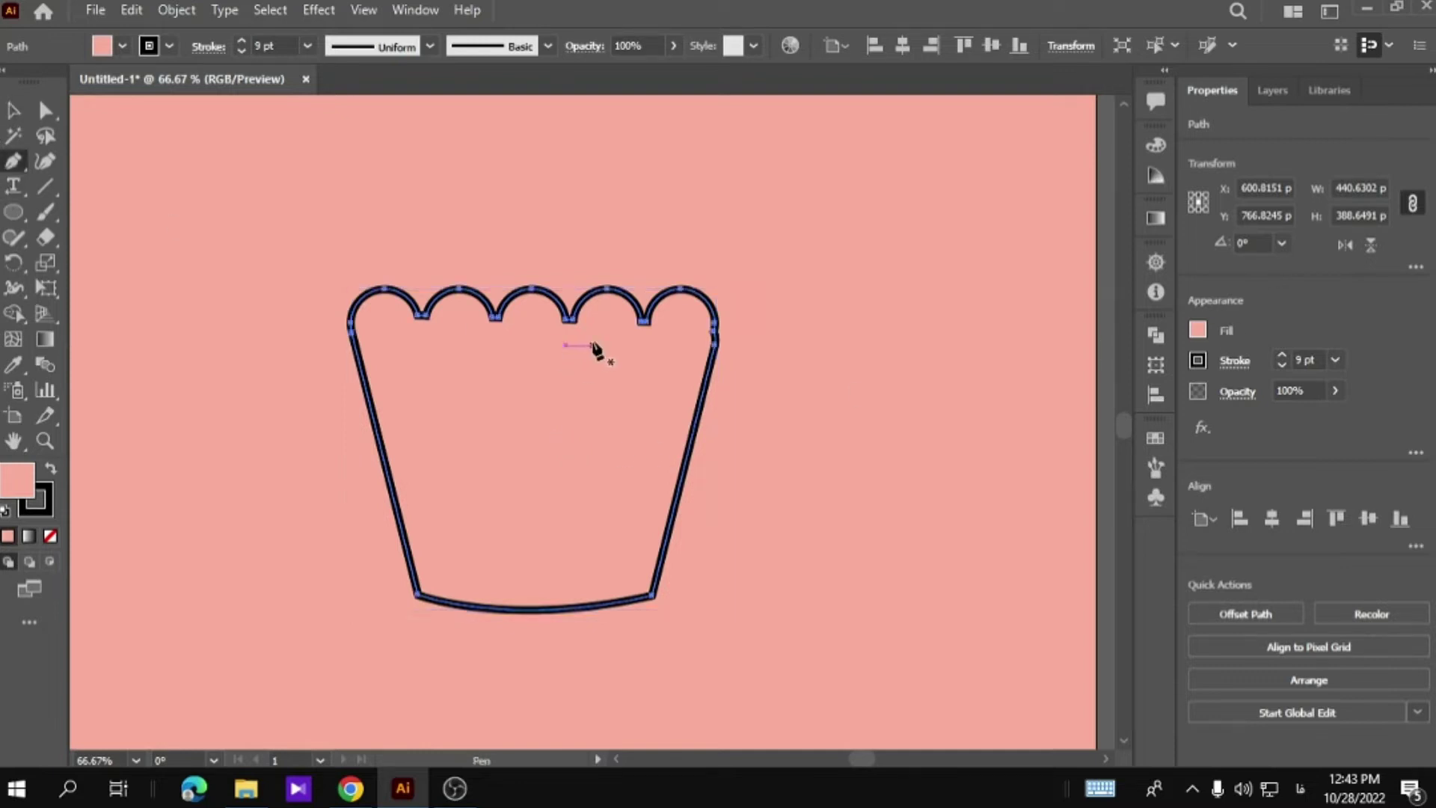
{"action": "key", "text": "v"}
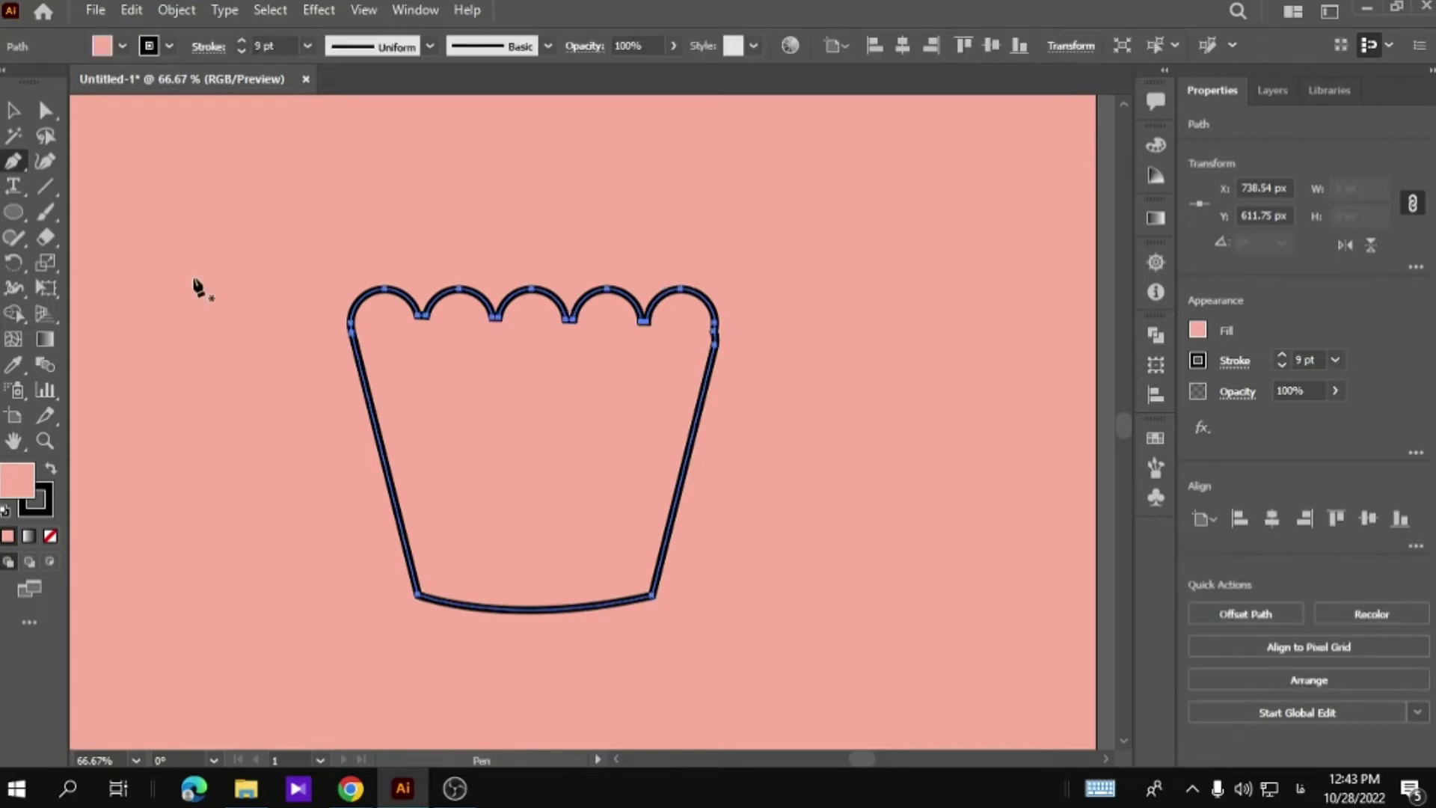
{"action": "left_click", "coordinate": [194, 329]}
{"action": "left_click", "coordinate": [13, 161]}
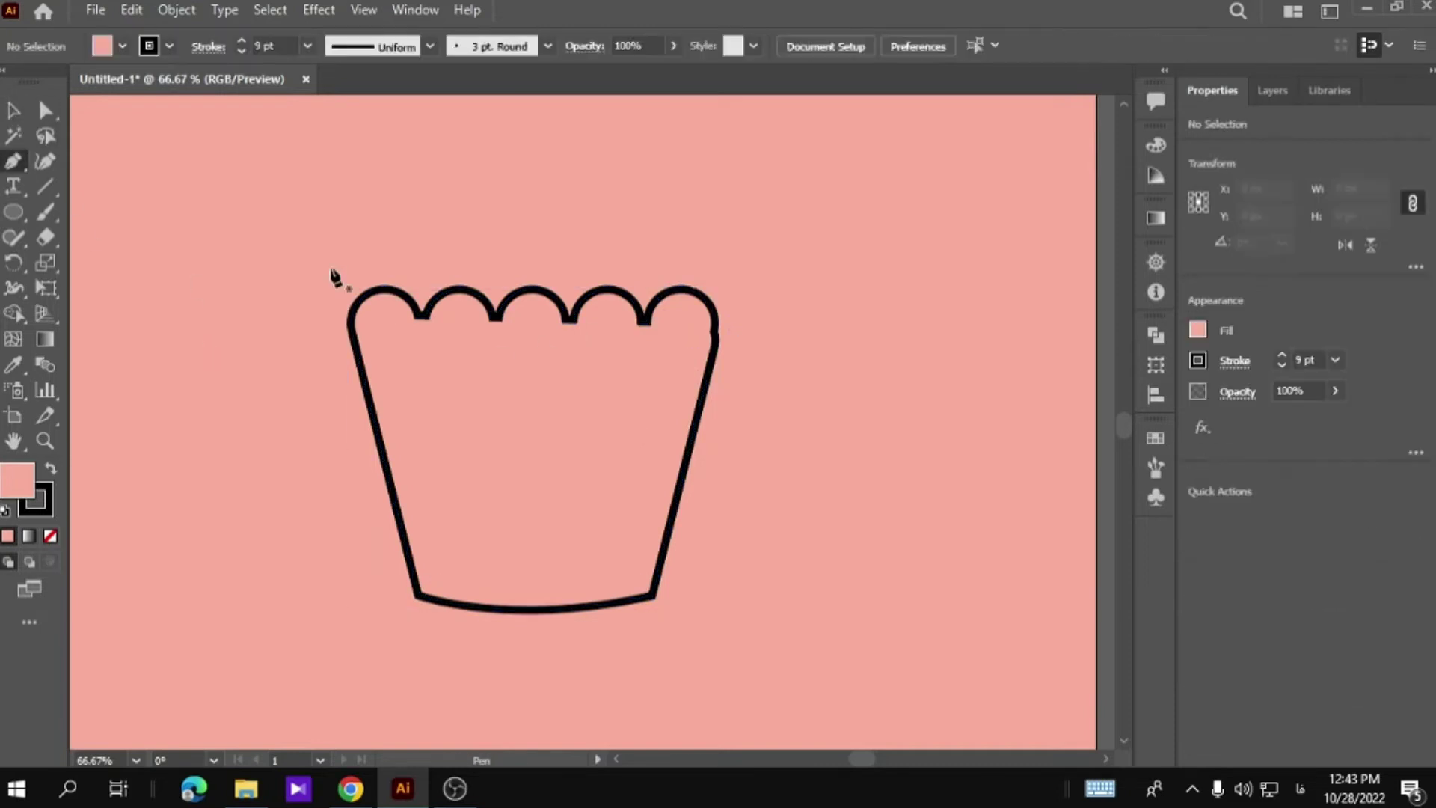
{"action": "left_click", "coordinate": [641, 321]}
{"action": "left_click", "coordinate": [607, 602]}
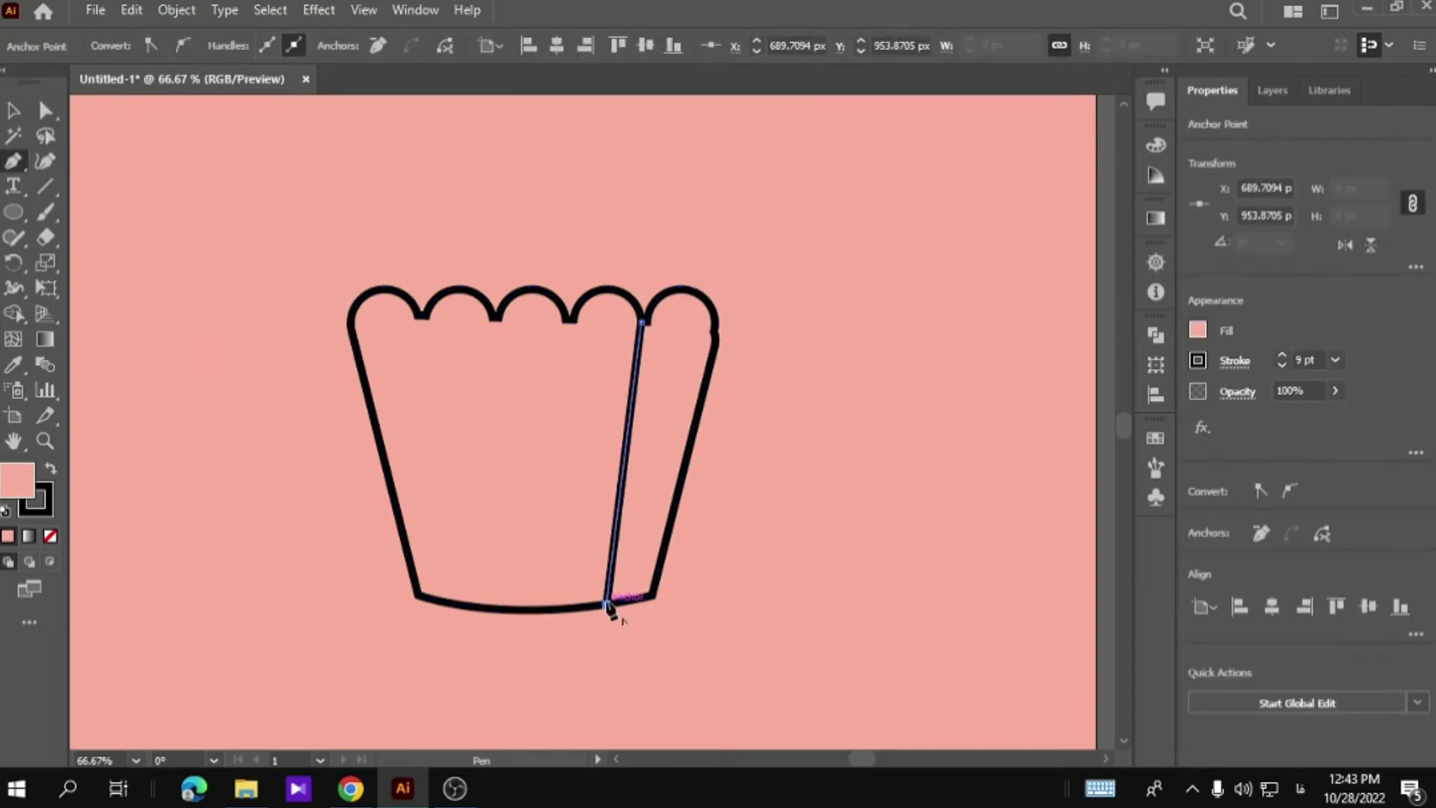
{"action": "key", "text": "Escape"}
{"action": "left_click", "coordinate": [573, 320]}
{"action": "left_click", "coordinate": [554, 602]}
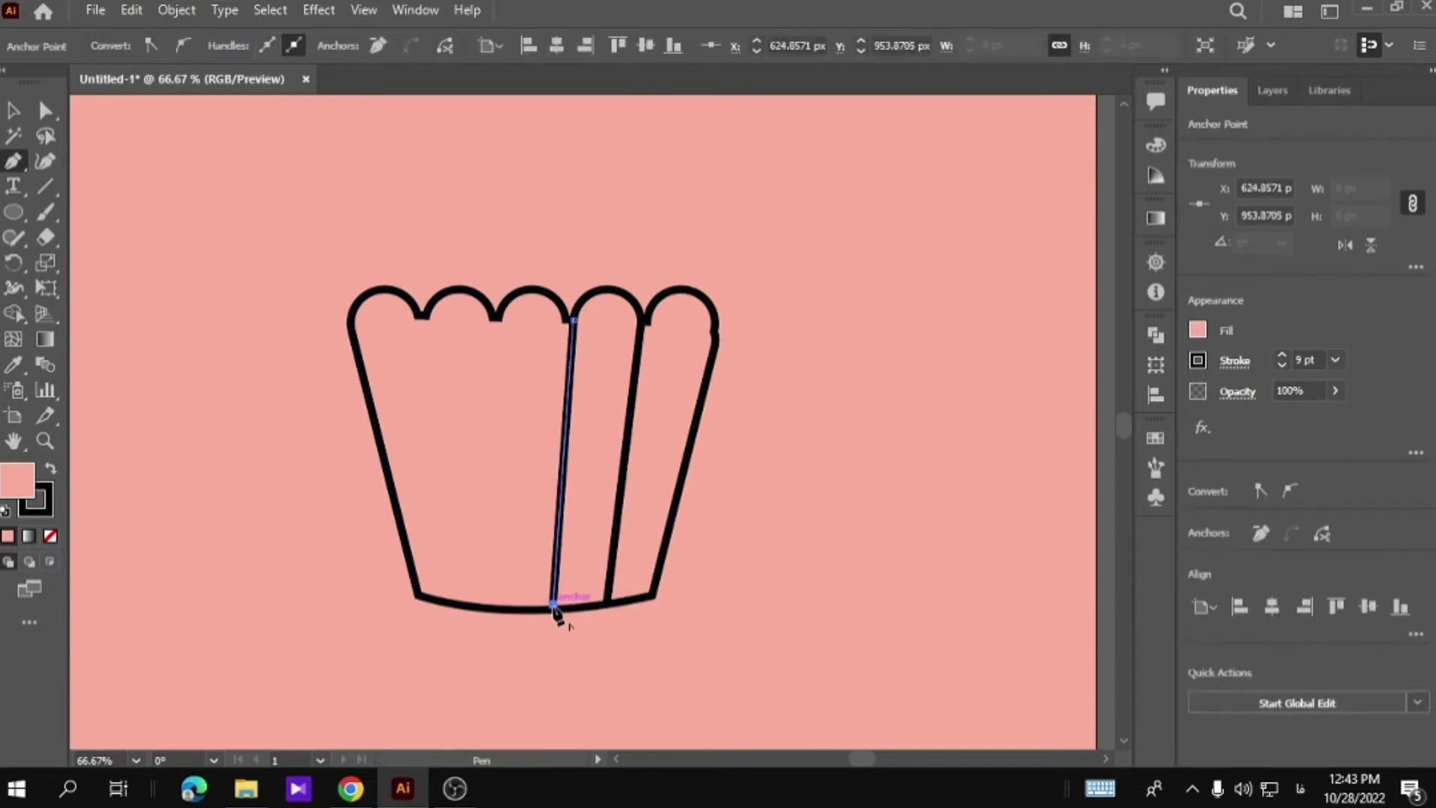
{"action": "key", "text": "Escape"}
Draw the remaining pleat lines and snap the fourth line's top into its scallop dip.
{"action": "left_click", "coordinate": [497, 322]}
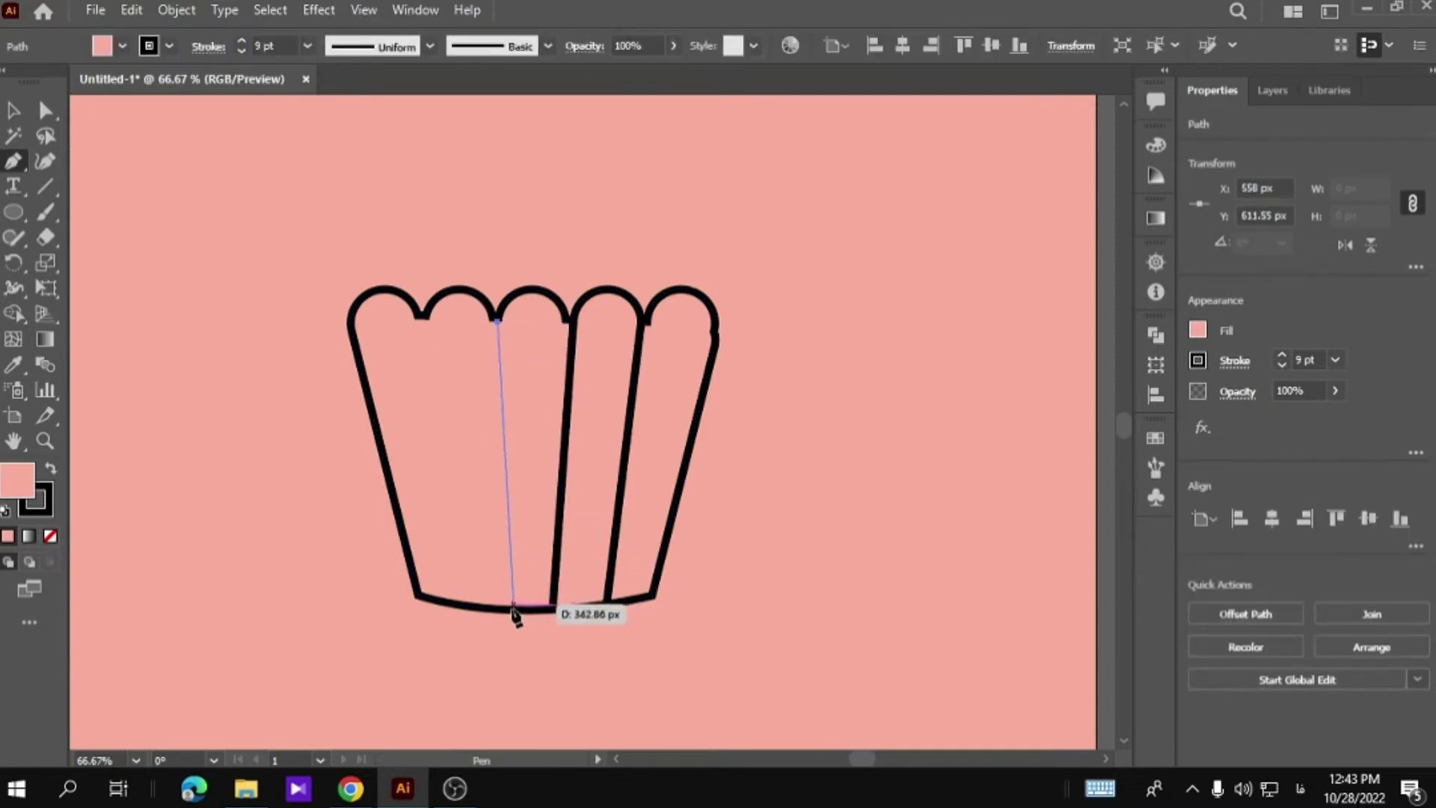
{"action": "left_click", "coordinate": [511, 607]}
{"action": "key", "text": "Escape"}
{"action": "left_click", "coordinate": [419, 315]}
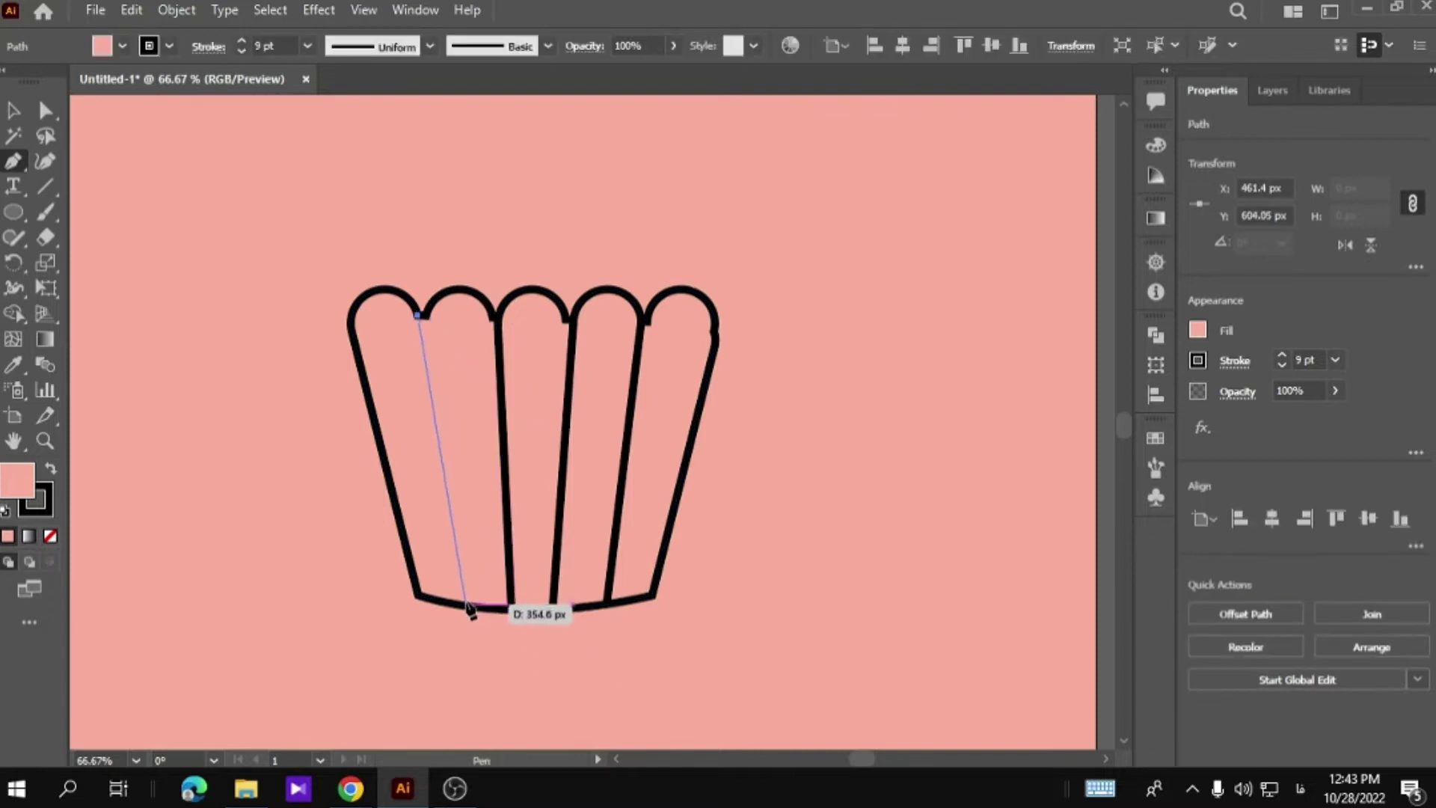
{"action": "left_click", "coordinate": [464, 604]}
{"action": "left_click", "coordinate": [45, 110]}
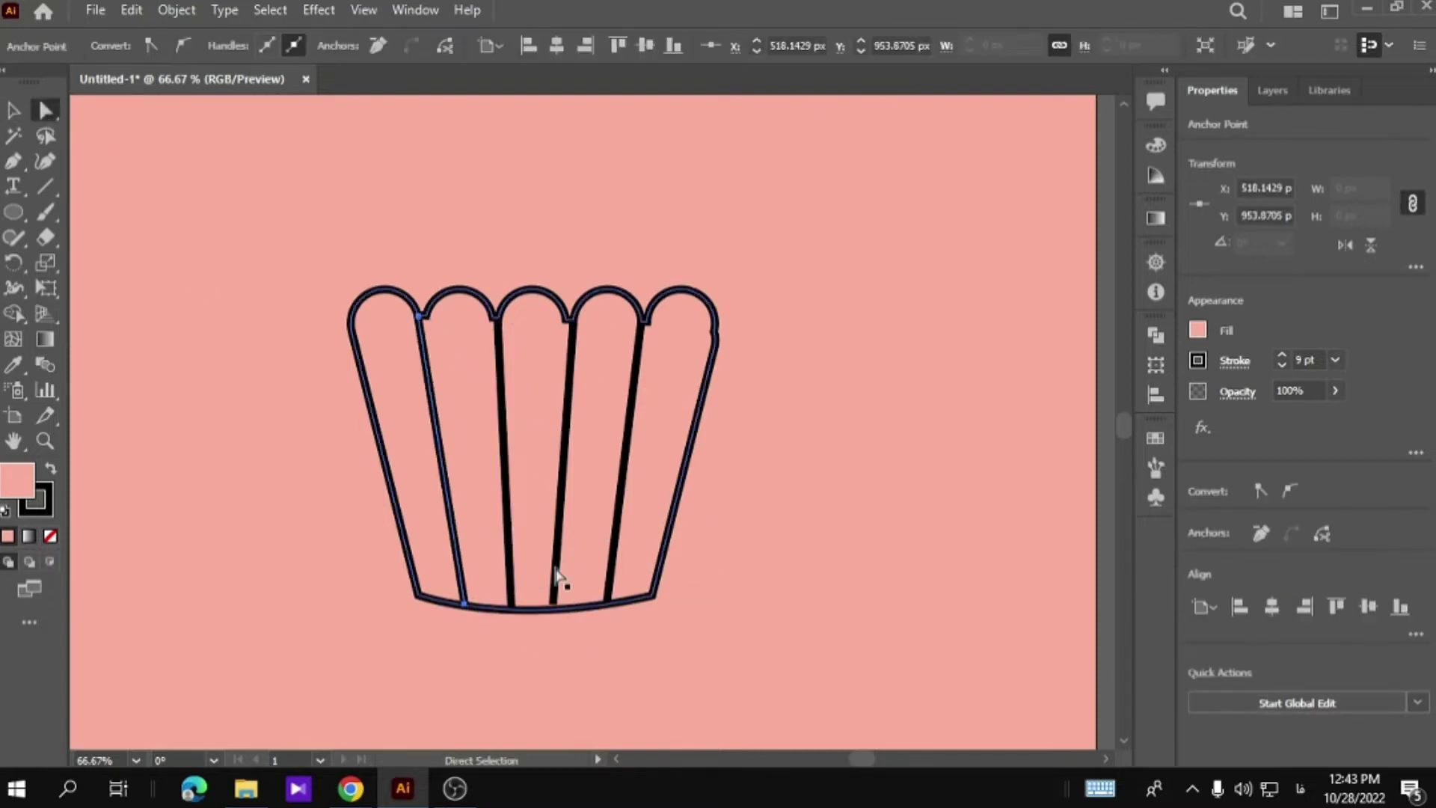
{"action": "left_click_drag", "start_coordinate": [555, 601], "coordinate": [555, 604]}
{"action": "left_click", "coordinate": [782, 572]}
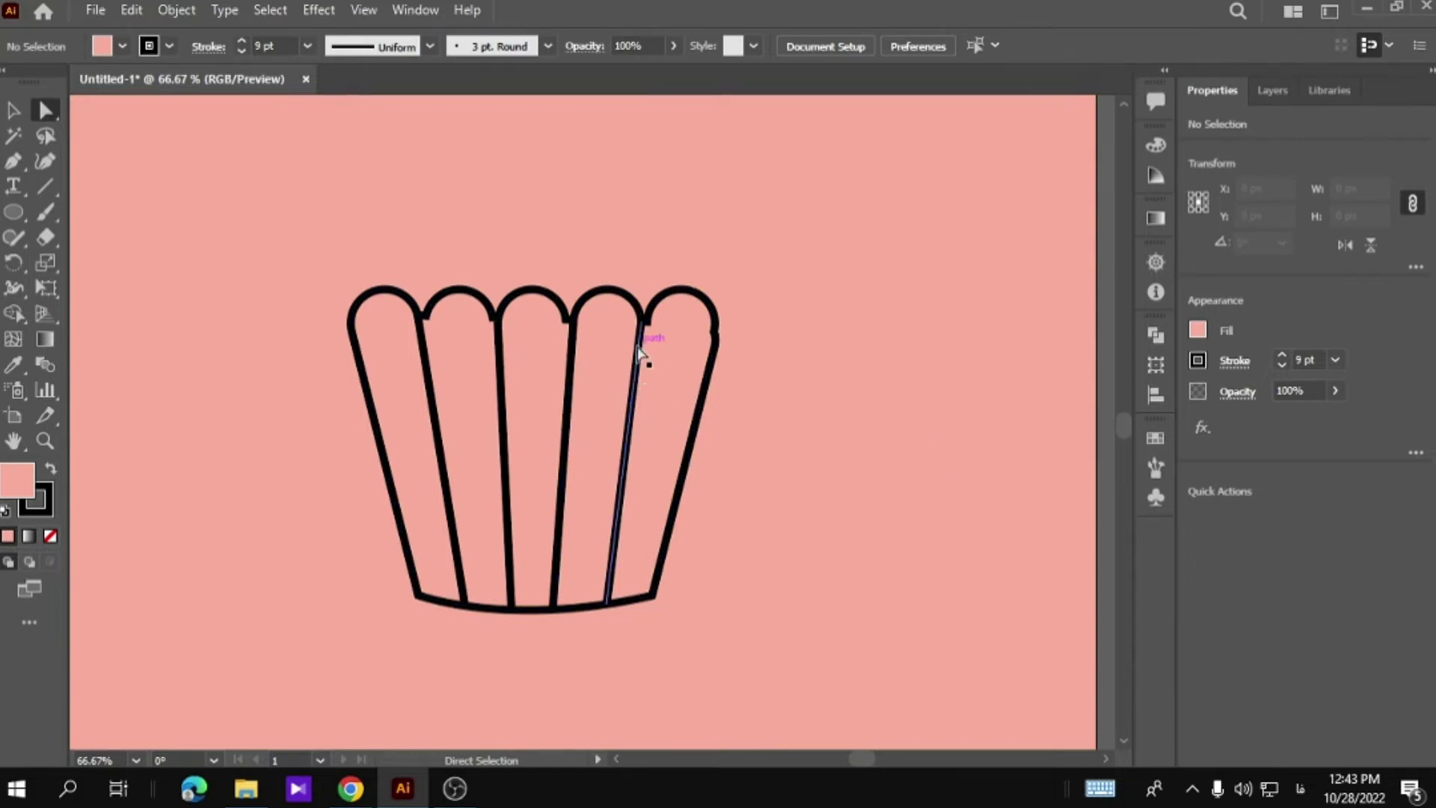
{"action": "left_click_drag", "start_coordinate": [644, 326], "coordinate": [644, 319]}
Select the cup outline and inner lines and fill them lavender.
{"action": "left_click", "coordinate": [801, 362]}
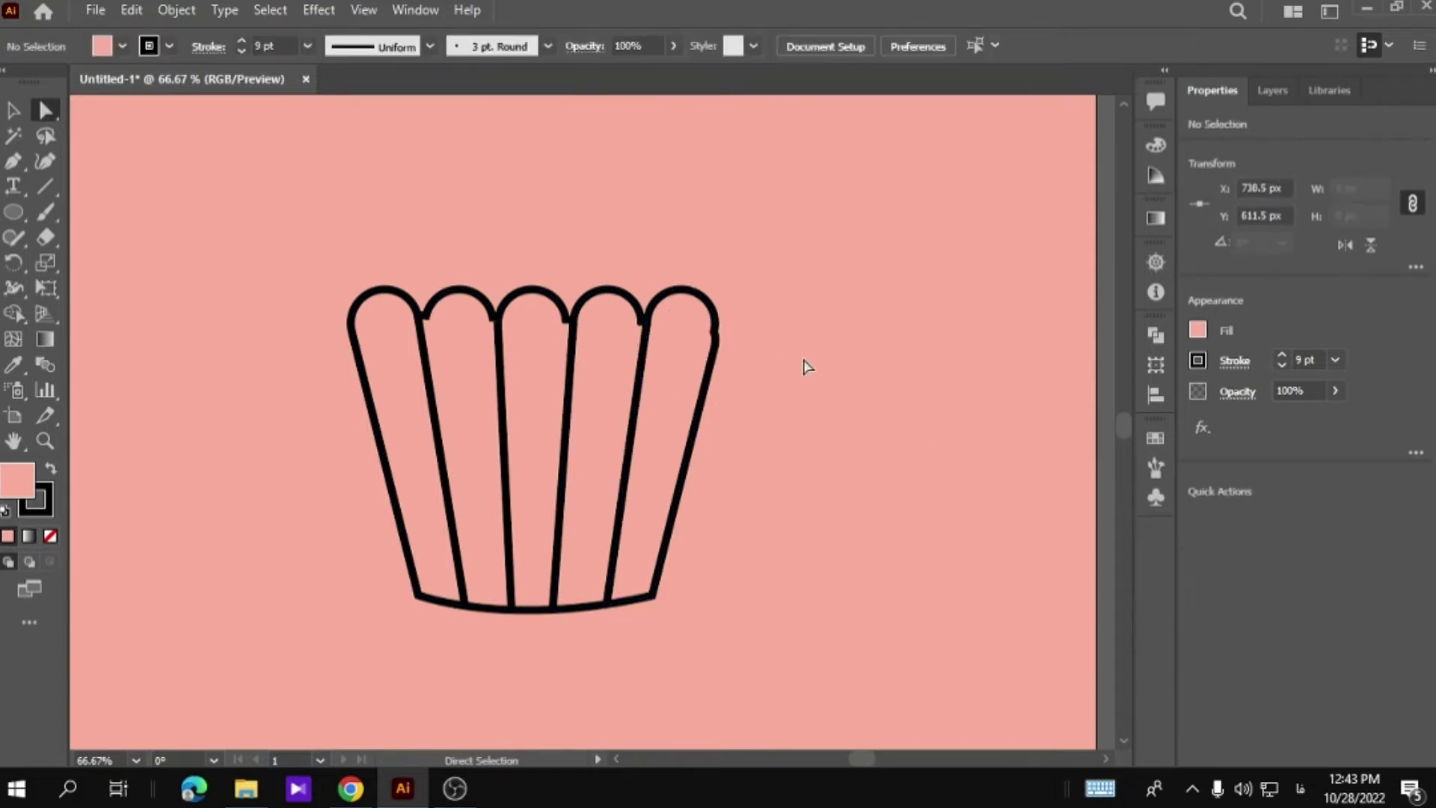
{"action": "left_click", "coordinate": [1197, 329]}
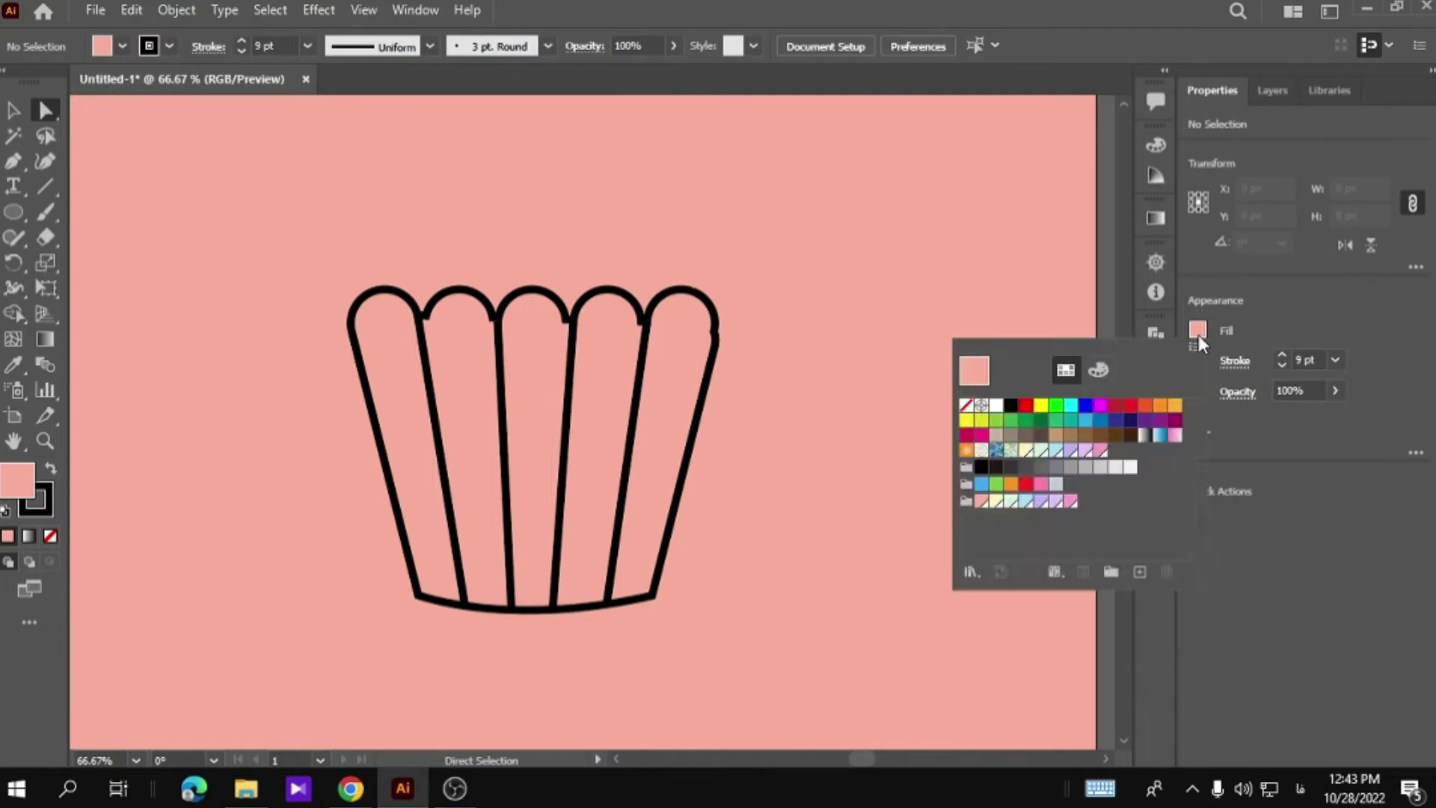
{"action": "left_click", "coordinate": [618, 369]}
{"action": "left_click", "coordinate": [561, 419], "text": "shift"}
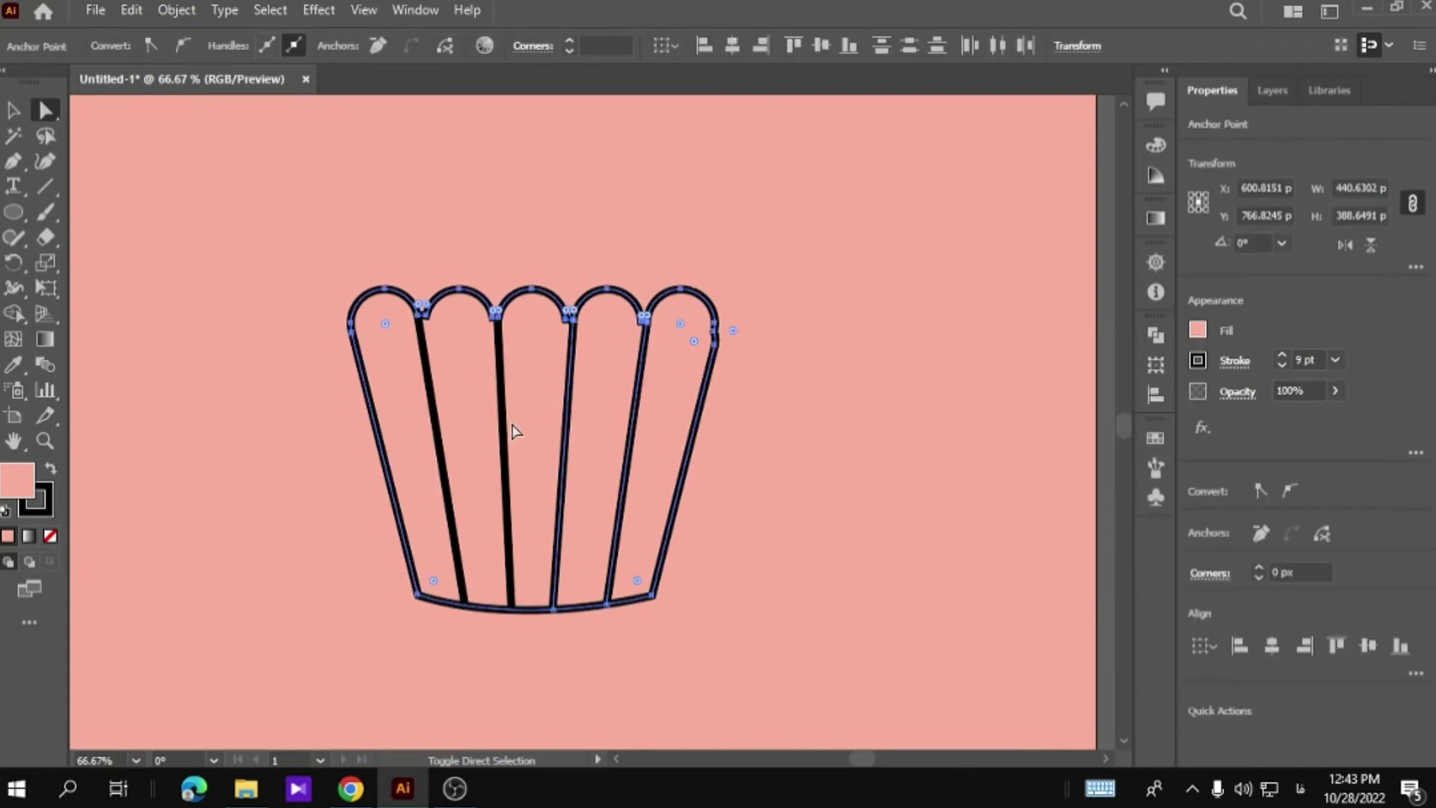
{"action": "left_click", "coordinate": [504, 428], "text": "shift"}
{"action": "left_click", "coordinate": [441, 436], "text": "shift"}
{"action": "left_click", "coordinate": [1197, 330]}
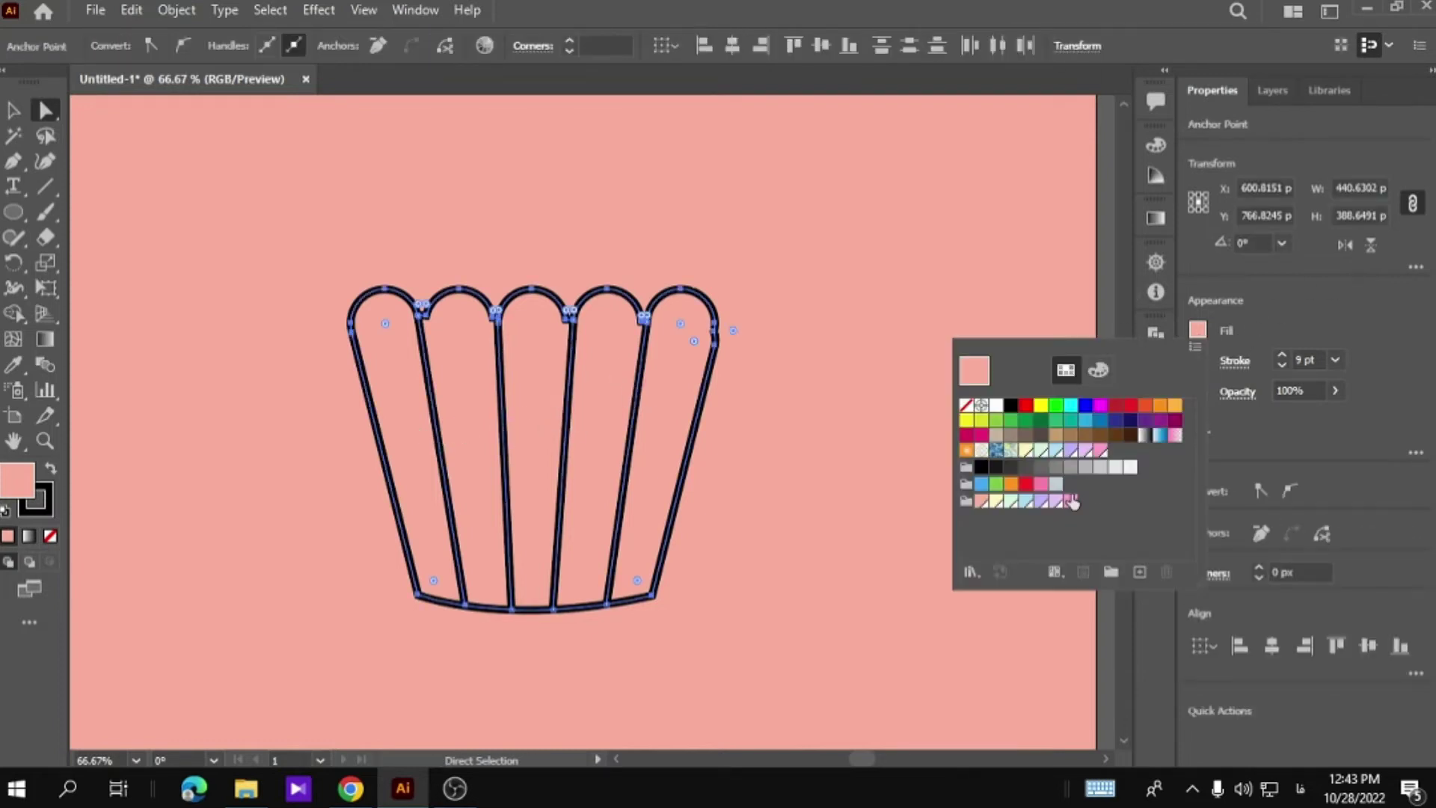
{"action": "left_click", "coordinate": [1044, 504]}
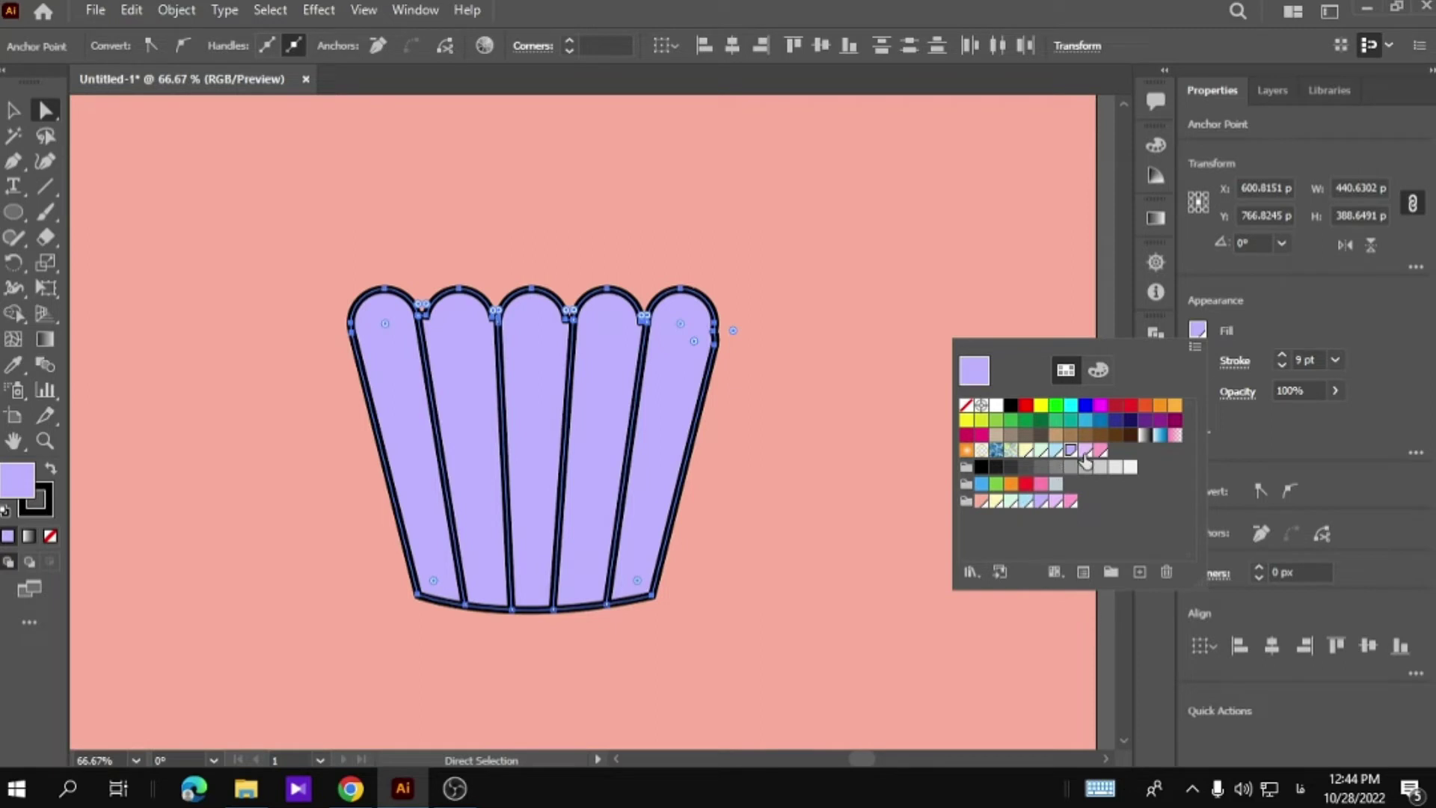
Try blue, purple and navy fill swatches, then shift the fill slightly bluer in the colour editor.
{"action": "left_click", "coordinate": [1115, 421]}
{"action": "left_click", "coordinate": [1145, 421]}
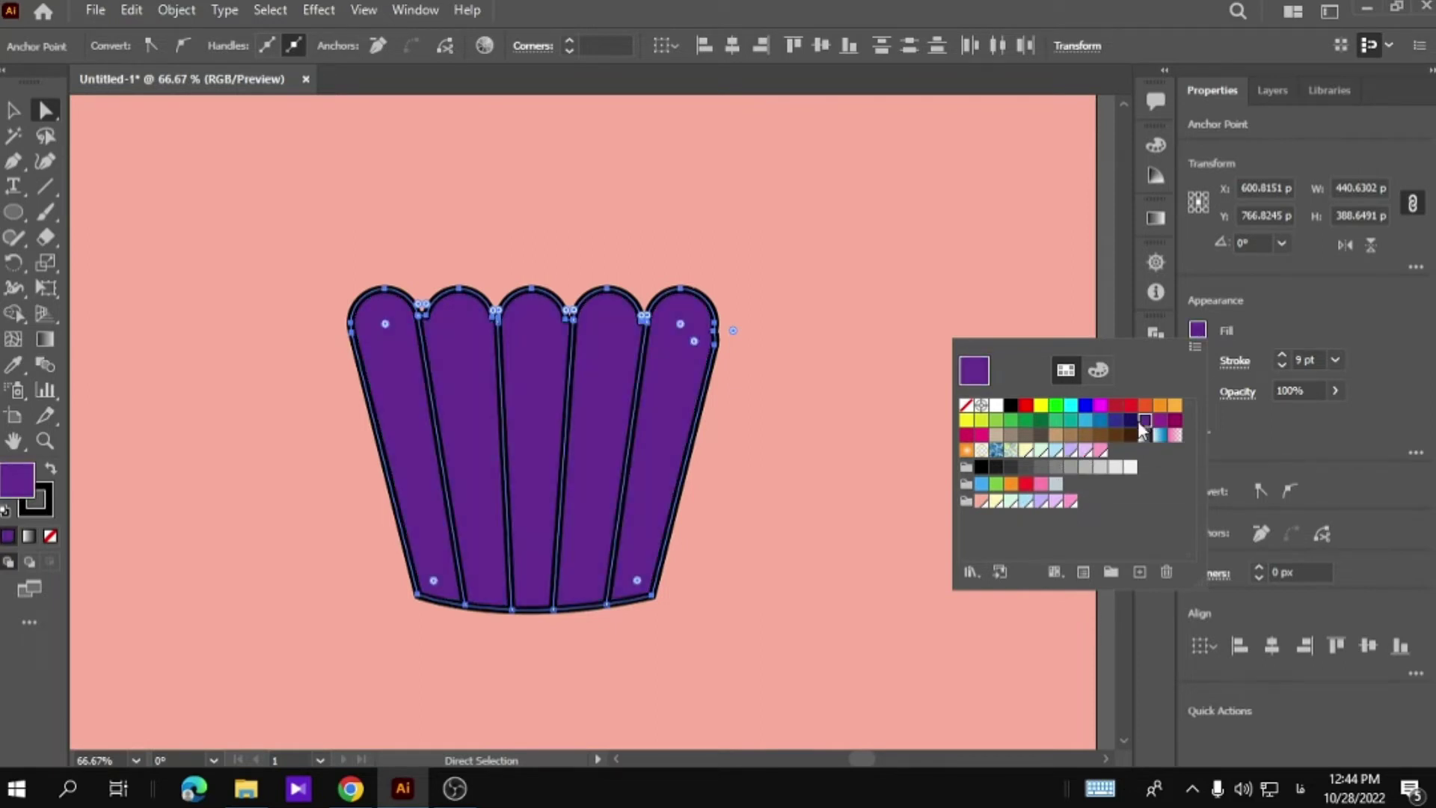
{"action": "left_click", "coordinate": [1136, 421]}
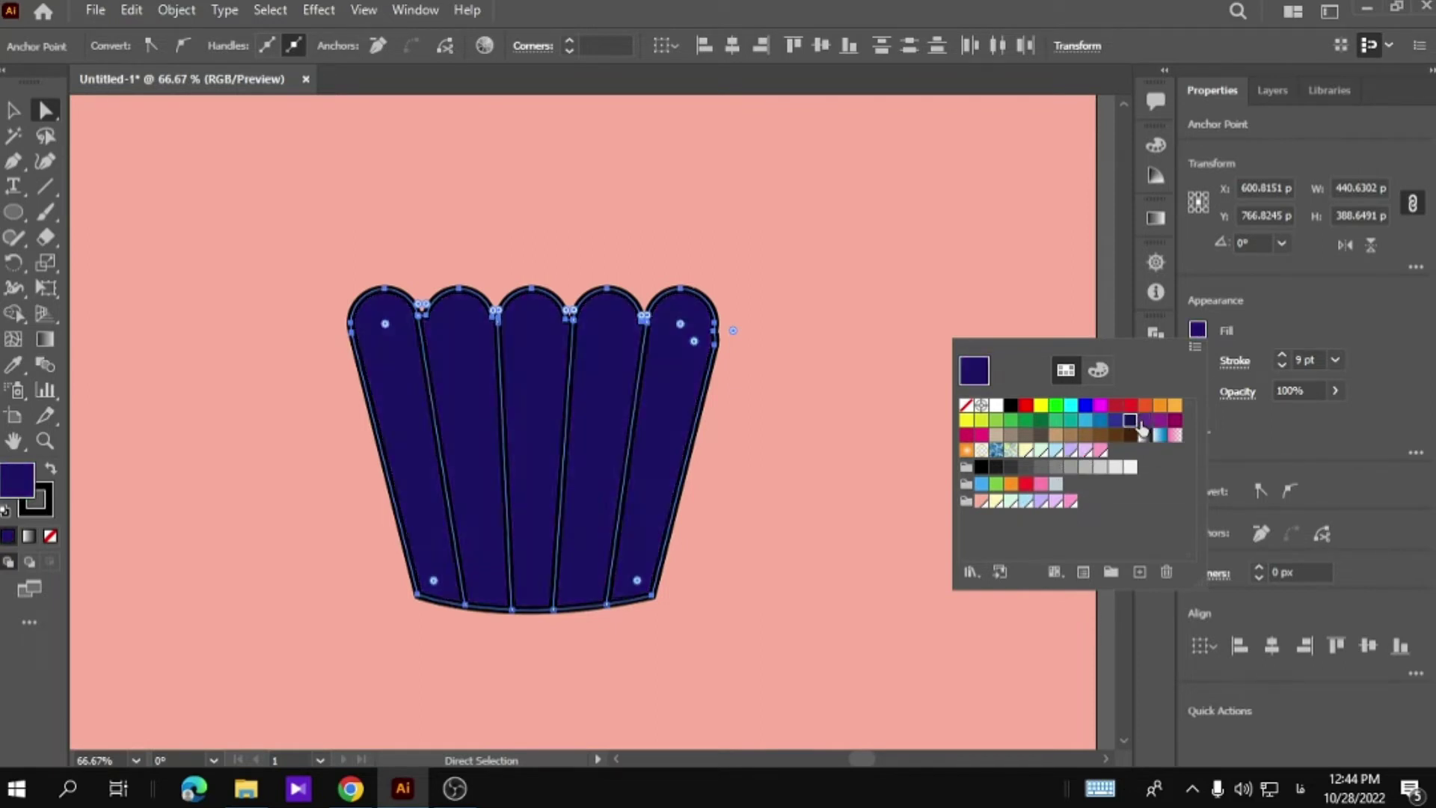
{"action": "left_click", "coordinate": [1197, 332]}
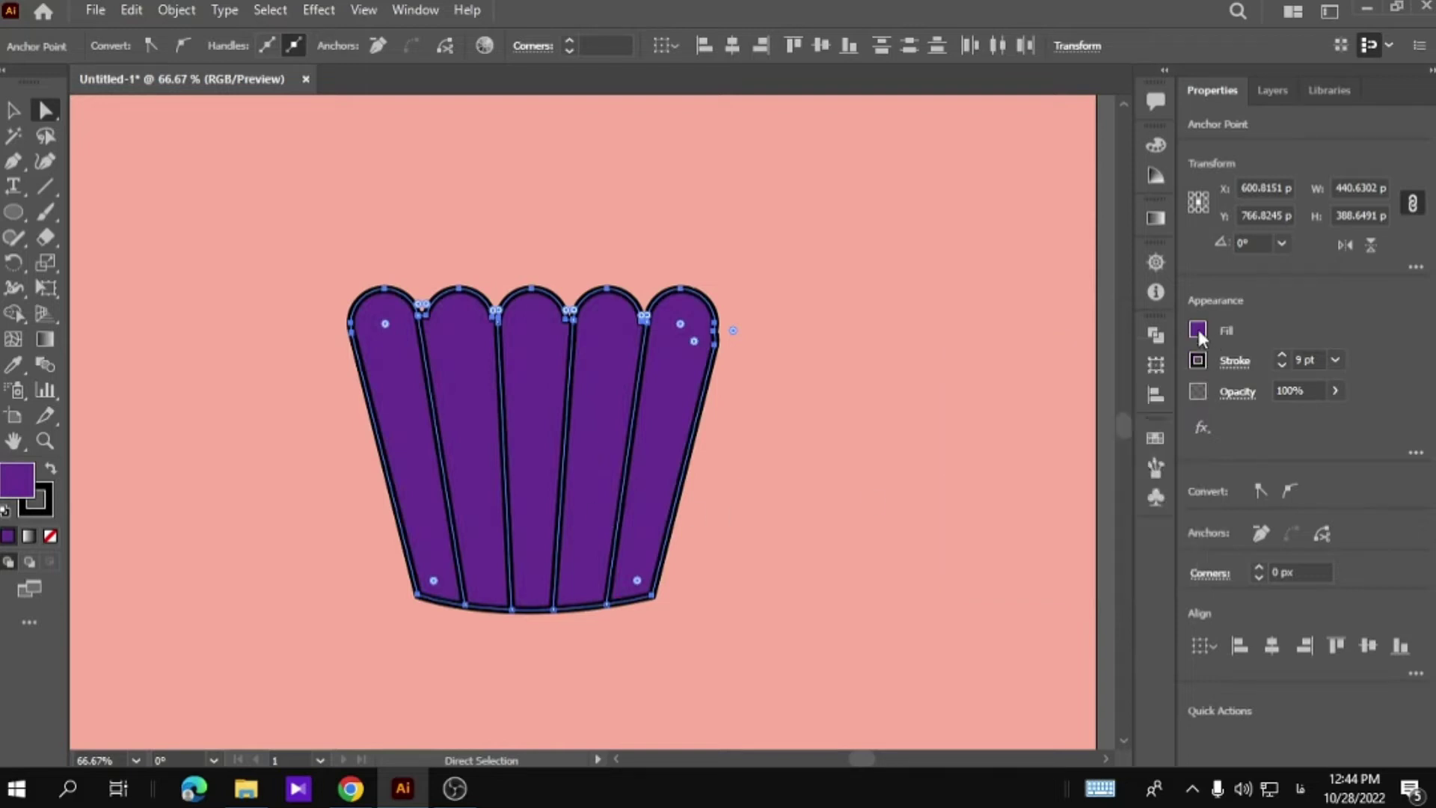
{"action": "double_click", "coordinate": [15, 482]}
{"action": "left_click", "coordinate": [1084, 441]}
{"action": "left_click", "coordinate": [1279, 375]}
Try a dark navy stroke on the cup, then undo it back to black.
{"action": "left_click", "coordinate": [1198, 362]}
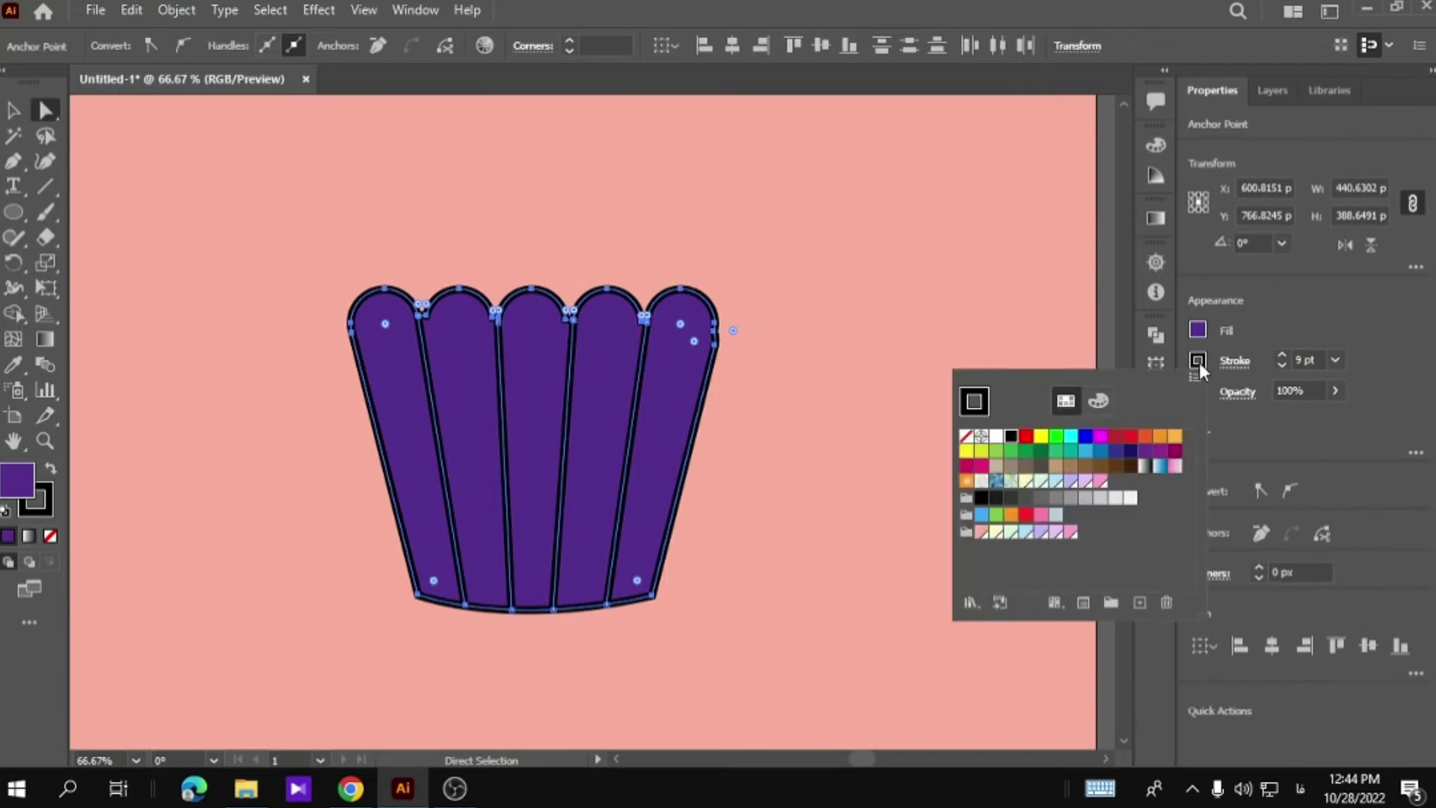
{"action": "left_click", "coordinate": [1125, 465]}
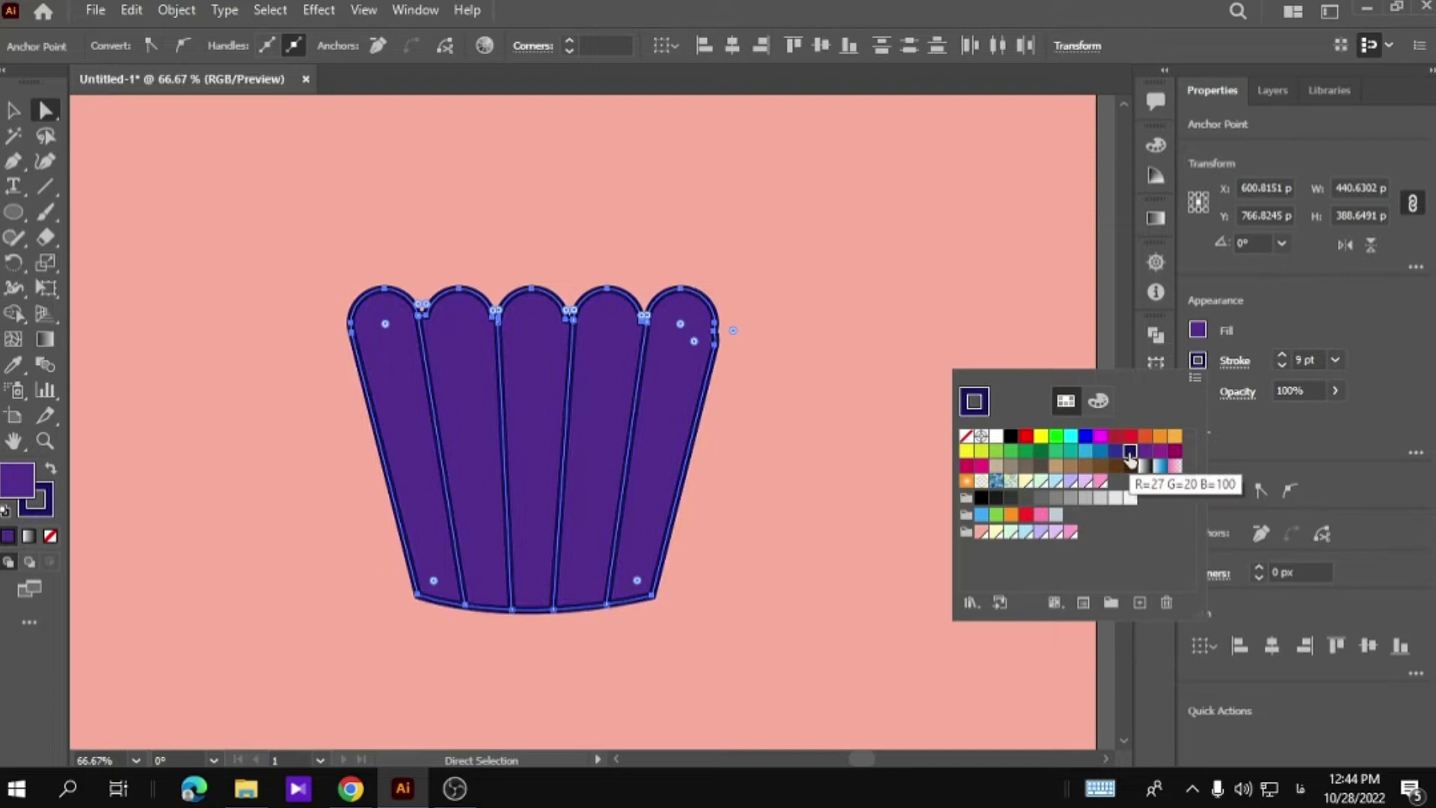
{"action": "left_click", "coordinate": [314, 322]}
{"action": "left_click", "coordinate": [411, 482]}
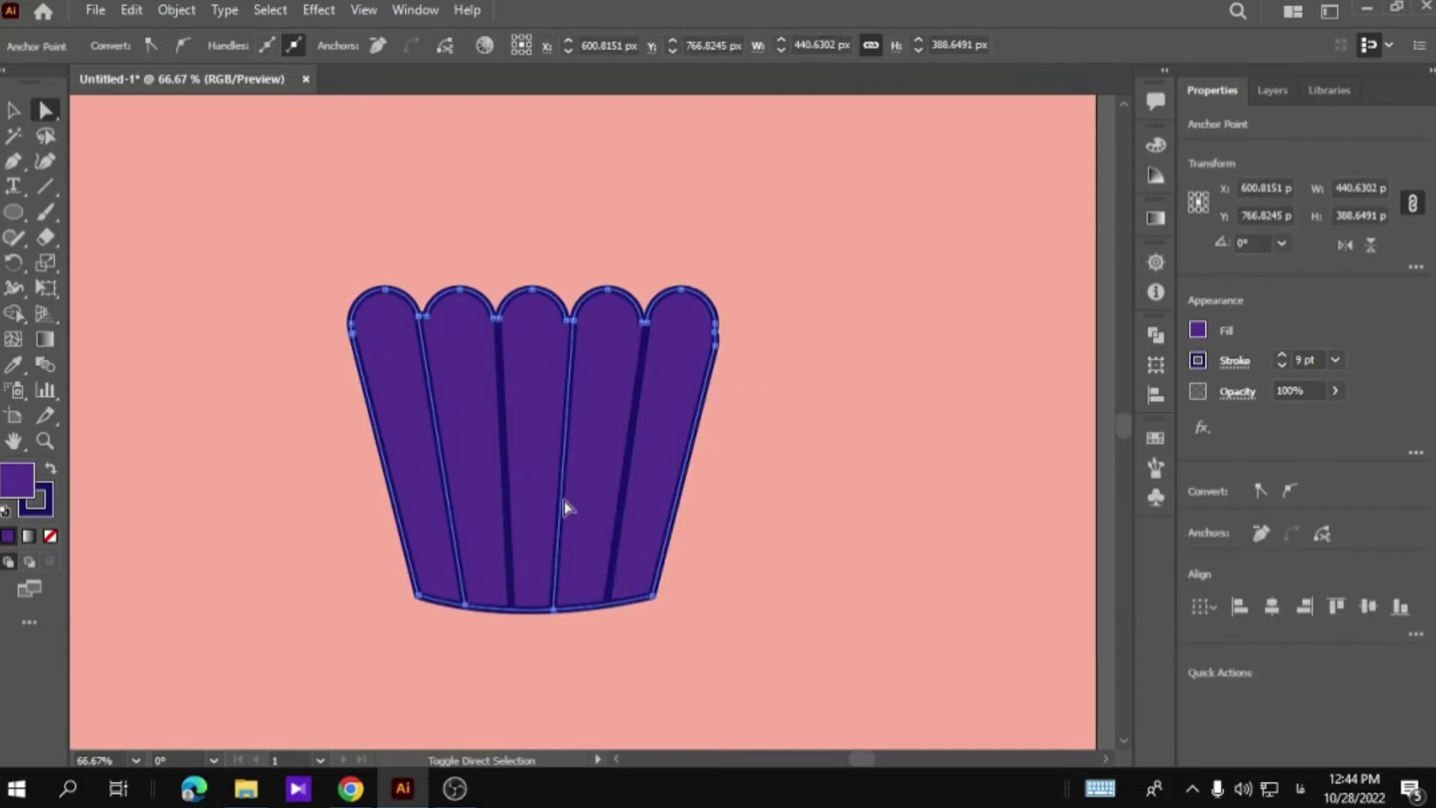
{"action": "key", "text": "ctrl+z"}
{"action": "key", "text": "ctrl+shift+a"}
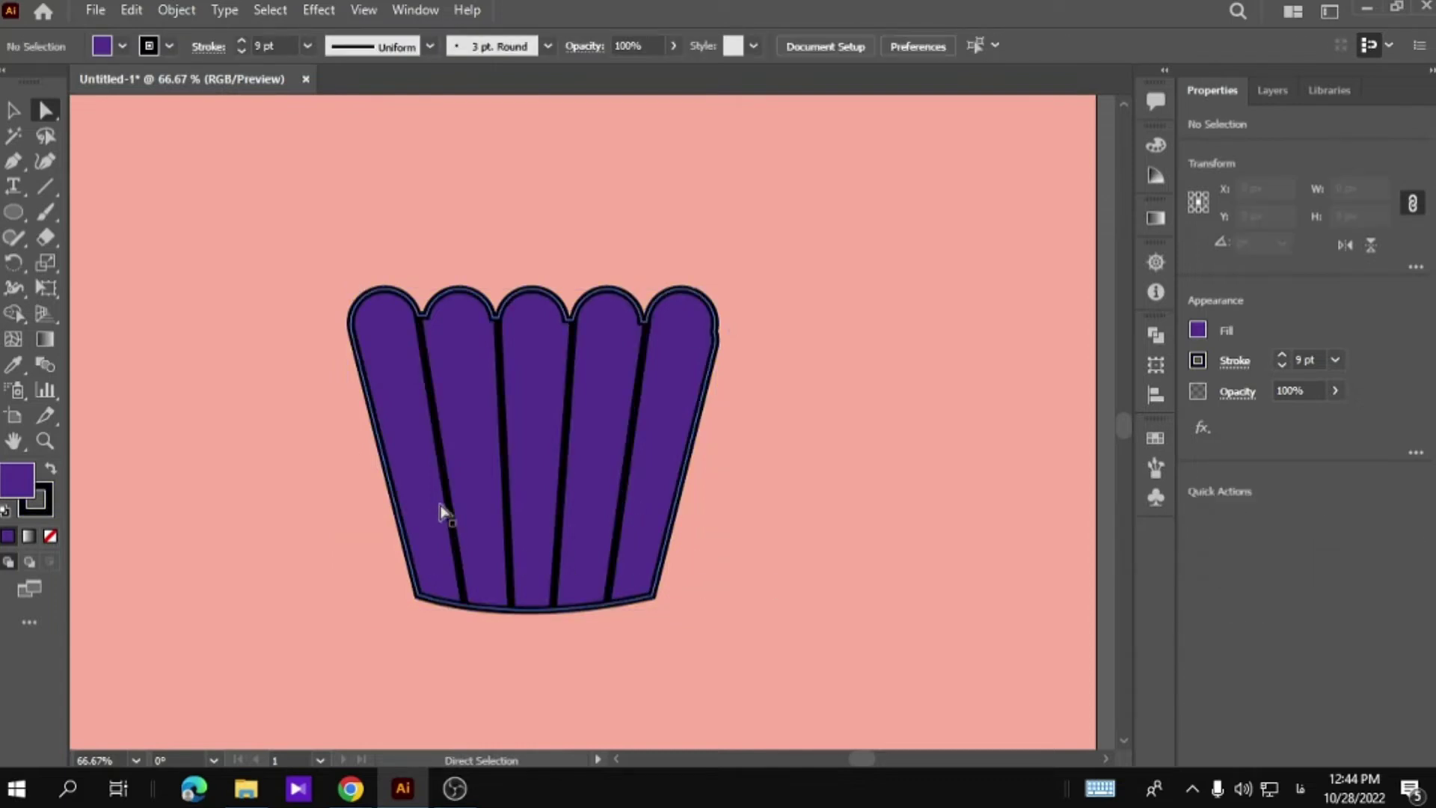
{"action": "left_click", "coordinate": [408, 510]}
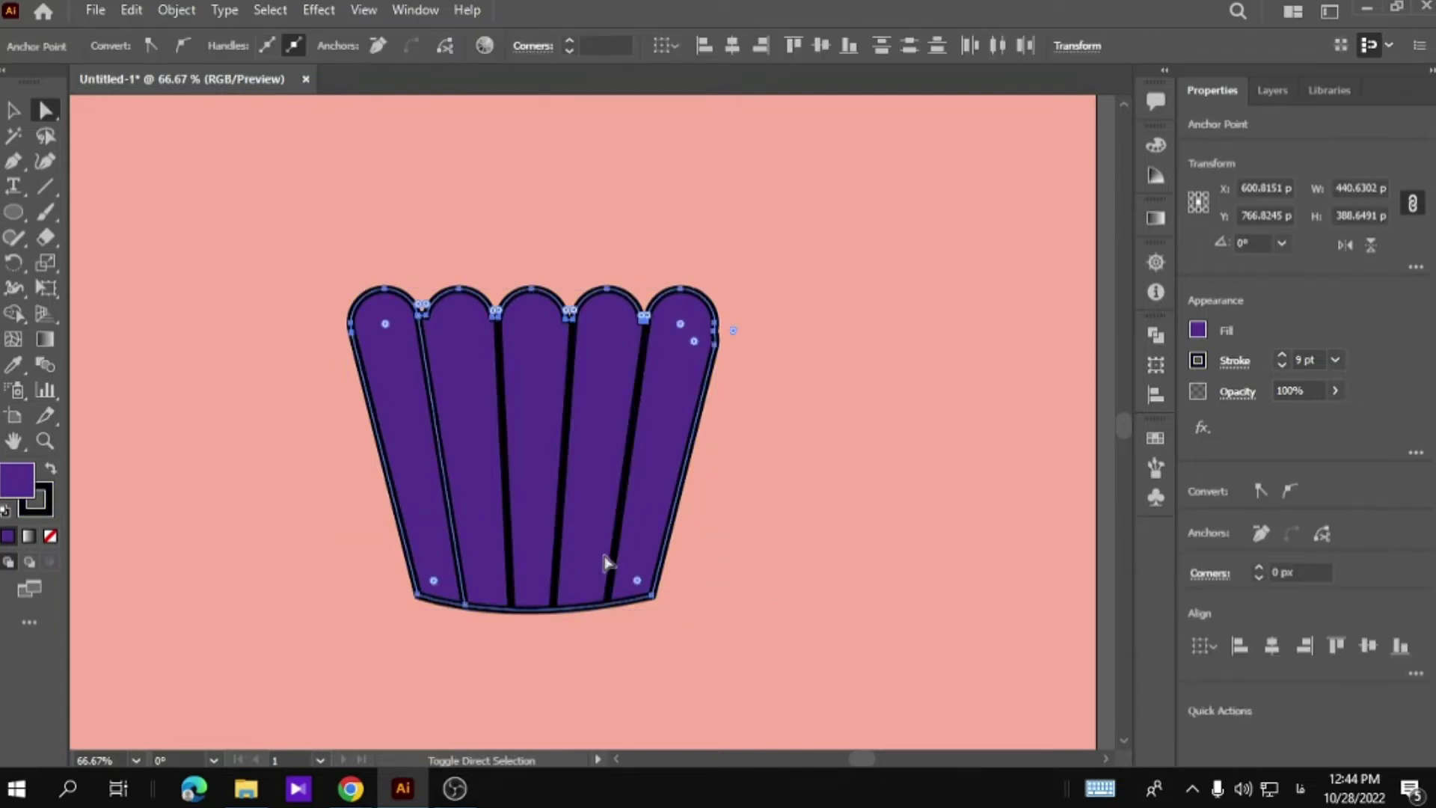
Darken the cup's fill to purple #532e8e in the Color Picker and deselect.
{"action": "double_click", "coordinate": [22, 487]}
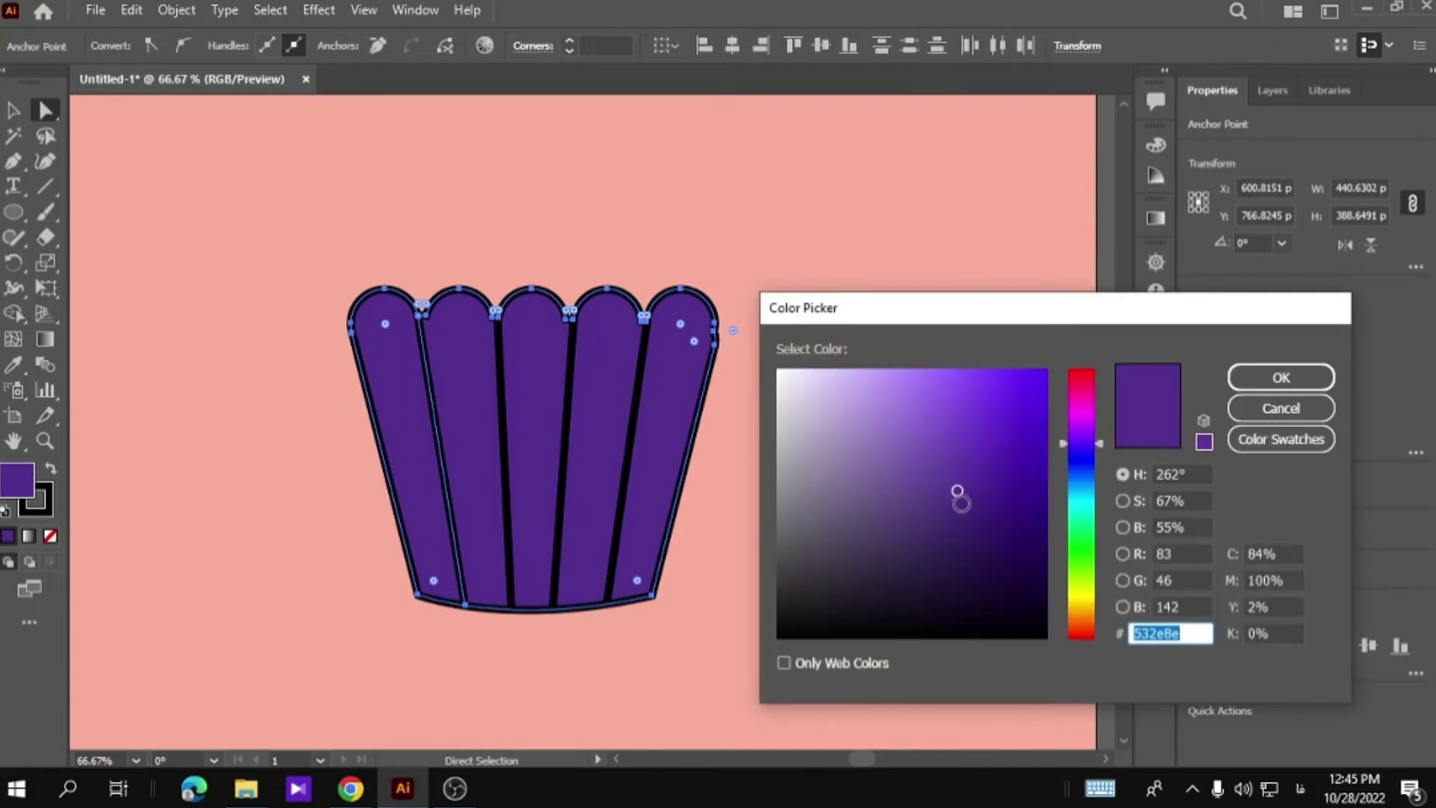
{"action": "left_click_drag", "start_coordinate": [958, 491], "coordinate": [978, 520]}
{"action": "left_click", "coordinate": [1281, 377]}
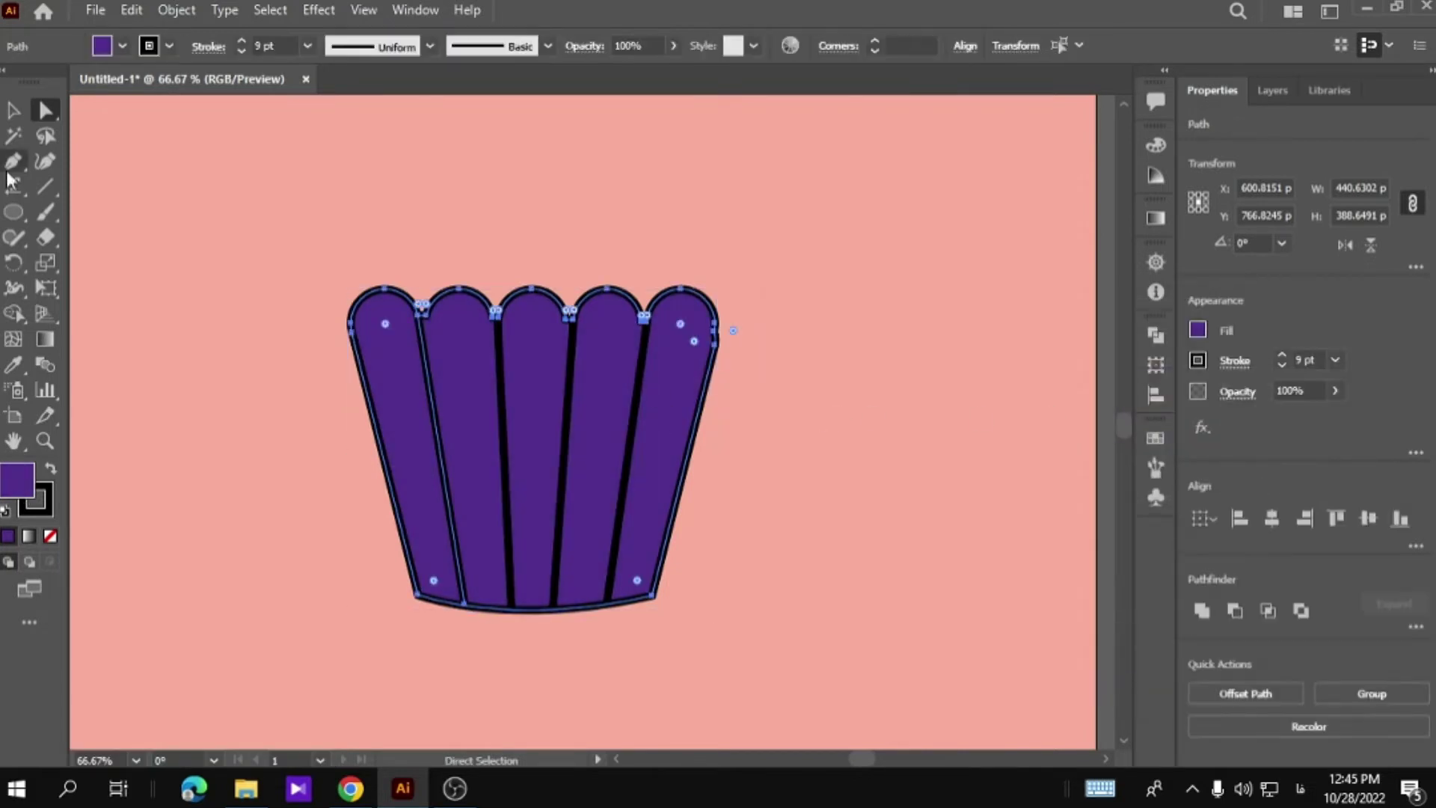
{"action": "left_click", "coordinate": [13, 110]}
{"action": "left_click", "coordinate": [244, 423]}
{"action": "left_click", "coordinate": [441, 449]}
Zoom to 100% and nudge the left divider's top and bottom anchors.
{"action": "left_click", "coordinate": [774, 515]}
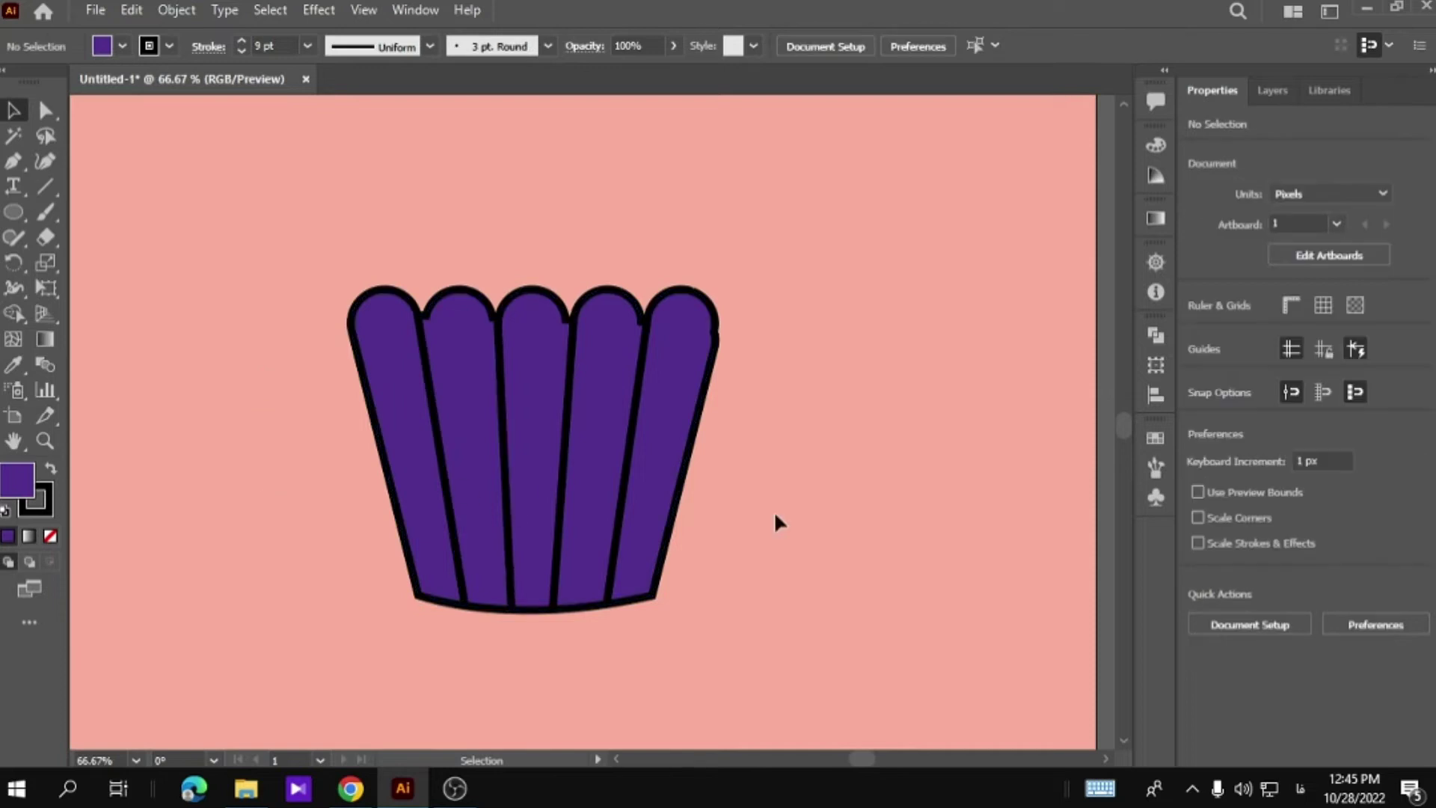
{"action": "double_click", "coordinate": [47, 439]}
{"action": "key", "text": "a"}
{"action": "left_click", "coordinate": [414, 229]}
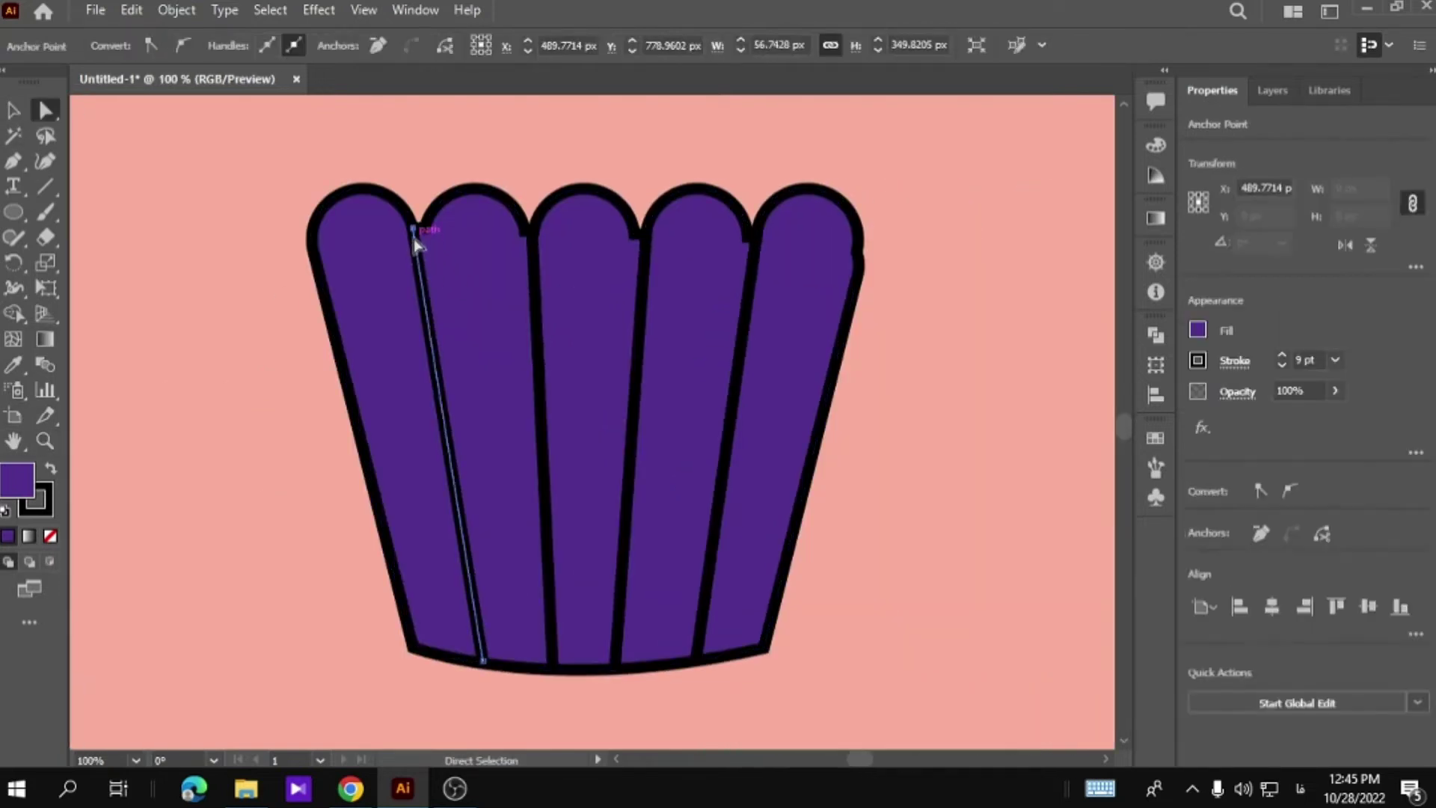
{"action": "left_click_drag", "start_coordinate": [413, 229], "coordinate": [417, 230]}
{"action": "left_click_drag", "start_coordinate": [483, 661], "coordinate": [483, 673]}
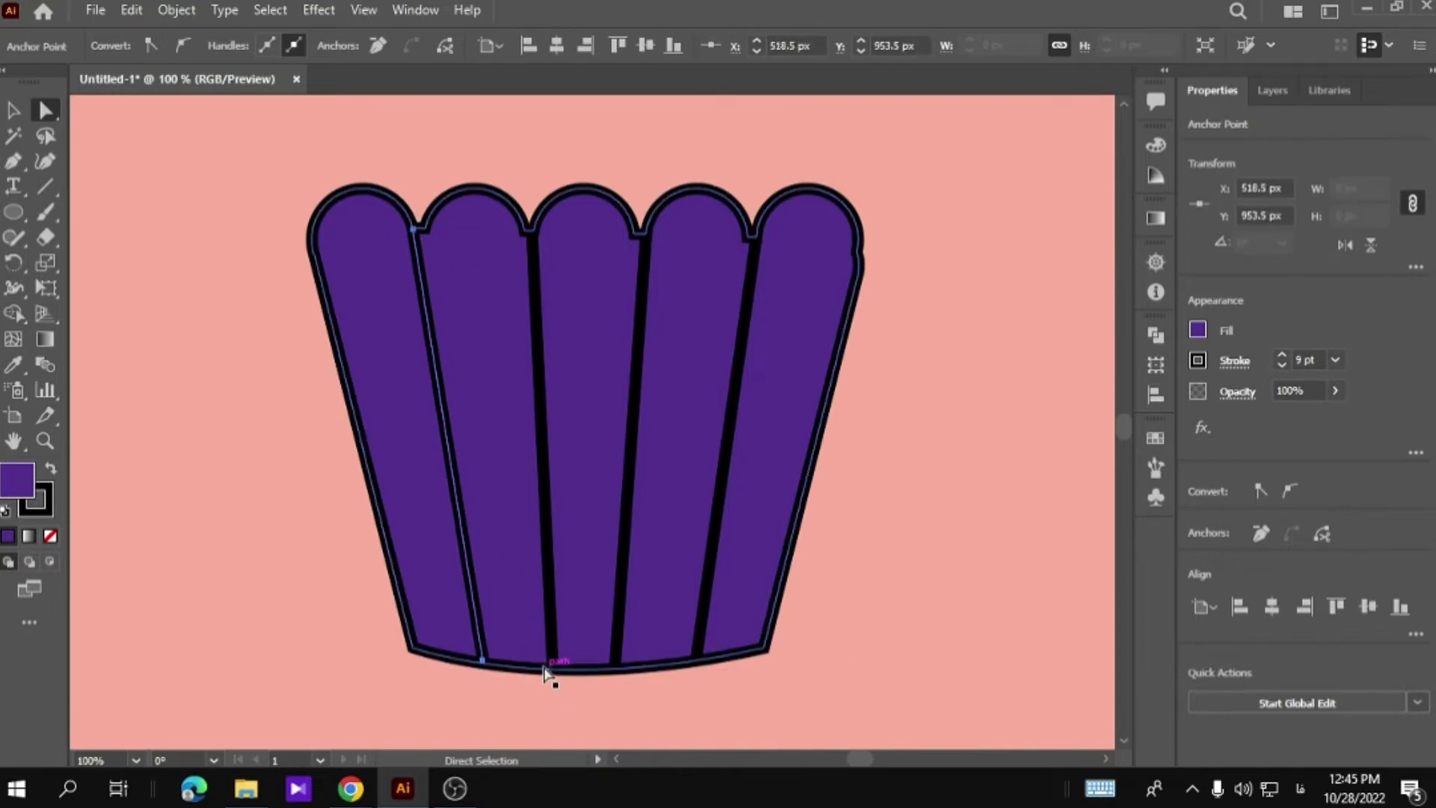
{"action": "left_click", "coordinate": [279, 506]}
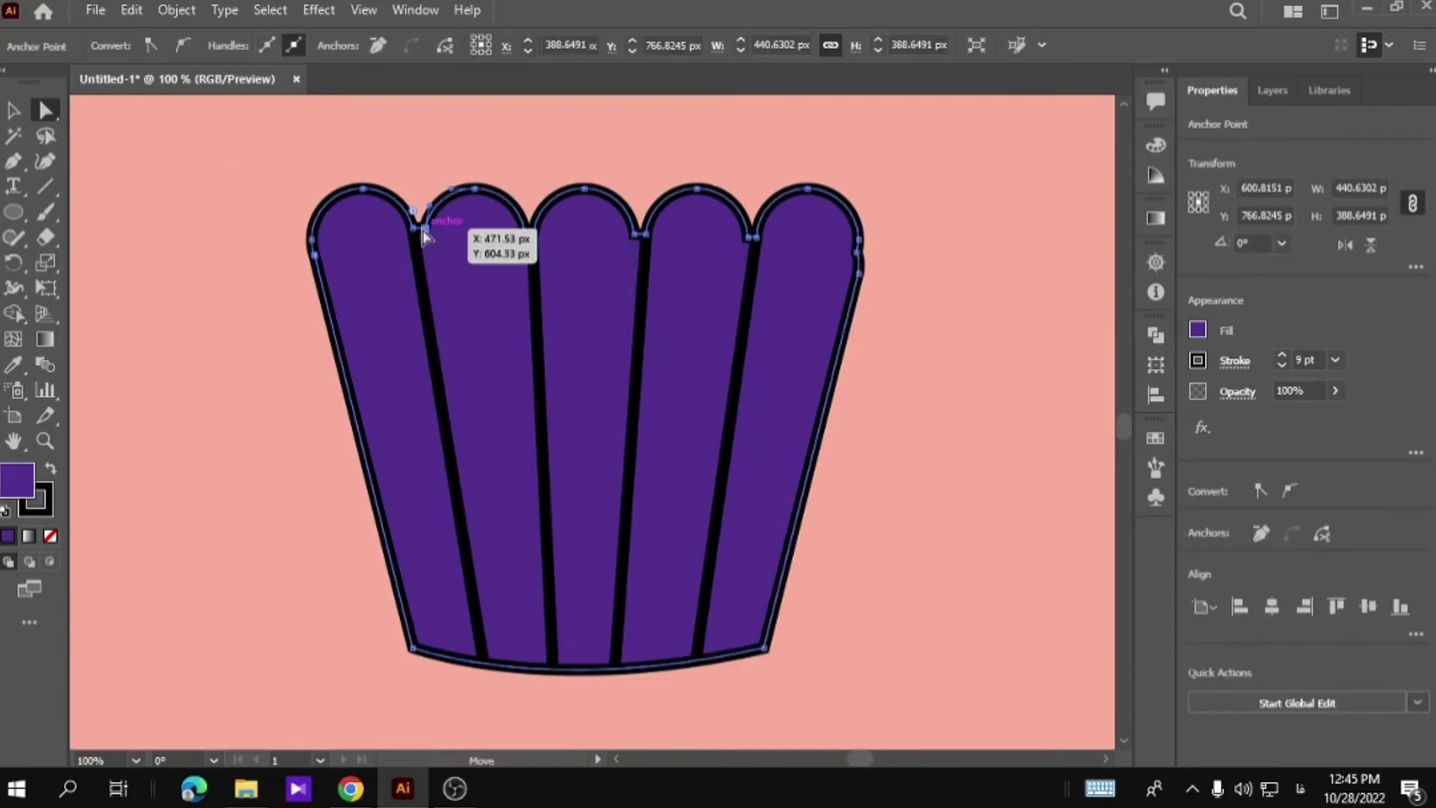
Drag each of the four divider tops into its scallop junction.
{"action": "left_click_drag", "start_coordinate": [419, 233], "coordinate": [424, 229]}
{"action": "left_click", "coordinate": [241, 311]}
{"action": "left_click_drag", "start_coordinate": [527, 232], "coordinate": [531, 232]}
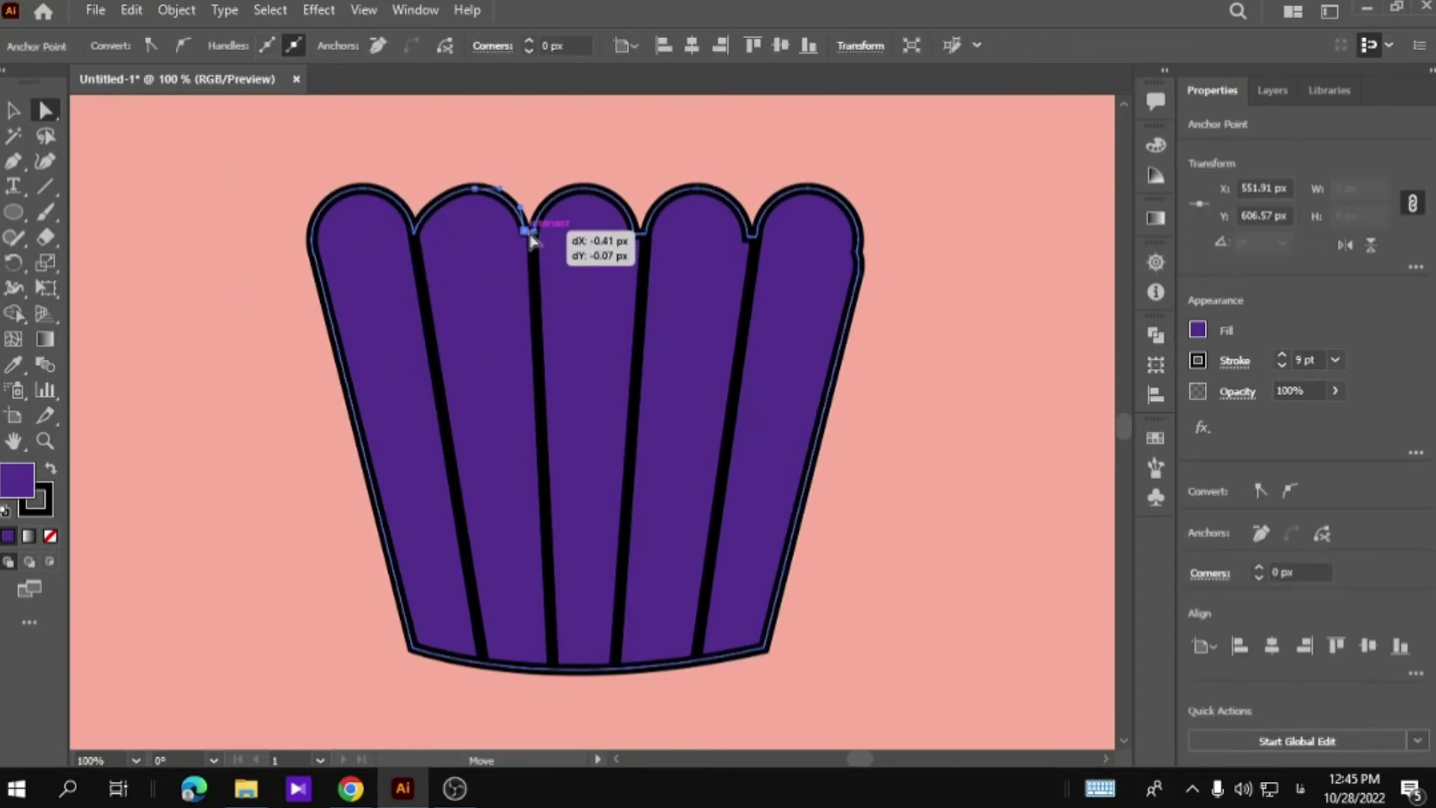
{"action": "left_click", "coordinate": [598, 164]}
{"action": "left_click_drag", "start_coordinate": [641, 237], "coordinate": [648, 238]}
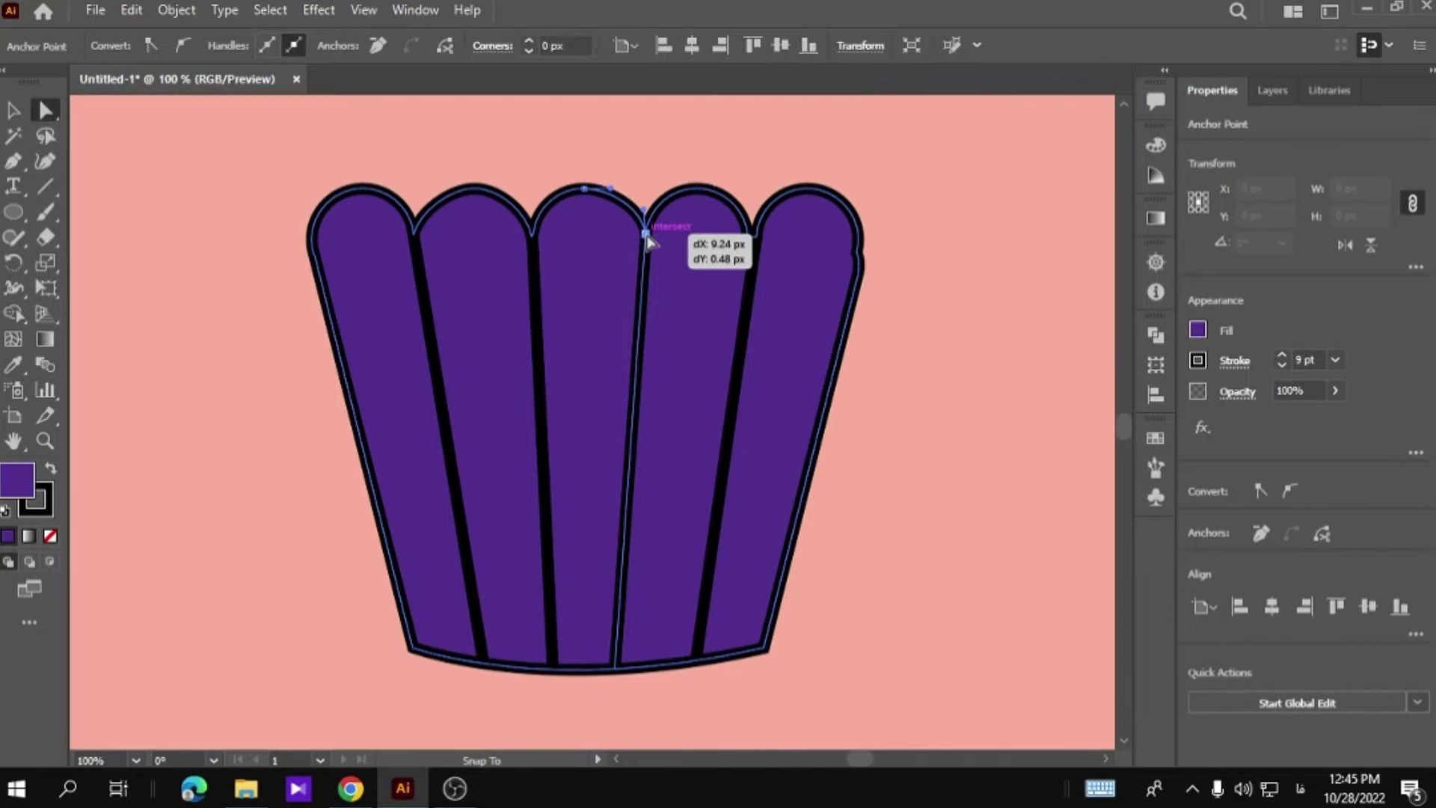
{"action": "left_click", "coordinate": [257, 394]}
{"action": "left_click_drag", "start_coordinate": [745, 236], "coordinate": [754, 232]}
{"action": "left_click", "coordinate": [868, 262]}
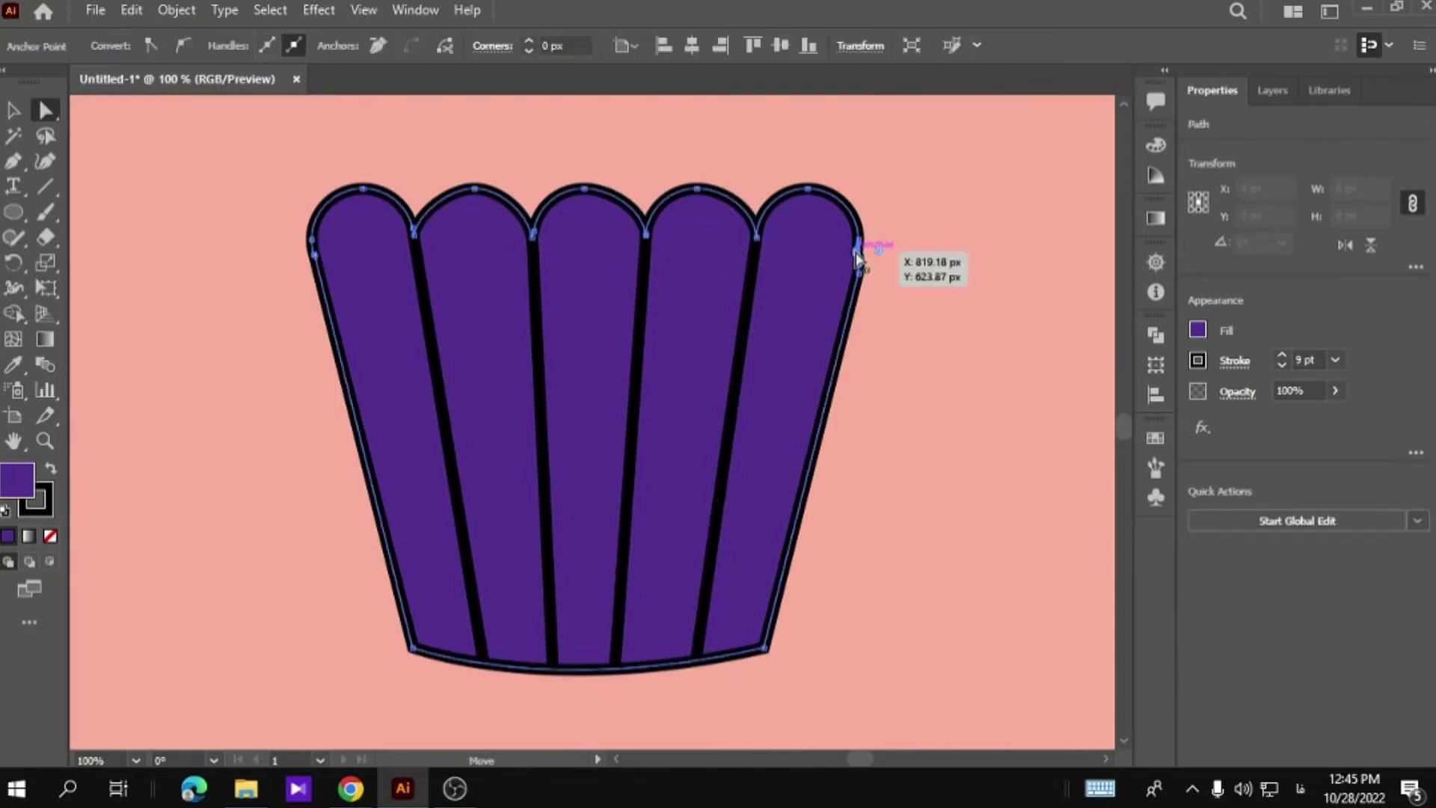
Adjust an anchor on the cup's right edge and check the outline's points.
{"action": "left_click_drag", "start_coordinate": [860, 243], "coordinate": [923, 247]}
{"action": "left_click", "coordinate": [877, 282]}
{"action": "left_click", "coordinate": [871, 269]}
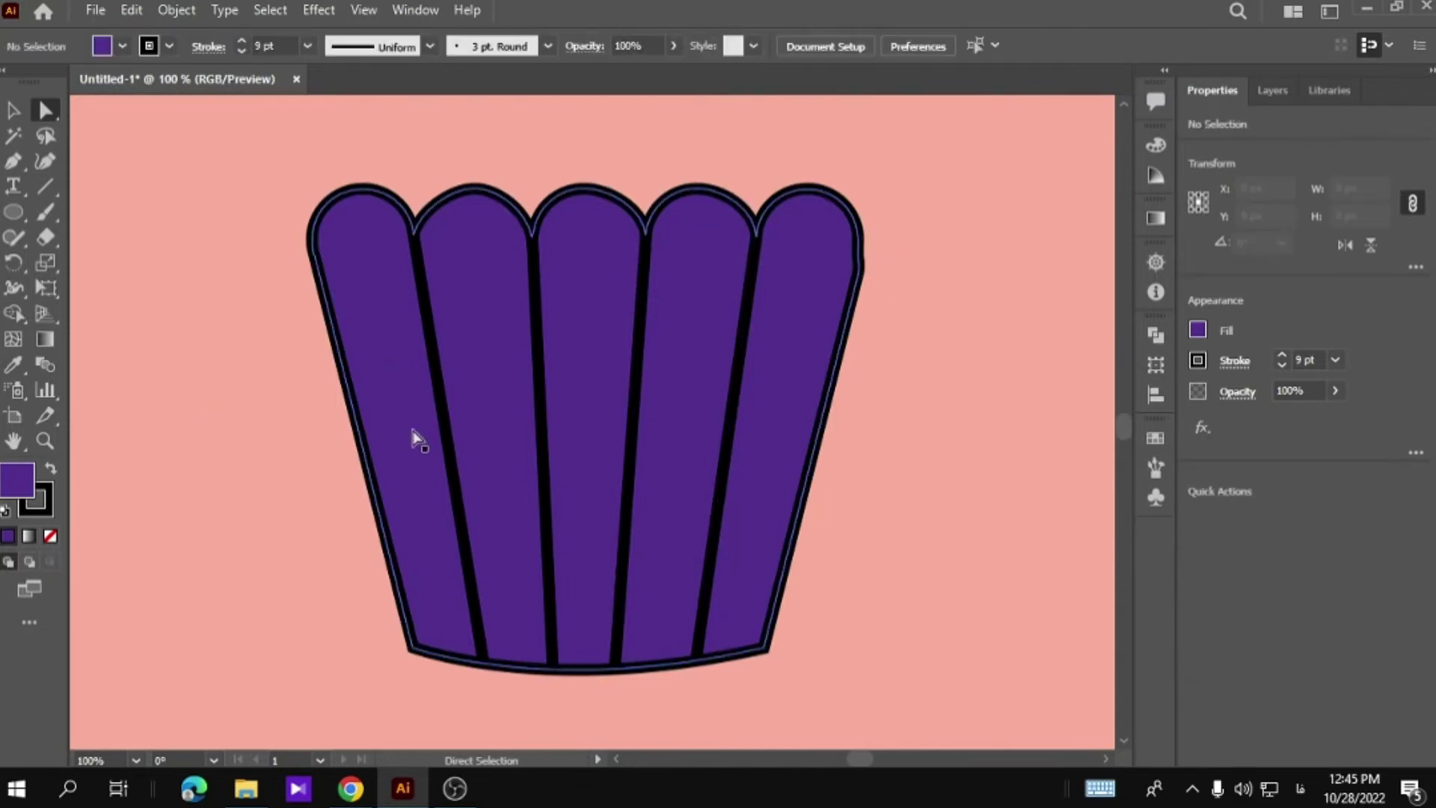
{"action": "left_click", "coordinate": [415, 232]}
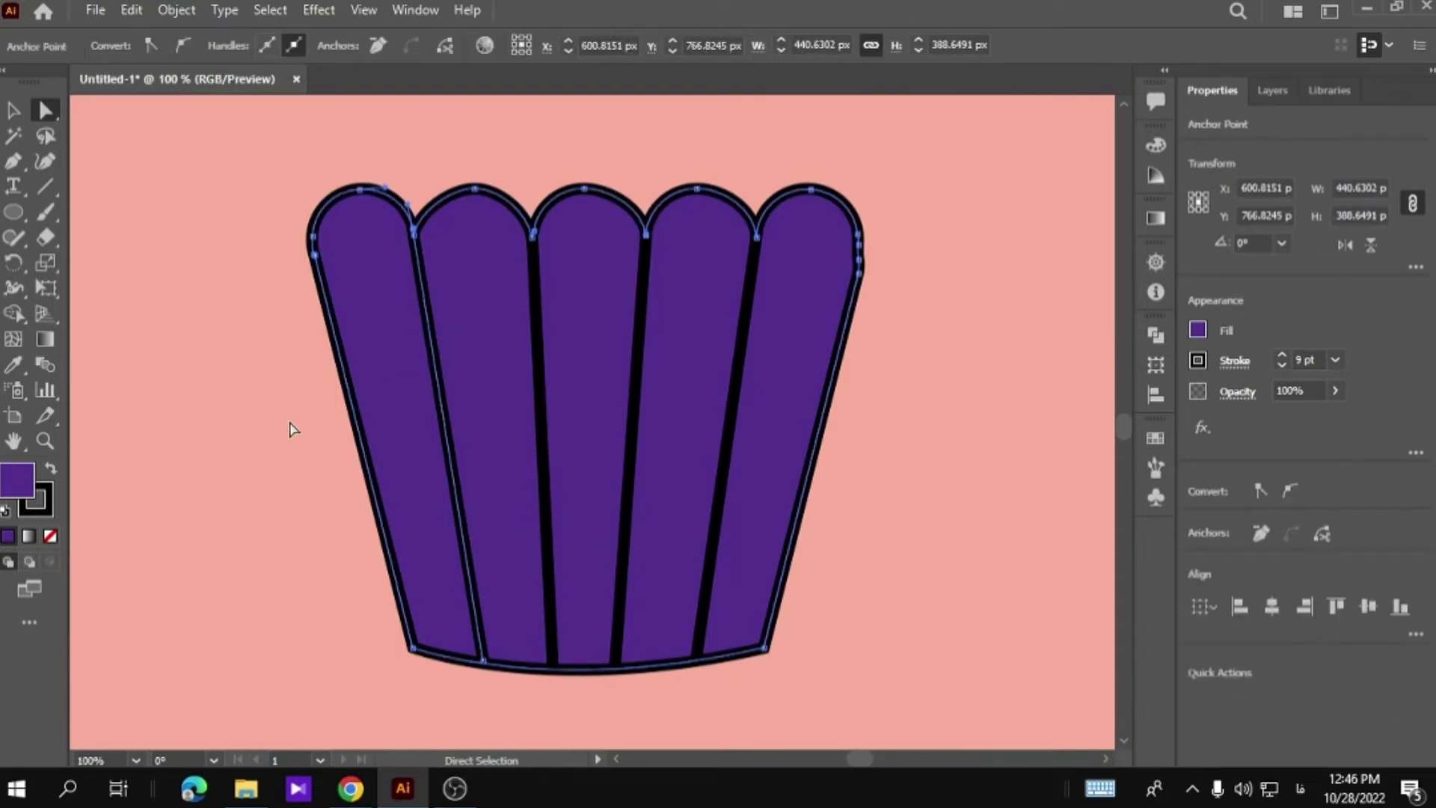
{"action": "left_click", "coordinate": [291, 429]}
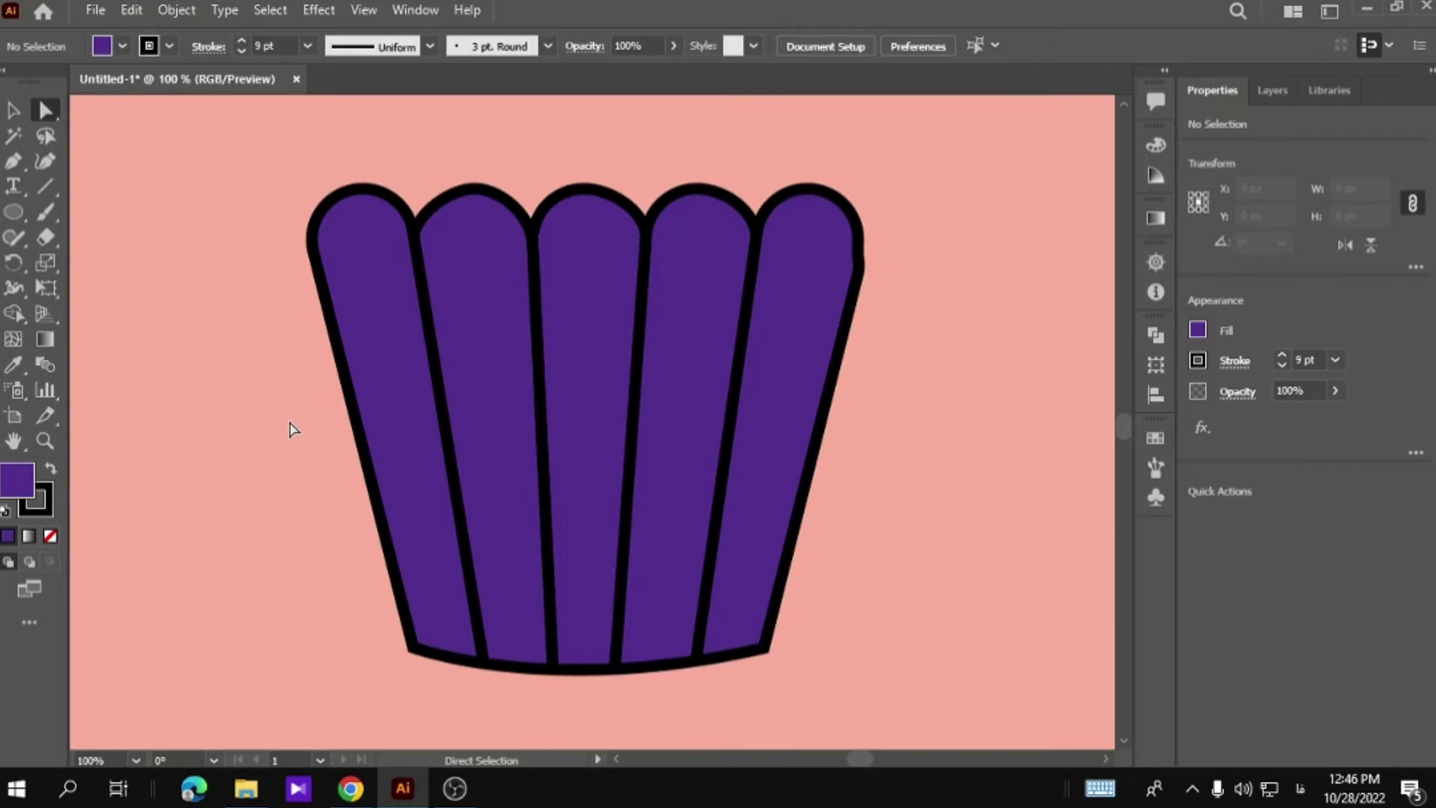
Select the cup outline together with its four flute dividers.
{"action": "key", "text": "z"}
{"action": "left_click_drag", "start_coordinate": [538, 432], "coordinate": [351, 497]}
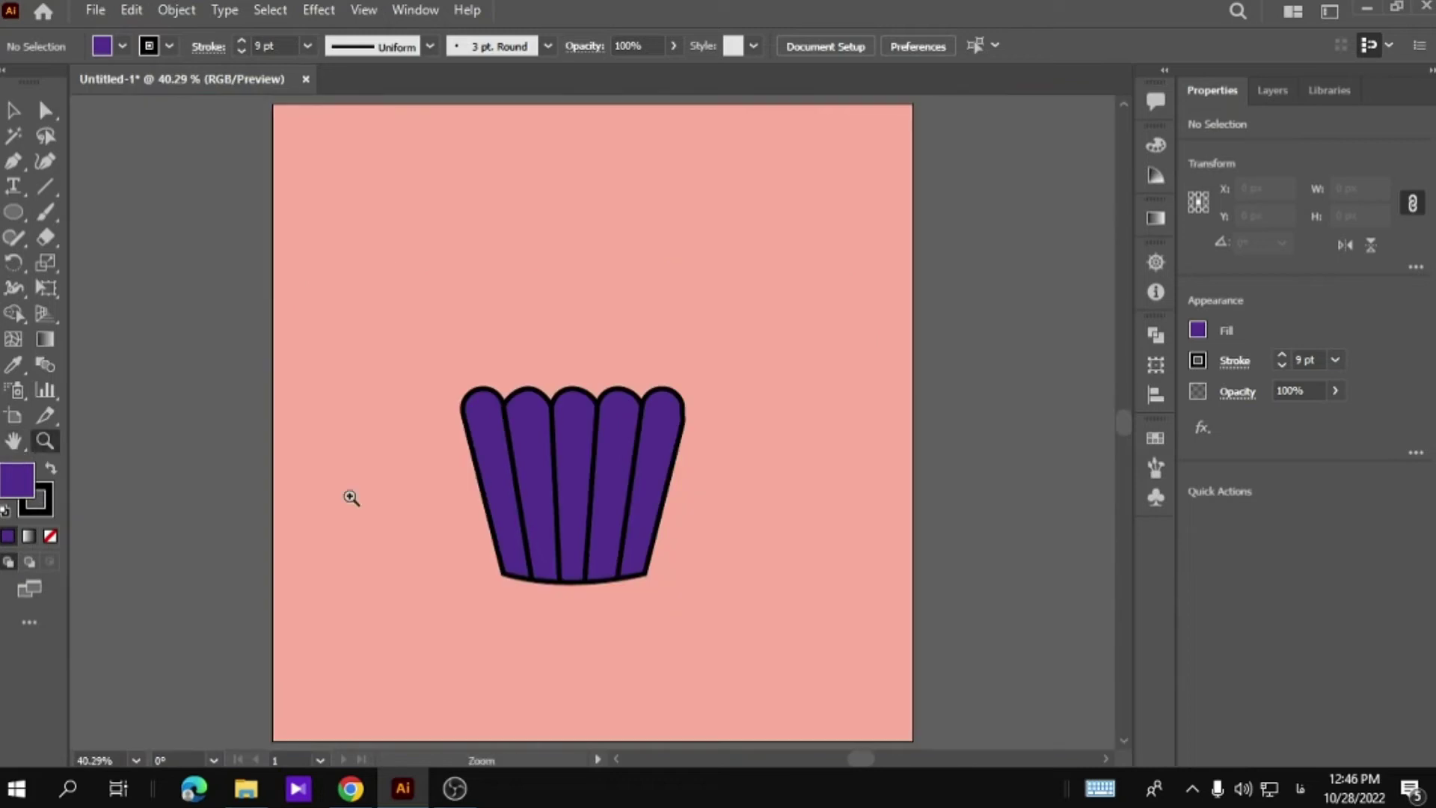
{"action": "left_click", "coordinate": [531, 384]}
{"action": "left_click", "coordinate": [574, 410]}
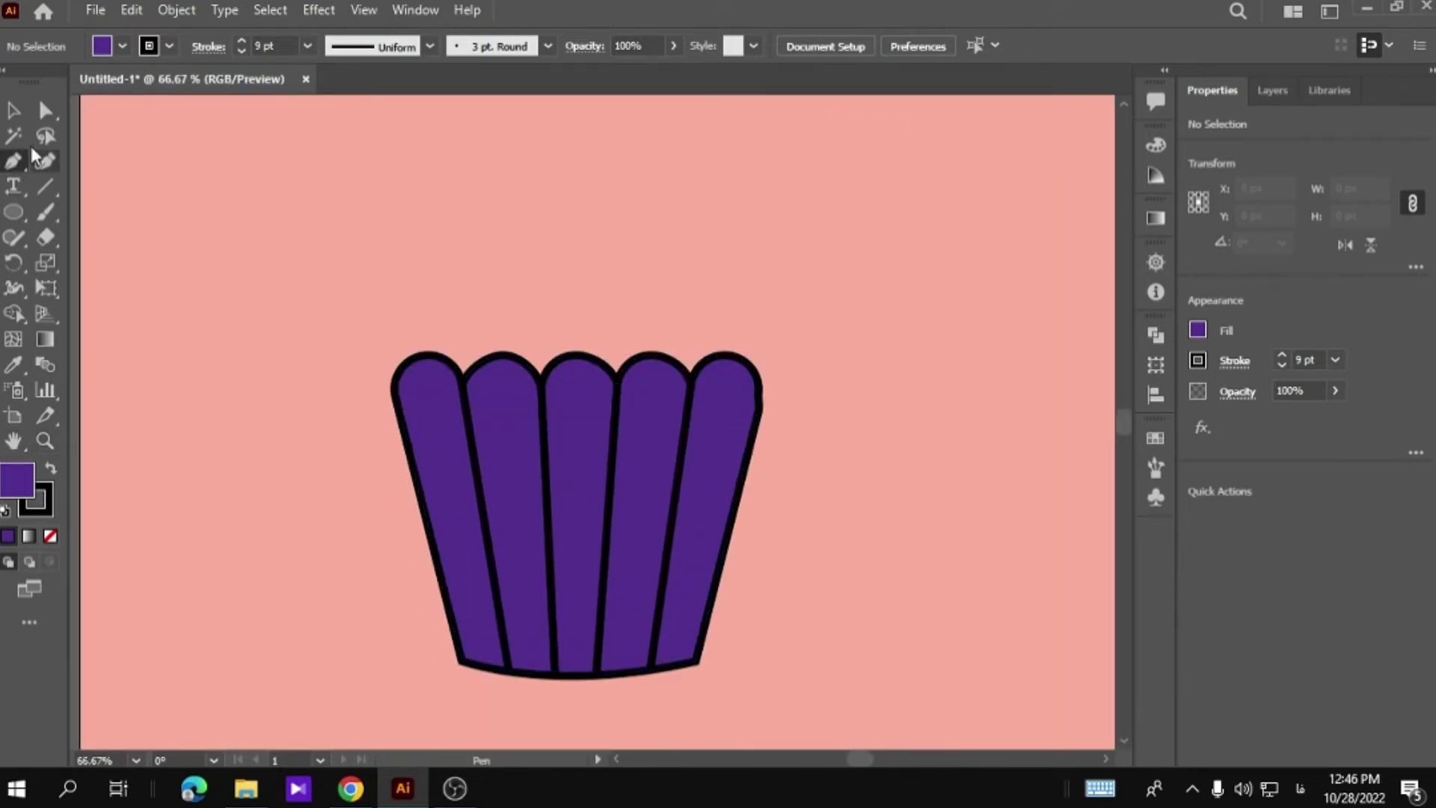
{"action": "key", "text": "v"}
{"action": "left_click", "coordinate": [440, 494]}
{"action": "left_click", "coordinate": [483, 471], "text": "shift"}
{"action": "left_click", "coordinate": [552, 474], "text": "shift"}
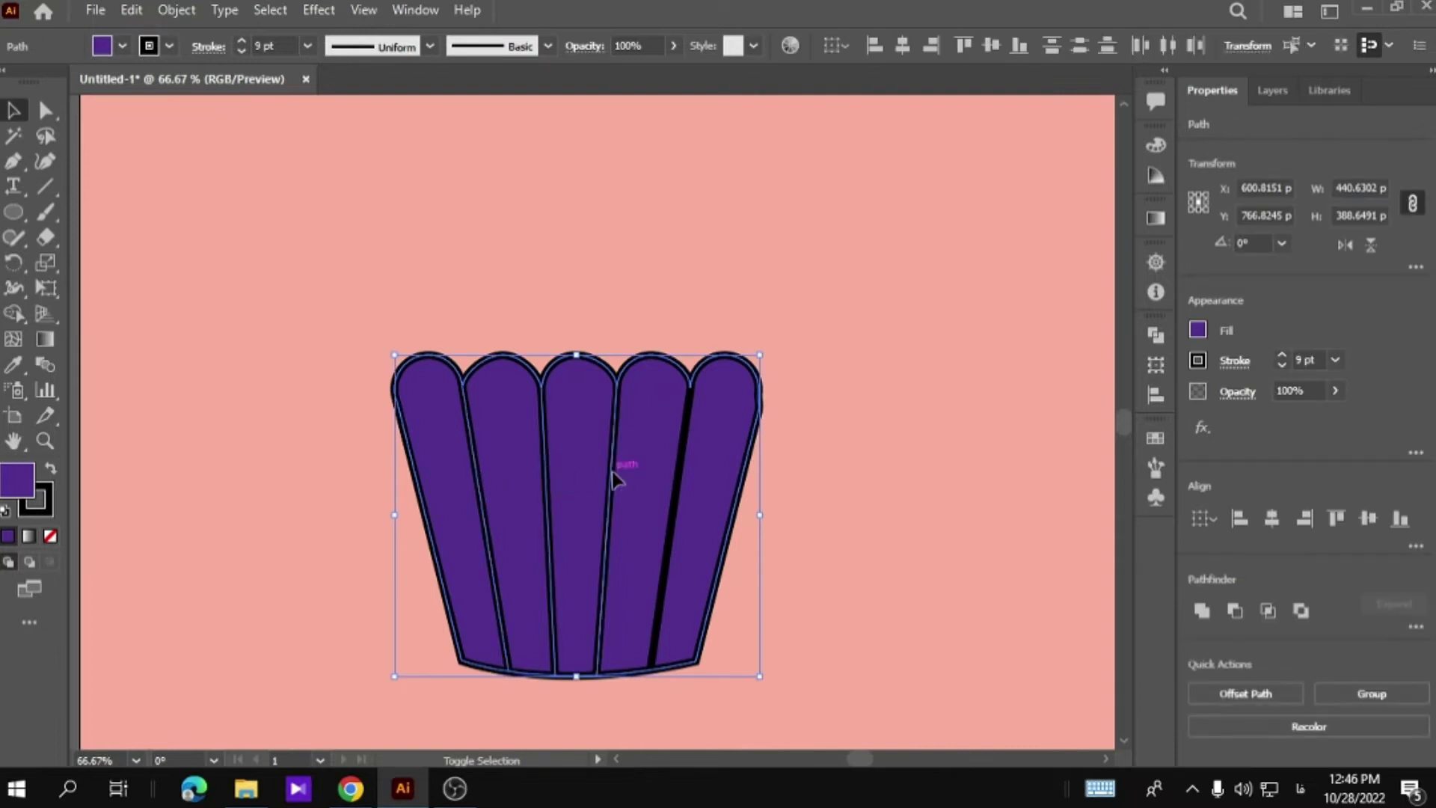
{"action": "left_click", "coordinate": [610, 471], "text": "shift"}
{"action": "left_click", "coordinate": [675, 478], "text": "shift"}
Change their stroke to a dark navy swatch and deselect.
{"action": "left_click", "coordinate": [1197, 332]}
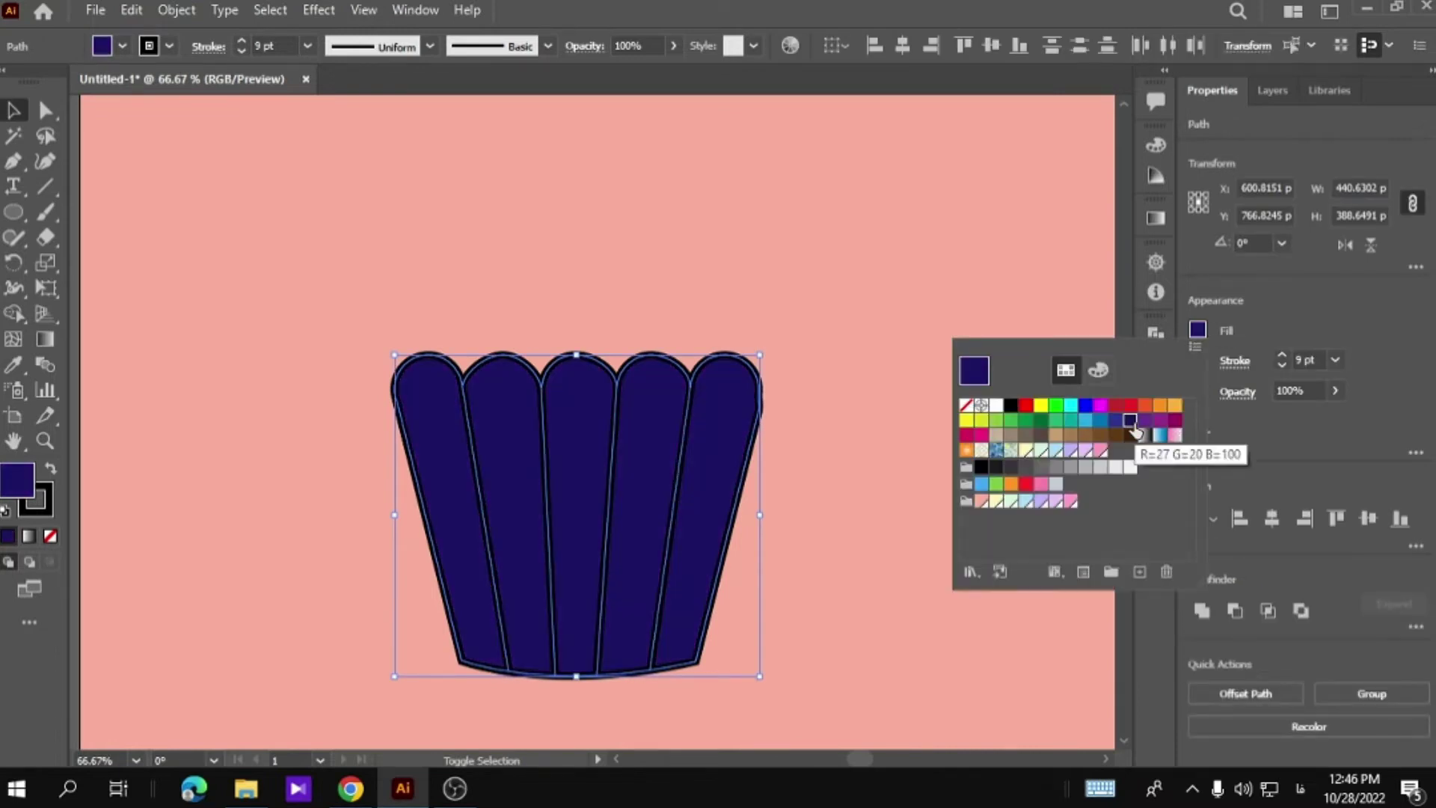
{"action": "left_click", "coordinate": [1197, 360]}
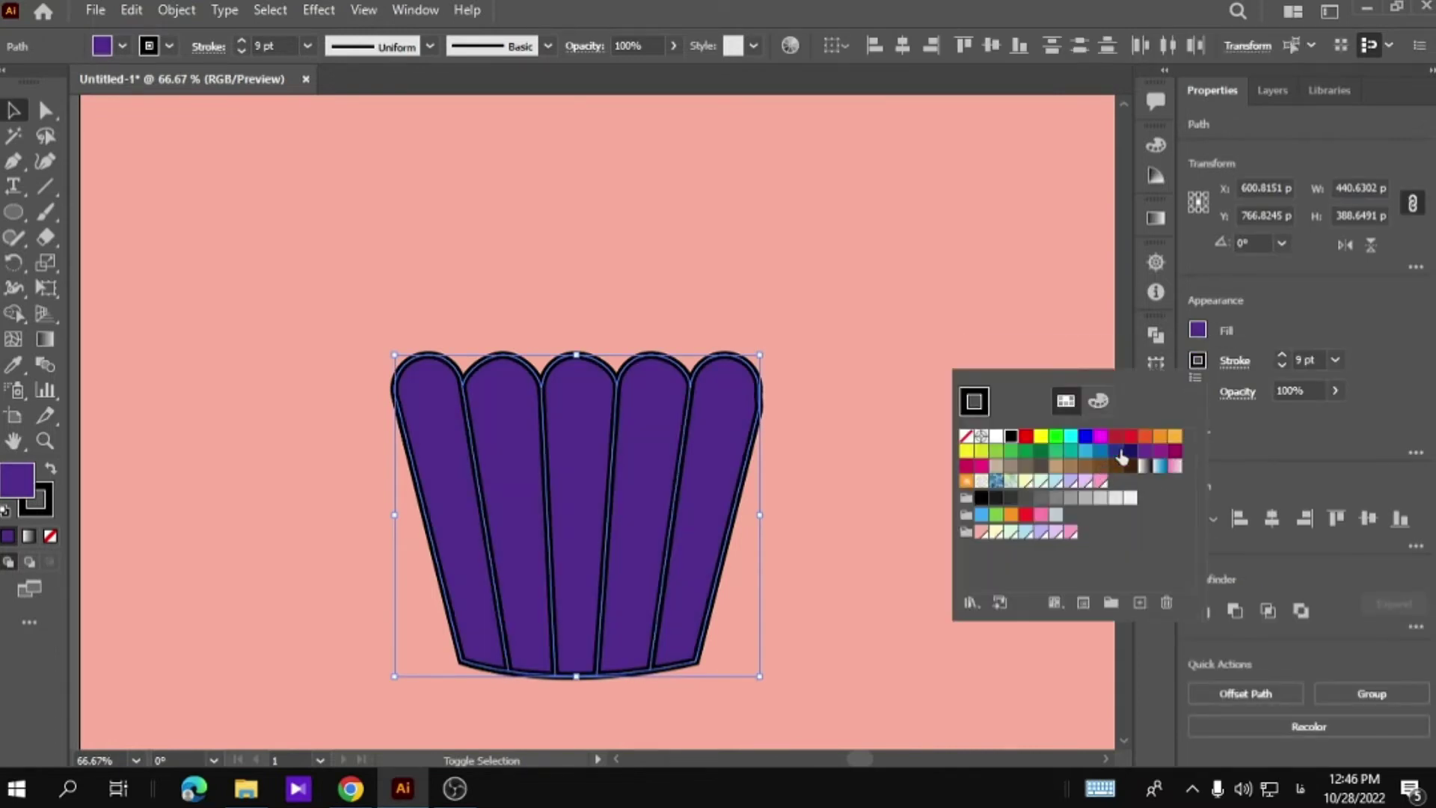
{"action": "left_click", "coordinate": [1122, 458]}
{"action": "left_click", "coordinate": [951, 359]}
{"action": "left_click", "coordinate": [945, 513]}
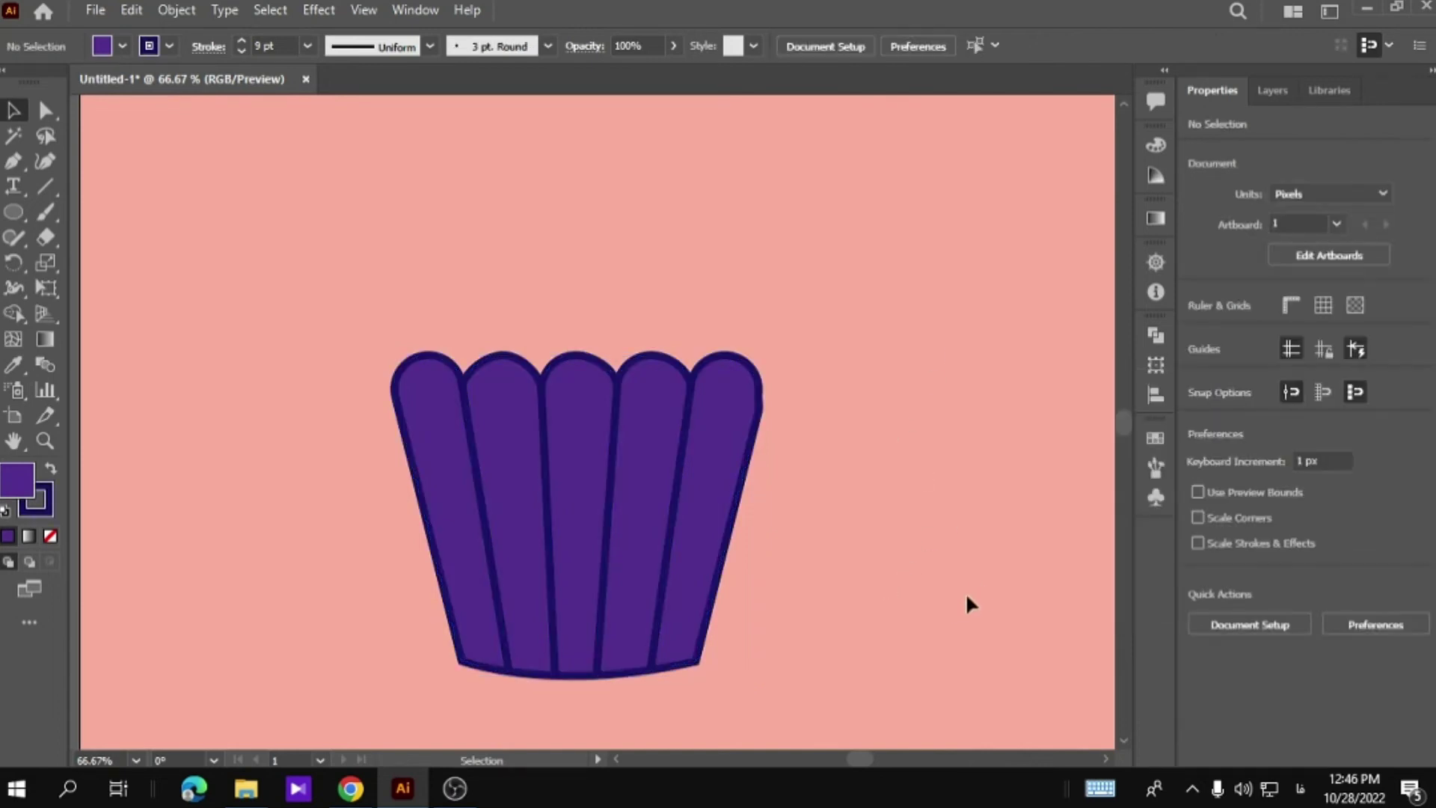
Draw a closed wavy frosting path with the Pen tool across the liner's scalloped top.
{"action": "scroll", "coordinate": [801, 589], "scroll_direction": "up", "scroll_amount": 2}
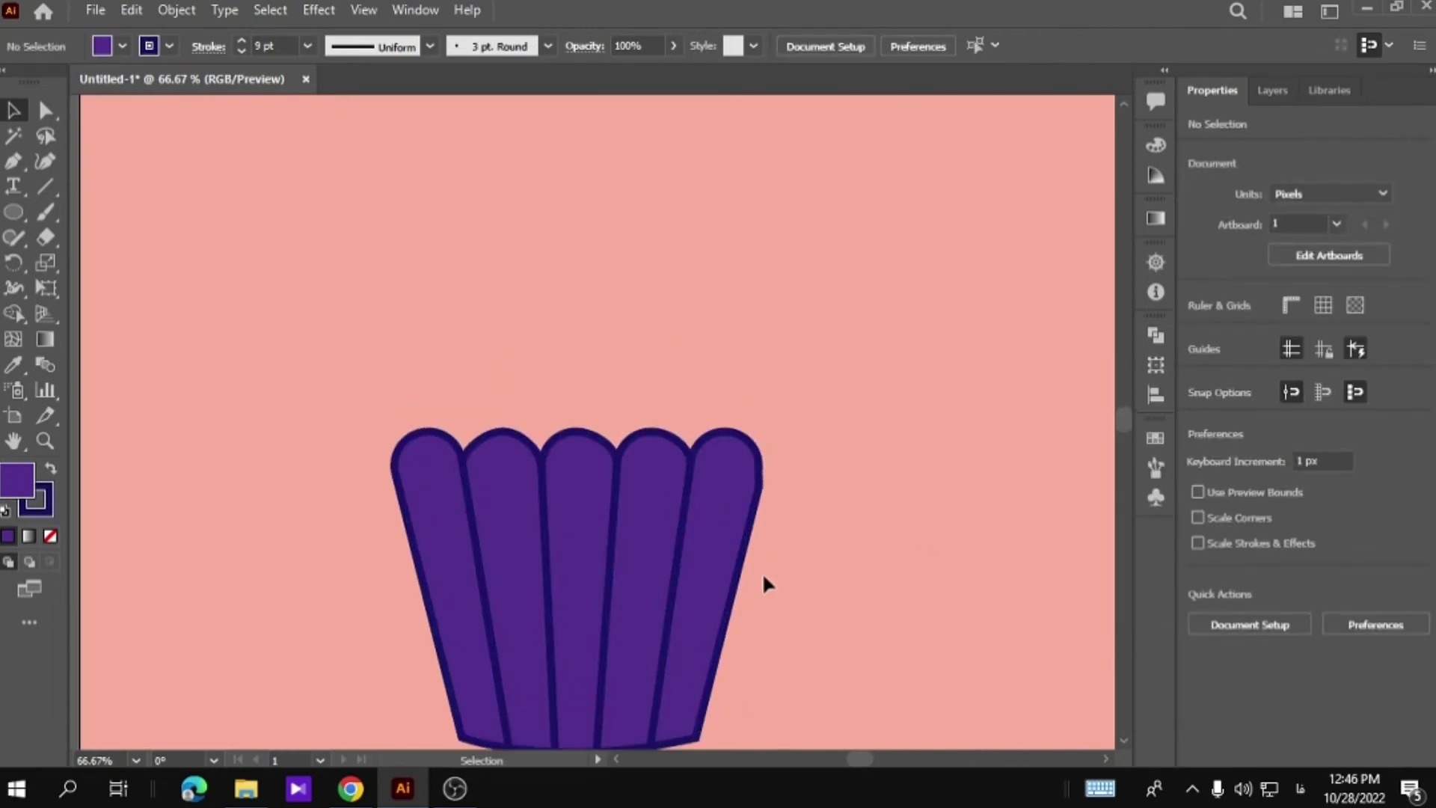
{"action": "scroll", "coordinate": [762, 572], "scroll_direction": "down", "scroll_amount": 1}
{"action": "key", "text": "p"}
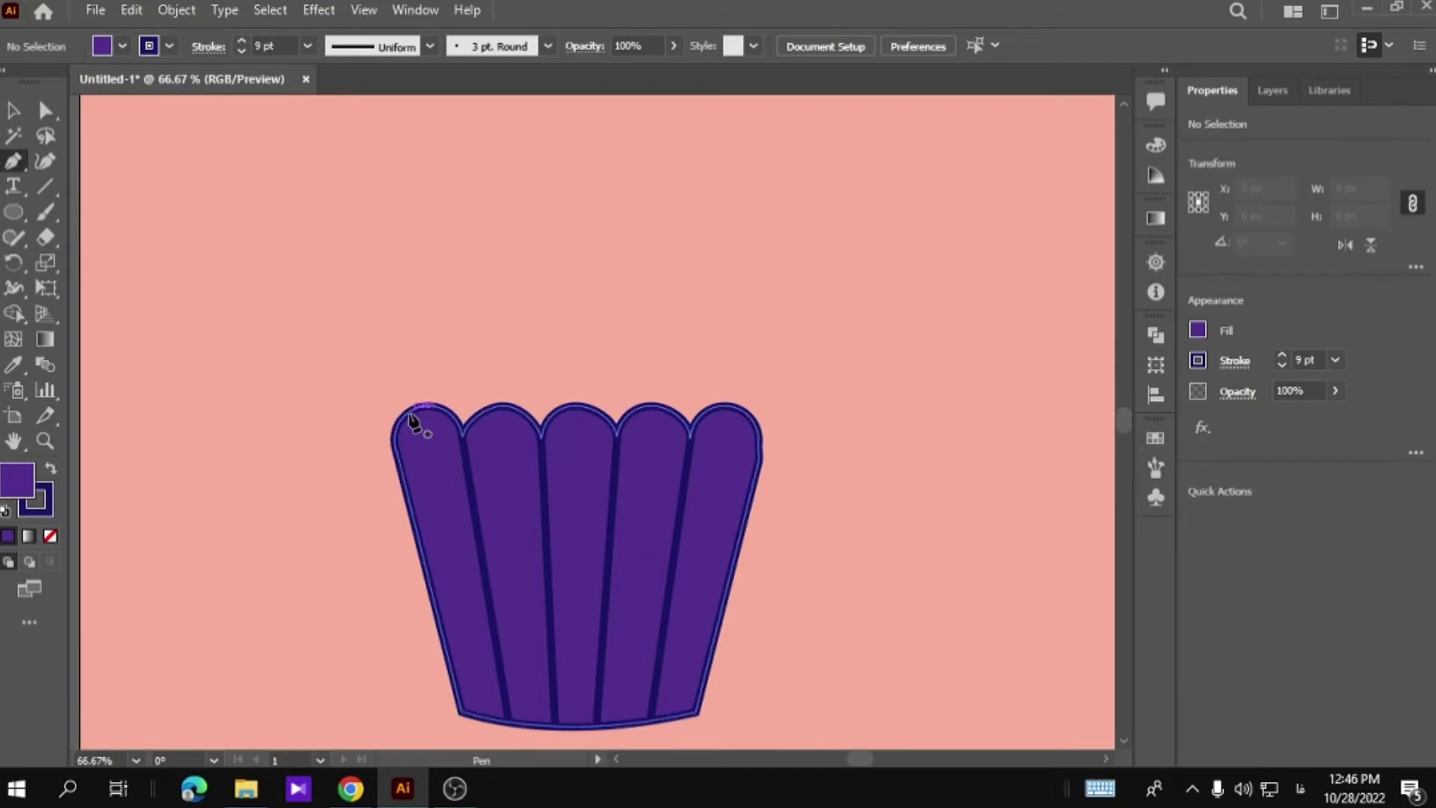
{"action": "left_click", "coordinate": [404, 413]}
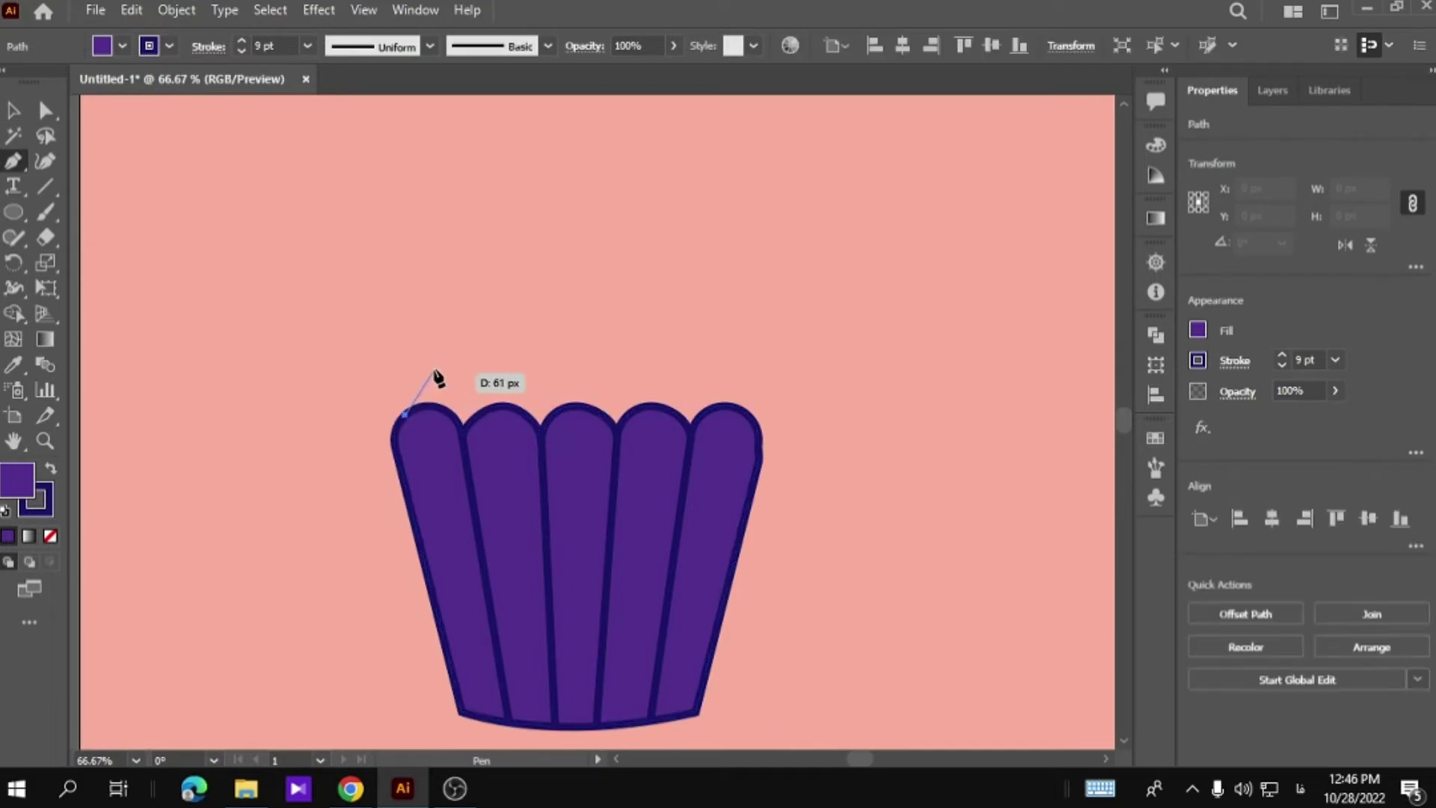
{"action": "left_click_drag", "start_coordinate": [466, 332], "coordinate": [546, 341]}
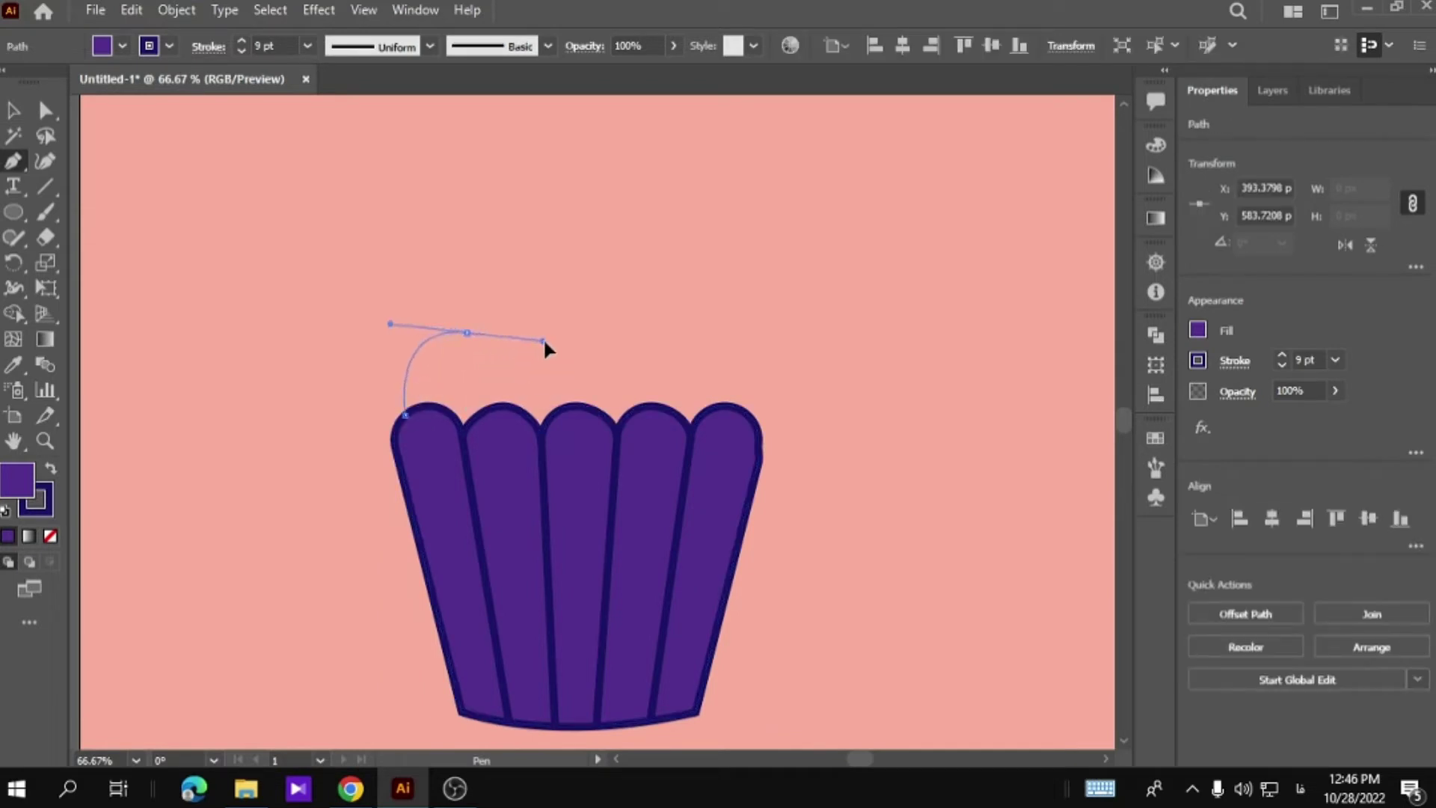
{"action": "left_click_drag", "start_coordinate": [664, 391], "coordinate": [767, 416]}
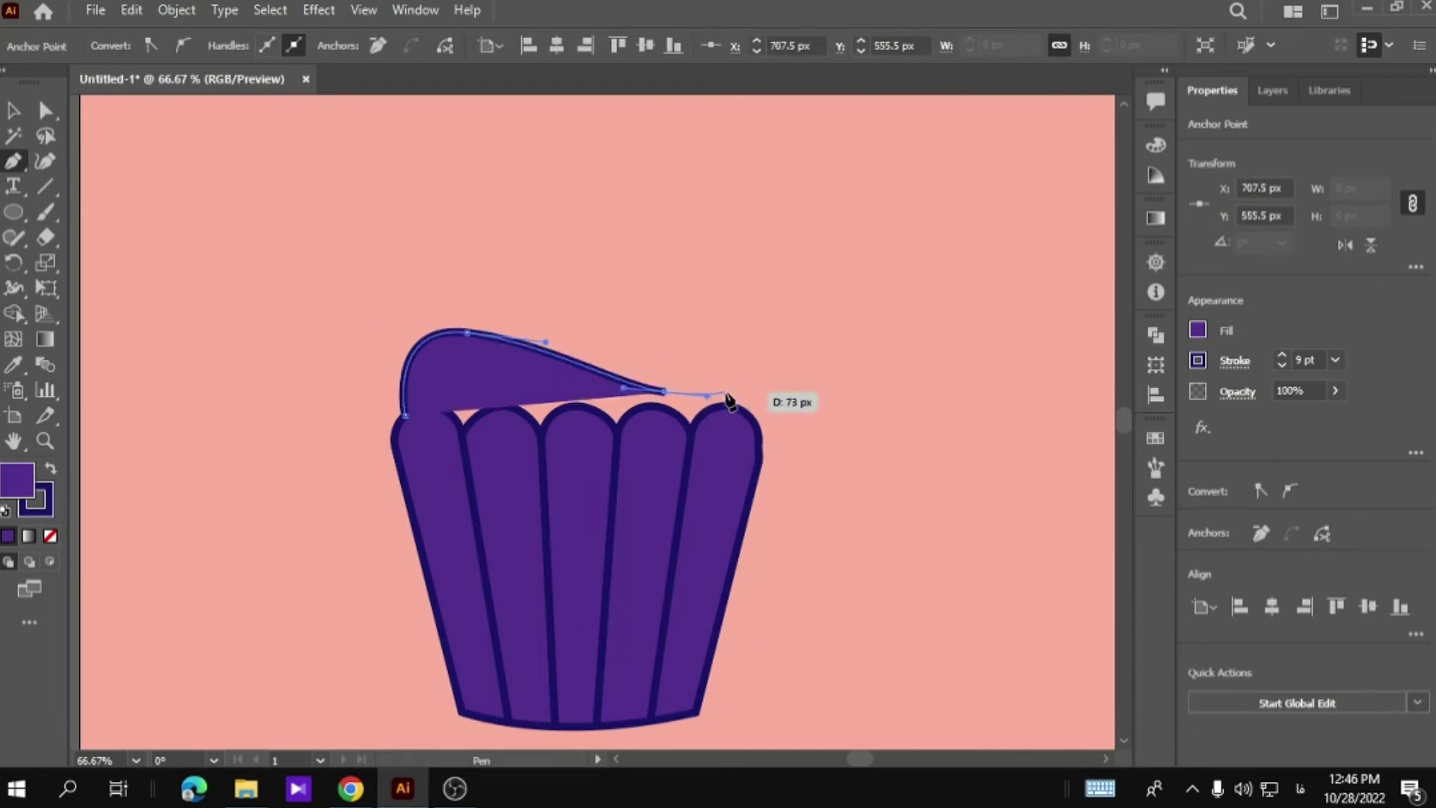
{"action": "left_click", "coordinate": [756, 424]}
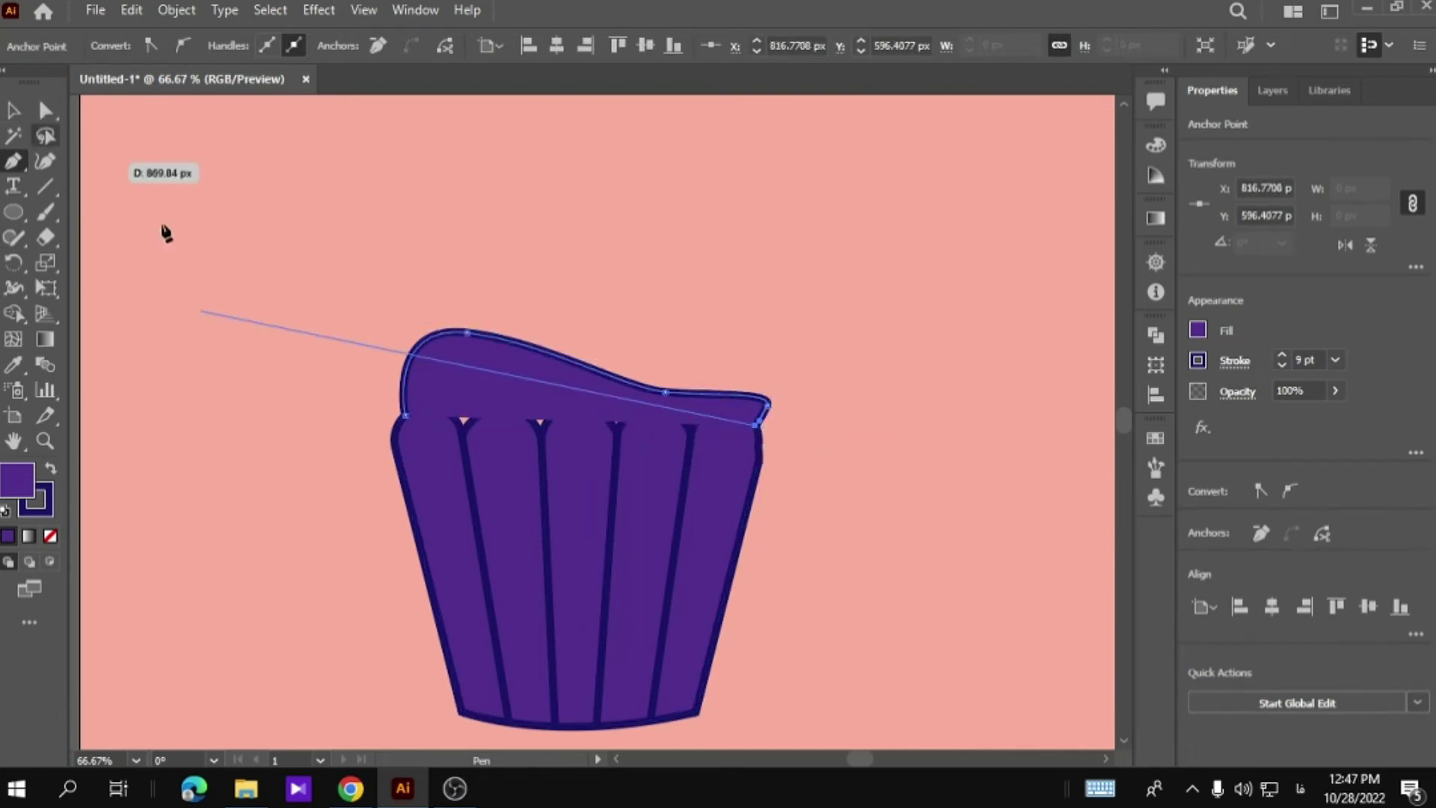
{"action": "left_click_drag", "start_coordinate": [405, 417], "coordinate": [420, 434]}
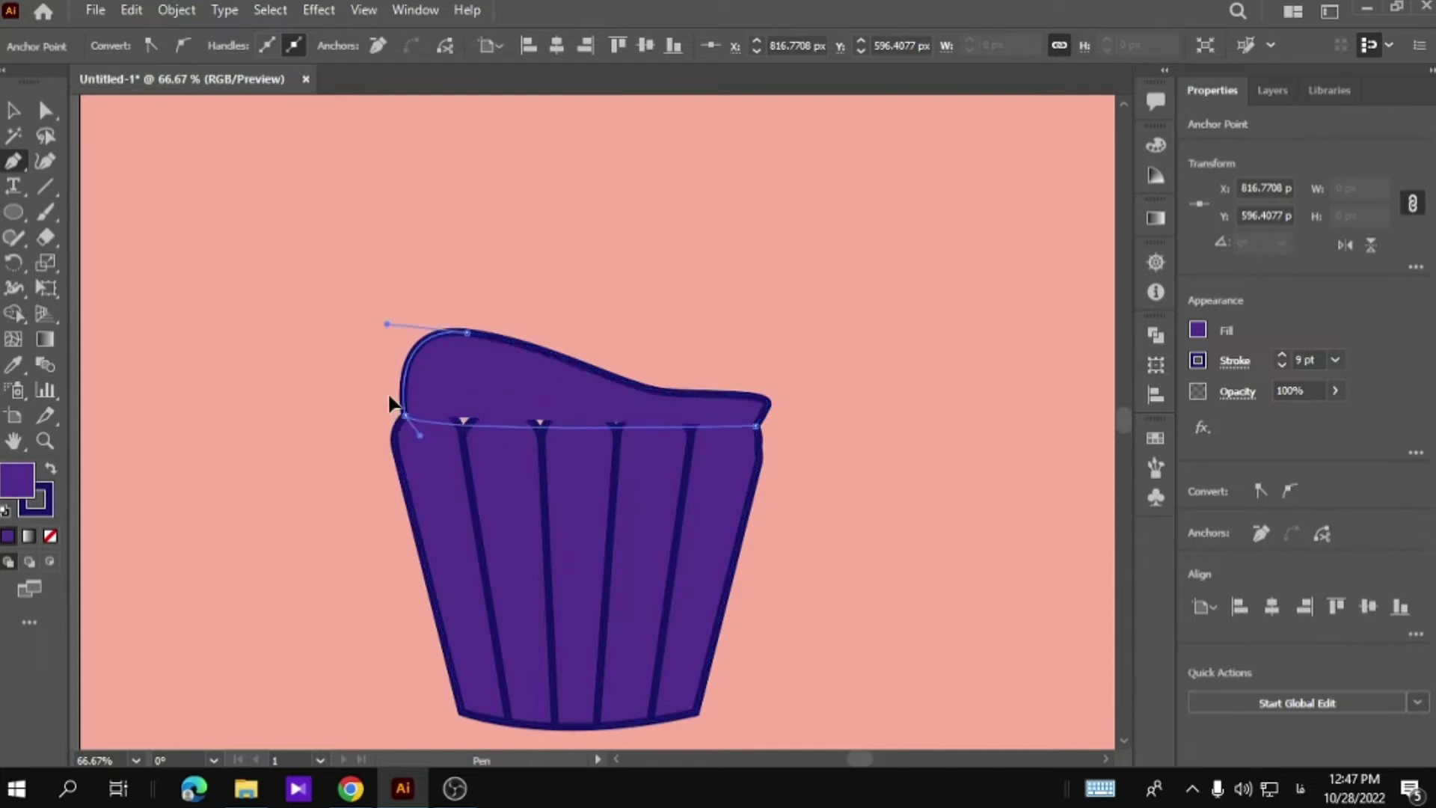
{"action": "left_click", "coordinate": [46, 112]}
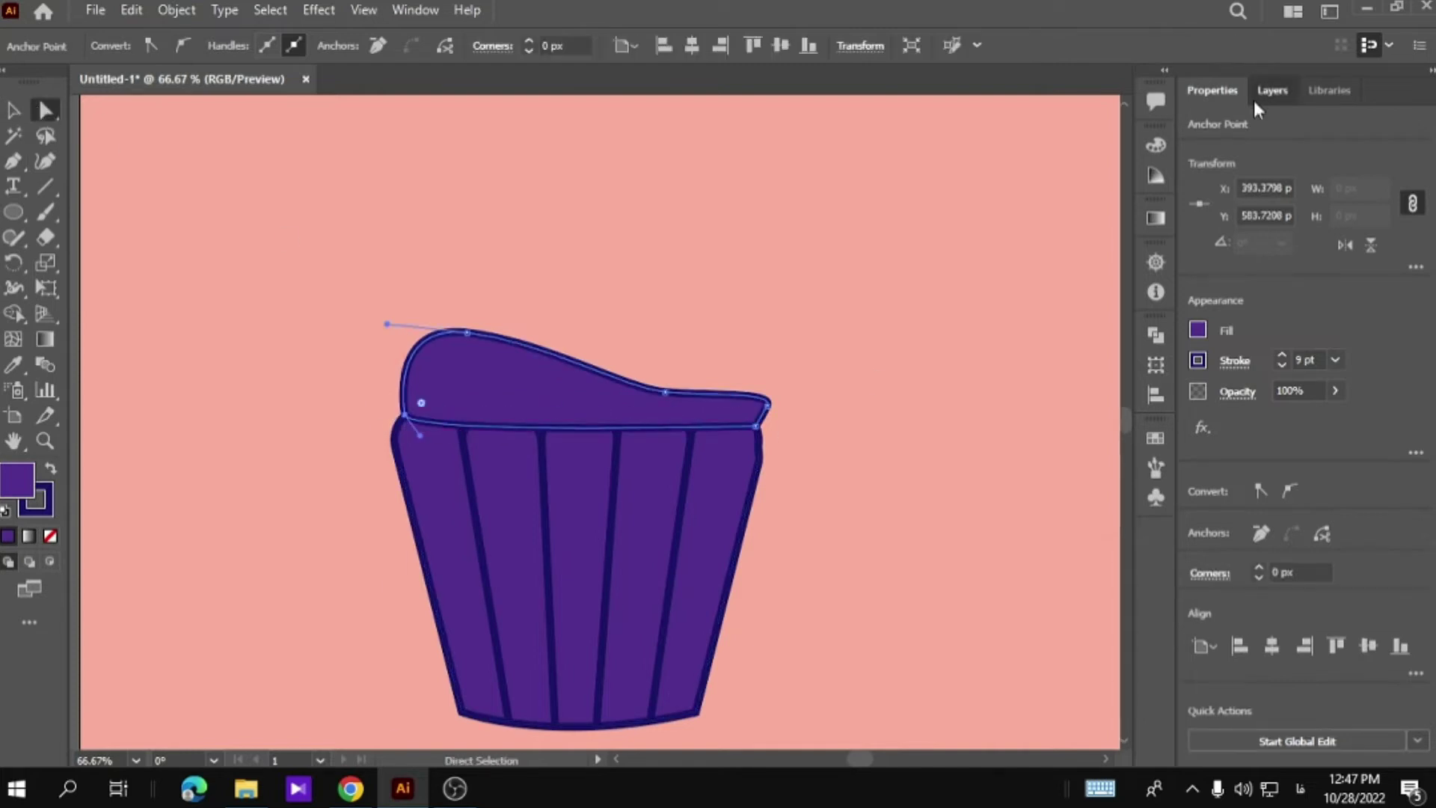
Move the frosting path below the liner in the Layers panel.
{"action": "left_click", "coordinate": [1271, 91]}
{"action": "left_click_drag", "start_coordinate": [1340, 150], "coordinate": [1324, 269]}
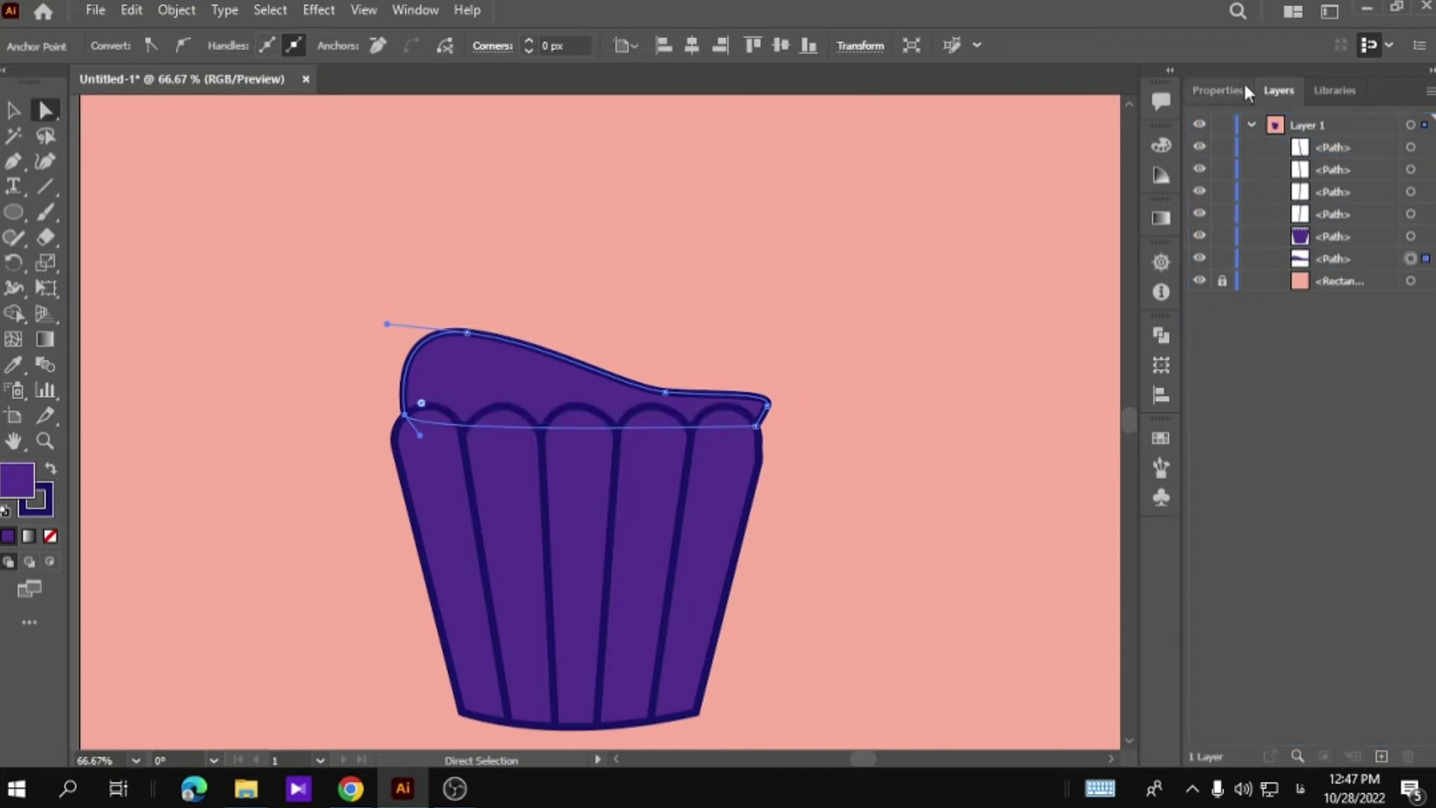
{"action": "left_click", "coordinate": [1216, 91]}
Fill the frosting yellow, then refine it to soft yellow fcf74c in the Color Picker.
{"action": "left_click", "coordinate": [1198, 329]}
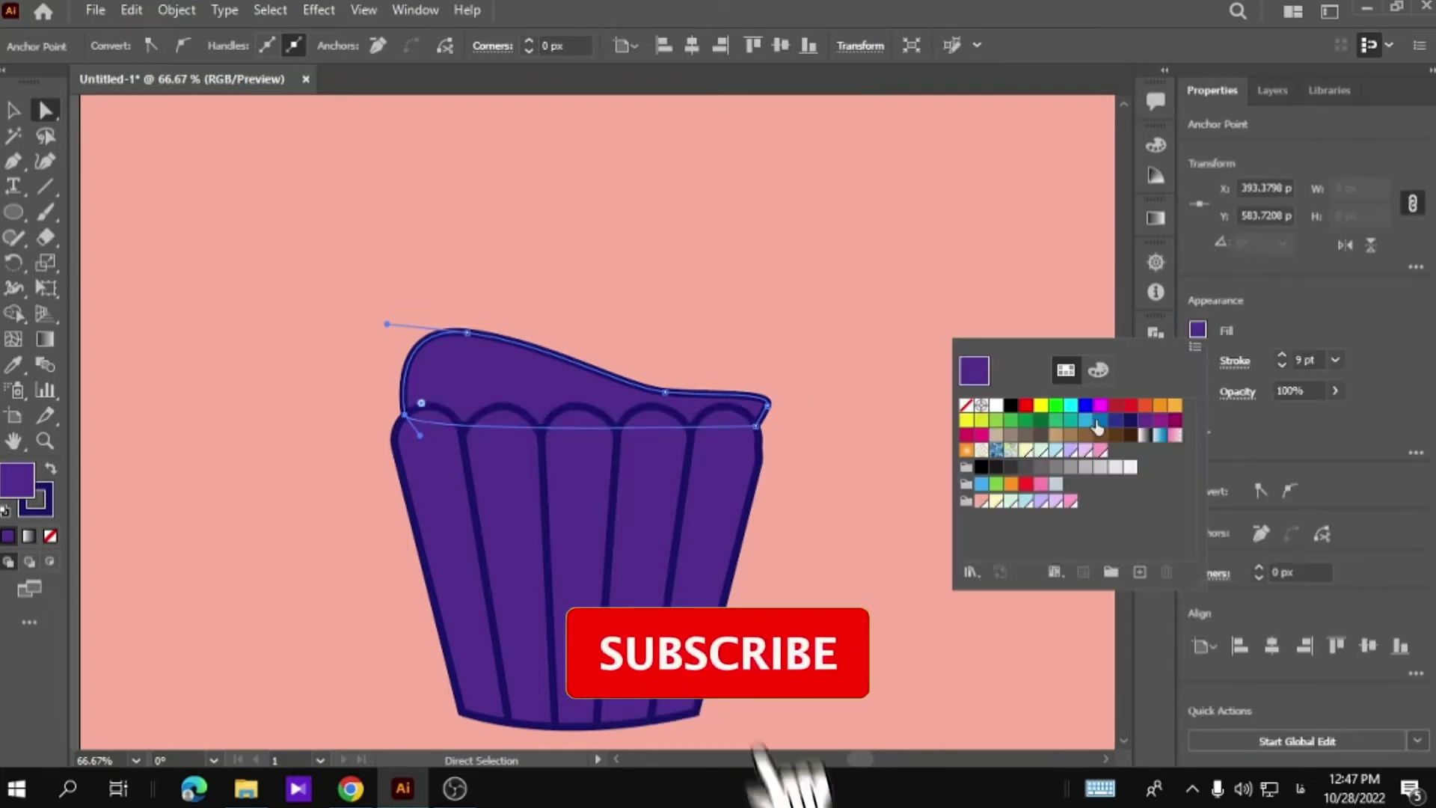
{"action": "left_click", "coordinate": [997, 502]}
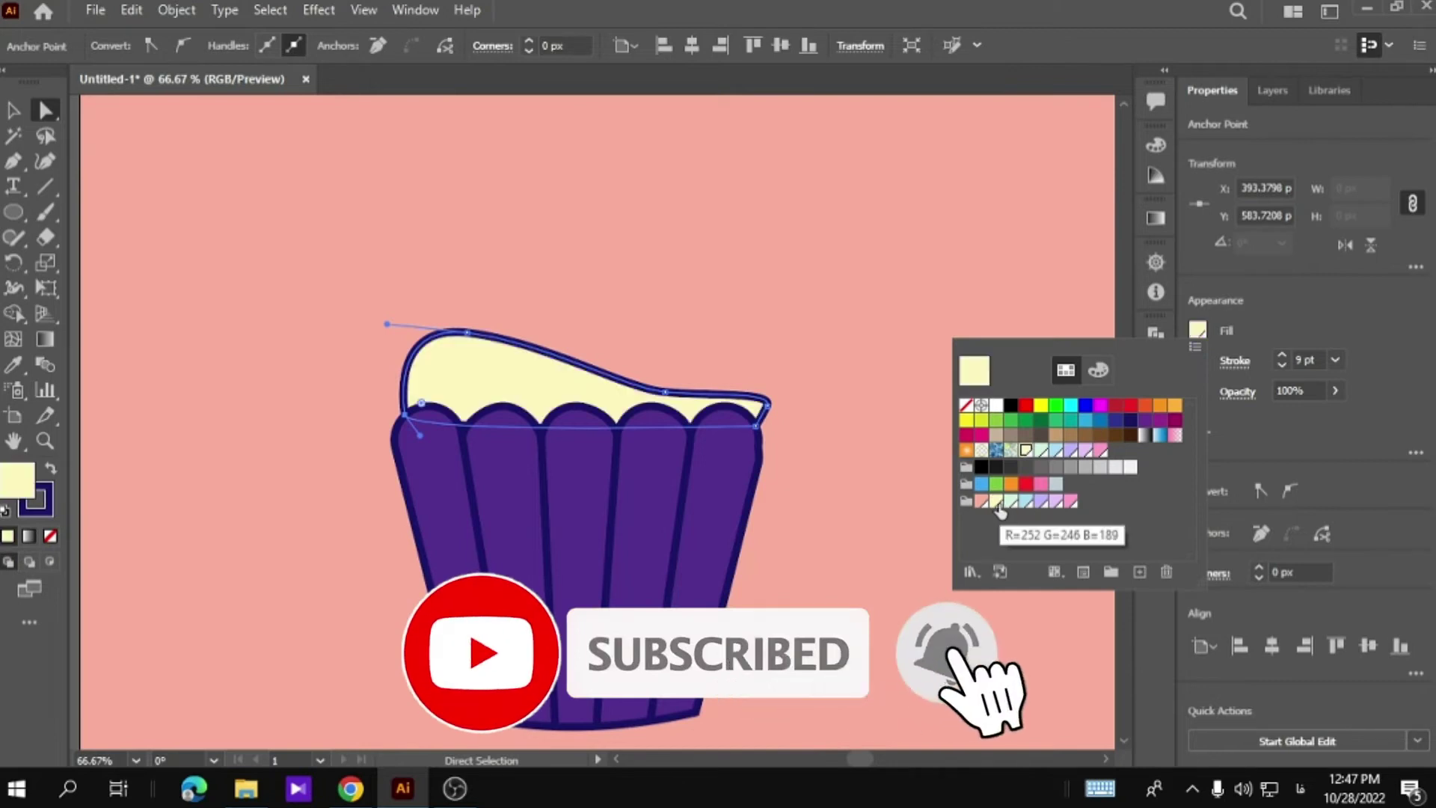
{"action": "left_click", "coordinate": [1040, 406]}
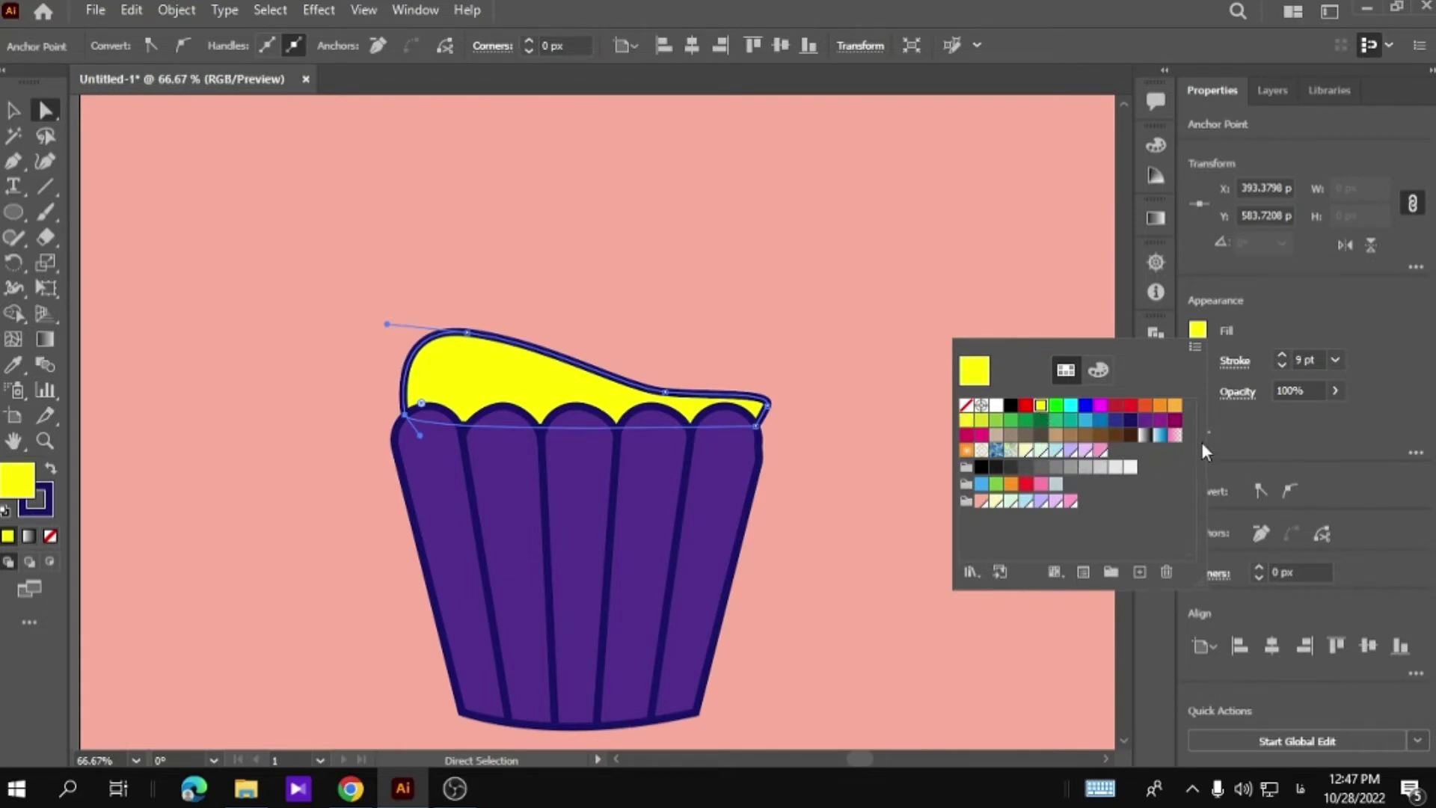
{"action": "left_click", "coordinate": [1203, 331]}
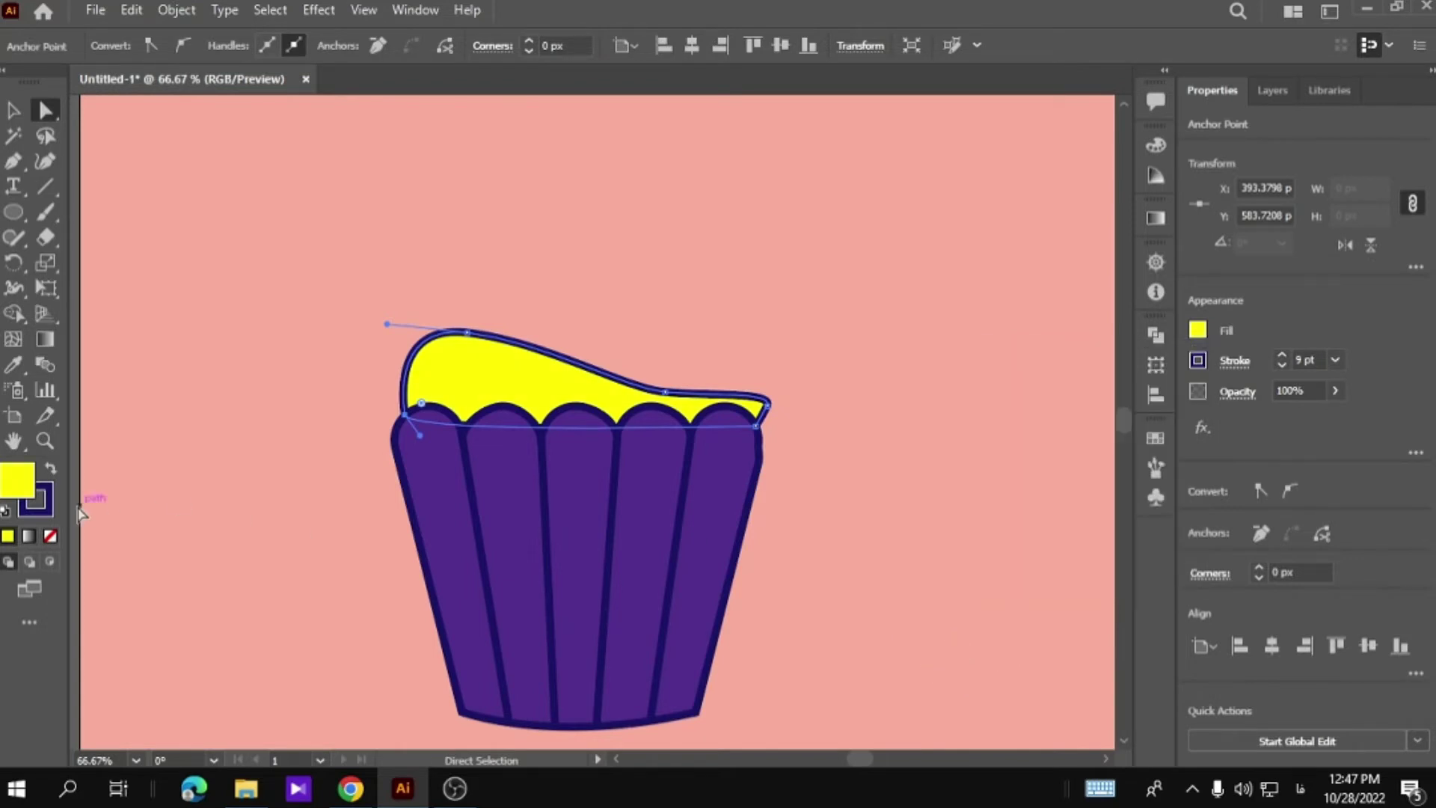
{"action": "double_click", "coordinate": [17, 480]}
{"action": "left_click_drag", "start_coordinate": [997, 375], "coordinate": [966, 370]}
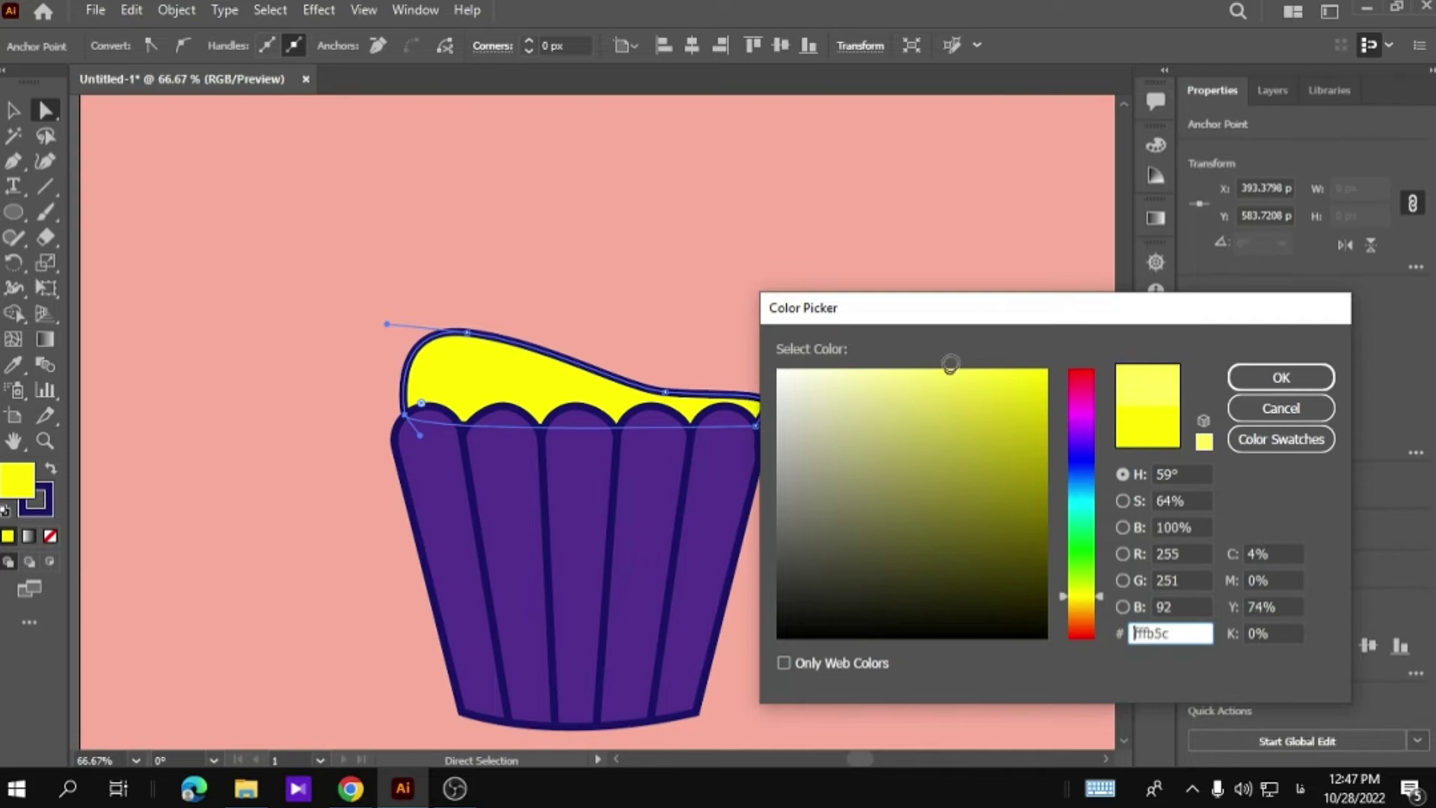
{"action": "left_click", "coordinate": [1281, 377]}
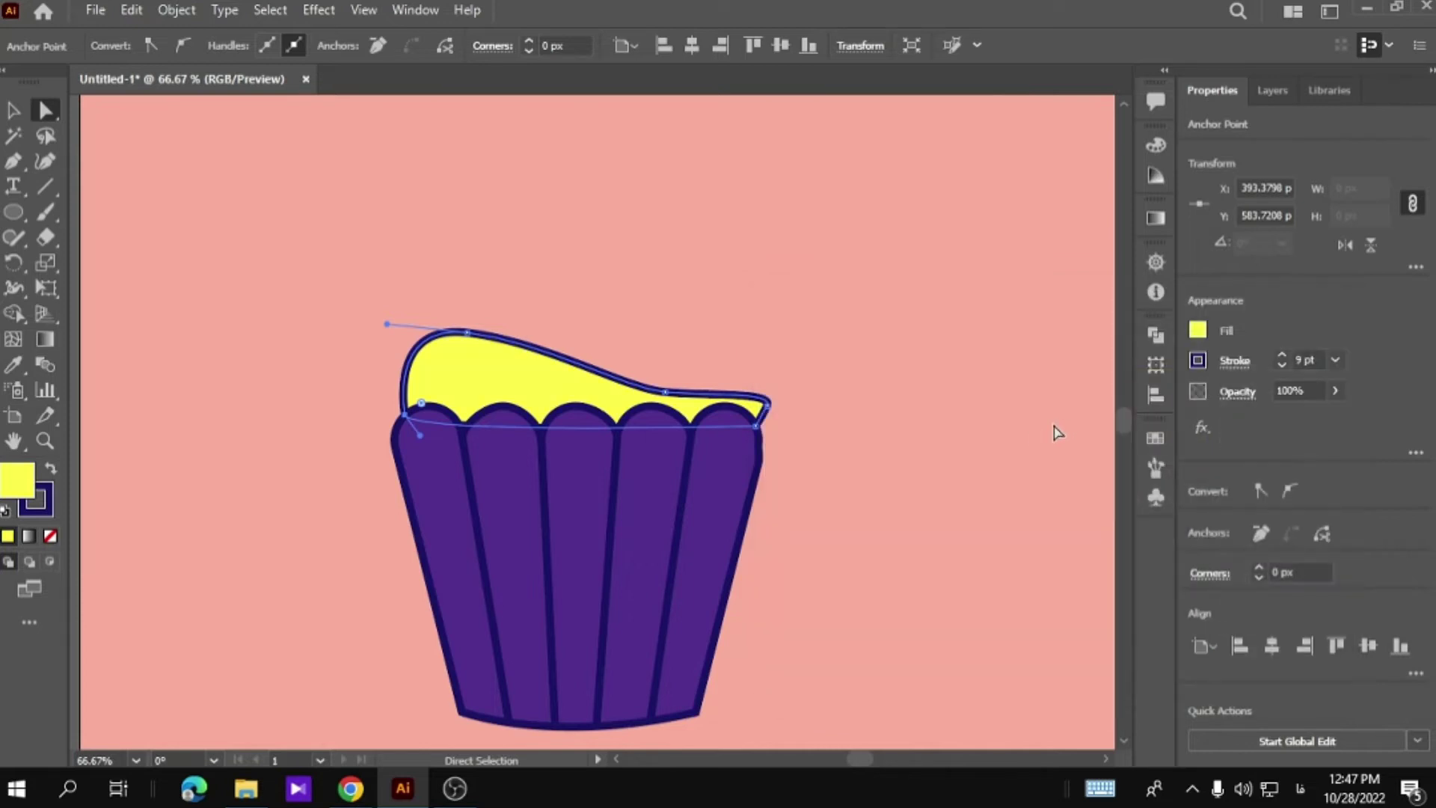
{"action": "left_click", "coordinate": [1199, 361]}
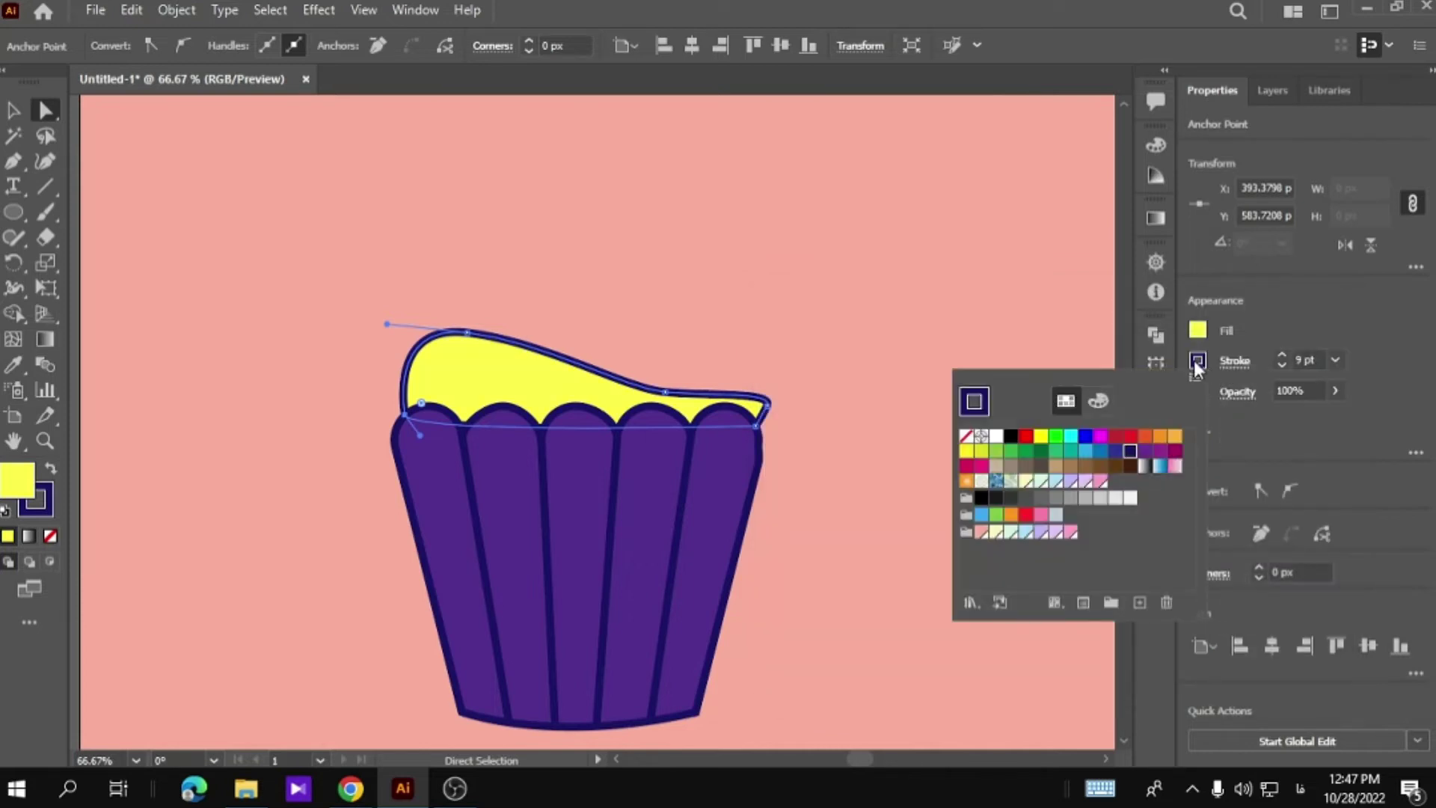
Move the frosting's right anchor up and bend its lower right segment into a rounded lip.
{"action": "left_click", "coordinate": [1204, 362]}
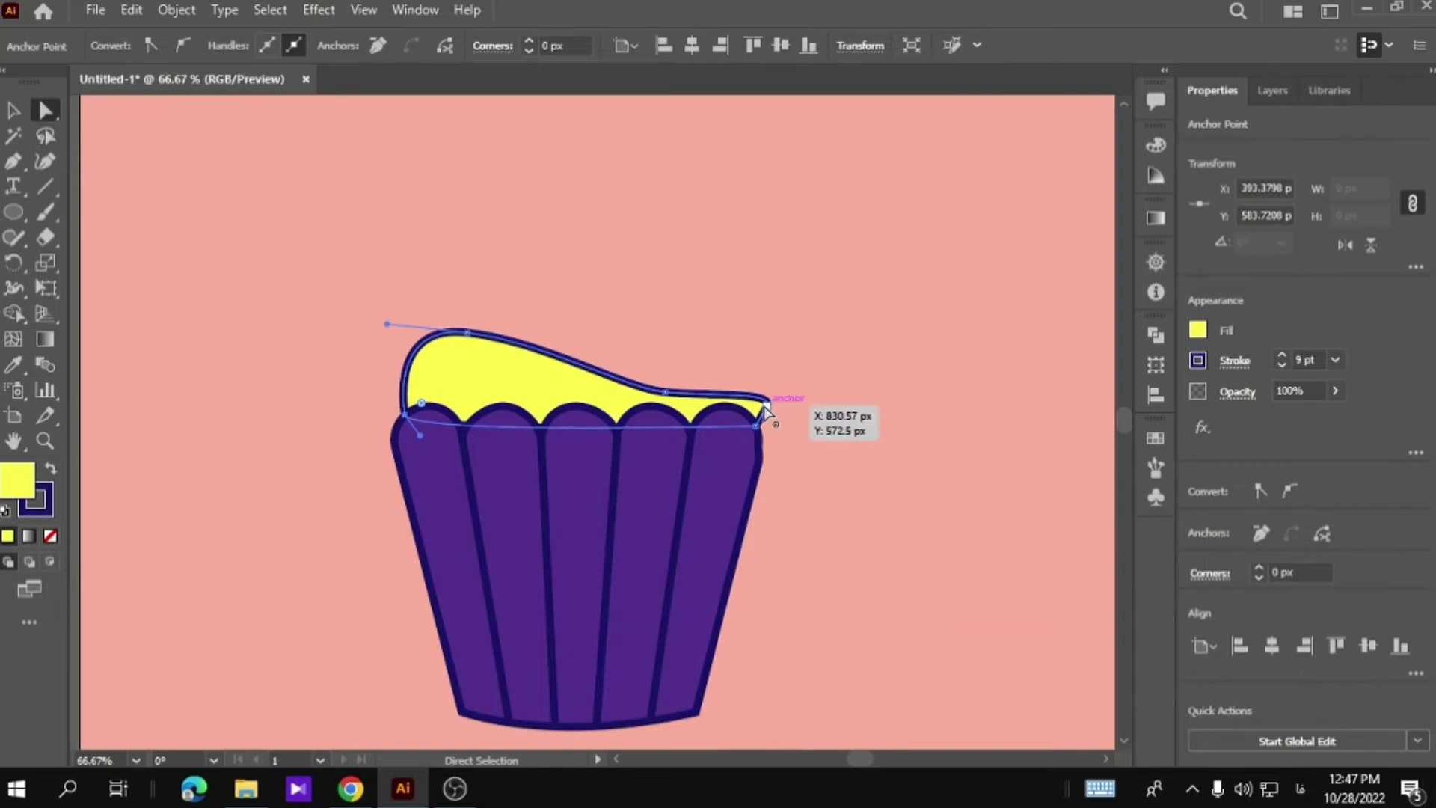
{"action": "left_click_drag", "start_coordinate": [764, 407], "coordinate": [745, 381]}
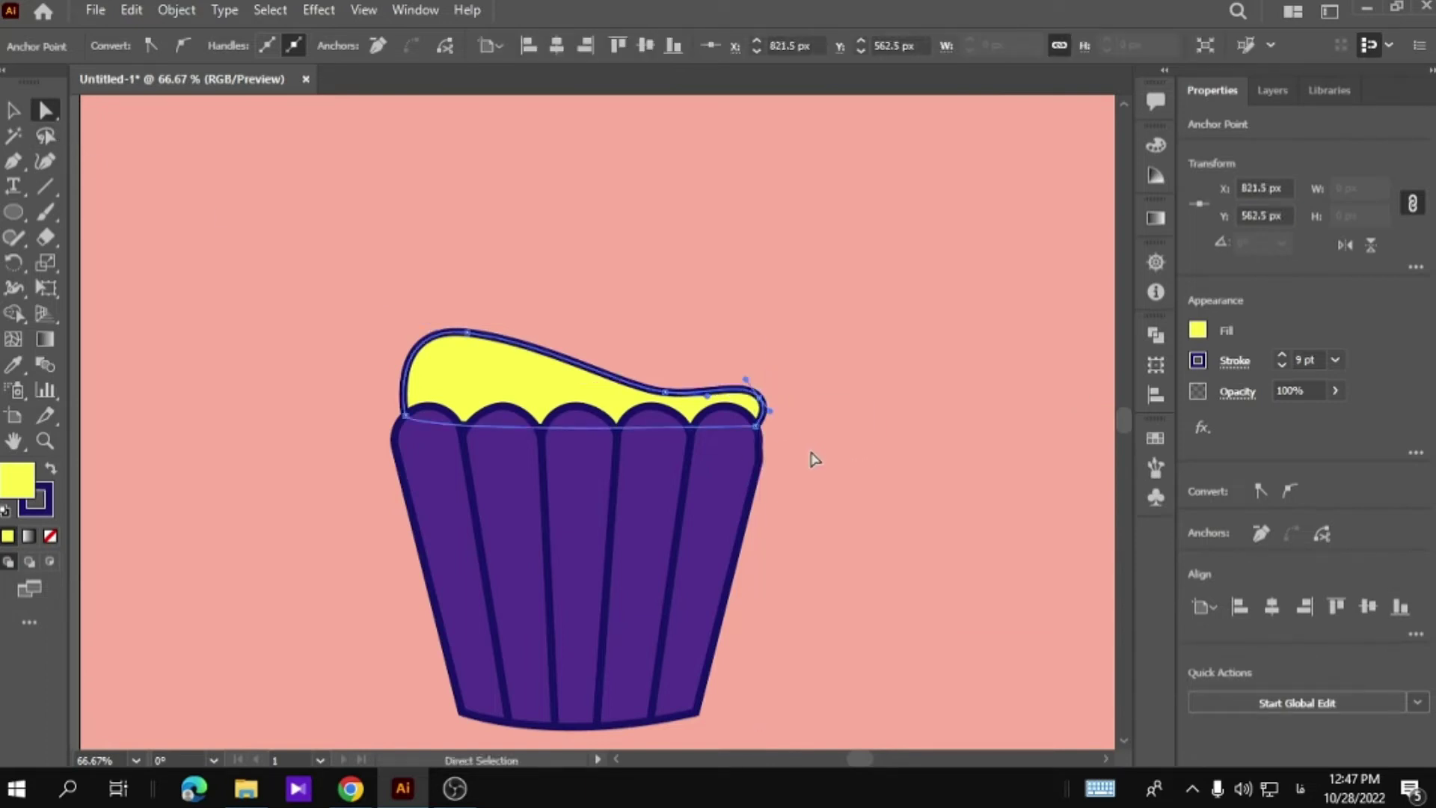
{"action": "left_click_drag", "start_coordinate": [756, 431], "coordinate": [751, 436]}
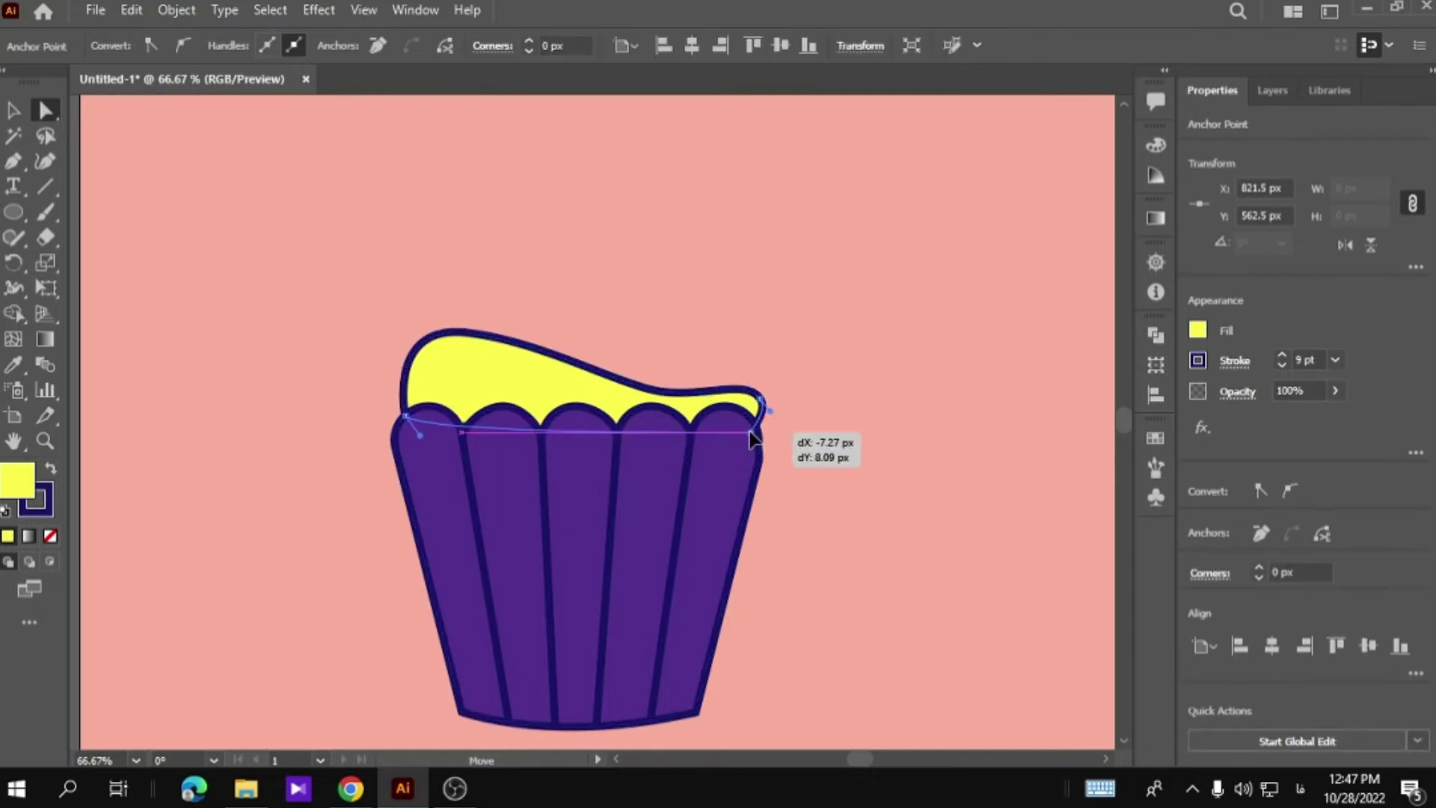
{"action": "left_click", "coordinate": [897, 447]}
{"action": "scroll", "coordinate": [928, 449], "scroll_direction": "up", "scroll_amount": 1}
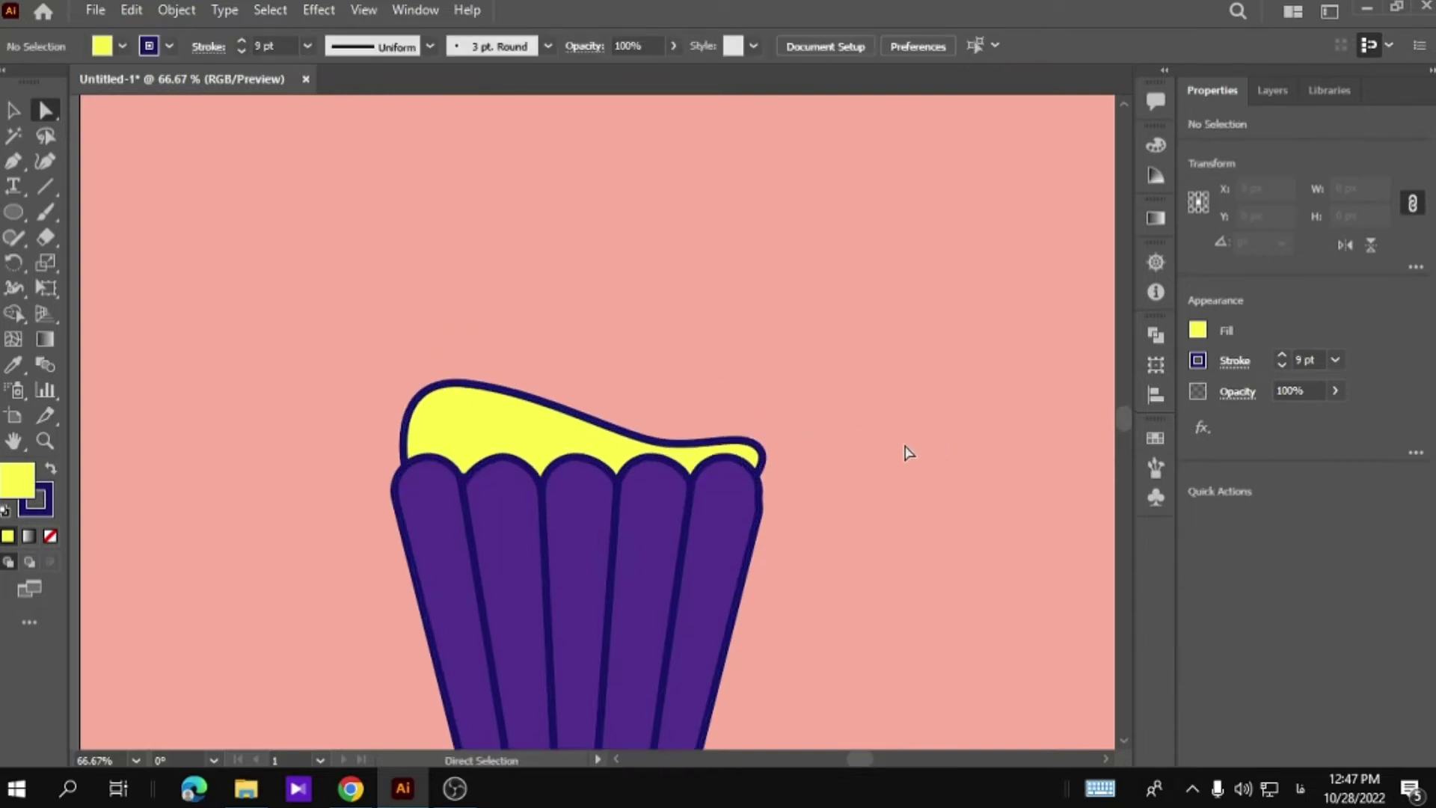
Adjust the anchor on the frosting's top curve to smooth its upper edge.
{"action": "left_click", "coordinate": [690, 446]}
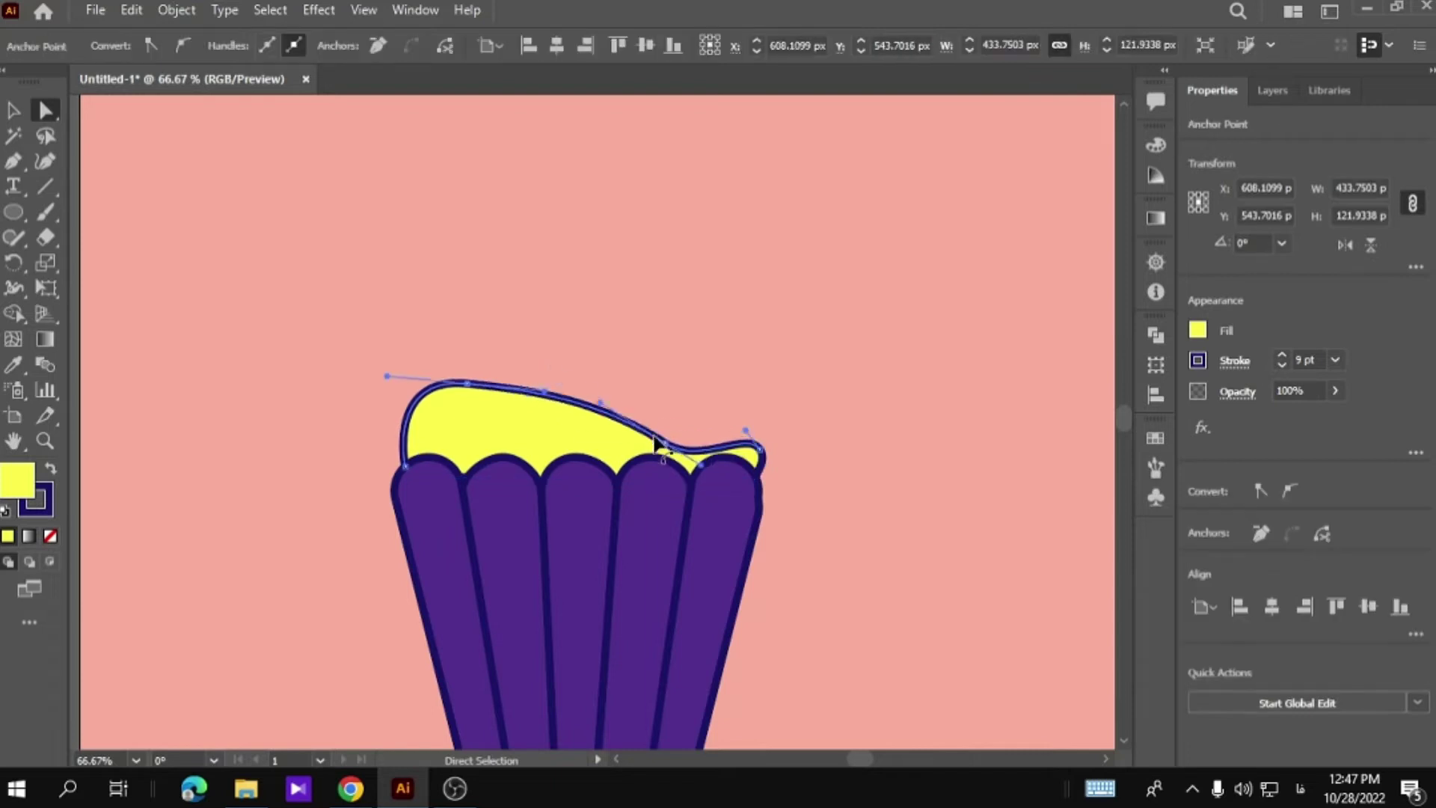
{"action": "left_click_drag", "start_coordinate": [645, 443], "coordinate": [667, 447]}
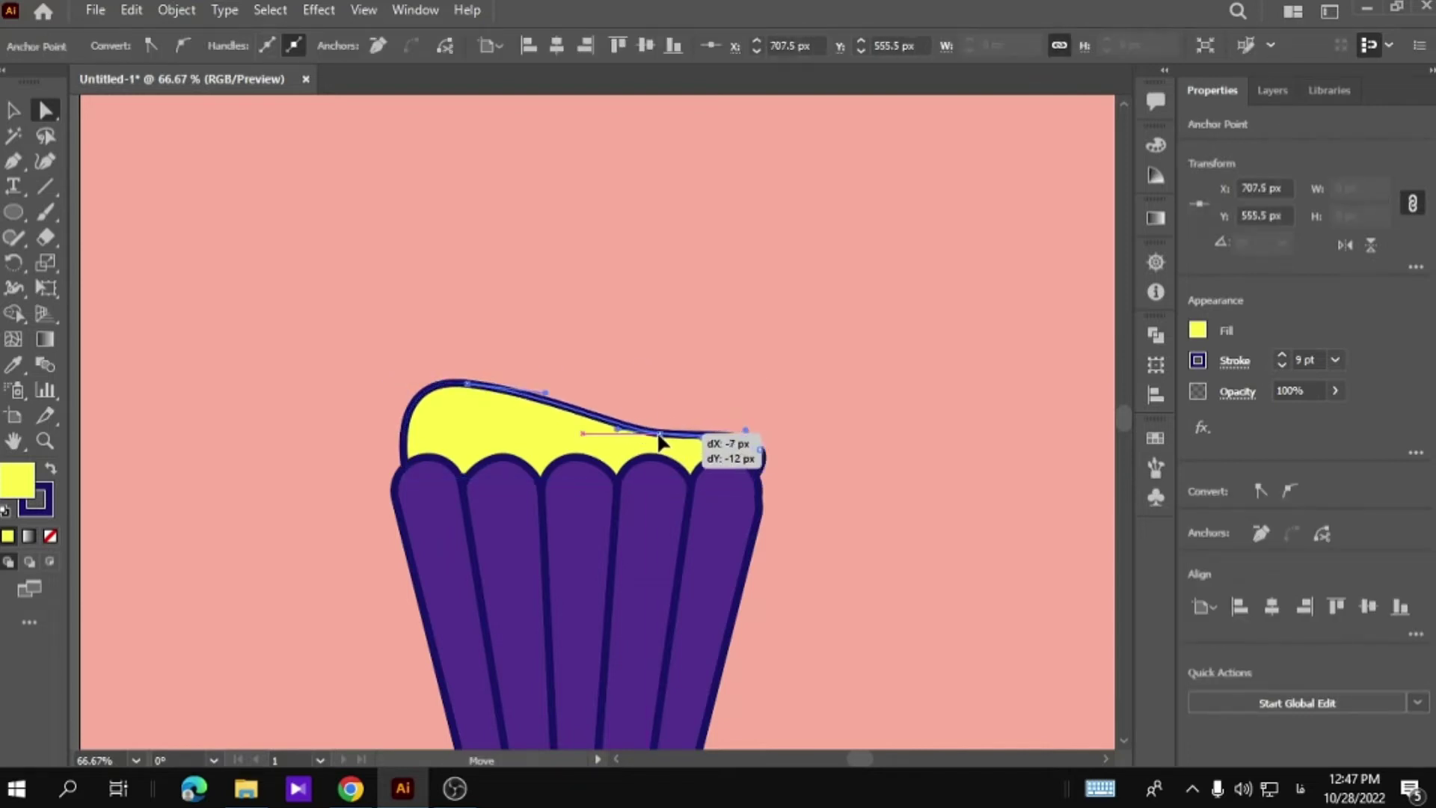
{"action": "left_click_drag", "start_coordinate": [667, 447], "coordinate": [661, 439]}
{"action": "left_click", "coordinate": [823, 465]}
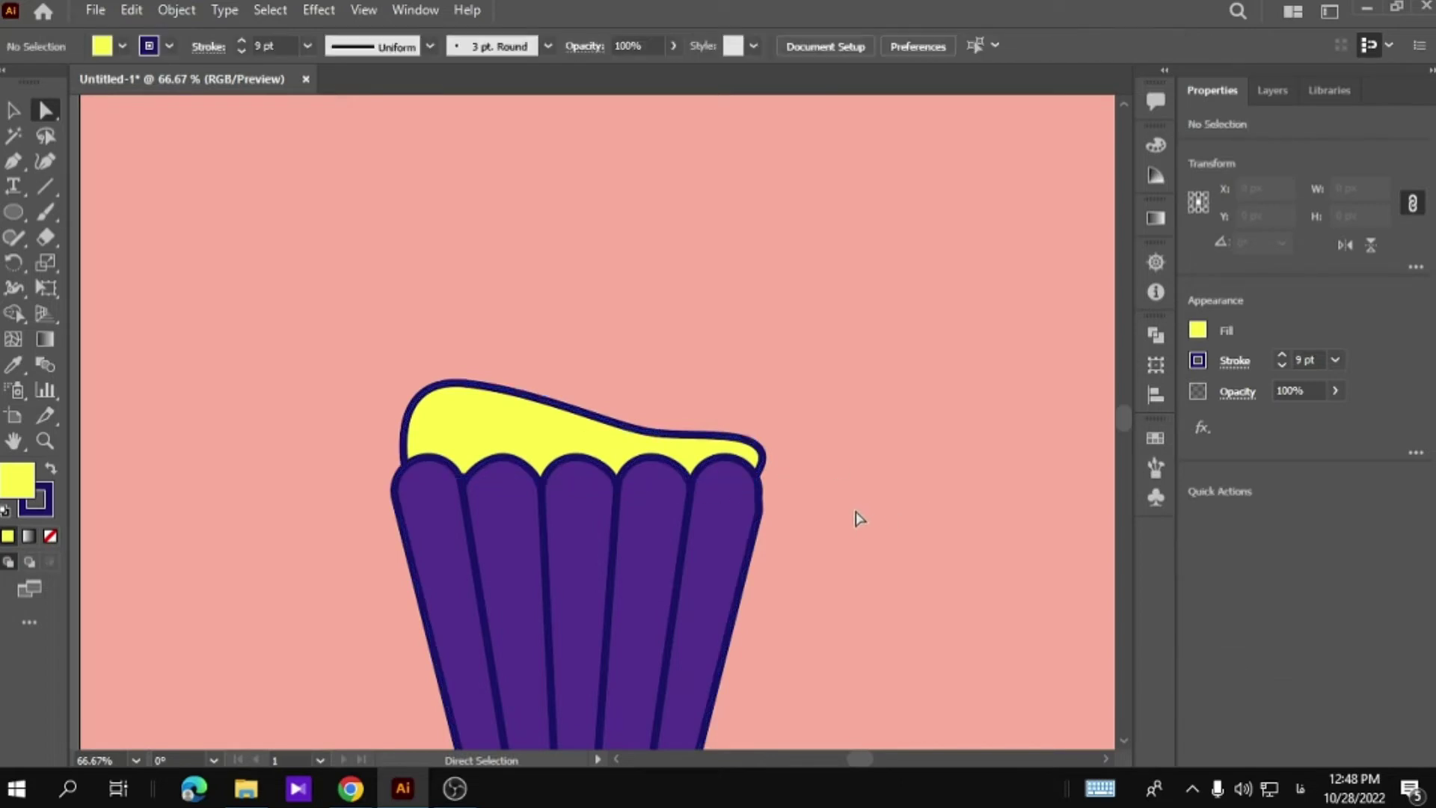
{"action": "scroll", "coordinate": [860, 518], "scroll_direction": "up", "scroll_amount": 1}
Start the upper swirl at the frosting's left edge with a sharp anchor at its top.
{"action": "left_click", "coordinate": [640, 498]}
{"action": "left_click", "coordinate": [763, 498]}
{"action": "left_click", "coordinate": [851, 500]}
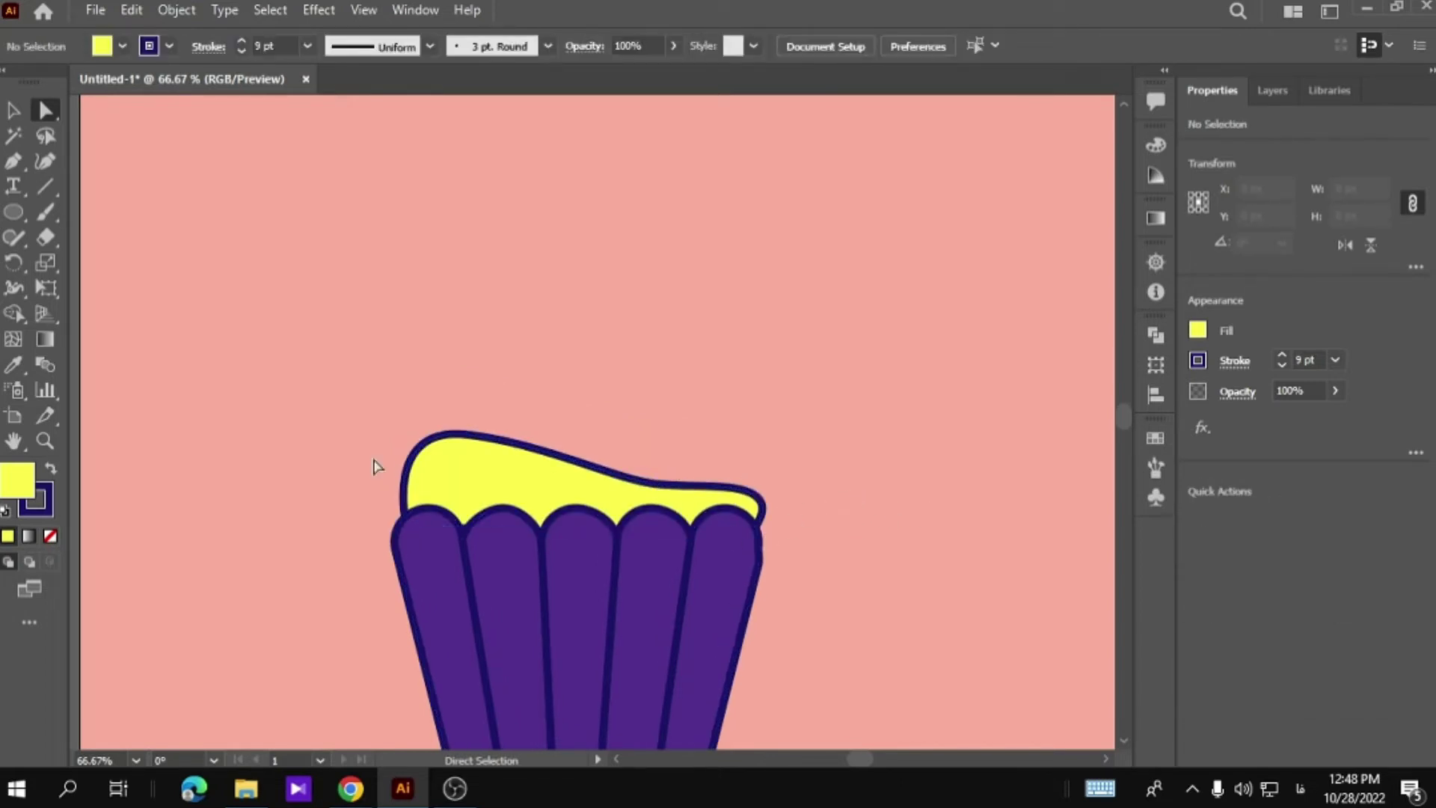
{"action": "left_click", "coordinate": [13, 161]}
{"action": "left_click", "coordinate": [439, 433]}
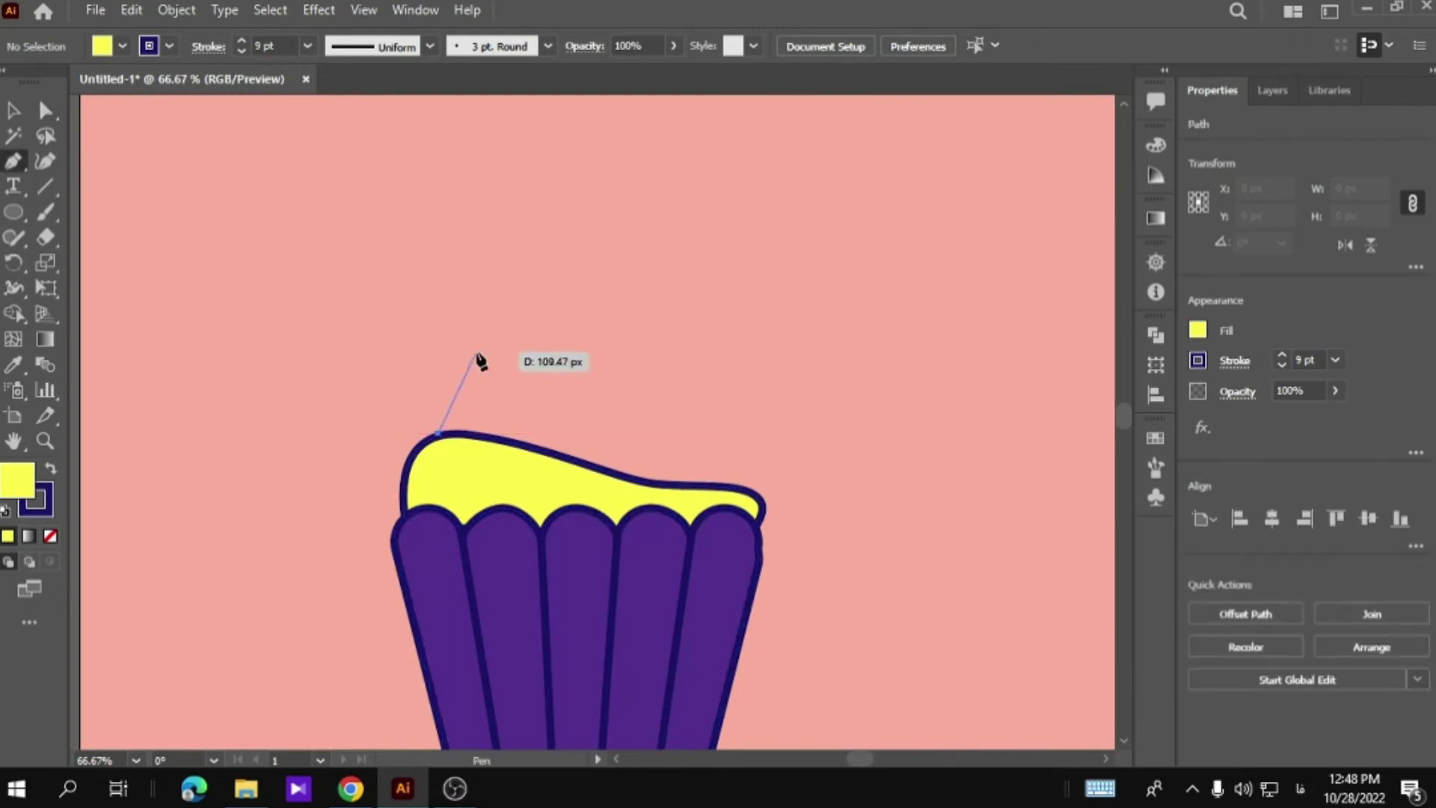
{"action": "left_click_drag", "start_coordinate": [477, 351], "coordinate": [548, 343]}
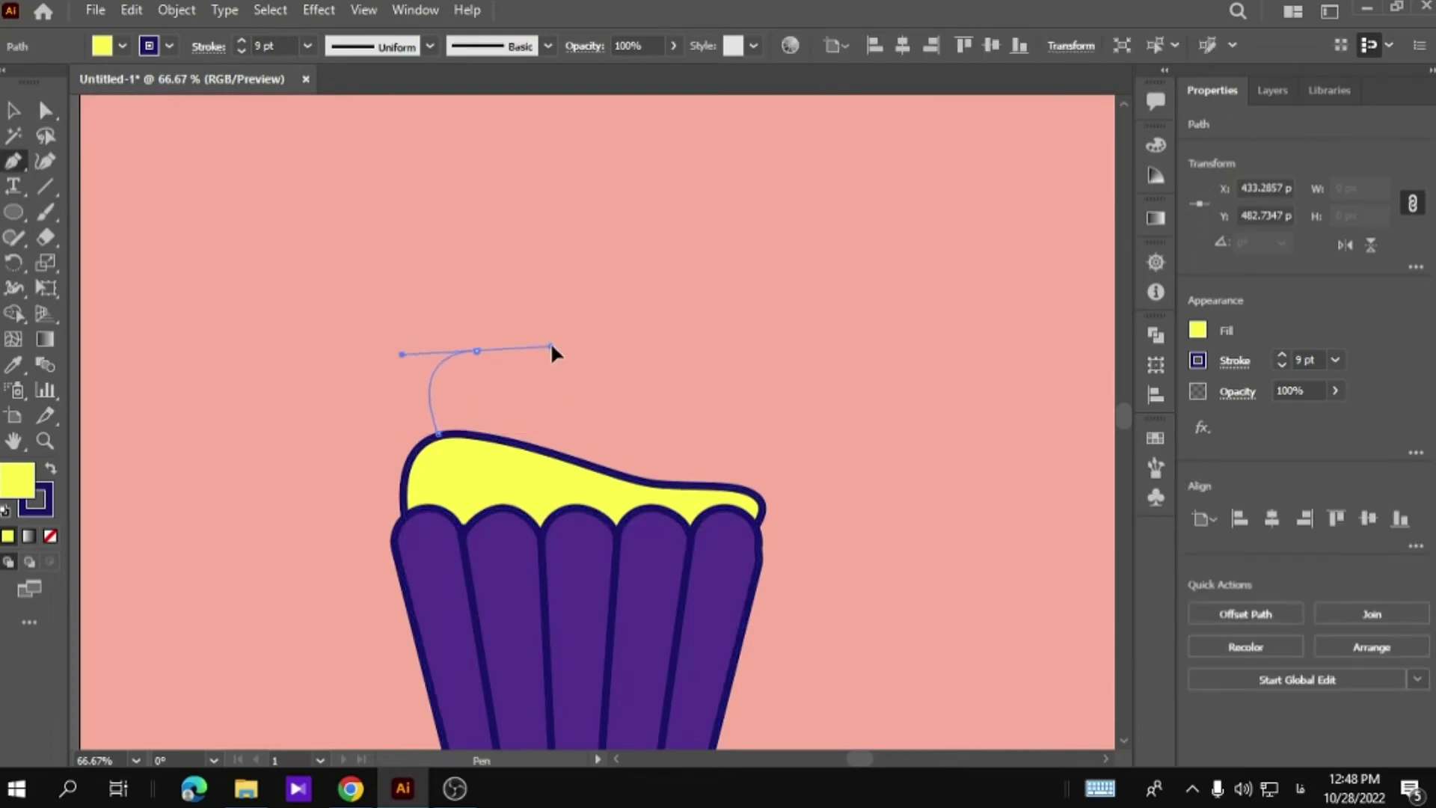
{"action": "left_click", "coordinate": [476, 349]}
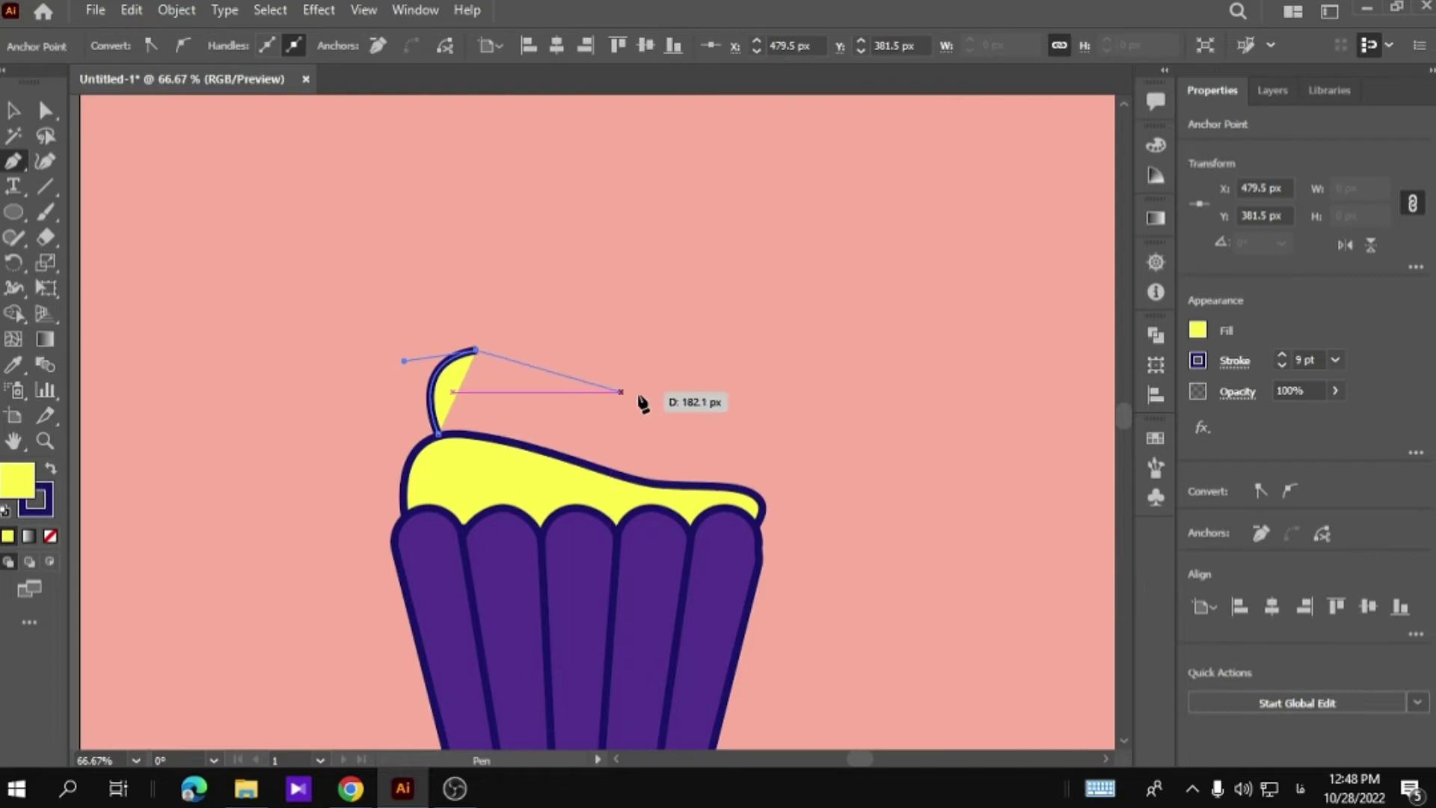
Curve the swirl to the right end and back along its lower edge, closing the path.
{"action": "left_click_drag", "start_coordinate": [719, 433], "coordinate": [781, 439]}
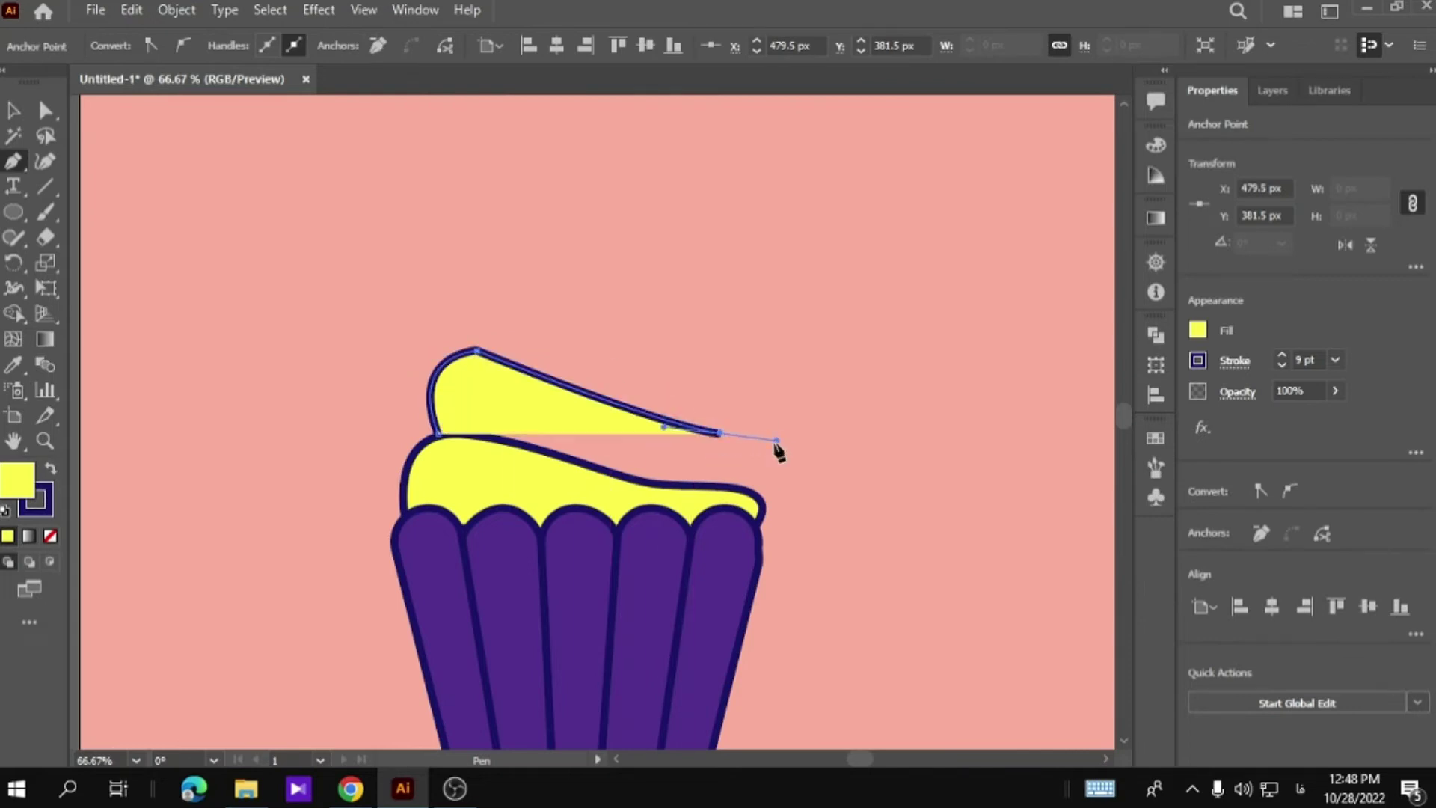
{"action": "left_click", "coordinate": [754, 489]}
{"action": "left_click_drag", "start_coordinate": [677, 485], "coordinate": [564, 477]}
{"action": "left_click", "coordinate": [528, 457]}
{"action": "left_click_drag", "start_coordinate": [436, 432], "coordinate": [445, 448]}
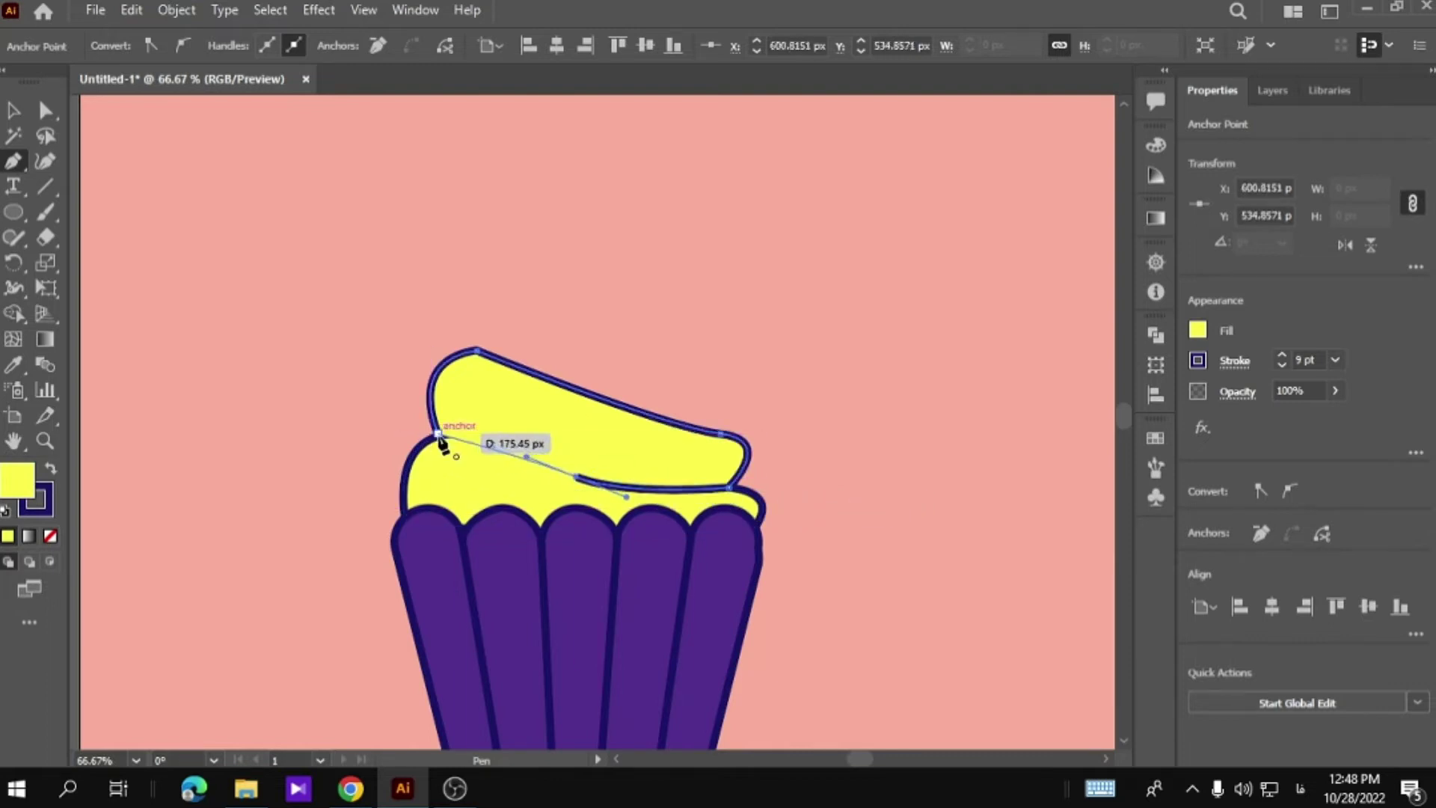
{"action": "left_click", "coordinate": [1272, 90]}
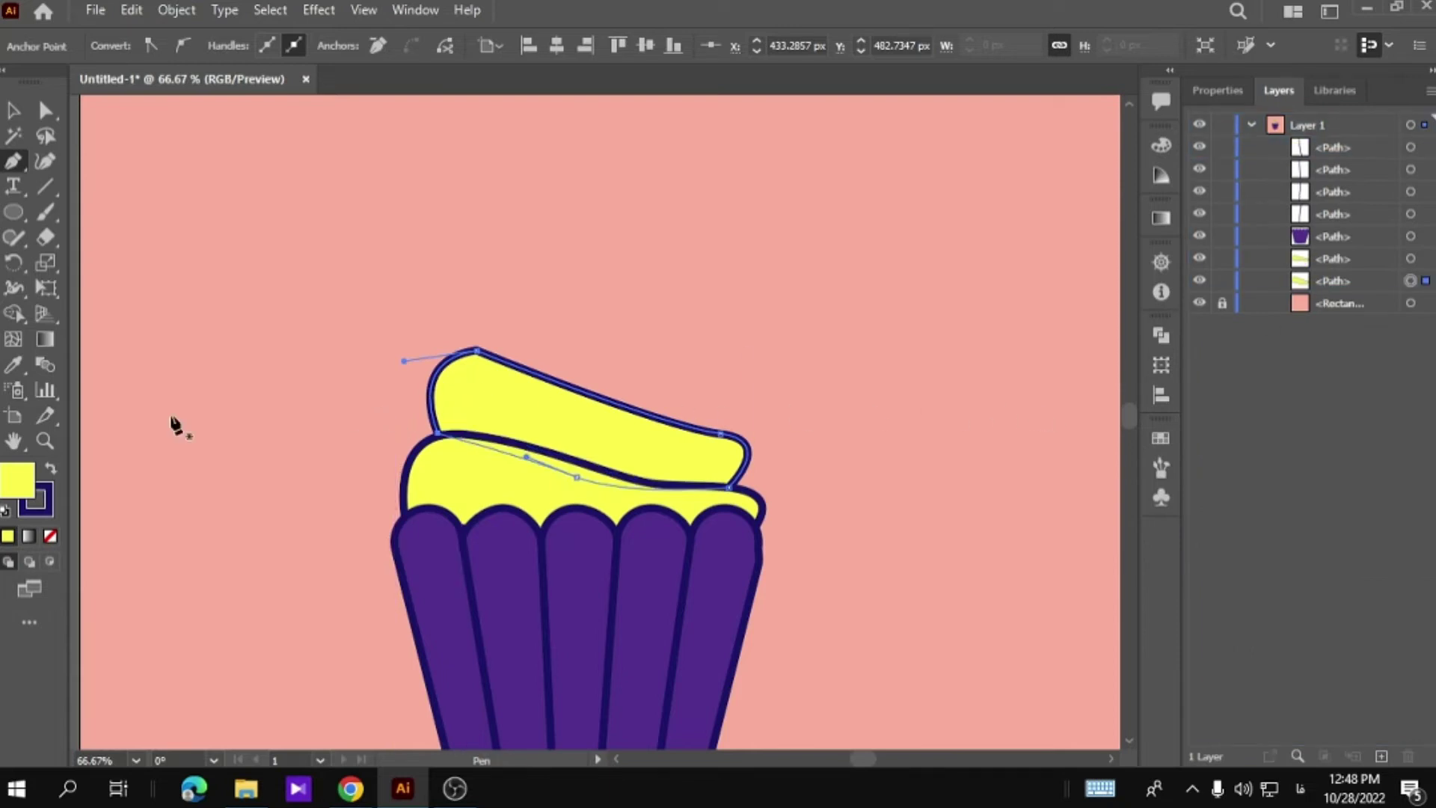
{"action": "left_click", "coordinate": [1216, 91]}
{"action": "left_click", "coordinate": [1197, 330]}
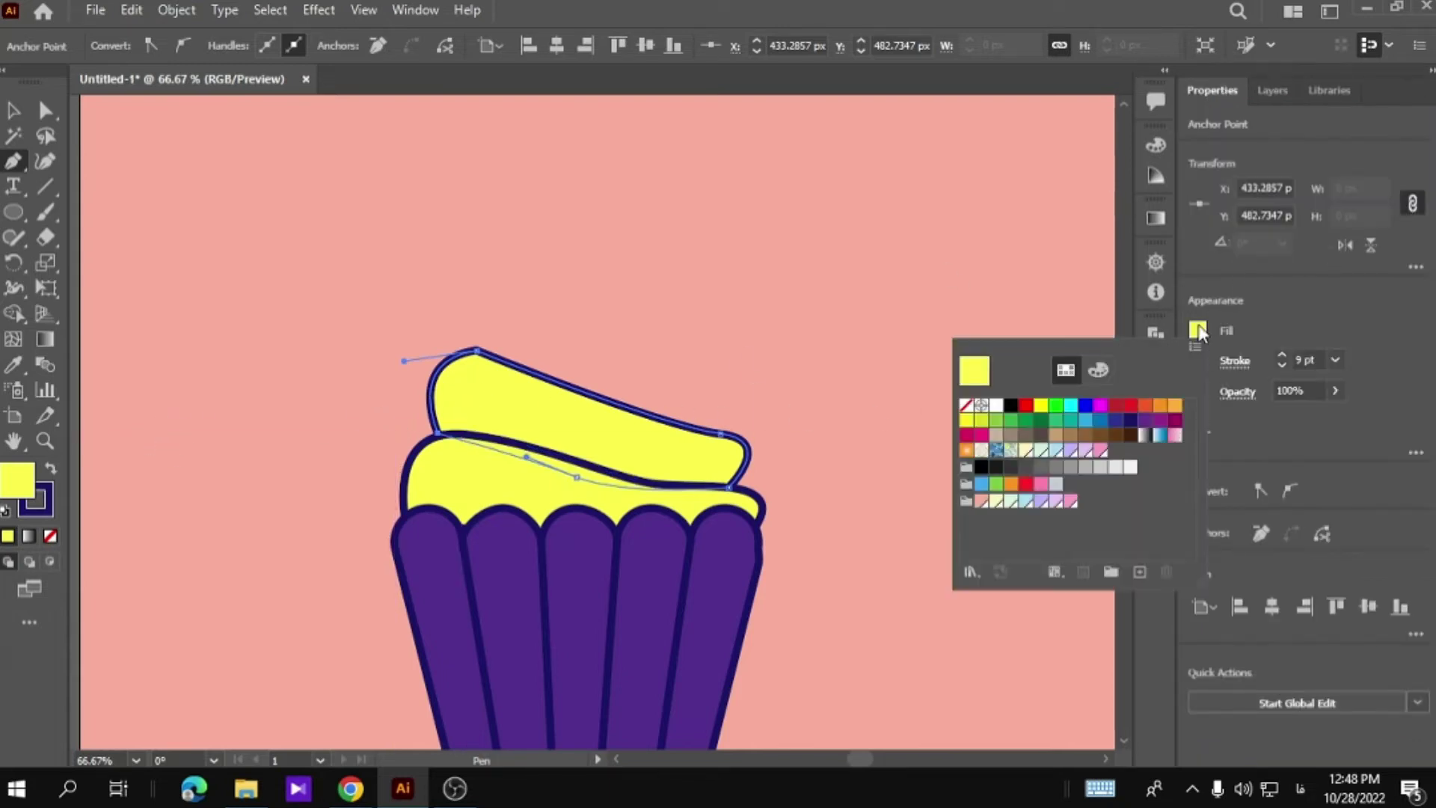
Try light blue, pink and lavender swatches, settling on bluish lavender for the upper swirl.
{"action": "left_click", "coordinate": [1026, 501]}
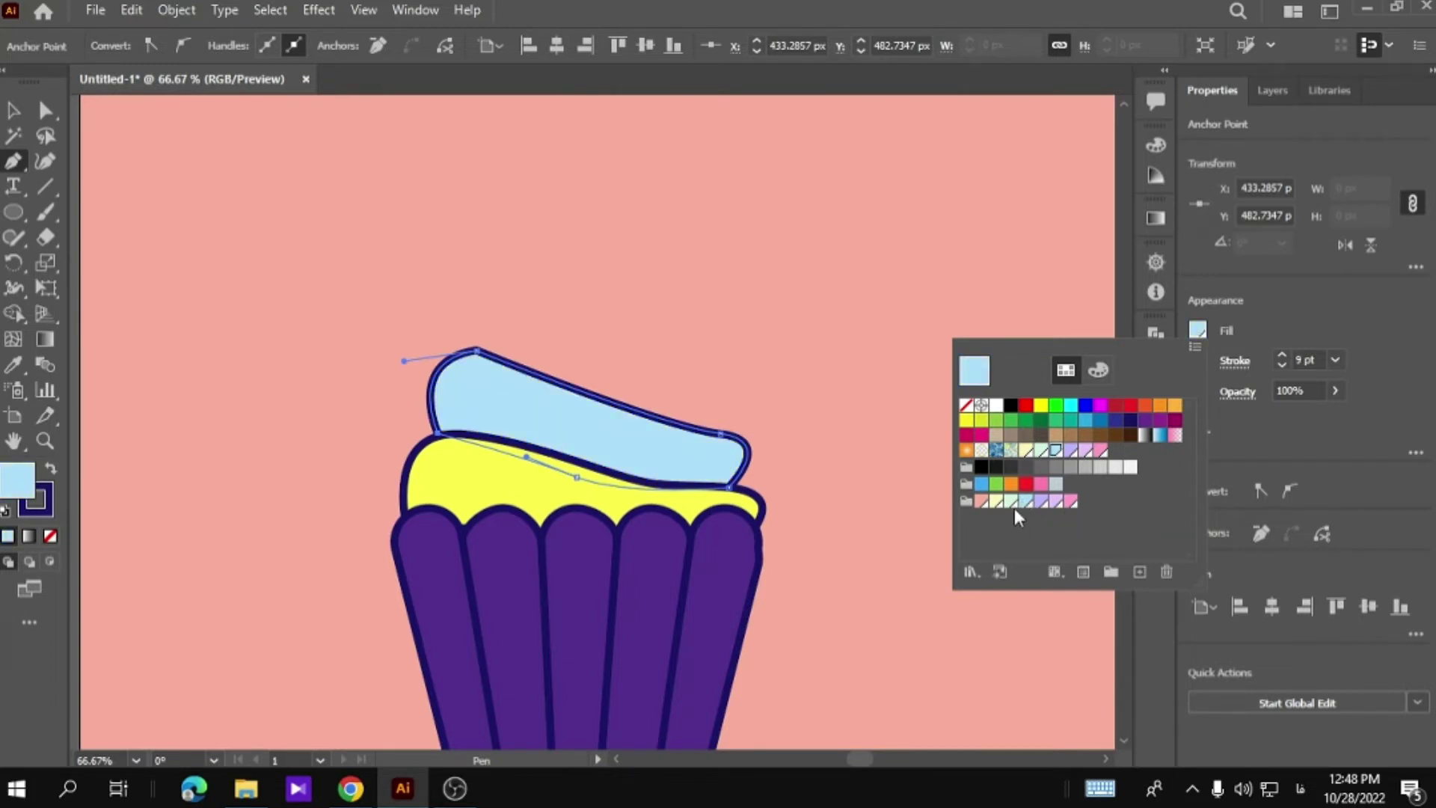
{"action": "left_click", "coordinate": [982, 502]}
{"action": "left_click", "coordinate": [1055, 503]}
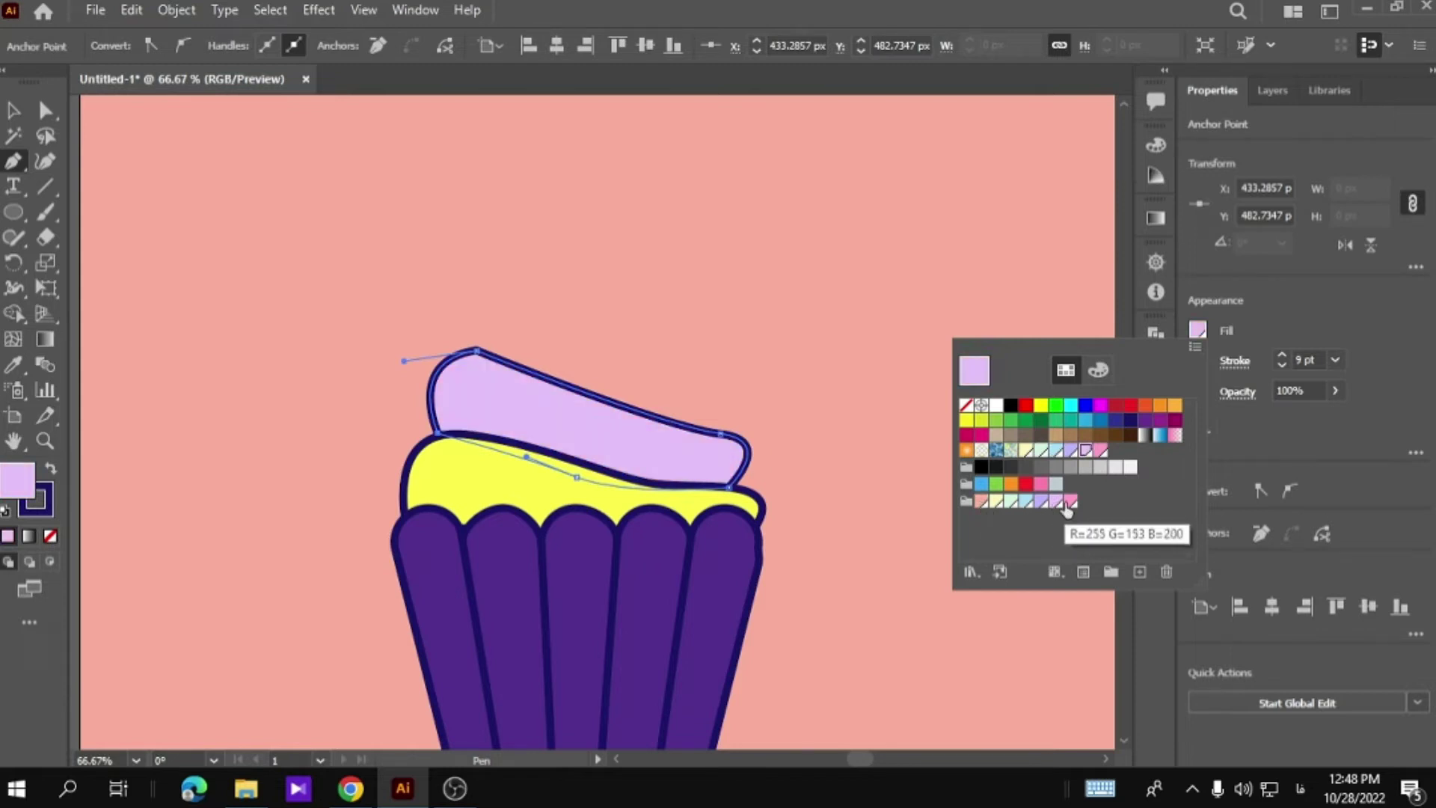
{"action": "left_click", "coordinate": [1068, 505]}
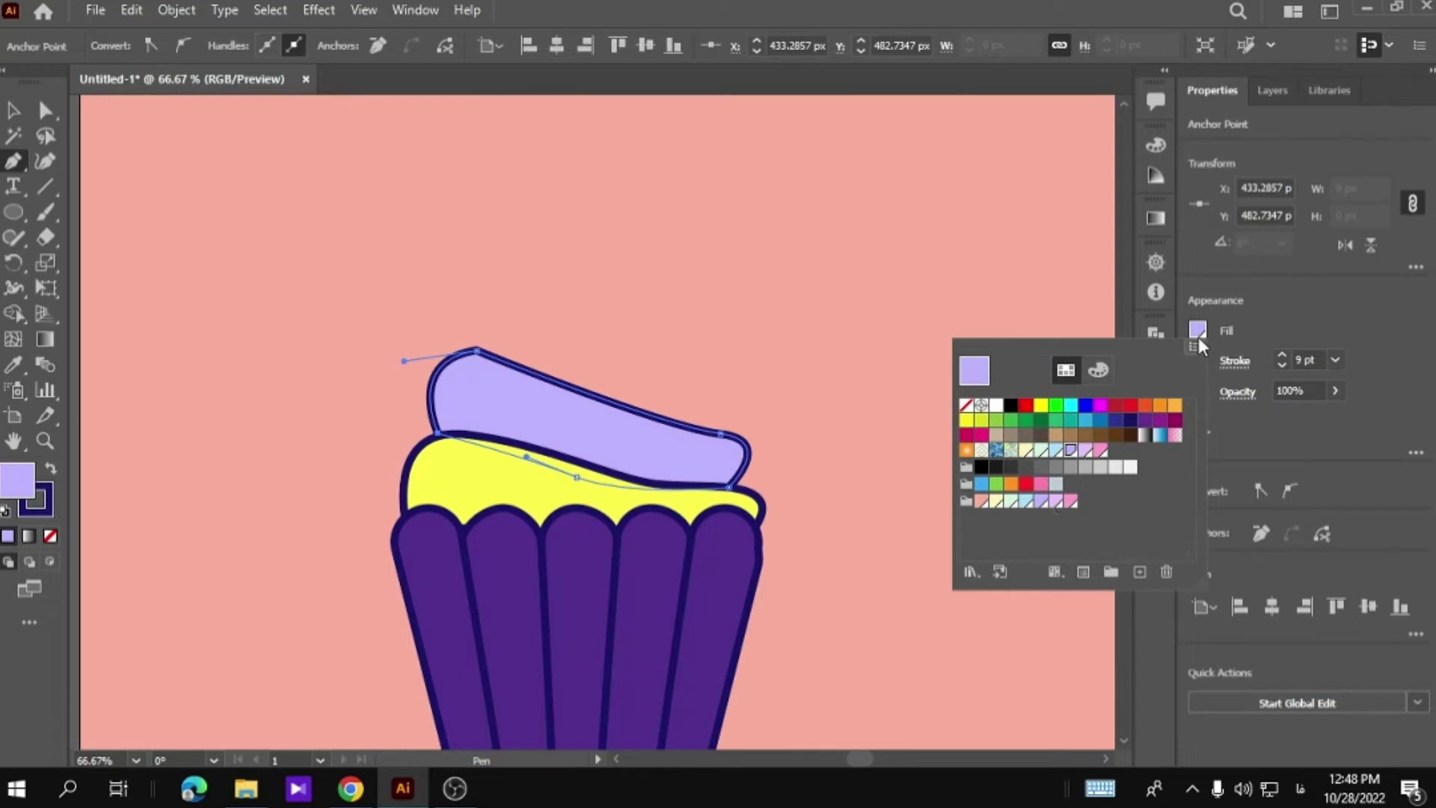
{"action": "left_click", "coordinate": [1196, 333]}
{"action": "left_click", "coordinate": [14, 110]}
{"action": "left_click", "coordinate": [756, 411]}
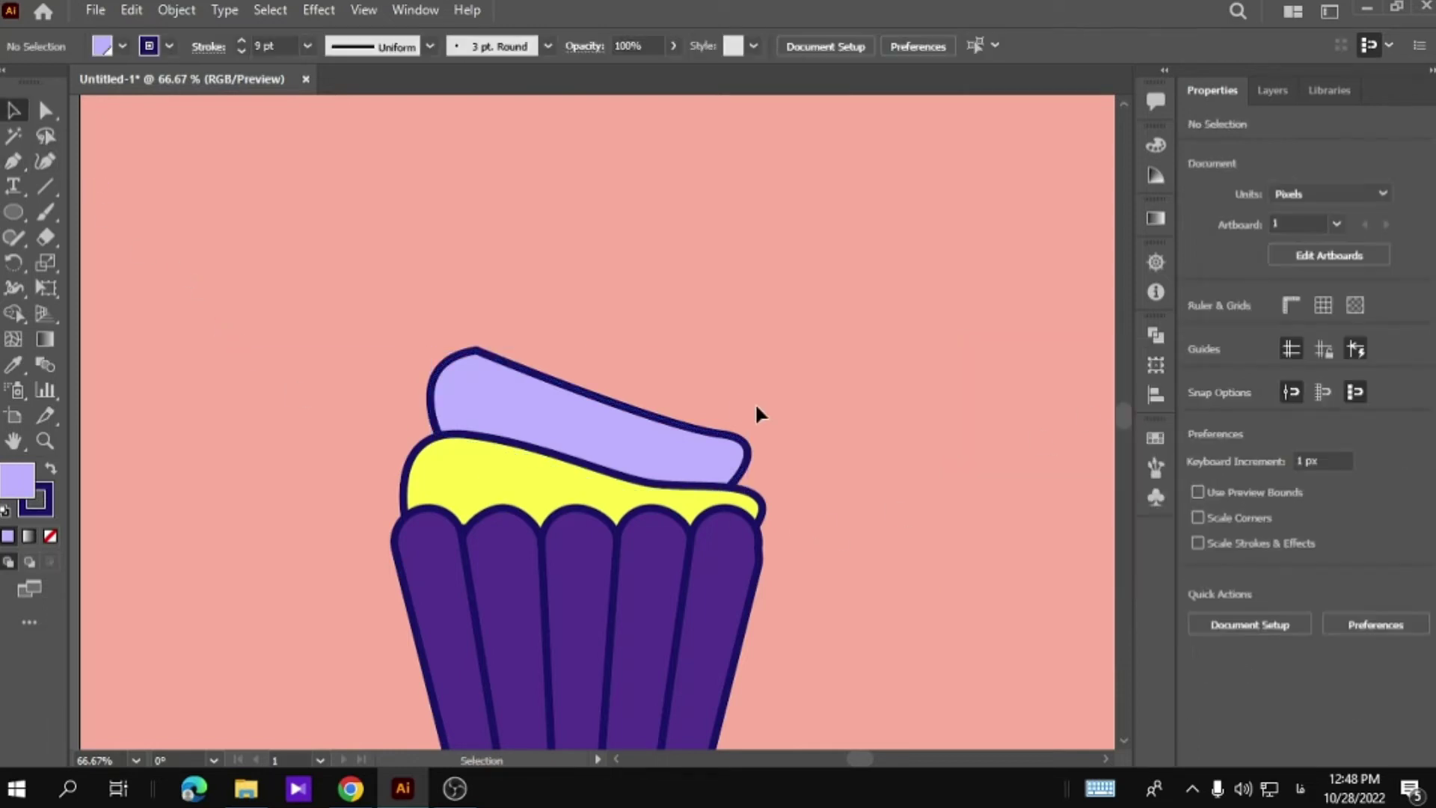
Draw a closed curling swirl with the Pen tool on top of the lavender frosting.
{"action": "left_click", "coordinate": [14, 161]}
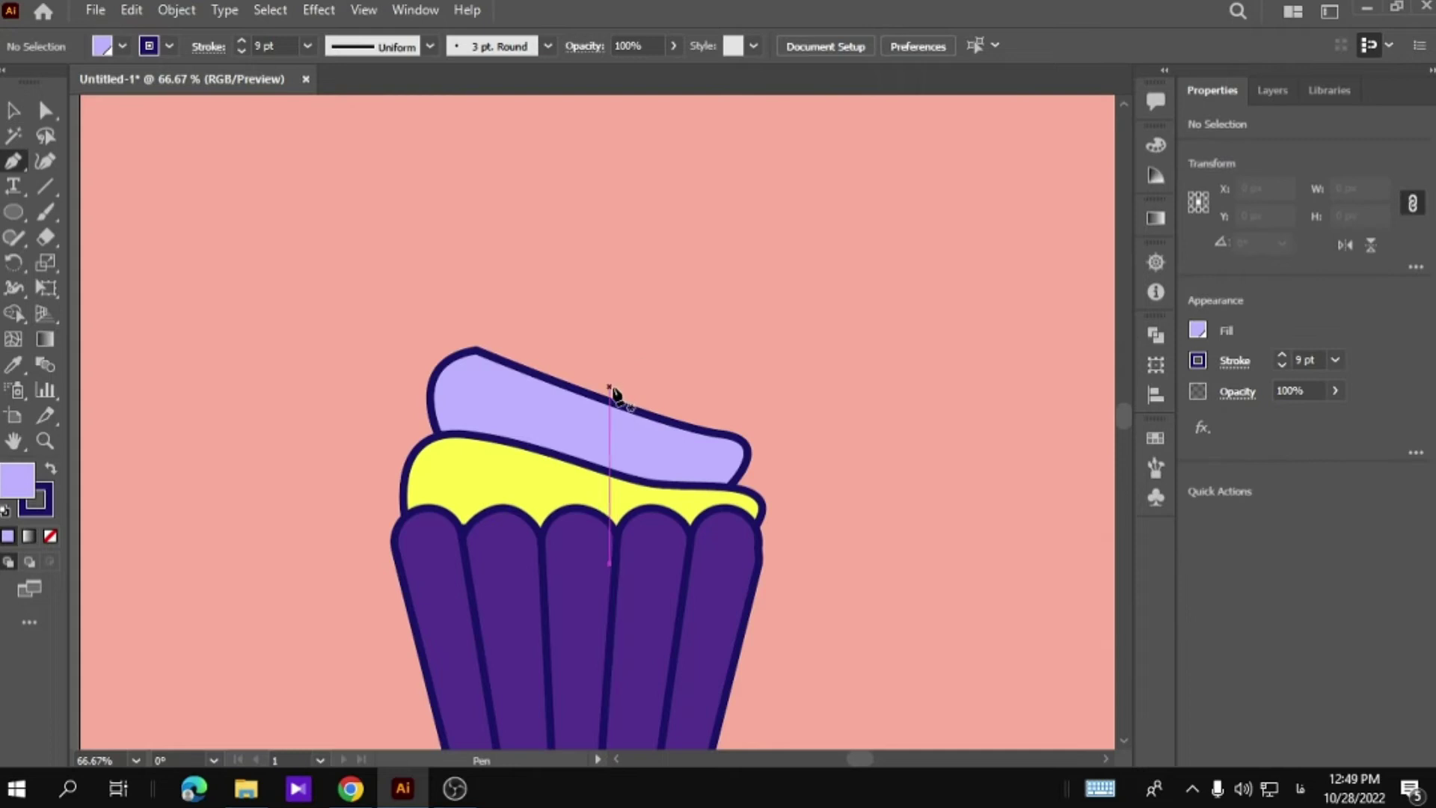
{"action": "left_click", "coordinate": [477, 350]}
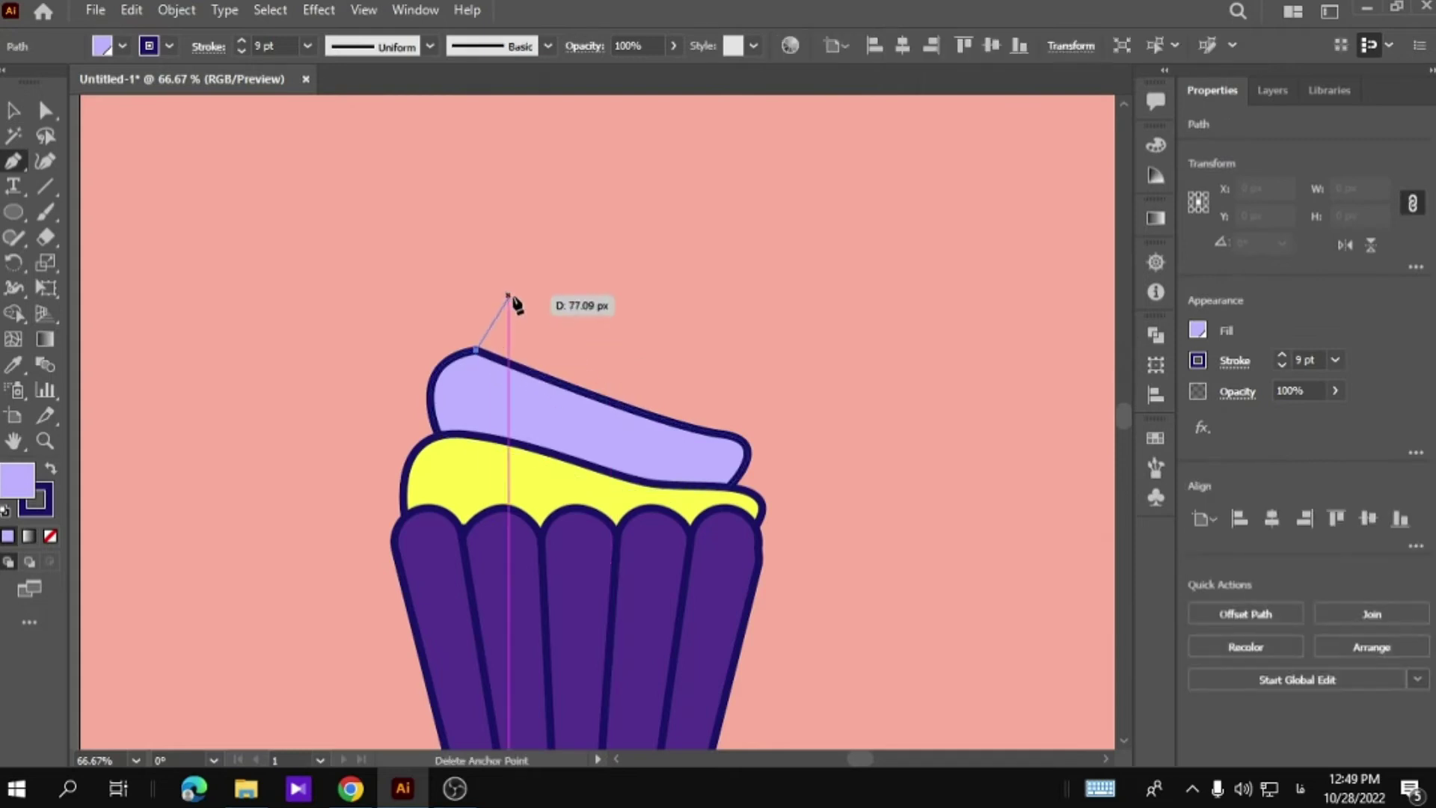
{"action": "left_click_drag", "start_coordinate": [513, 289], "coordinate": [533, 302]}
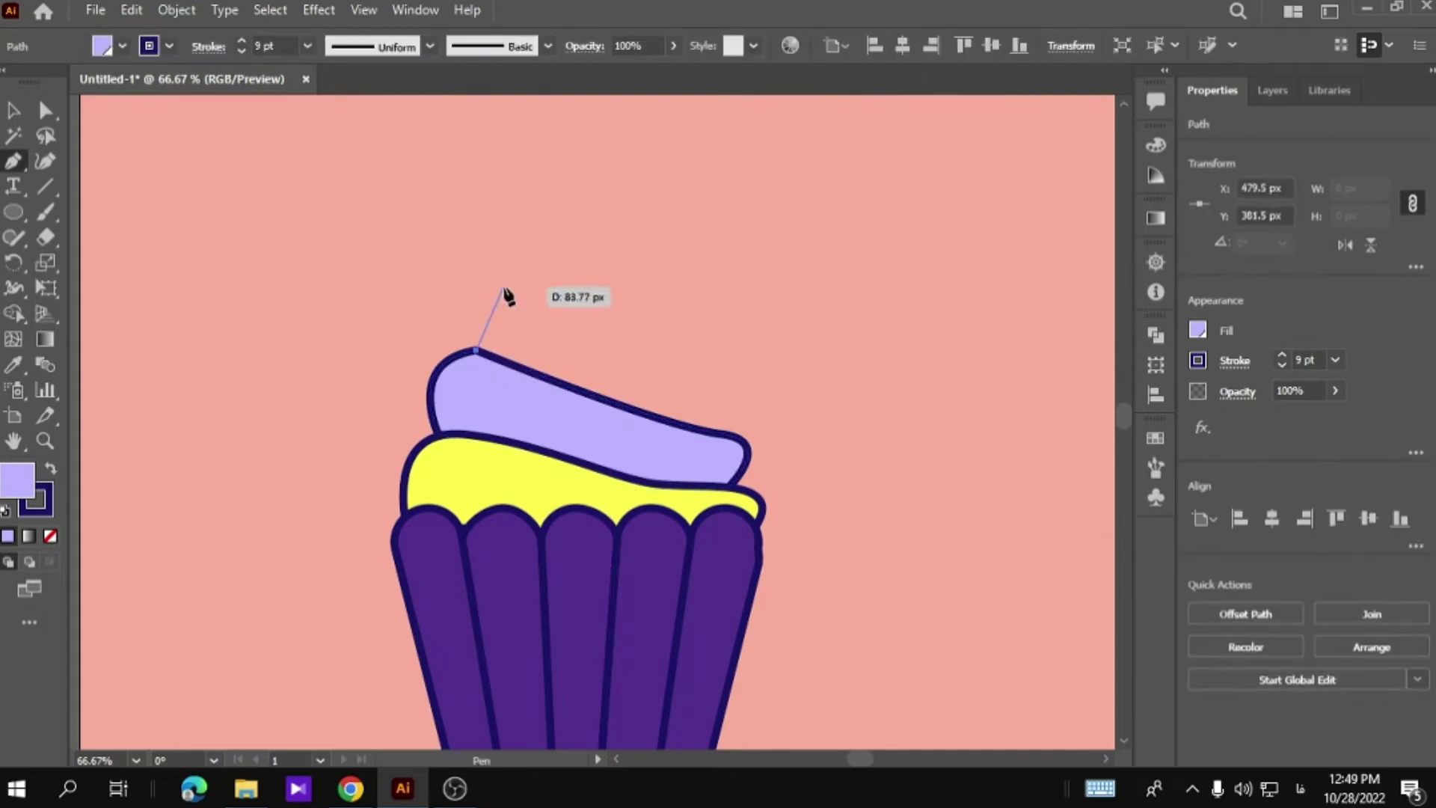
{"action": "key", "text": "ctrl+z"}
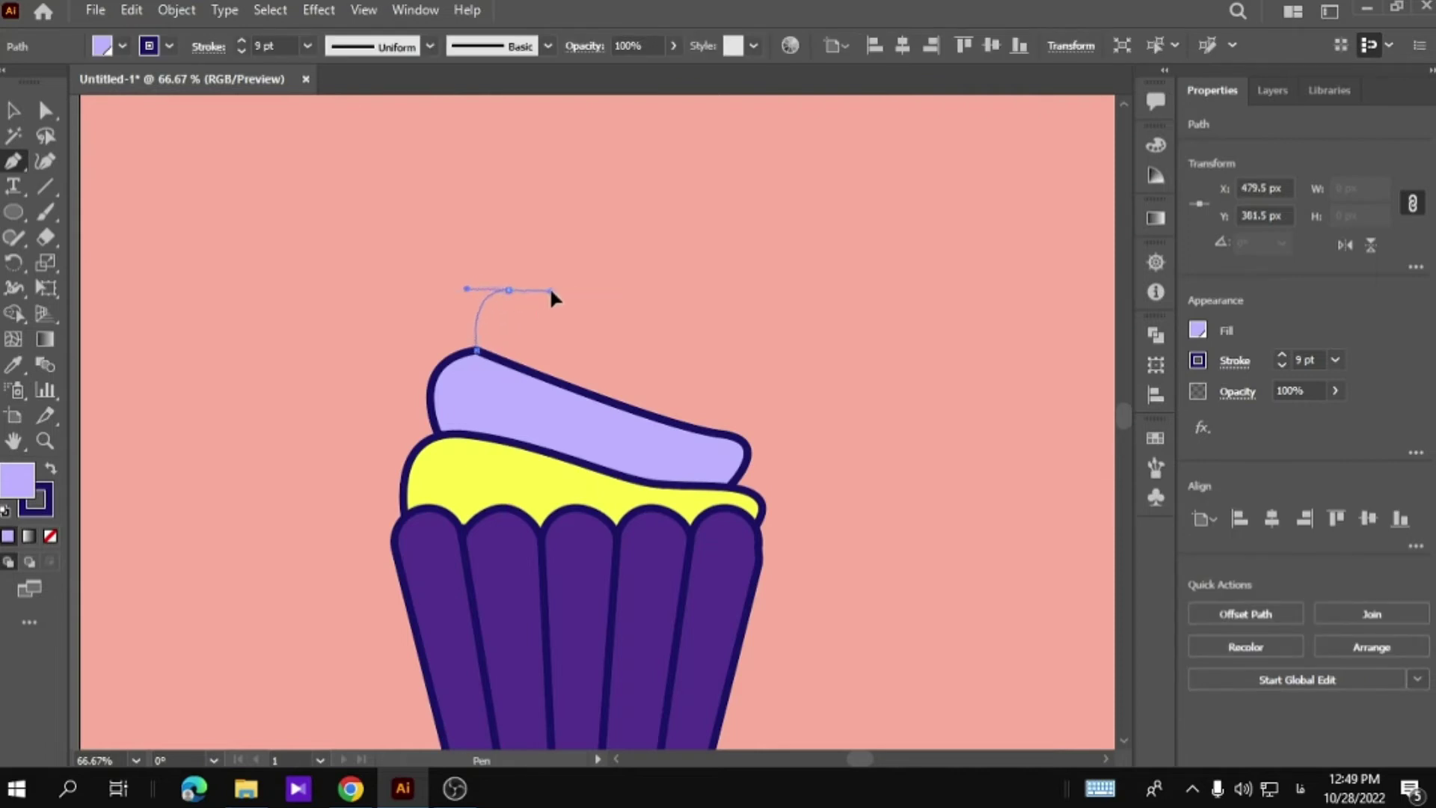
{"action": "left_click_drag", "start_coordinate": [551, 292], "coordinate": [578, 297]}
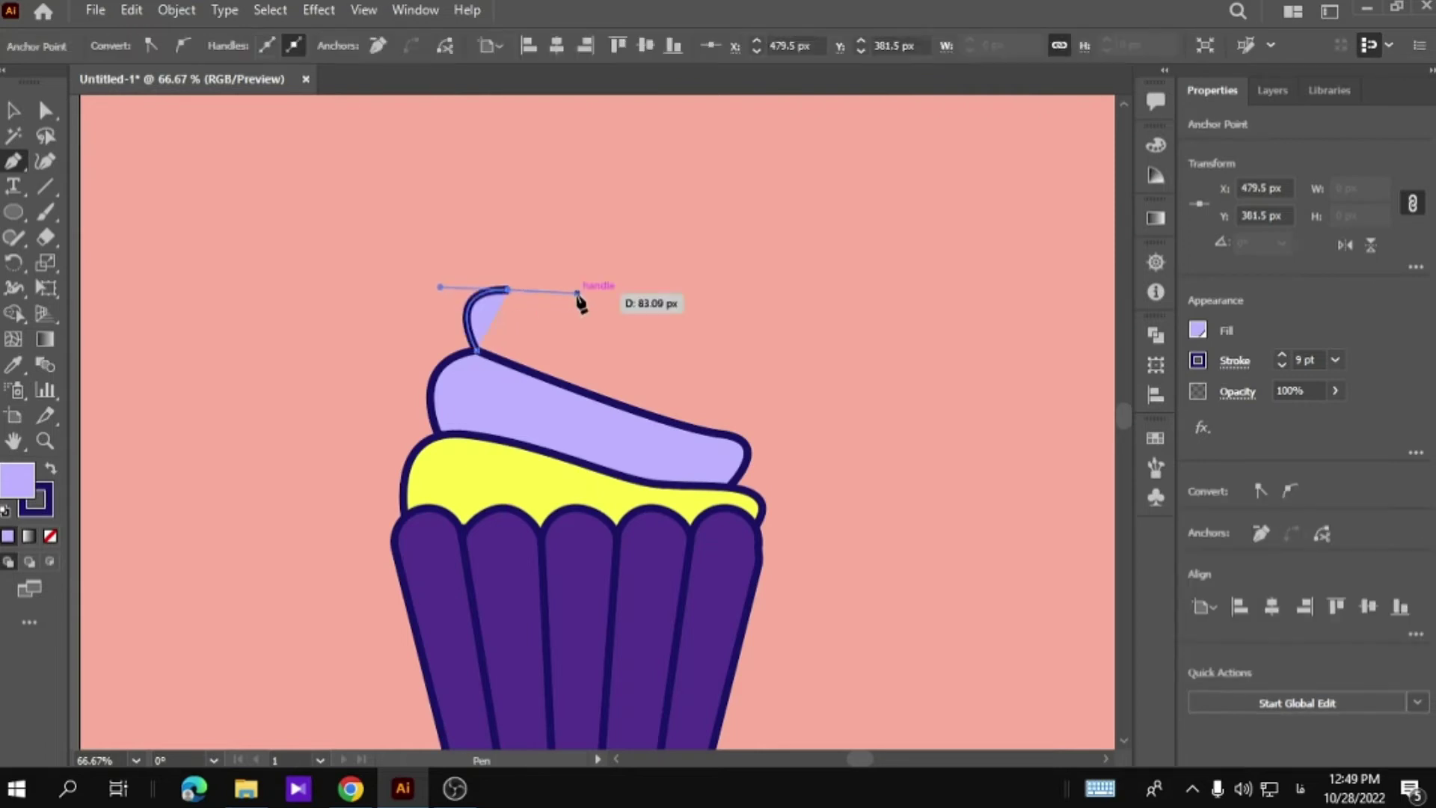
{"action": "mouse_move", "coordinate": [650, 351]}
{"action": "left_mouse_down"}
{"action": "mouse_move", "coordinate": [713, 345]}
{"action": "mouse_move", "coordinate": [745, 410]}
{"action": "mouse_move", "coordinate": [660, 476]}
{"action": "left_mouse_up"}
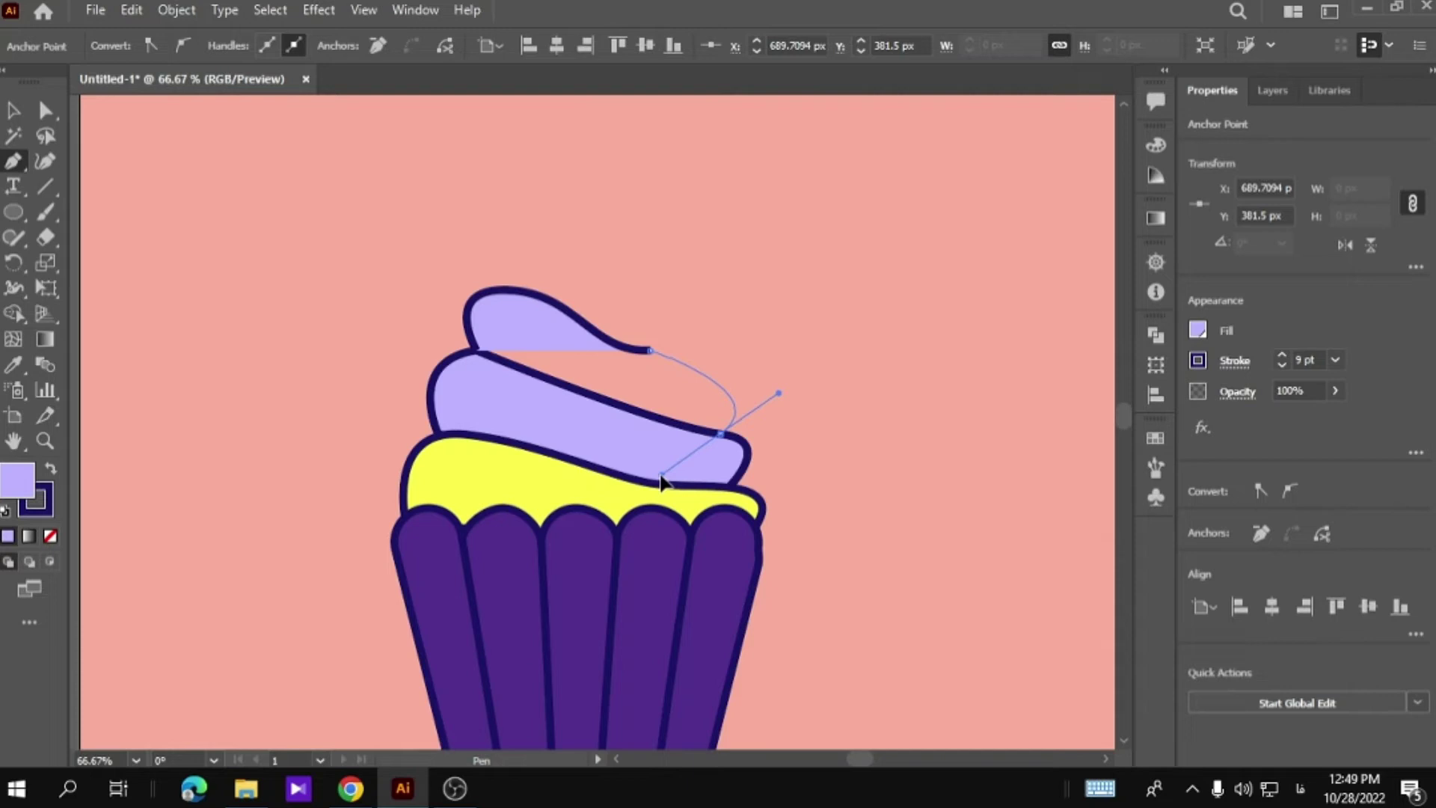
{"action": "mouse_move", "coordinate": [477, 350]}
{"action": "left_mouse_down"}
{"action": "mouse_move", "coordinate": [522, 494]}
{"action": "mouse_move", "coordinate": [481, 362]}
{"action": "left_mouse_up"}
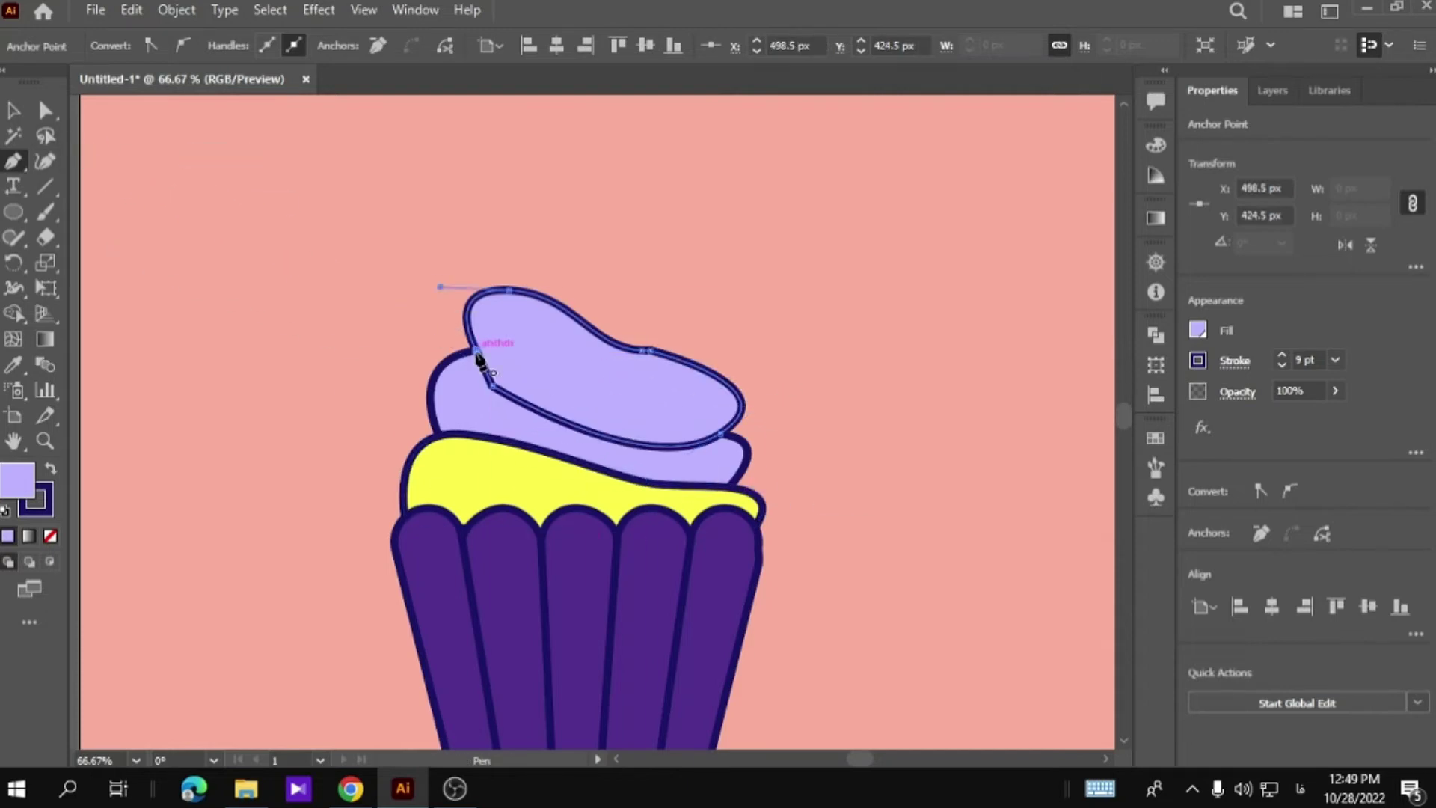
Move the new swirl in Layers to just above the Rectangle, behind the other frosting.
{"action": "left_click", "coordinate": [1293, 89]}
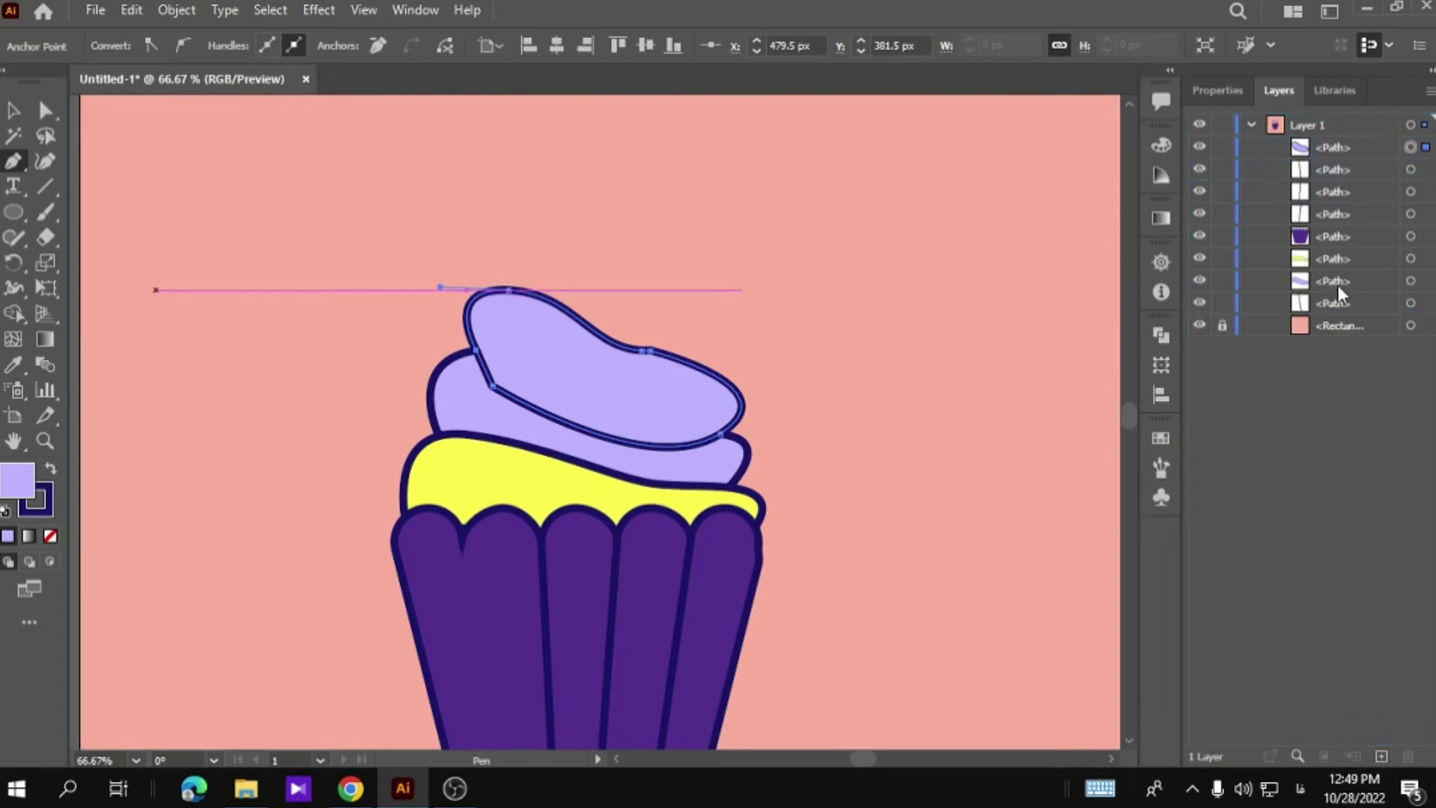
{"action": "left_click_drag", "start_coordinate": [1340, 147], "coordinate": [1340, 313]}
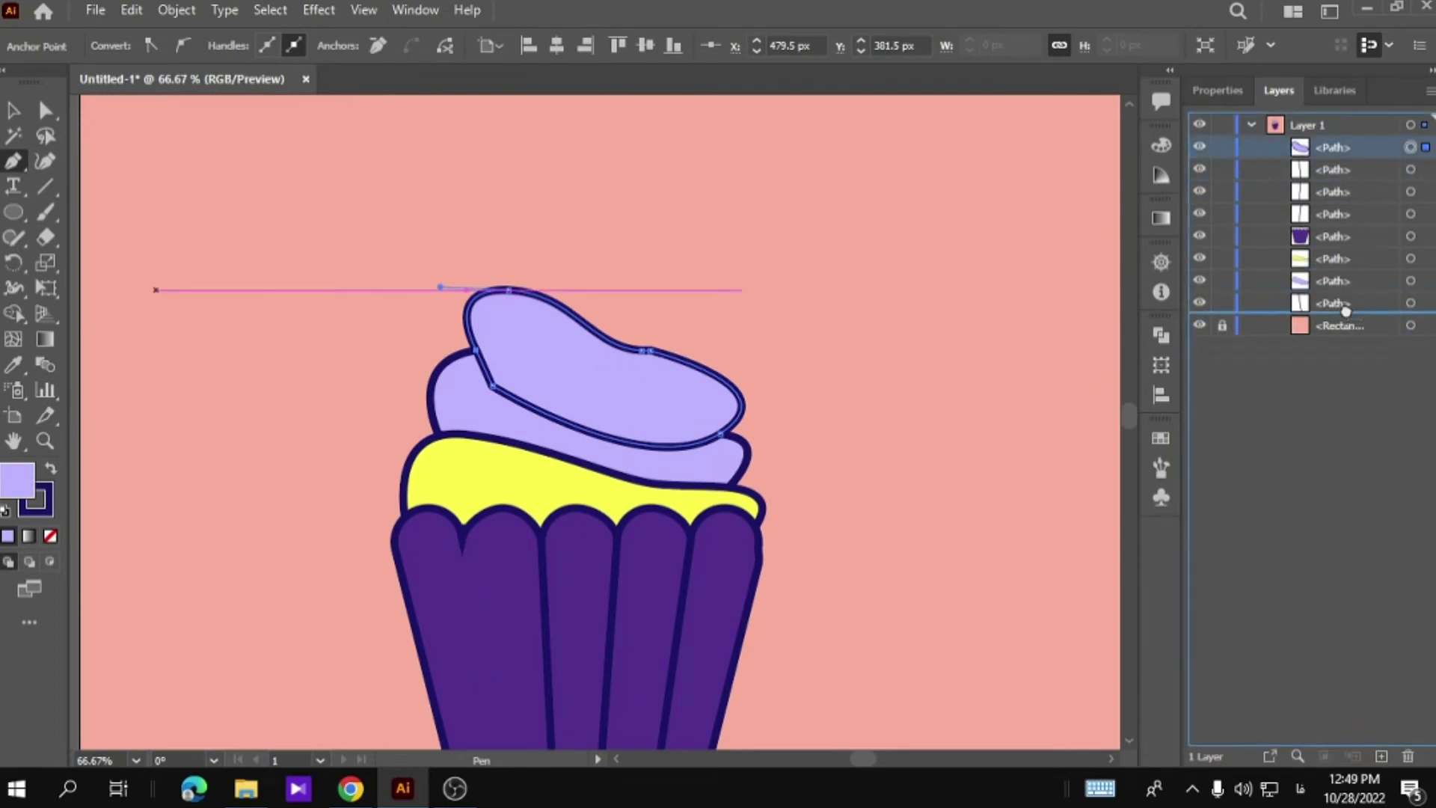
{"action": "left_click", "coordinate": [1218, 90]}
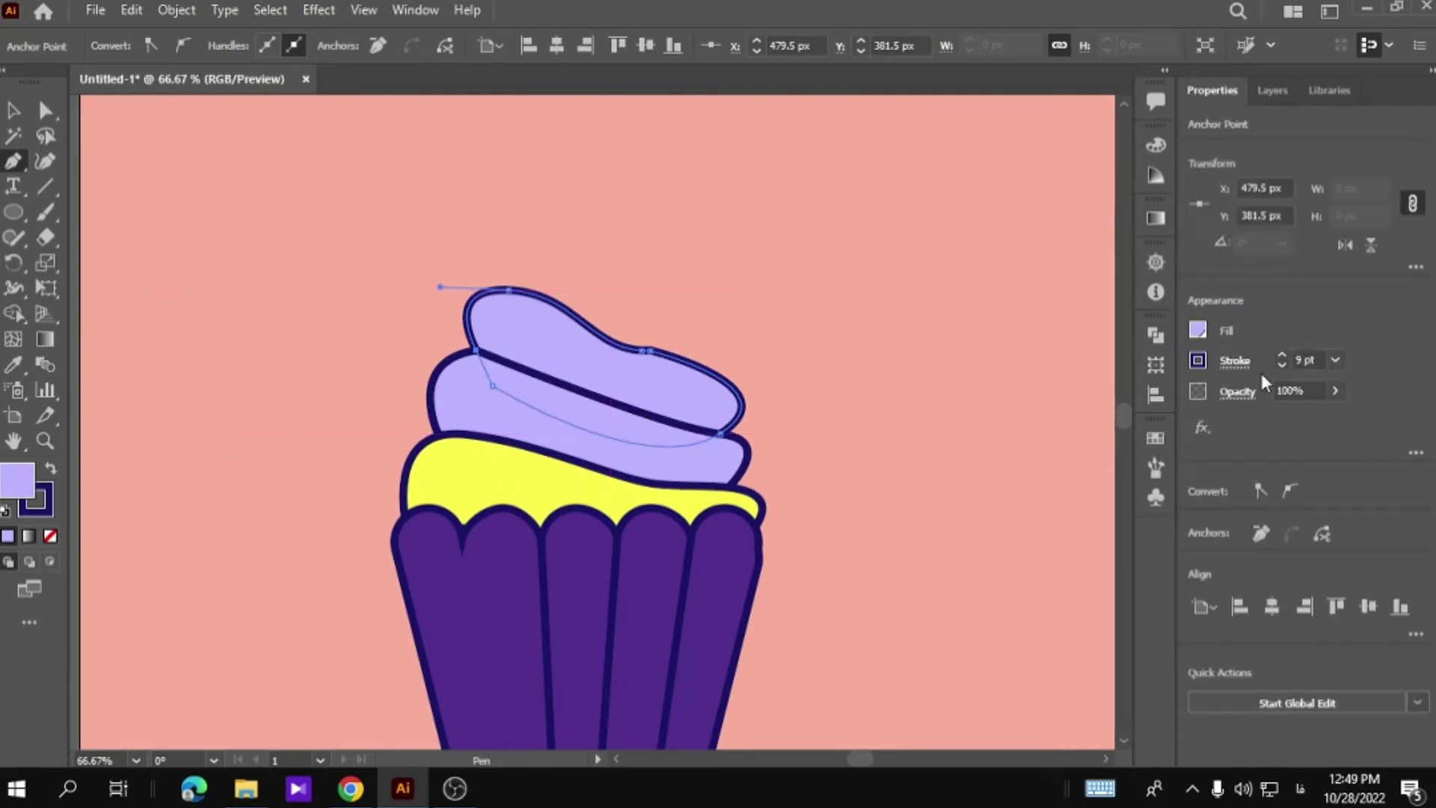
{"action": "left_click", "coordinate": [1198, 329]}
Fill the top swirl pink, then deepen it to rose pink #ff5072 in the Color Picker.
{"action": "left_click", "coordinate": [1070, 502]}
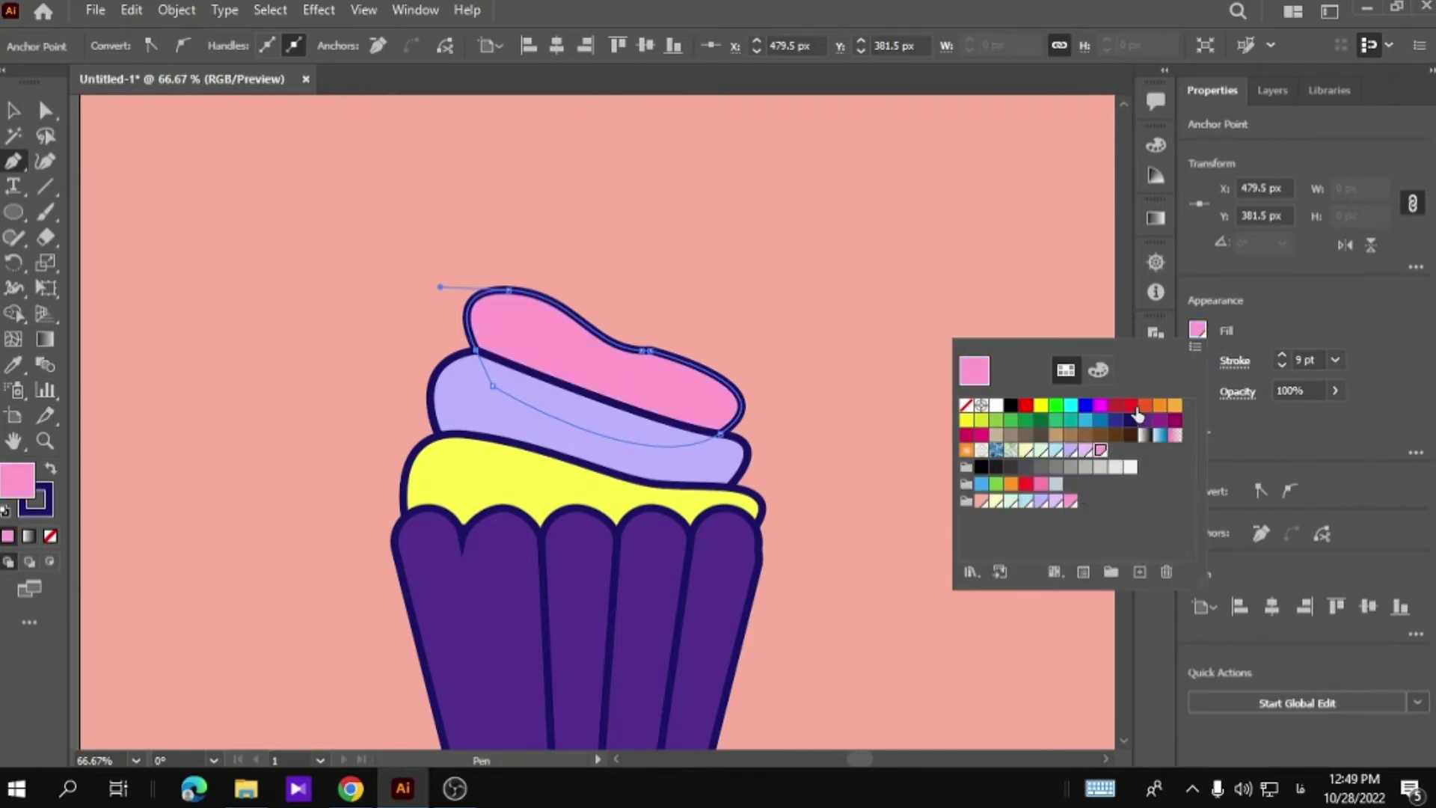
{"action": "double_click", "coordinate": [27, 484]}
{"action": "left_click_drag", "start_coordinate": [1087, 393], "coordinate": [1095, 388]}
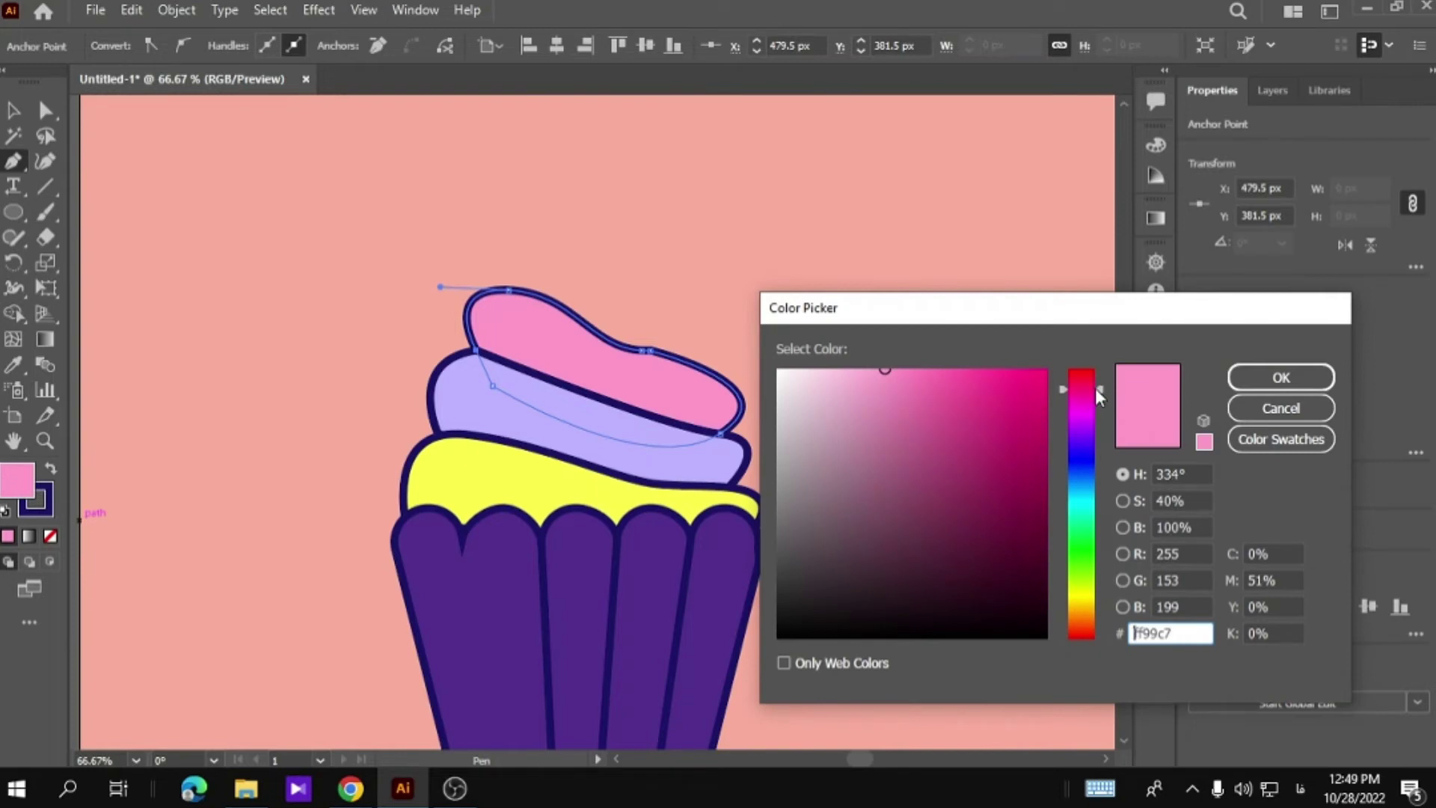
{"action": "mouse_move", "coordinate": [936, 390]}
{"action": "left_mouse_down"}
{"action": "mouse_move", "coordinate": [930, 371]}
{"action": "mouse_move", "coordinate": [1019, 366]}
{"action": "mouse_move", "coordinate": [963, 369]}
{"action": "left_mouse_up"}
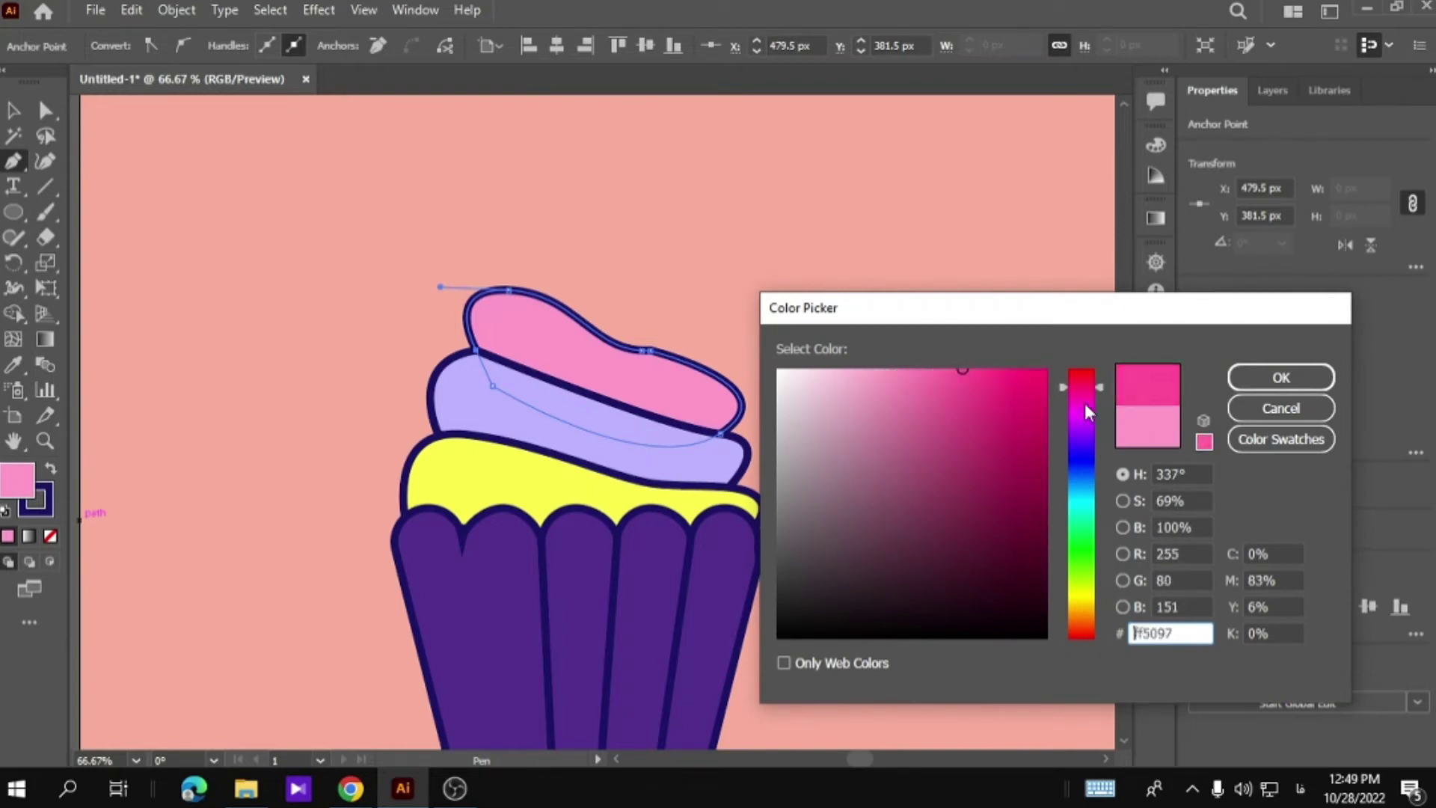
{"action": "left_click_drag", "start_coordinate": [1092, 391], "coordinate": [1090, 373]}
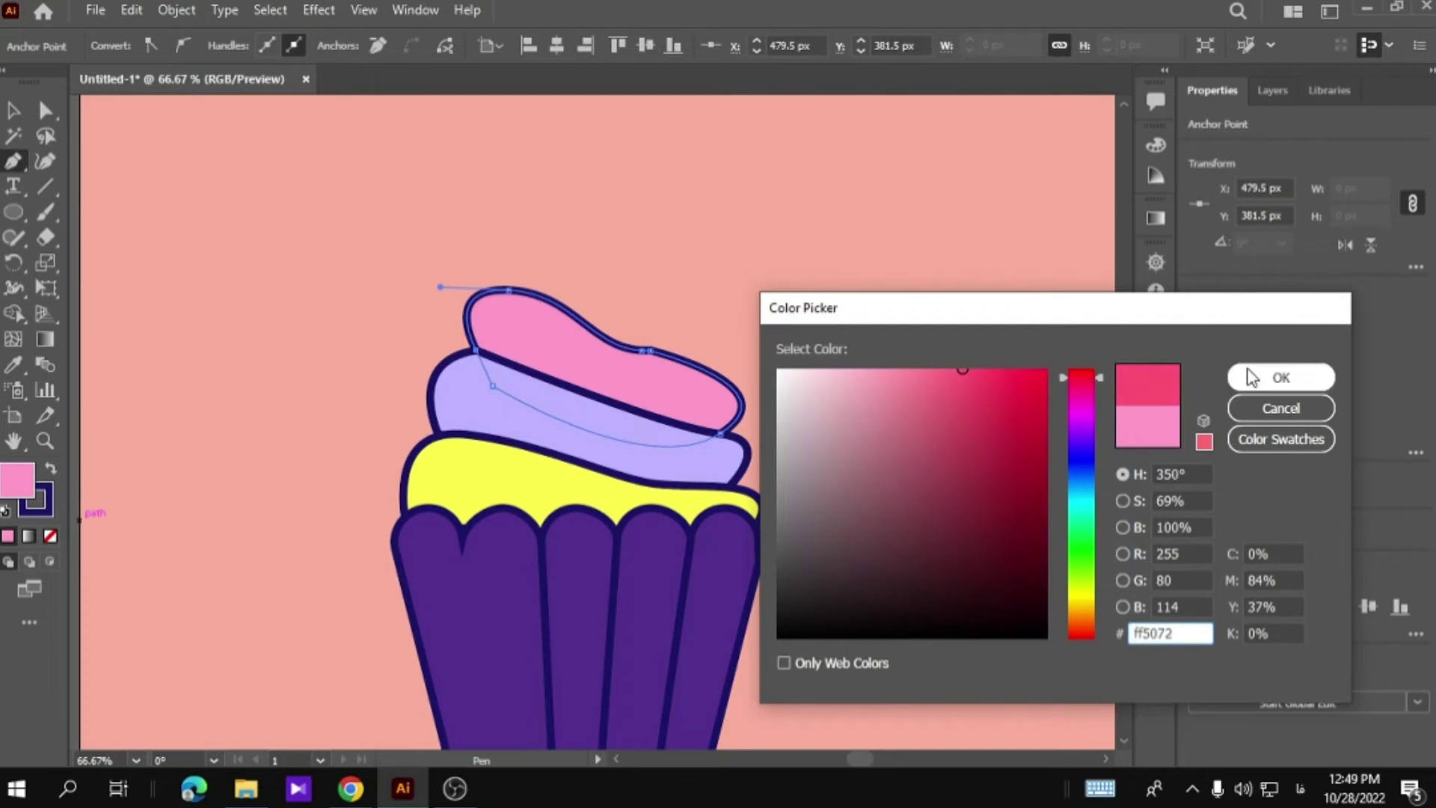
{"action": "left_click", "coordinate": [1280, 377]}
{"action": "left_click", "coordinate": [15, 112]}
{"action": "left_click", "coordinate": [697, 295]}
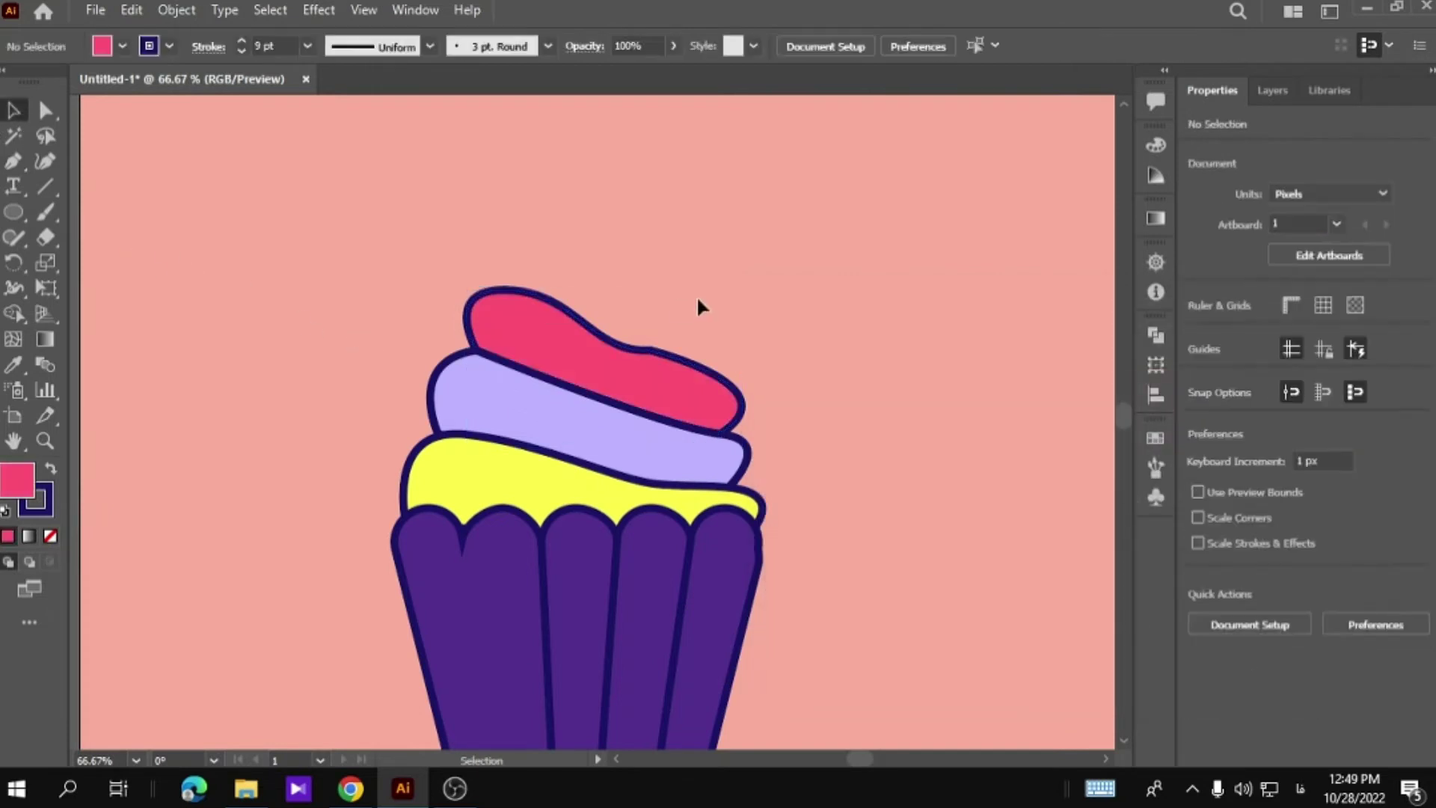
{"action": "left_click", "coordinate": [738, 409]}
{"action": "left_click", "coordinate": [45, 112]}
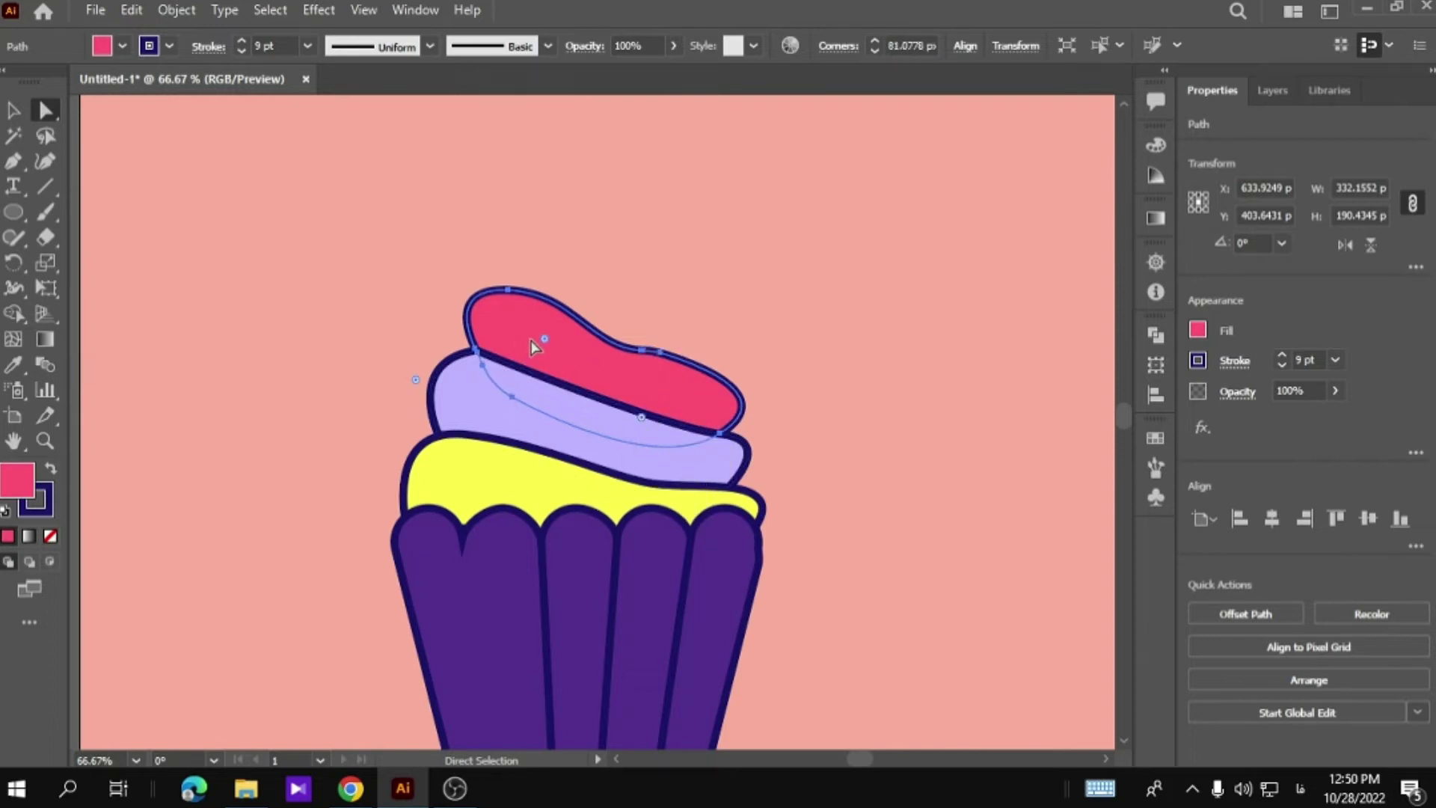
Nudge the anchors along the pink swirl's top edge with Direct Selection.
{"action": "left_click", "coordinate": [550, 378]}
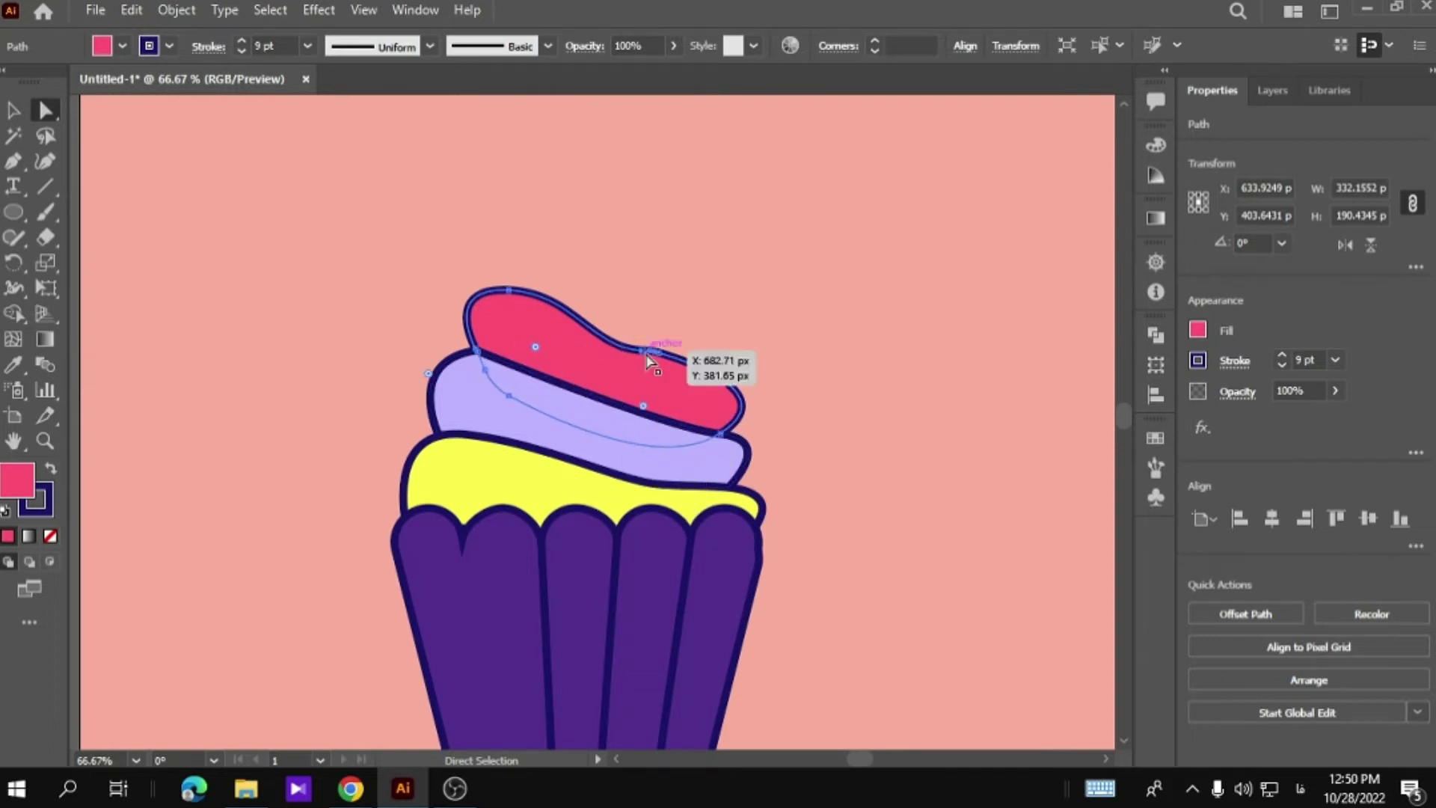
{"action": "left_click_drag", "start_coordinate": [648, 352], "coordinate": [625, 347]}
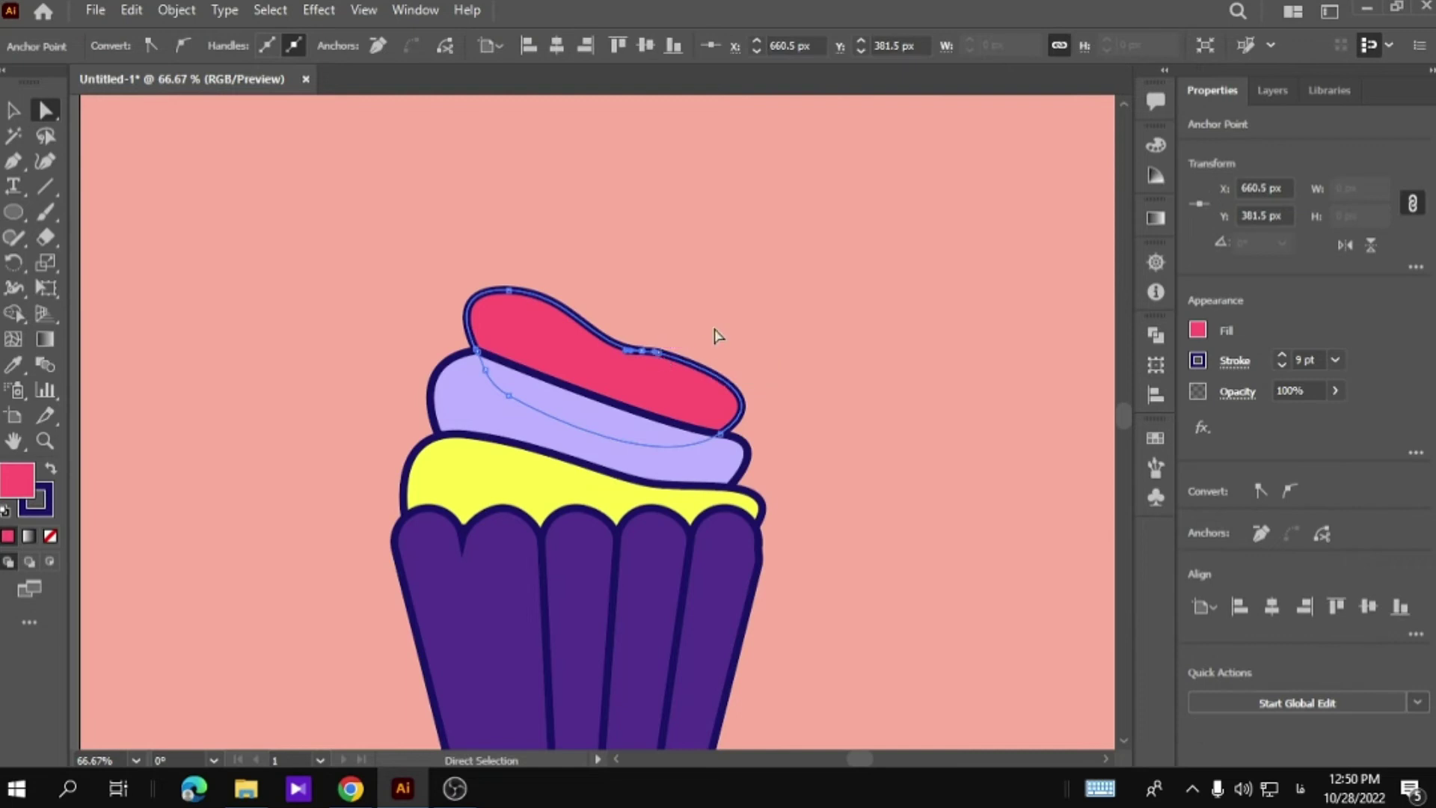
{"action": "left_click", "coordinate": [877, 358]}
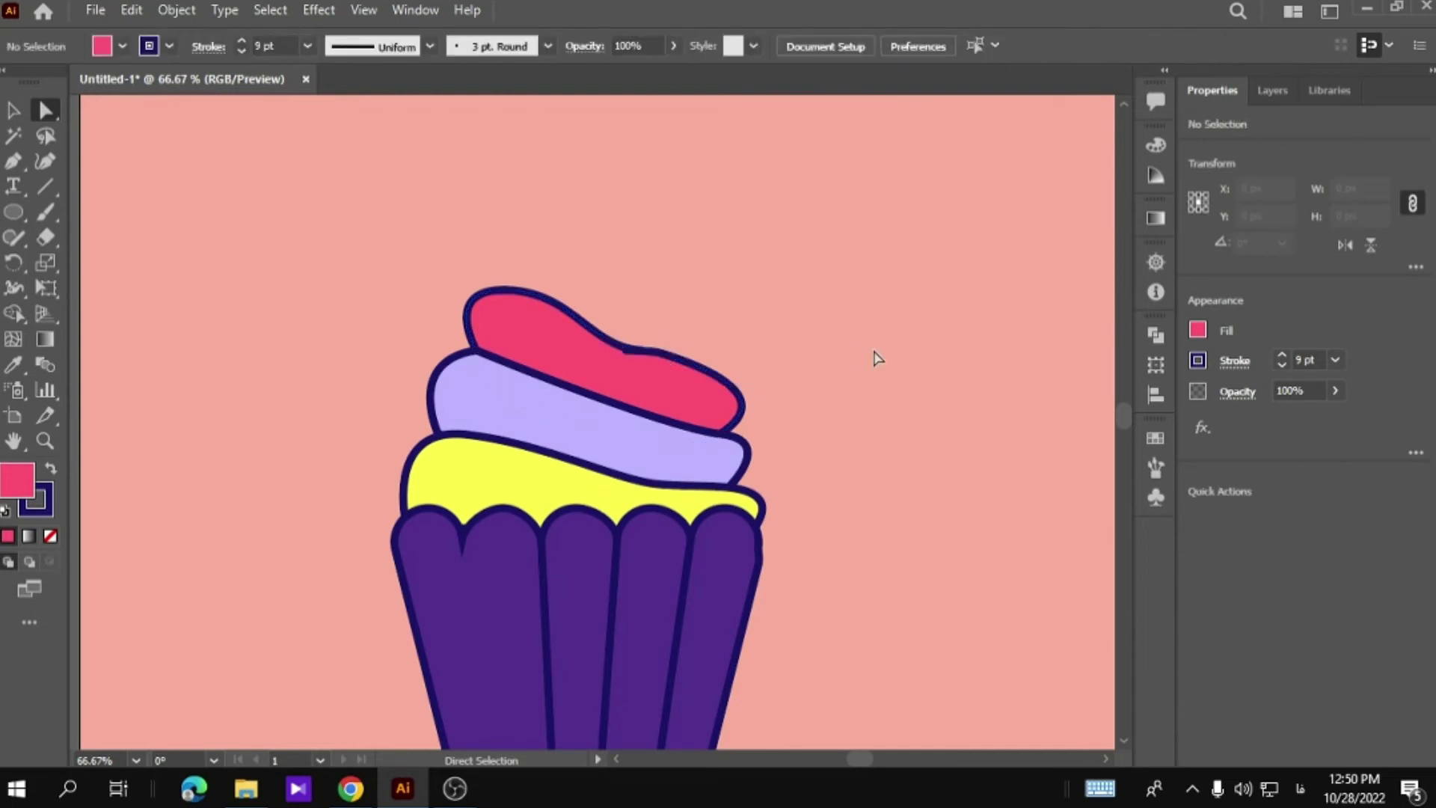
{"action": "mouse_move", "coordinate": [626, 348]}
{"action": "left_mouse_down"}
{"action": "mouse_move", "coordinate": [608, 343]}
{"action": "mouse_move", "coordinate": [626, 353]}
{"action": "left_mouse_up"}
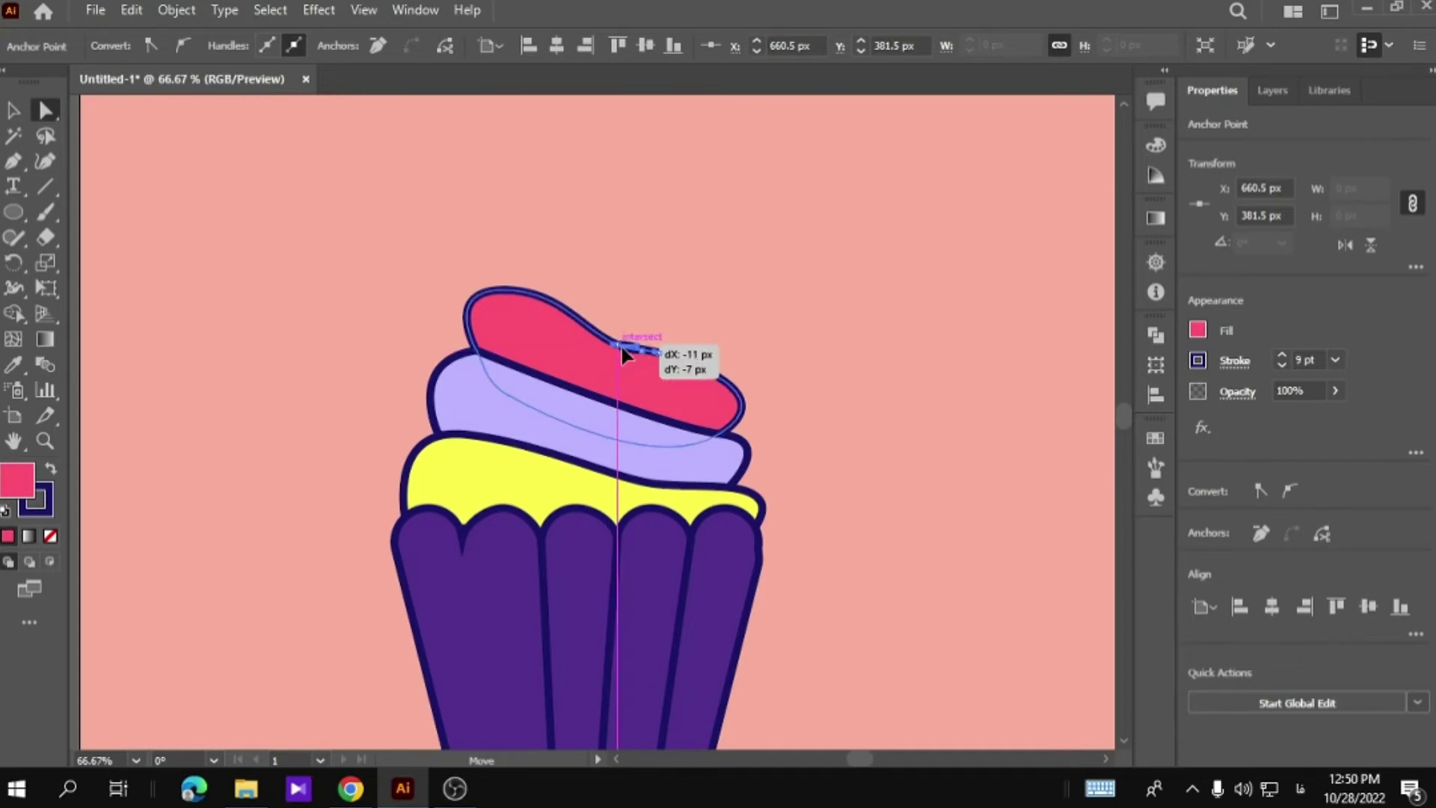
Zoom in and delete the notch anchor from the pink swirl's top edge.
{"action": "left_click", "coordinate": [45, 440]}
{"action": "left_click", "coordinate": [664, 369]}
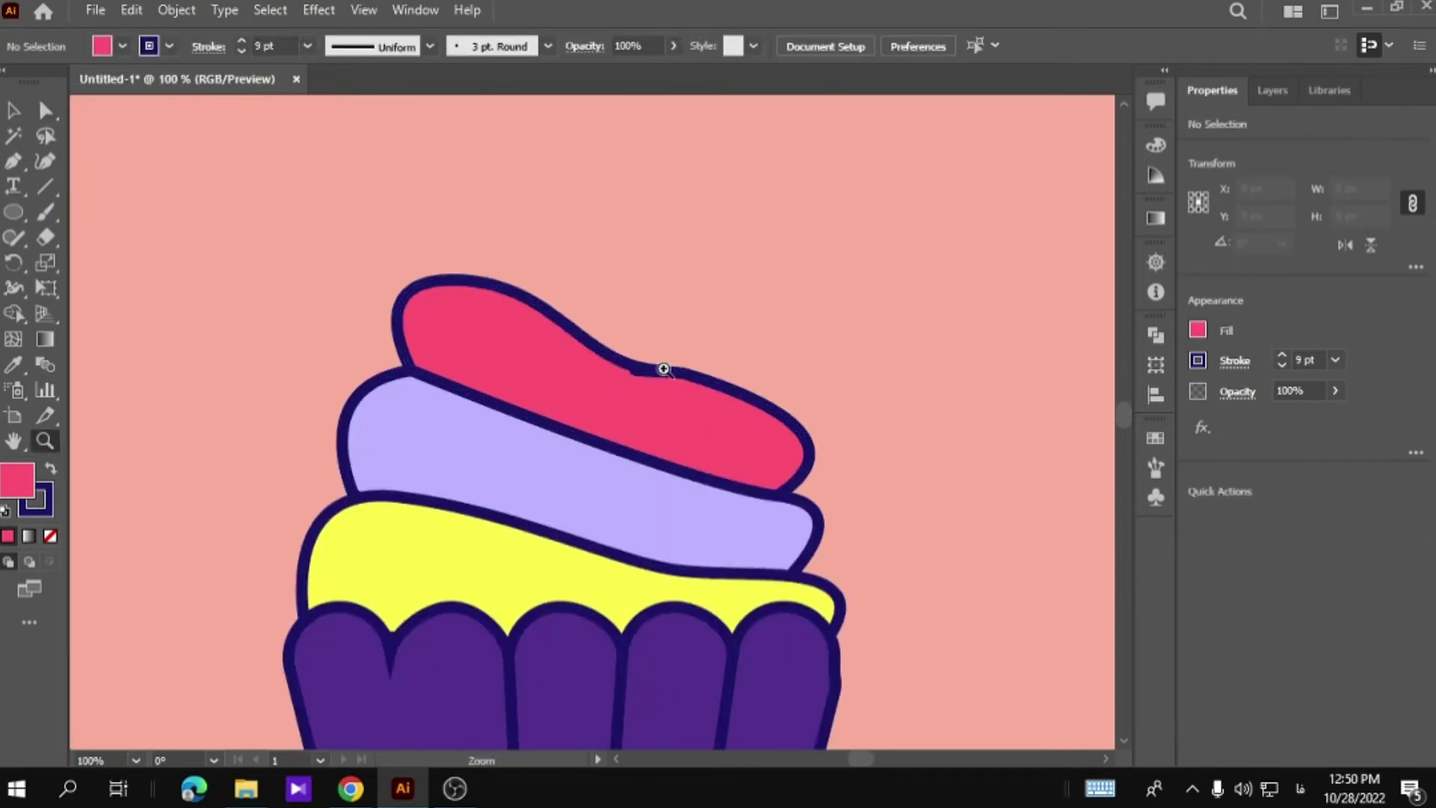
{"action": "left_click", "coordinate": [225, 218]}
{"action": "left_click_drag", "start_coordinate": [13, 160], "coordinate": [120, 214]}
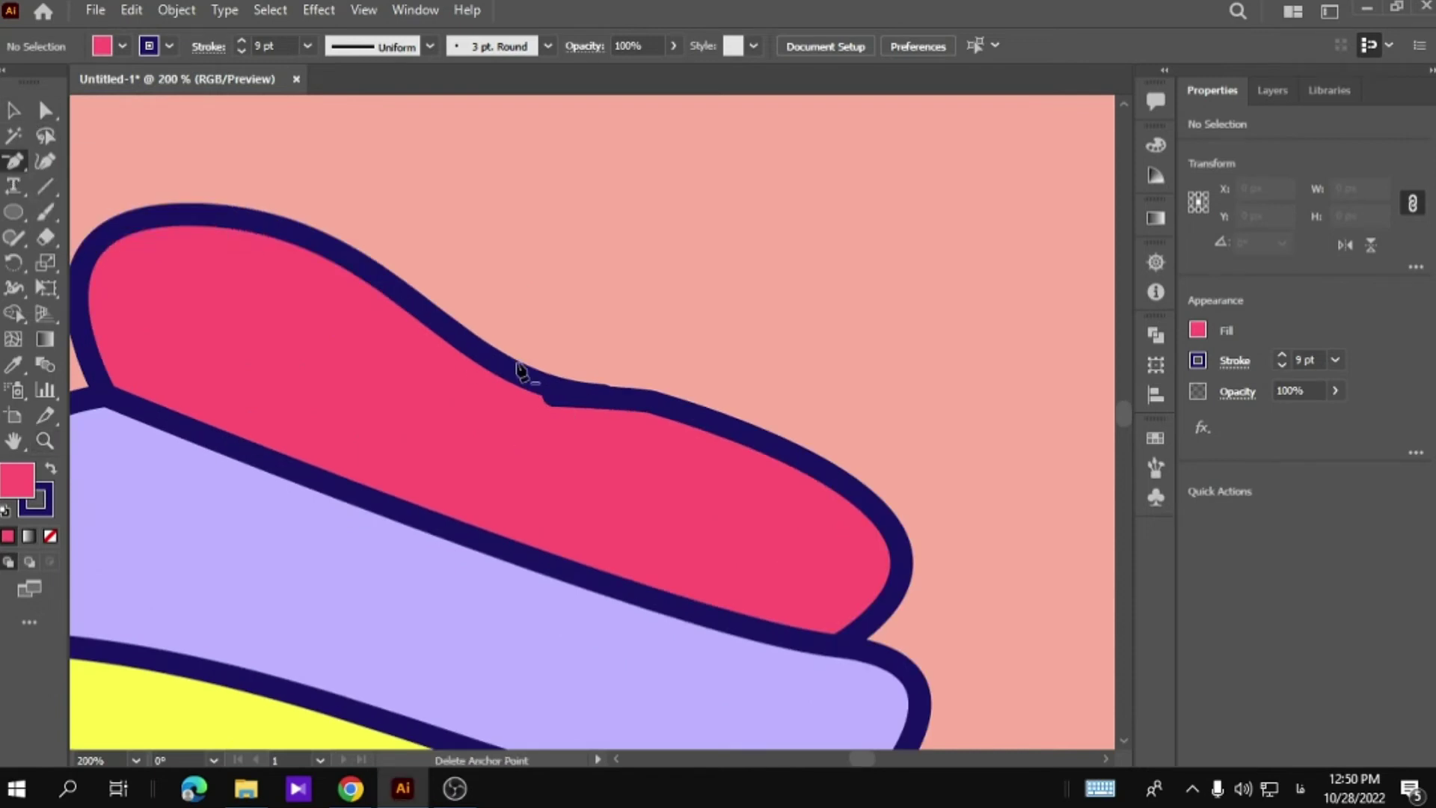
{"action": "left_click", "coordinate": [550, 397]}
{"action": "left_click", "coordinate": [734, 382]}
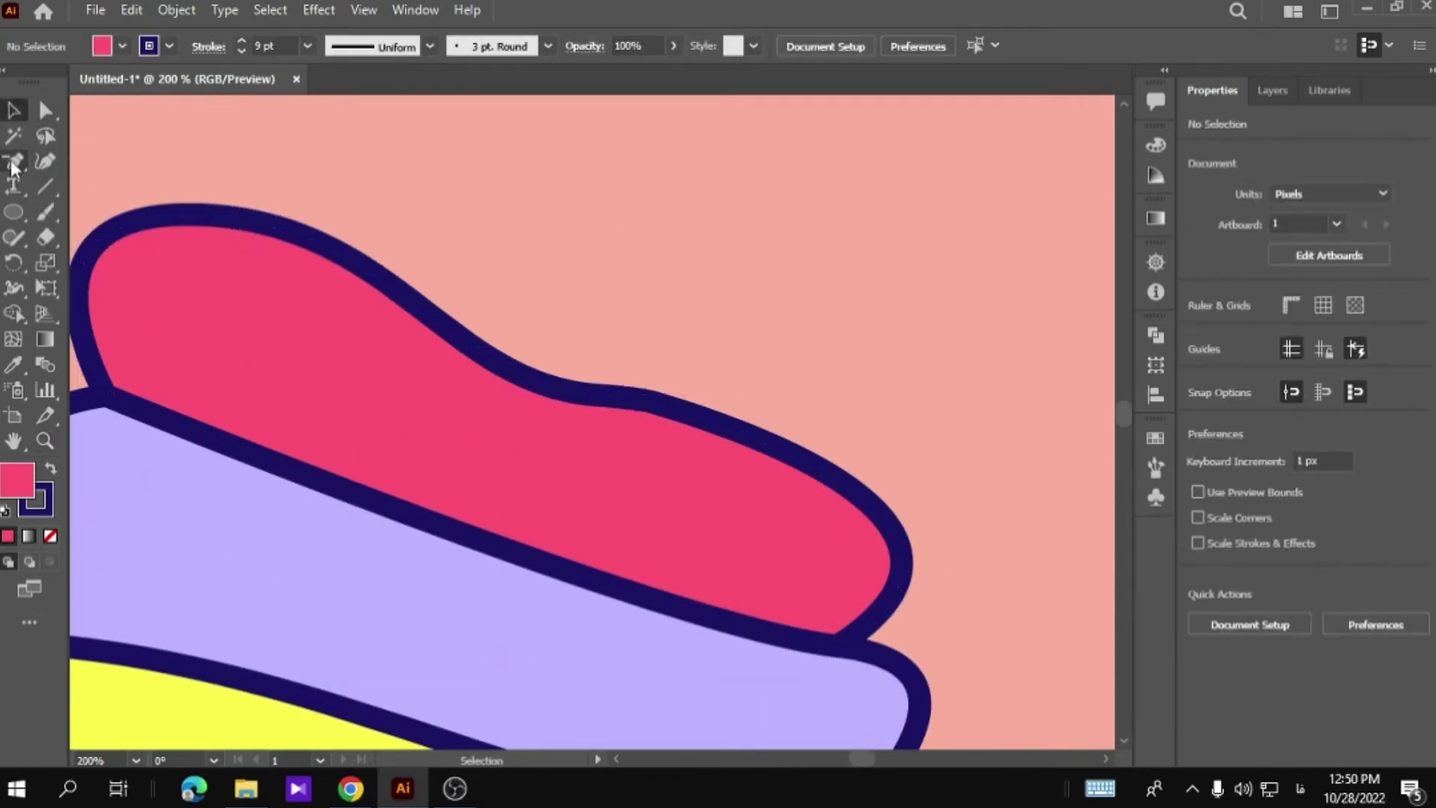
Drag the curve at the top-edge dip into a smooth wave, then deselect.
{"action": "left_click_drag", "start_coordinate": [13, 160], "coordinate": [82, 168]}
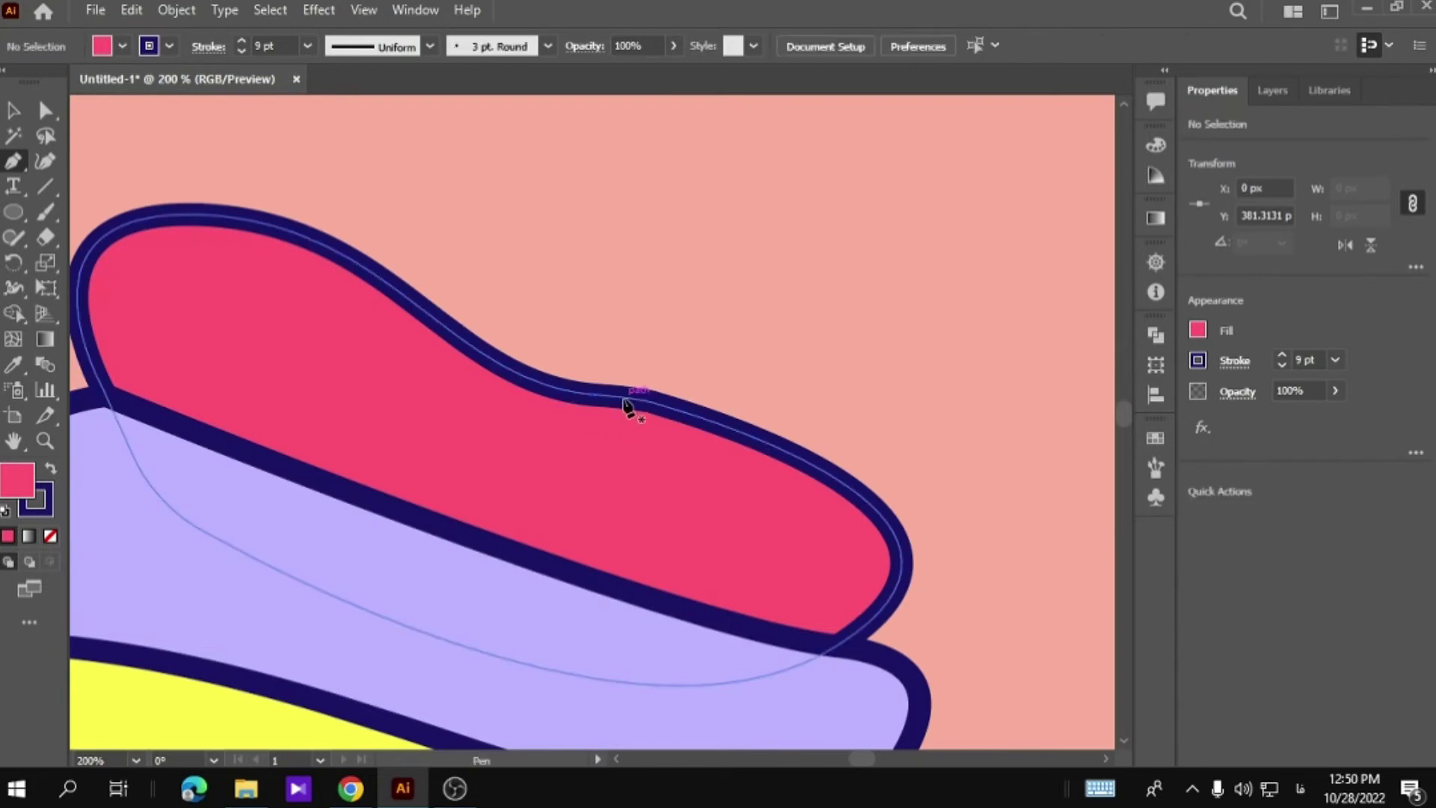
{"action": "key", "text": "a"}
{"action": "left_click", "coordinate": [657, 410]}
{"action": "left_click_drag", "start_coordinate": [657, 410], "coordinate": [421, 377]}
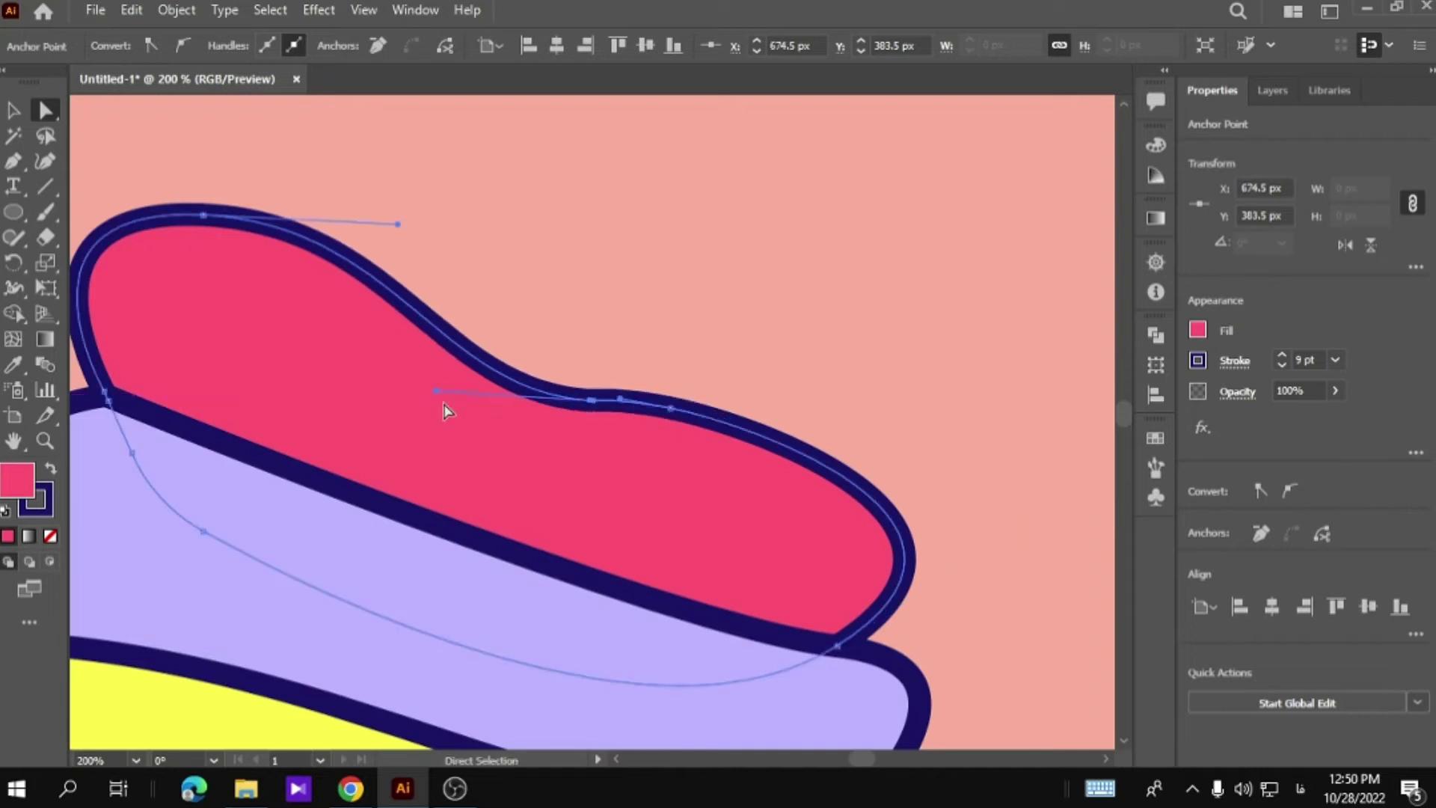
{"action": "left_click", "coordinate": [611, 403]}
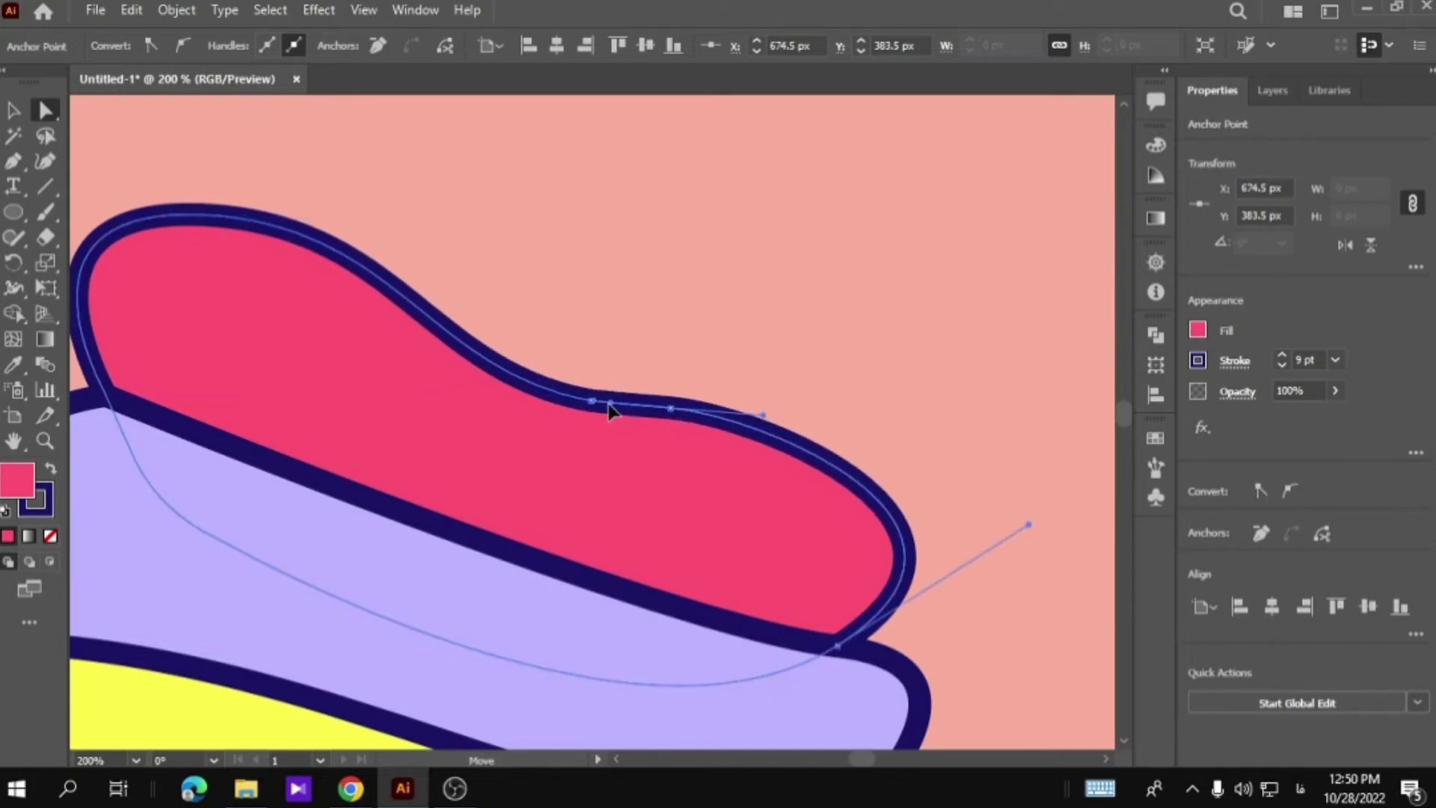
{"action": "key", "text": "ctrl+shift+a"}
Zoom in and draw a closed, pointed swirl tip above the frosting with the Pen tool.
{"action": "double_click", "coordinate": [13, 442]}
{"action": "left_click", "coordinate": [45, 441]}
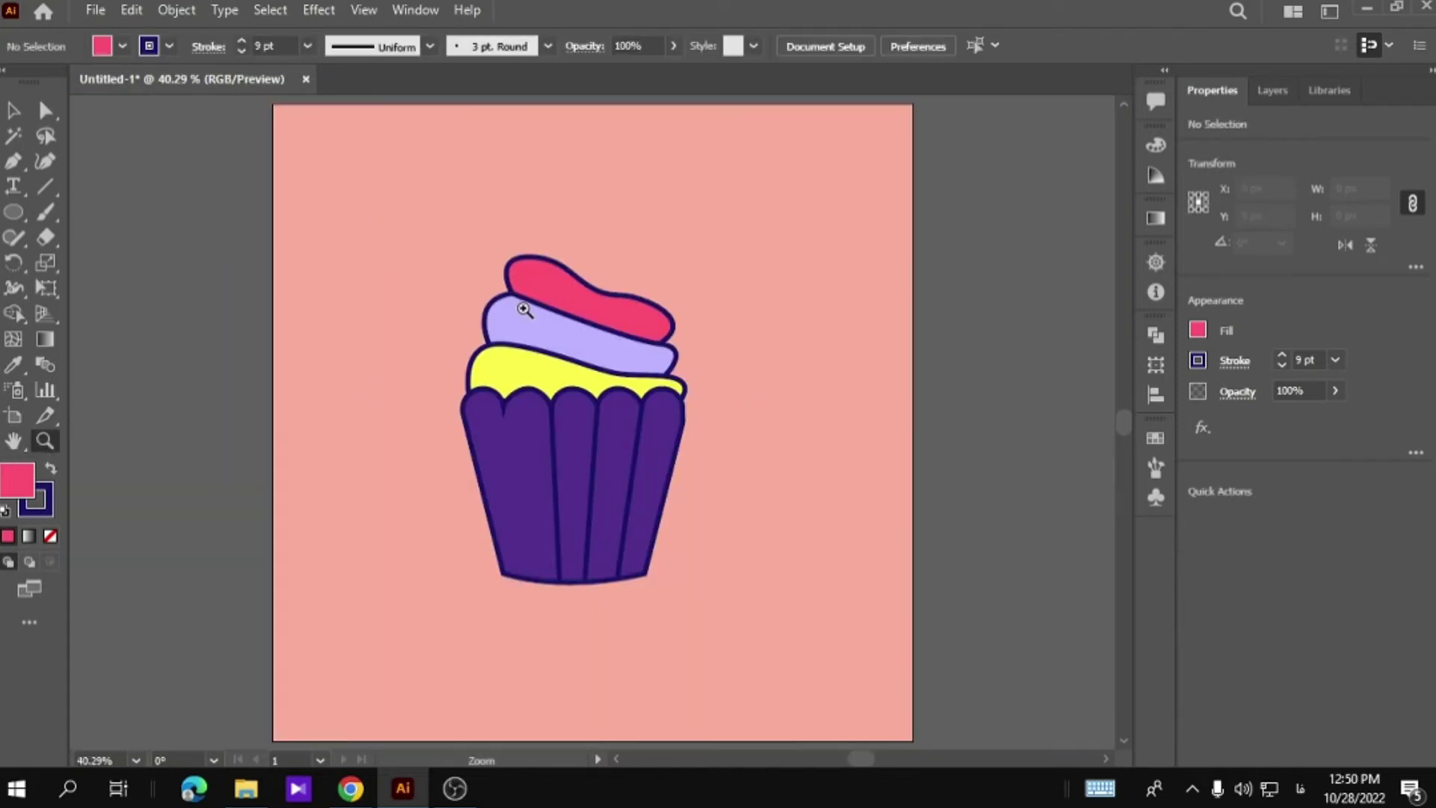
{"action": "left_click", "coordinate": [671, 412]}
{"action": "left_click", "coordinate": [620, 381]}
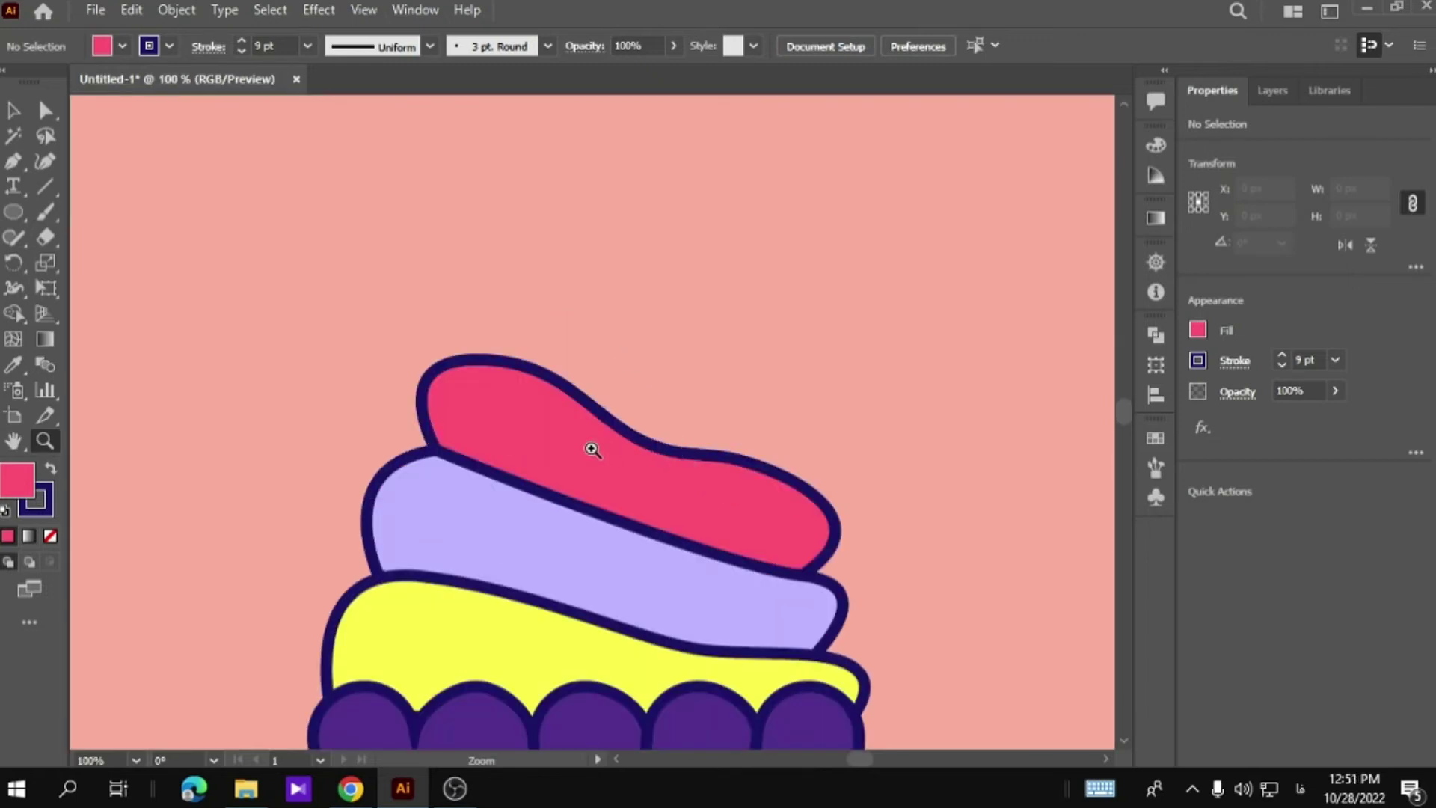
{"action": "left_click", "coordinate": [14, 160]}
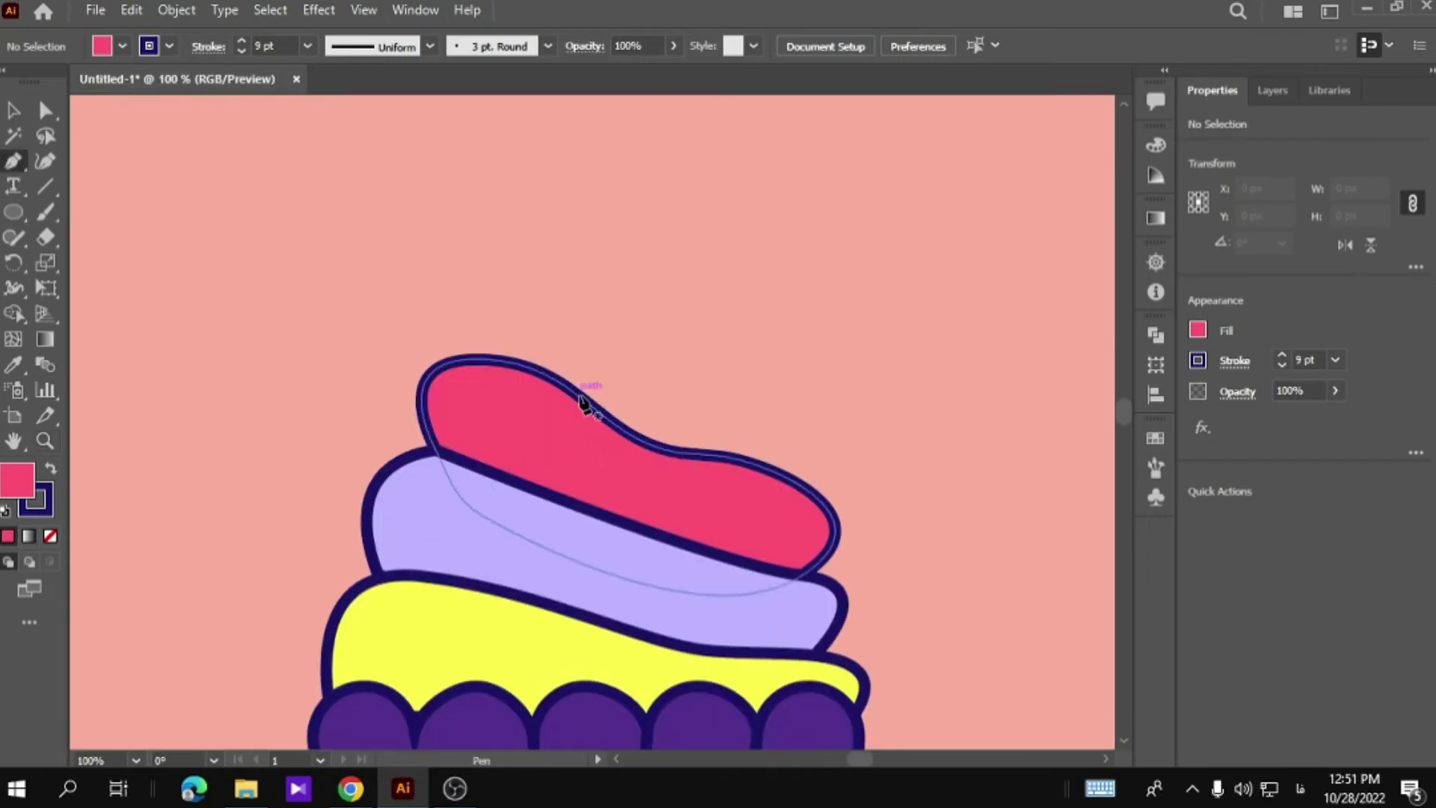
{"action": "left_click", "coordinate": [520, 365]}
{"action": "left_click_drag", "start_coordinate": [596, 280], "coordinate": [678, 276]}
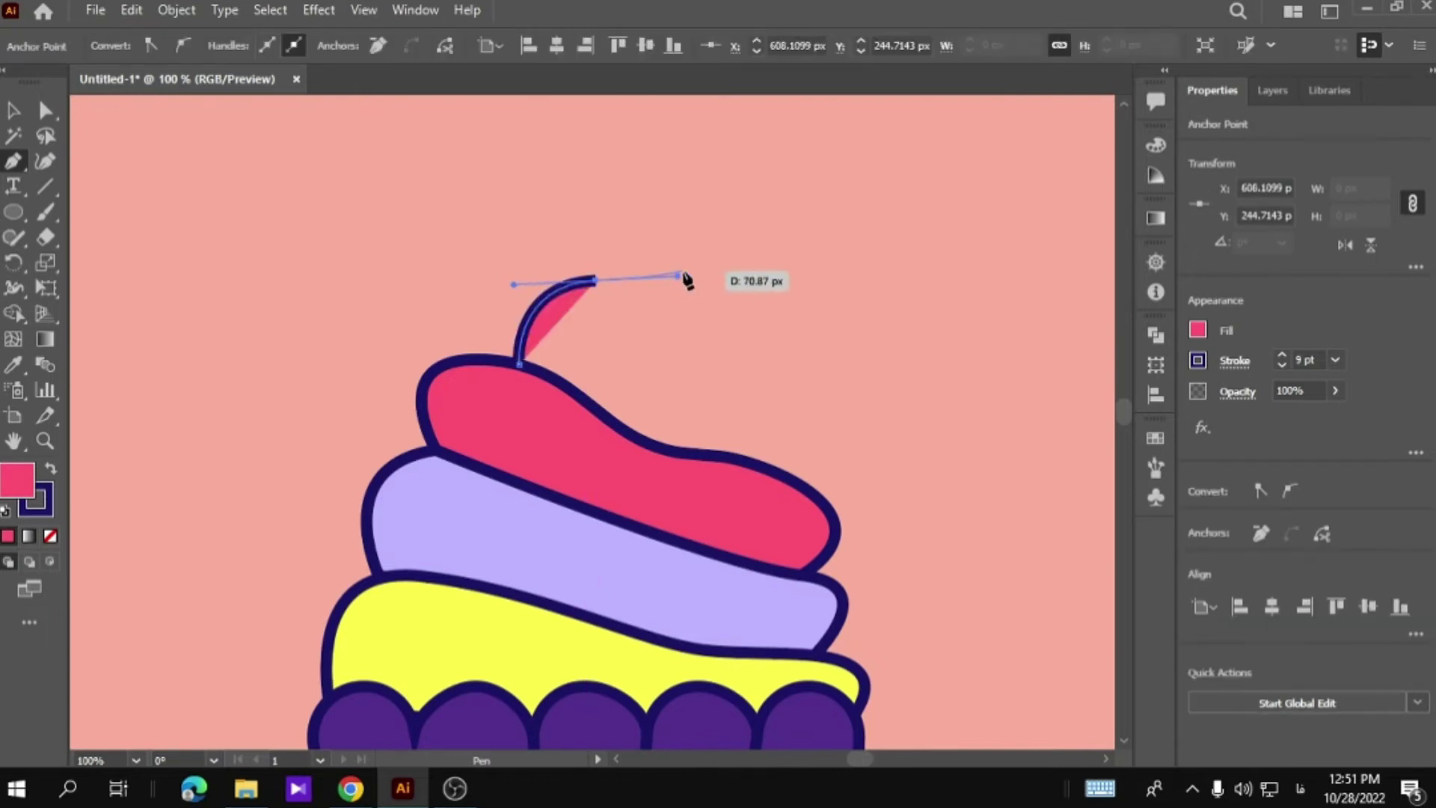
{"action": "key", "text": "ctrl+z"}
{"action": "mouse_move", "coordinate": [554, 292]}
{"action": "left_mouse_down"}
{"action": "mouse_move", "coordinate": [653, 265]}
{"action": "mouse_move", "coordinate": [619, 314]}
{"action": "left_mouse_up"}
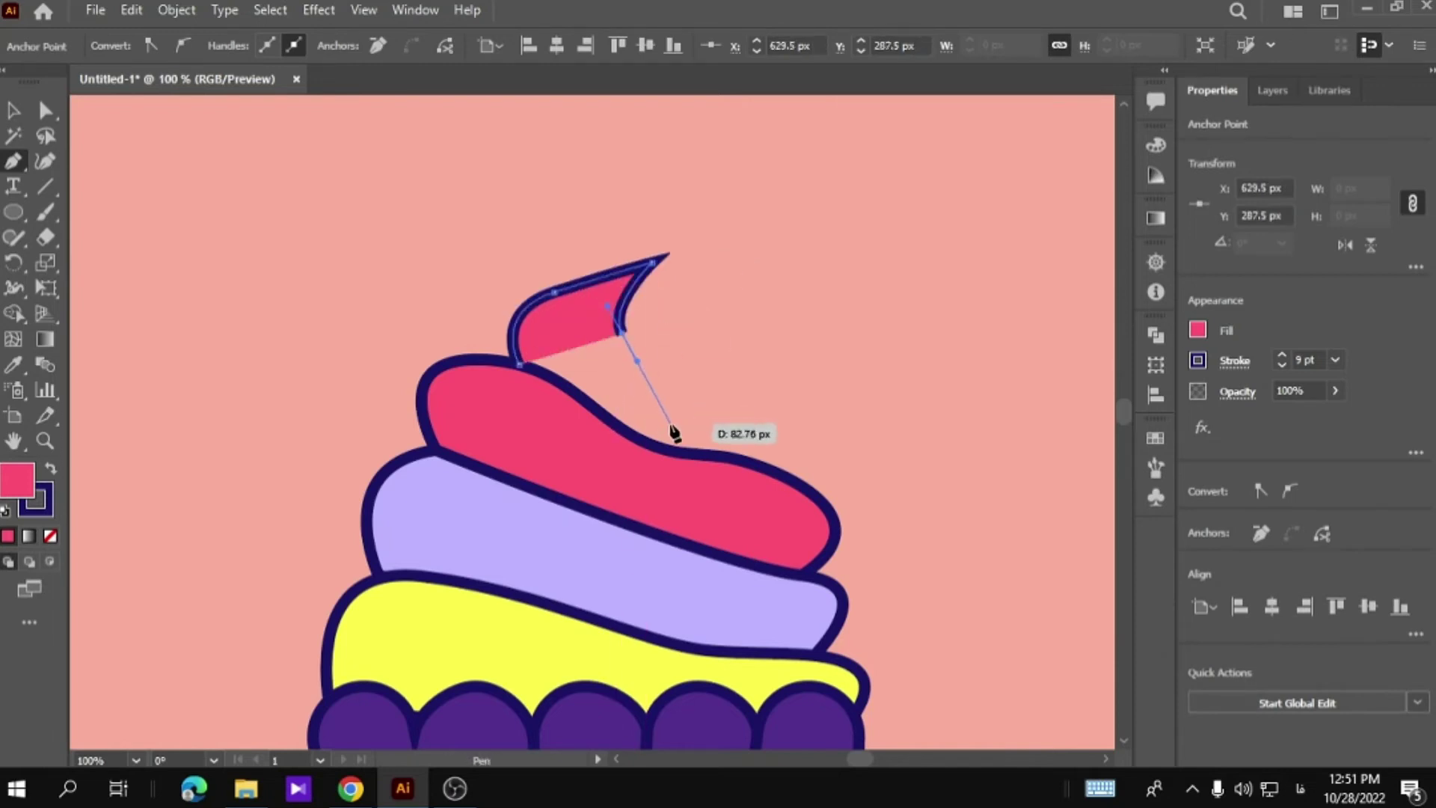
{"action": "left_click_drag", "start_coordinate": [707, 451], "coordinate": [679, 500]}
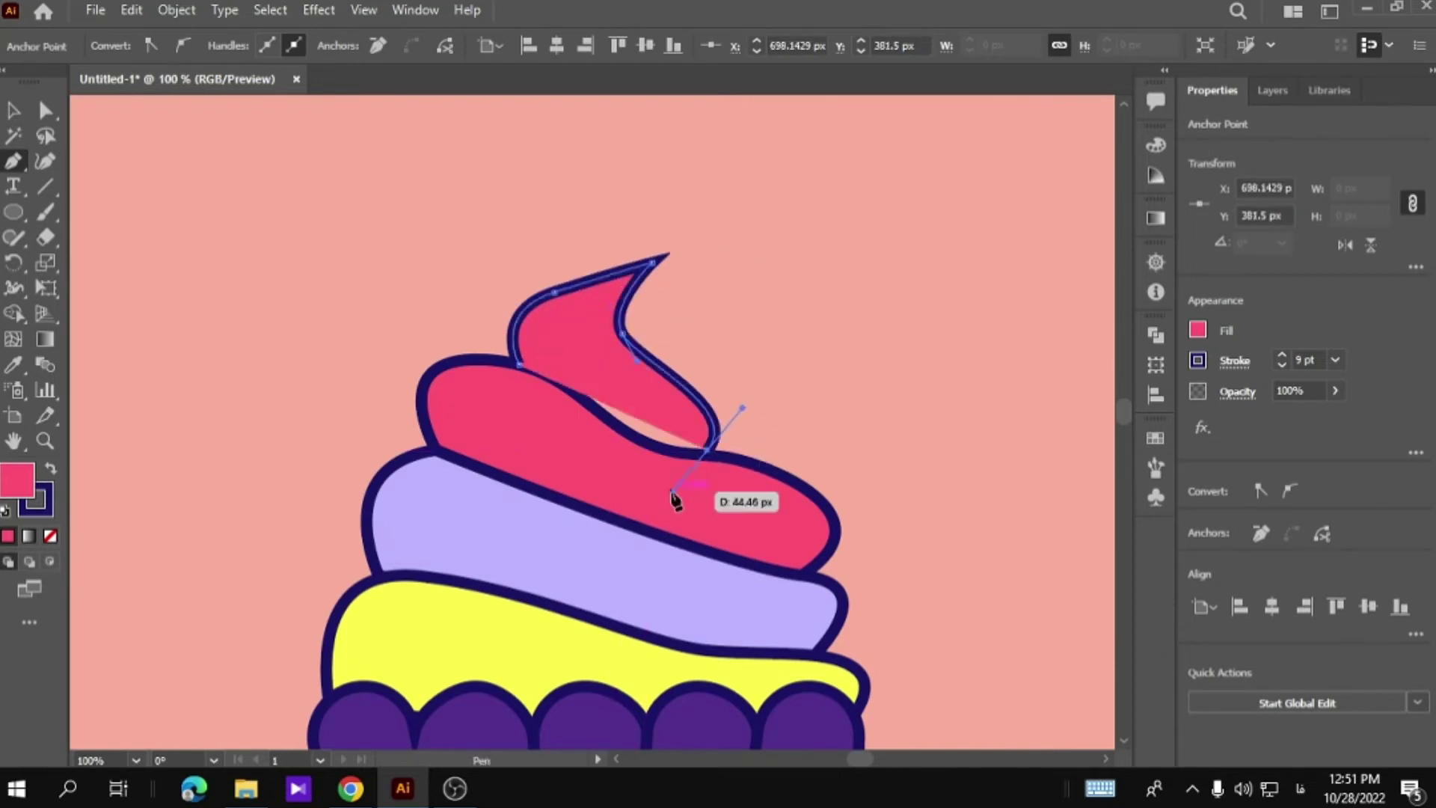
{"action": "left_click_drag", "start_coordinate": [598, 455], "coordinate": [603, 469]}
{"action": "left_click", "coordinate": [519, 365]}
Nudge the swirl tip, send it behind the other frosting in Layers, and widen it rightward.
{"action": "left_click", "coordinate": [15, 113]}
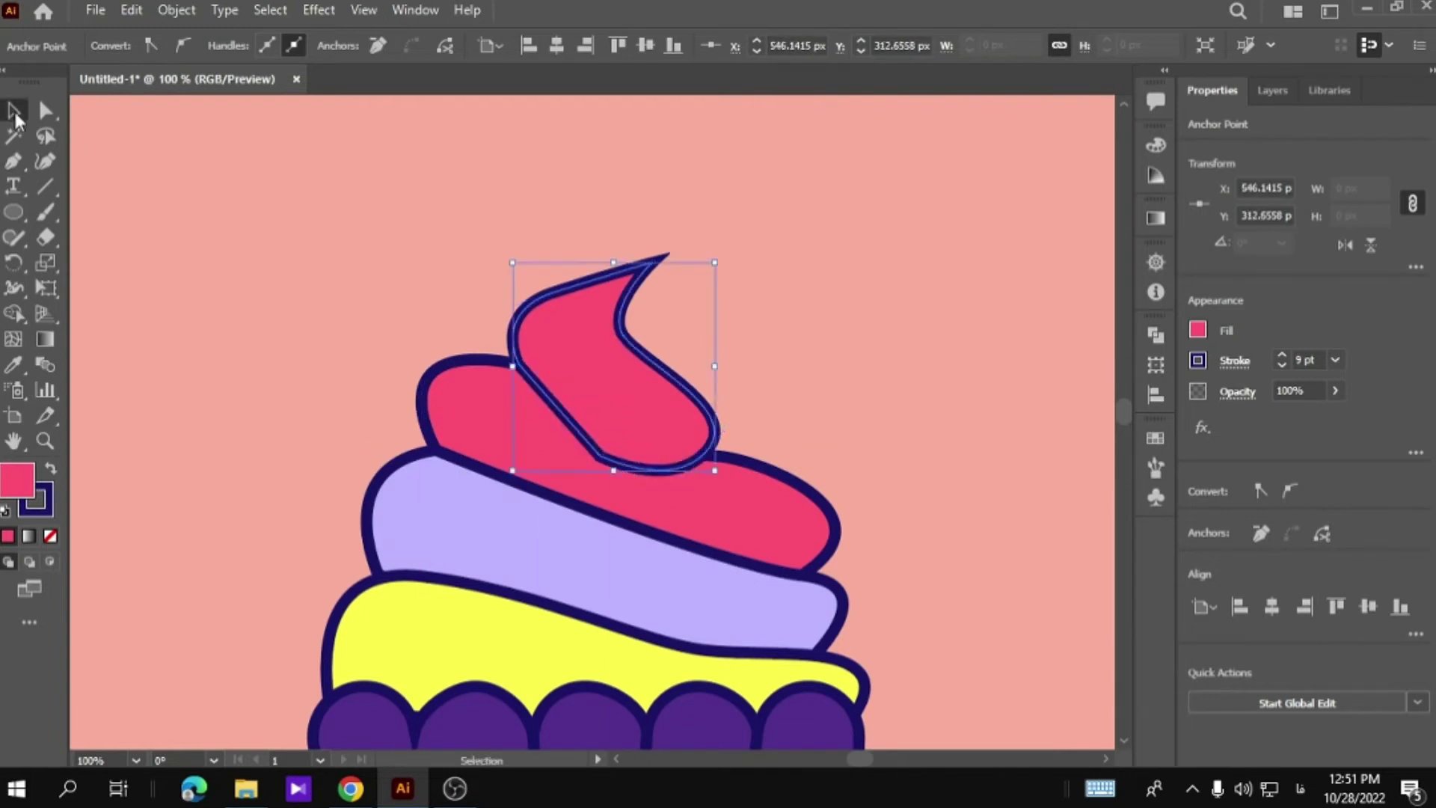
{"action": "left_click_drag", "start_coordinate": [647, 406], "coordinate": [668, 413]}
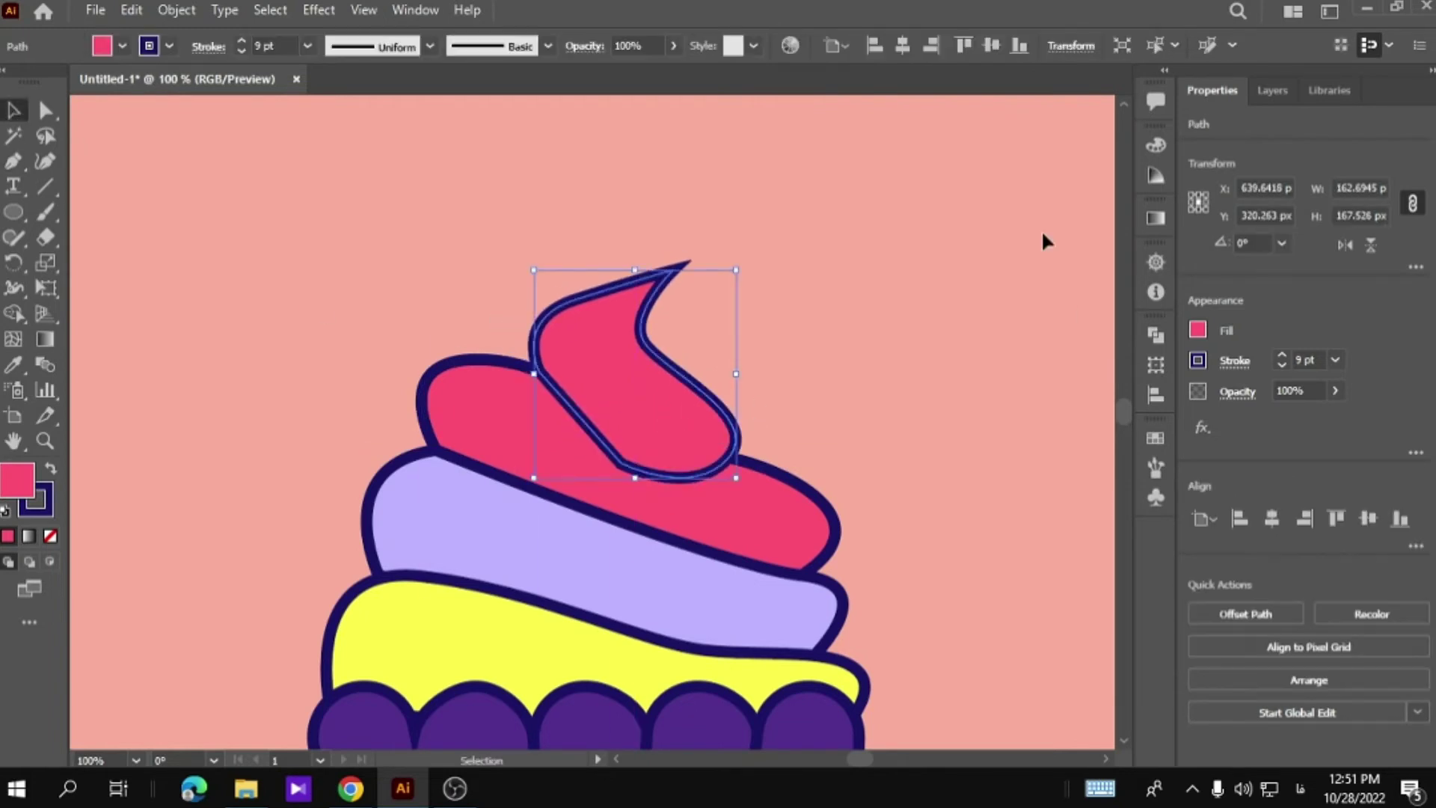
{"action": "left_click", "coordinate": [1279, 91]}
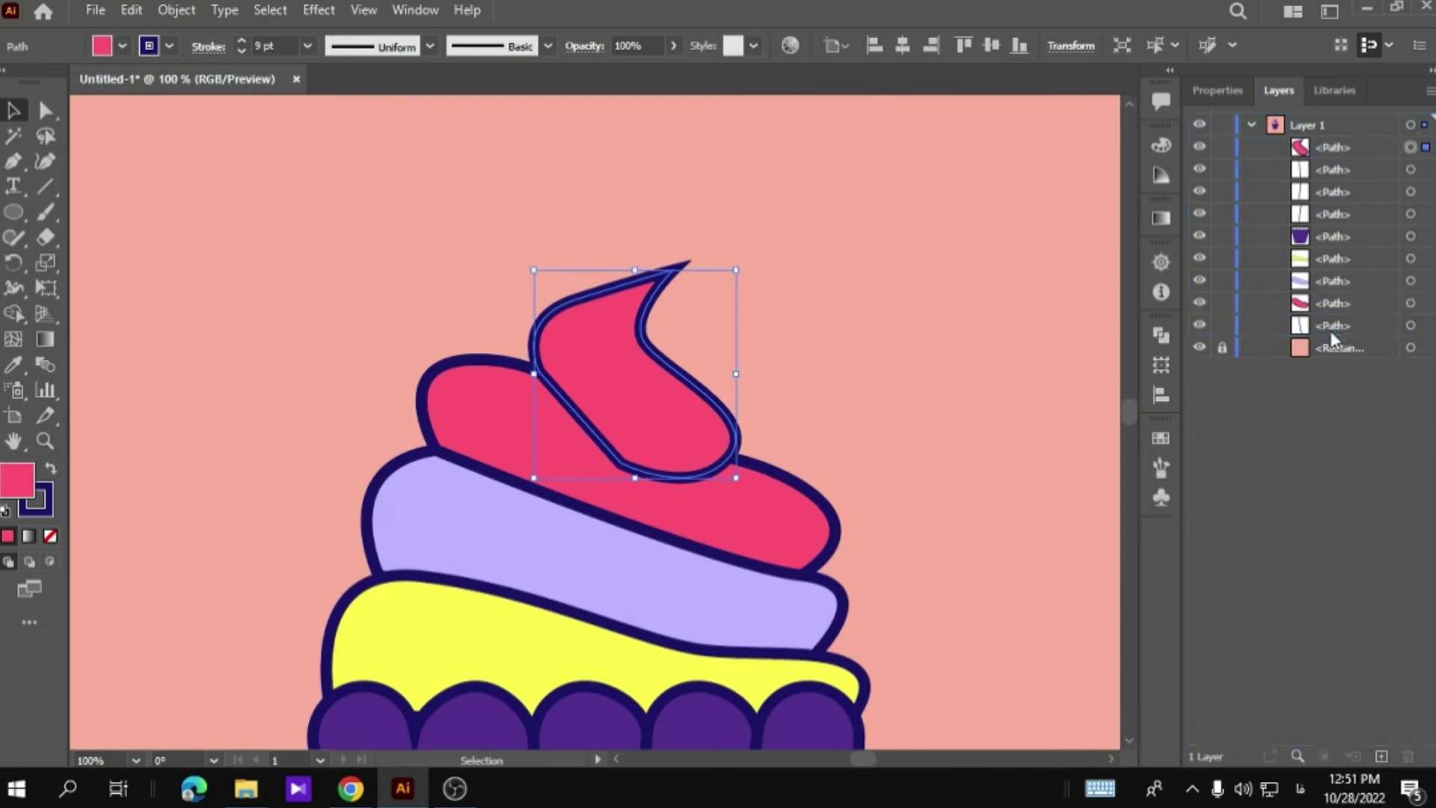
{"action": "left_click_drag", "start_coordinate": [1337, 148], "coordinate": [1343, 338]}
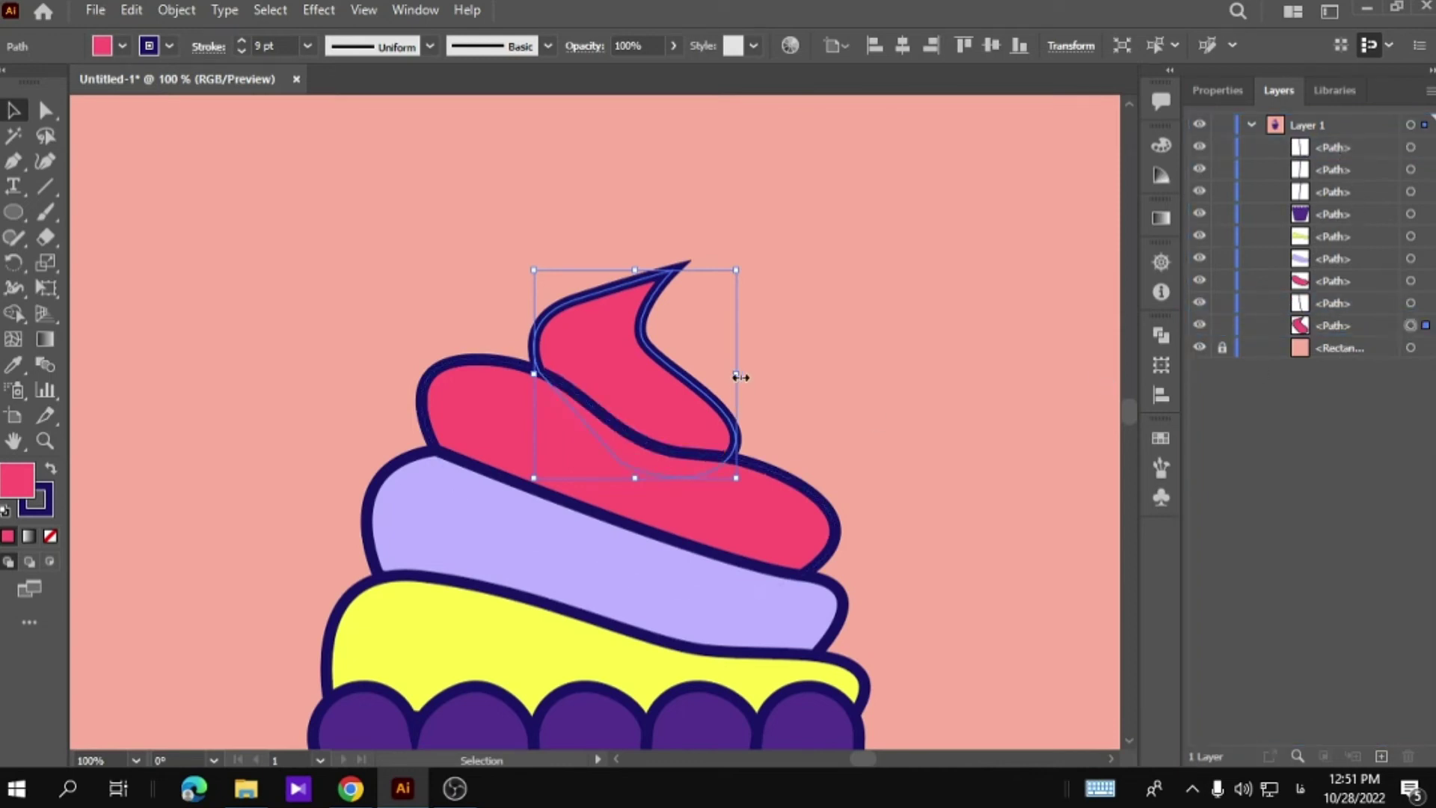
{"action": "left_click_drag", "start_coordinate": [736, 377], "coordinate": [753, 392]}
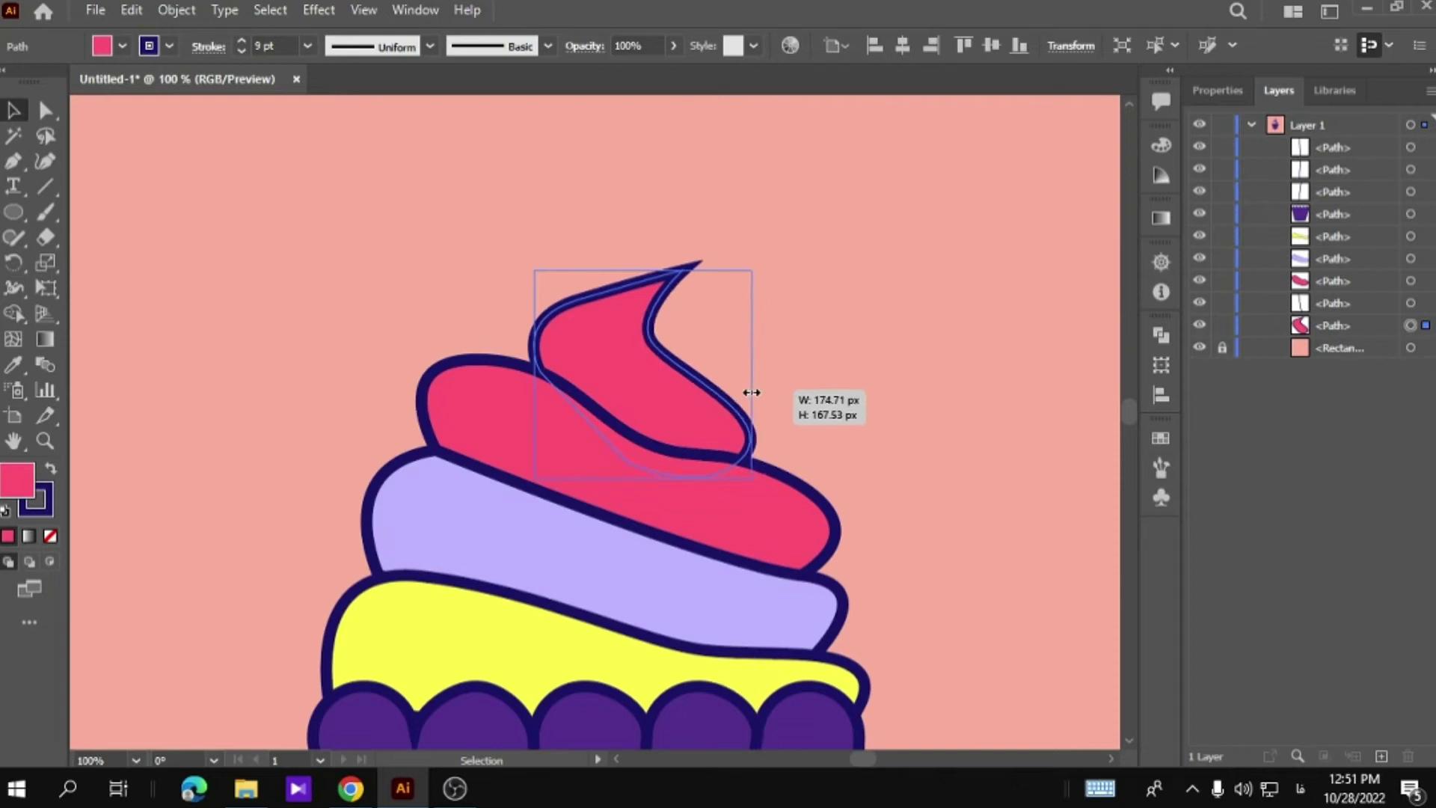
{"action": "left_click_drag", "start_coordinate": [753, 392], "coordinate": [743, 392]}
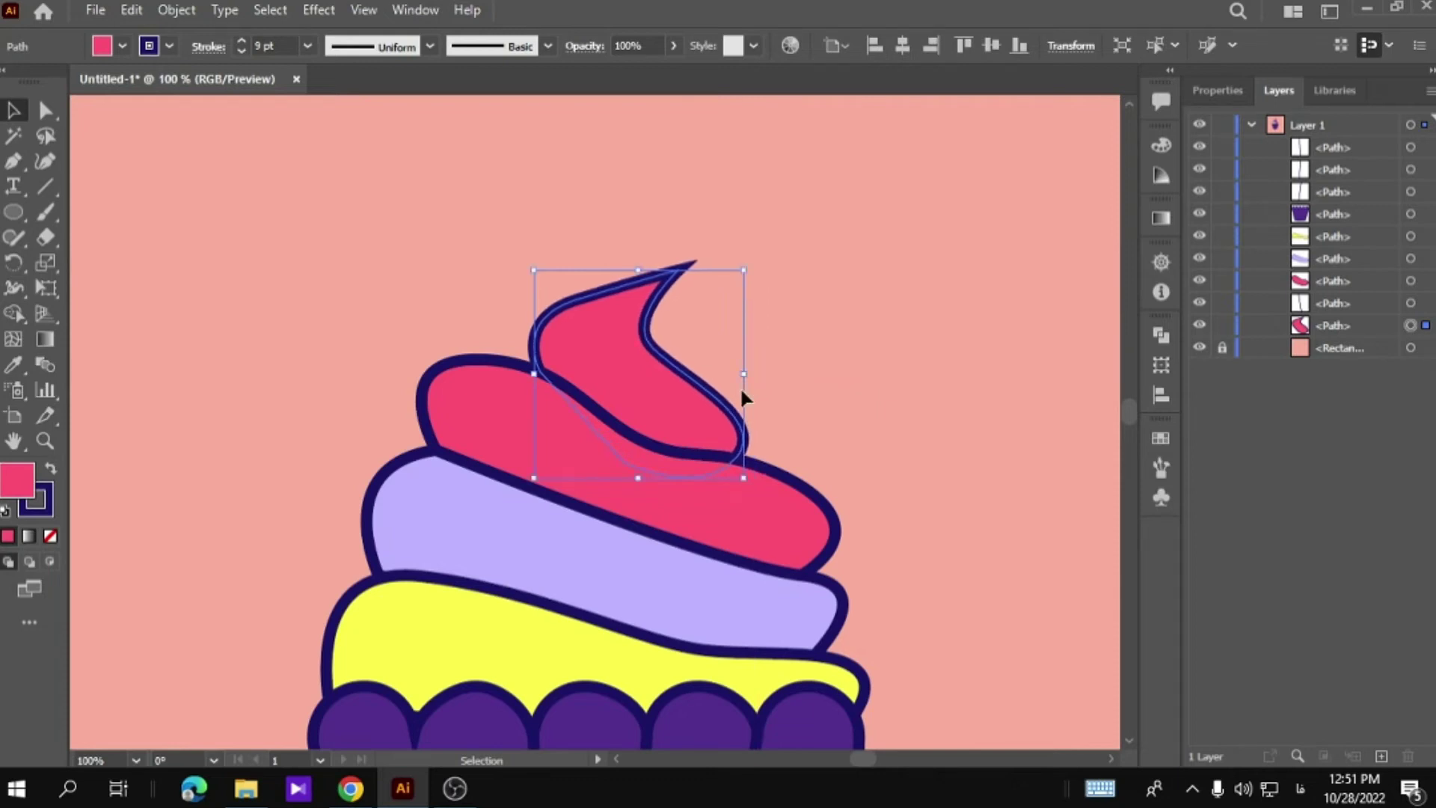
{"action": "left_click", "coordinate": [1214, 90]}
Fill the swirl tip with the cyan swatch.
{"action": "left_click", "coordinate": [1198, 330]}
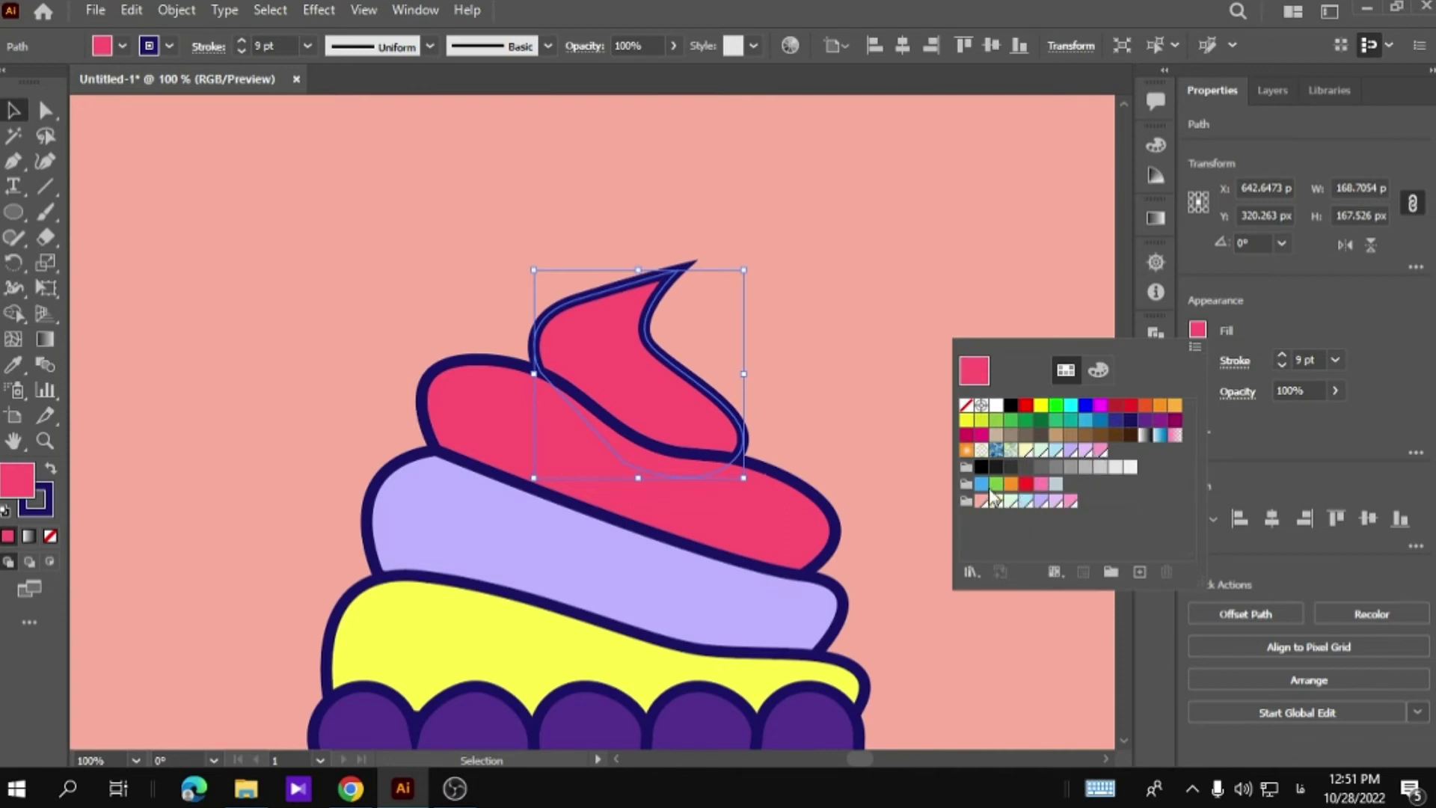
{"action": "left_click", "coordinate": [981, 484]}
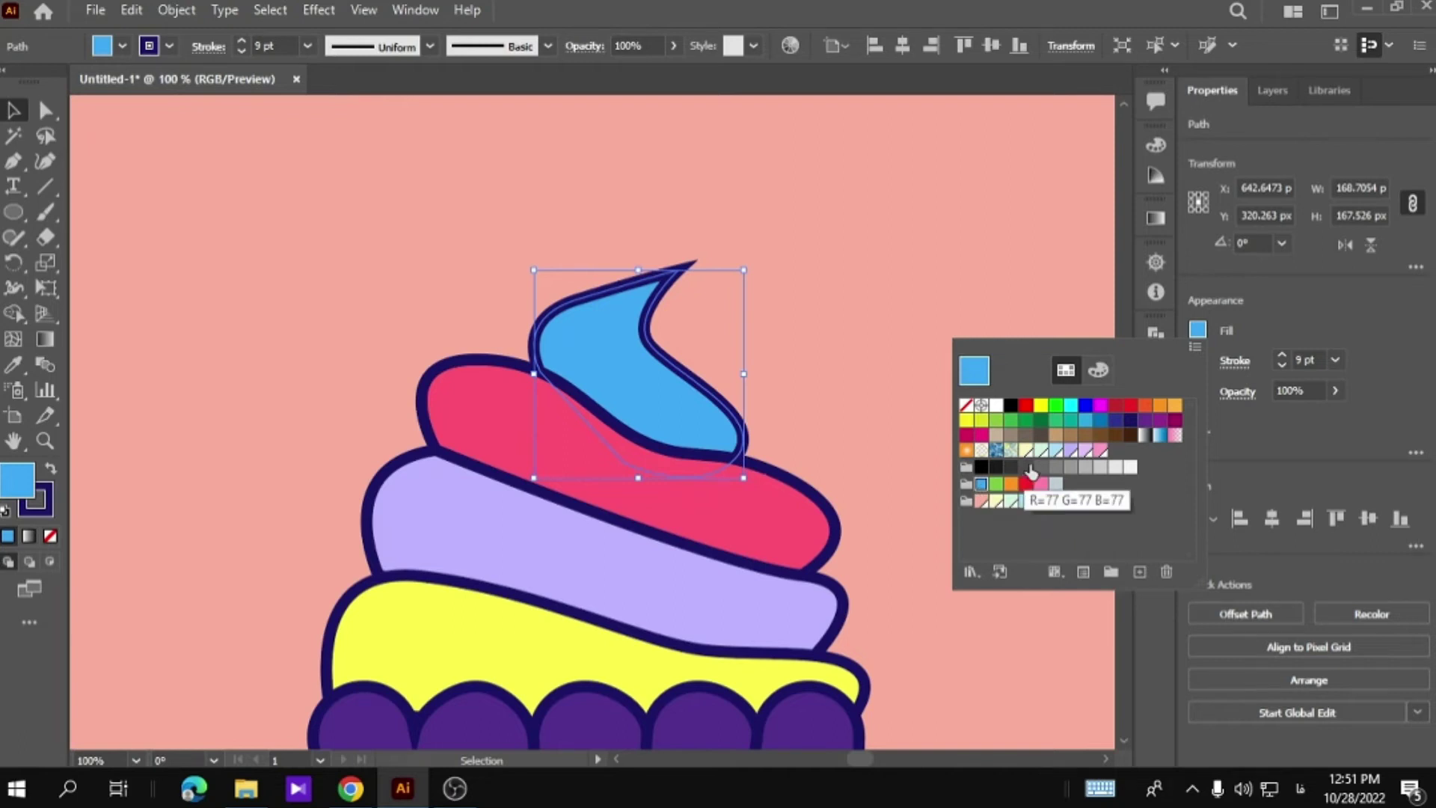
{"action": "left_click", "coordinate": [1070, 406]}
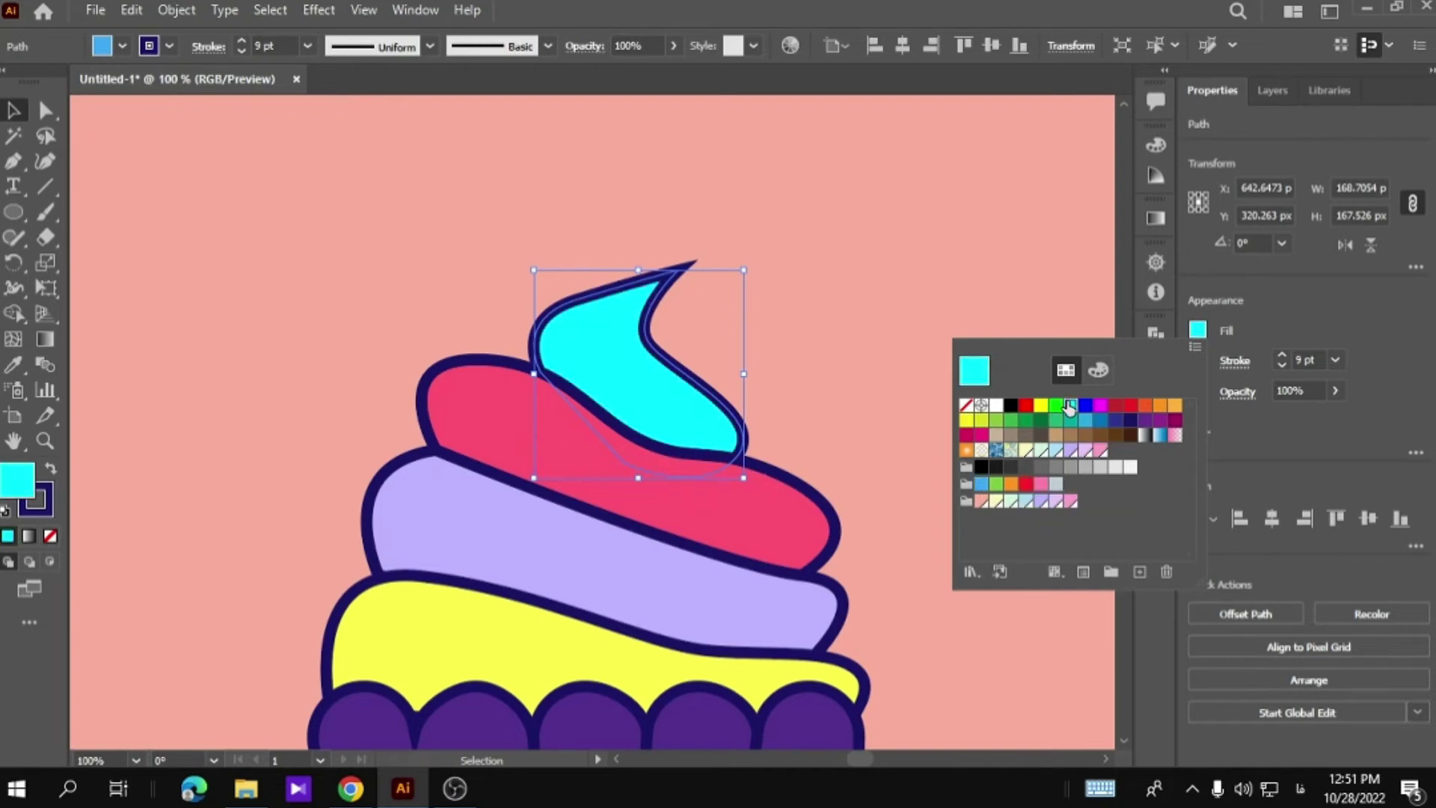
Recolour the lavender tier vivid purple via hex 5f00f4 at full brightness, then fit the artboard.
{"action": "left_click", "coordinate": [631, 615]}
{"action": "left_click", "coordinate": [1197, 330]}
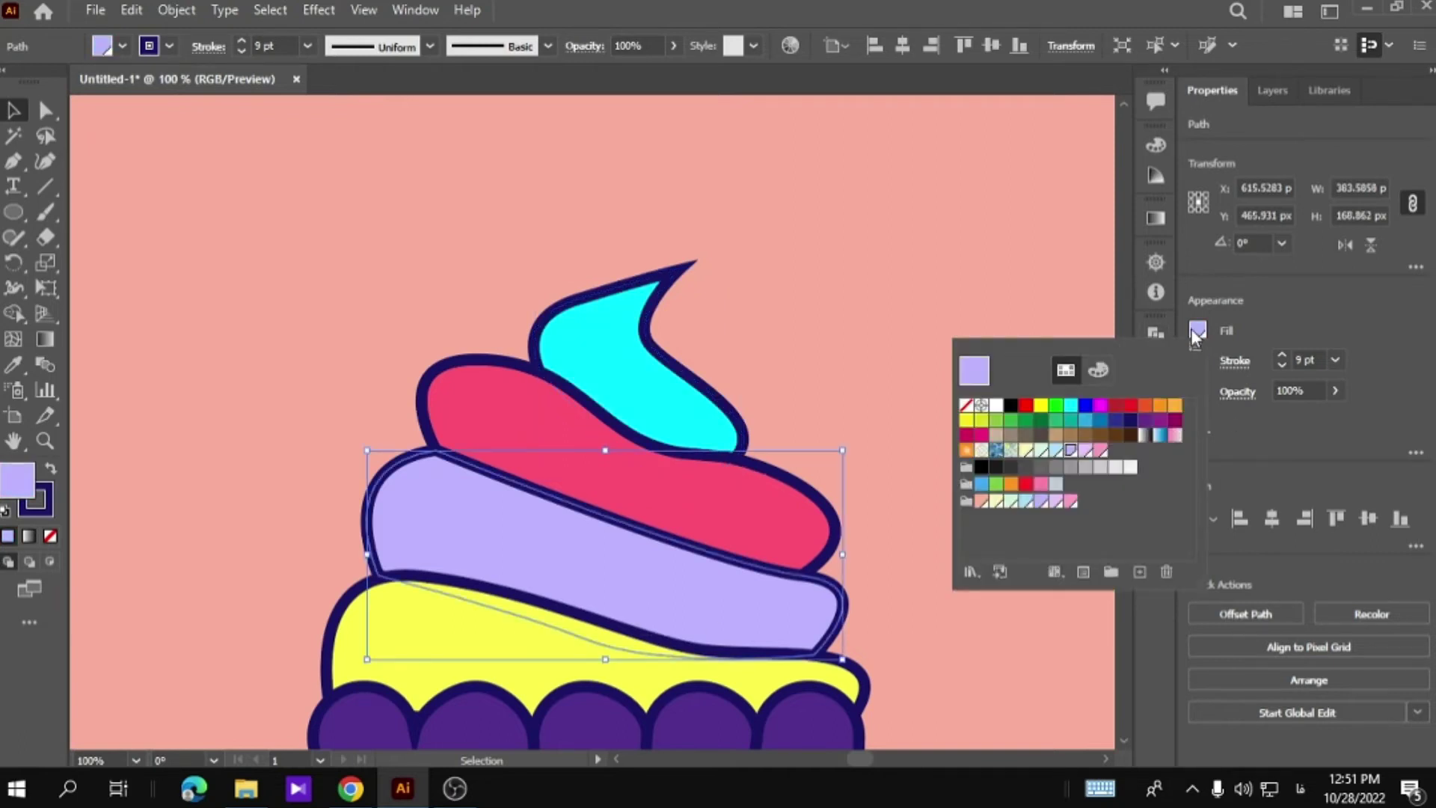
{"action": "left_click", "coordinate": [1194, 334]}
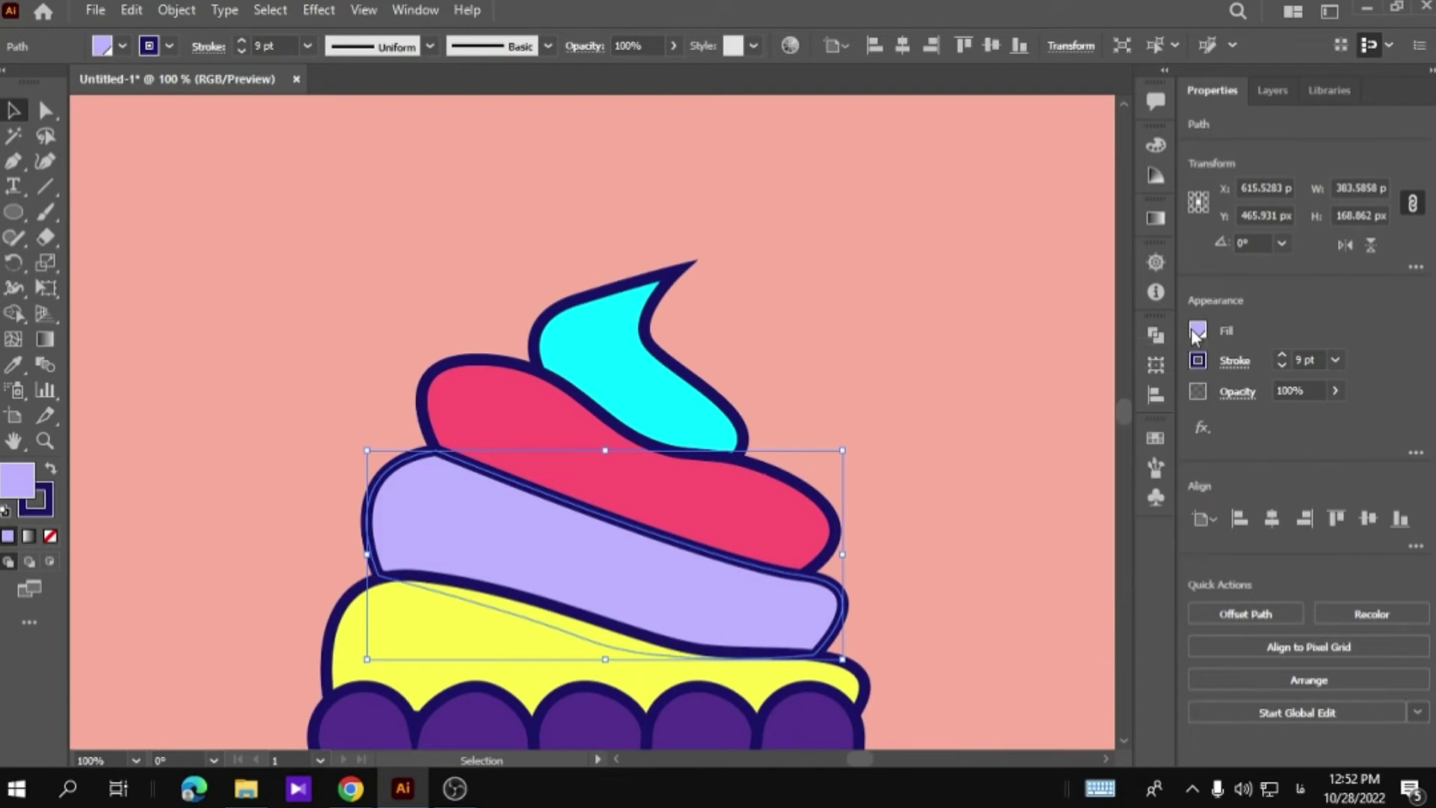
{"action": "double_click", "coordinate": [27, 498]}
{"action": "type", "text": "5f00f4"}
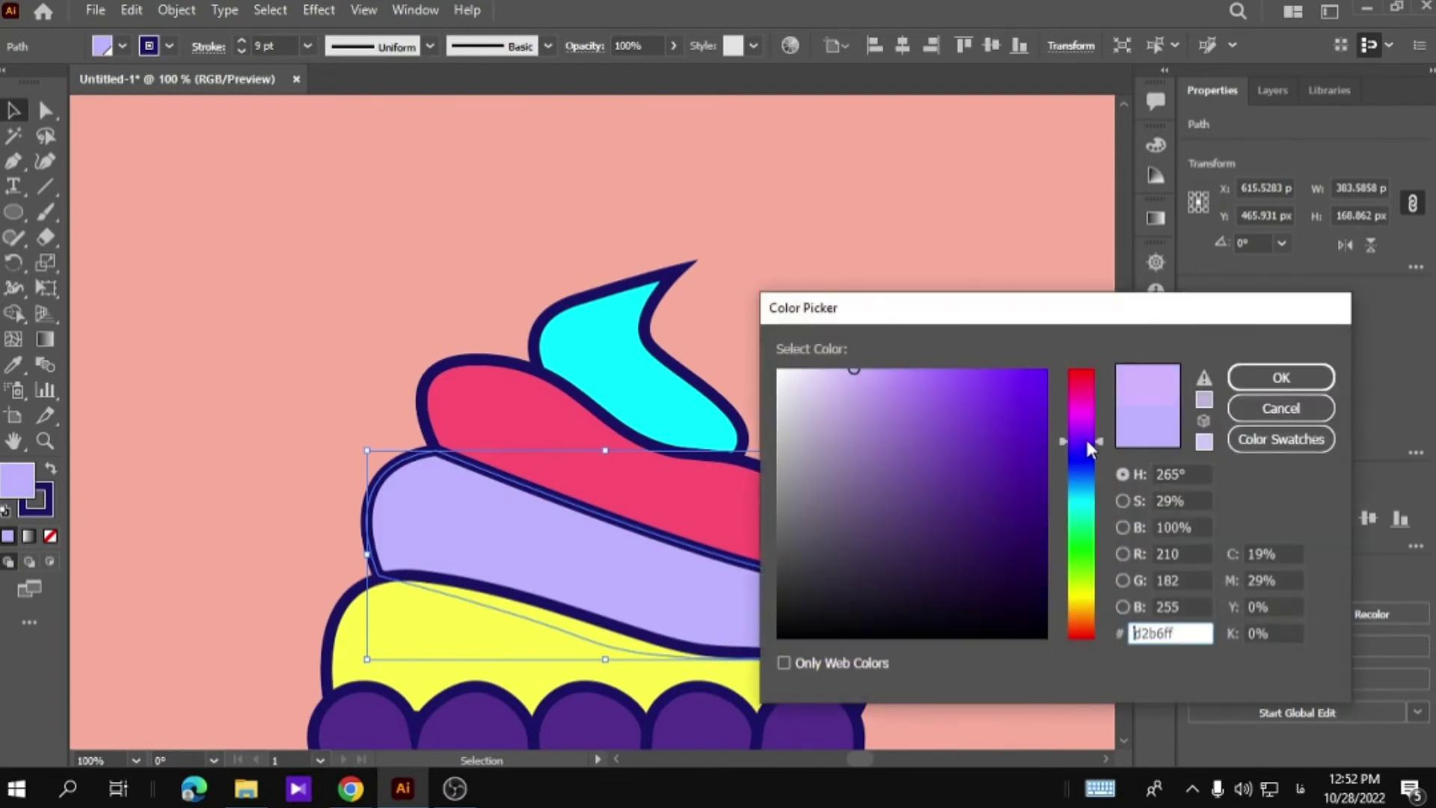
{"action": "left_click_drag", "start_coordinate": [1047, 379], "coordinate": [1047, 369]}
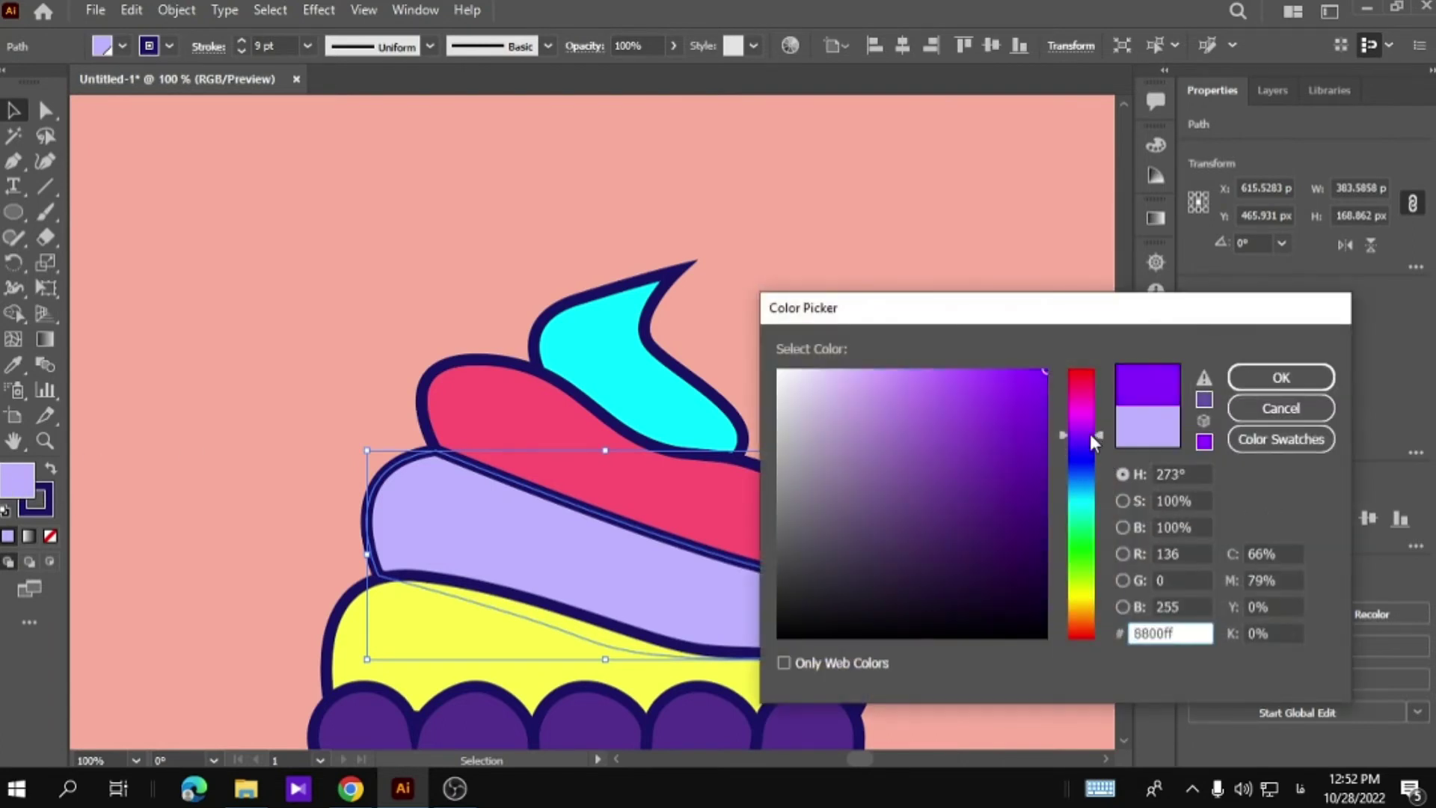
{"action": "left_click", "coordinate": [1242, 377]}
{"action": "scroll", "coordinate": [940, 497], "scroll_direction": "down", "scroll_amount": 1}
{"action": "scroll", "coordinate": [926, 500], "scroll_direction": "down", "scroll_amount": 2}
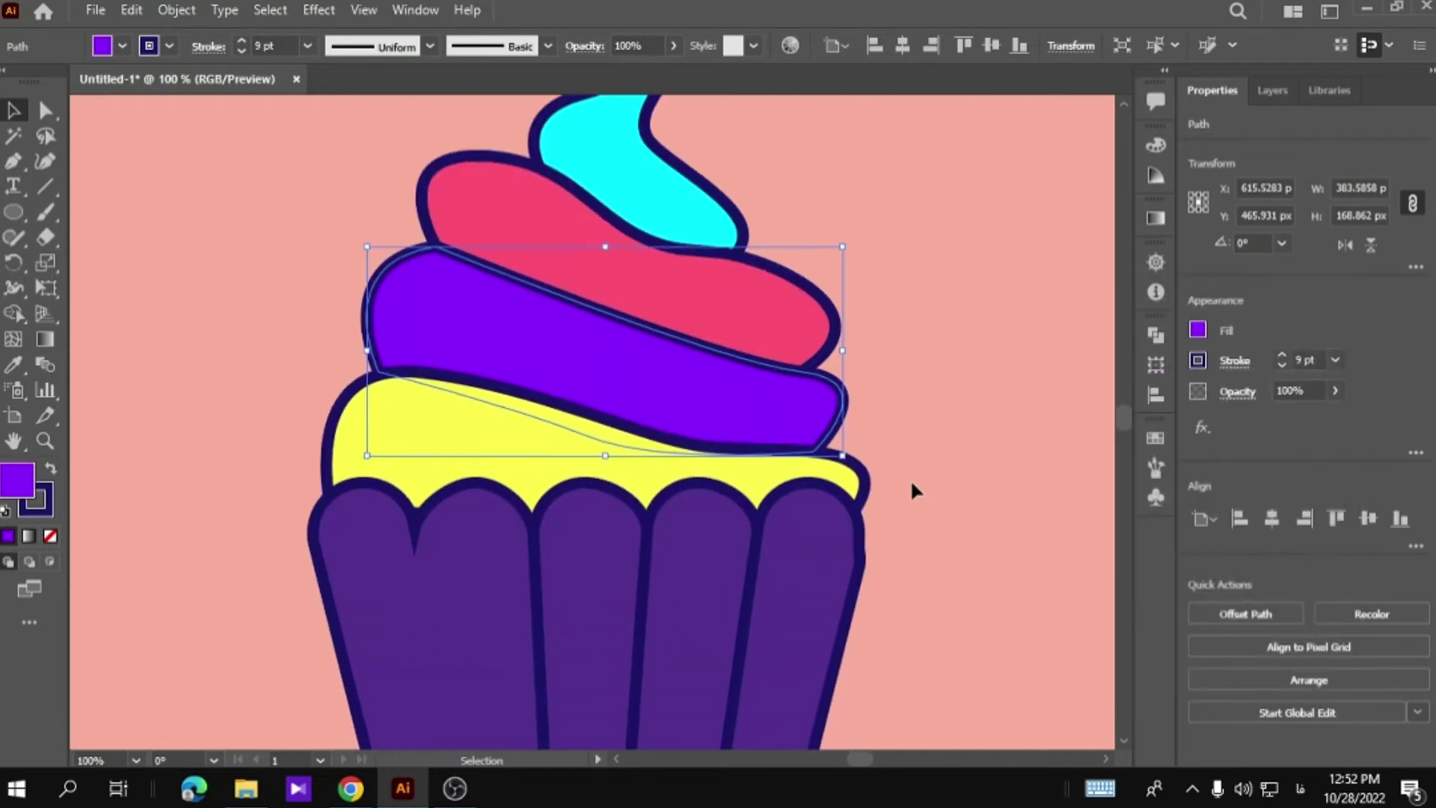
{"action": "left_click", "coordinate": [910, 478]}
{"action": "double_click", "coordinate": [13, 440]}
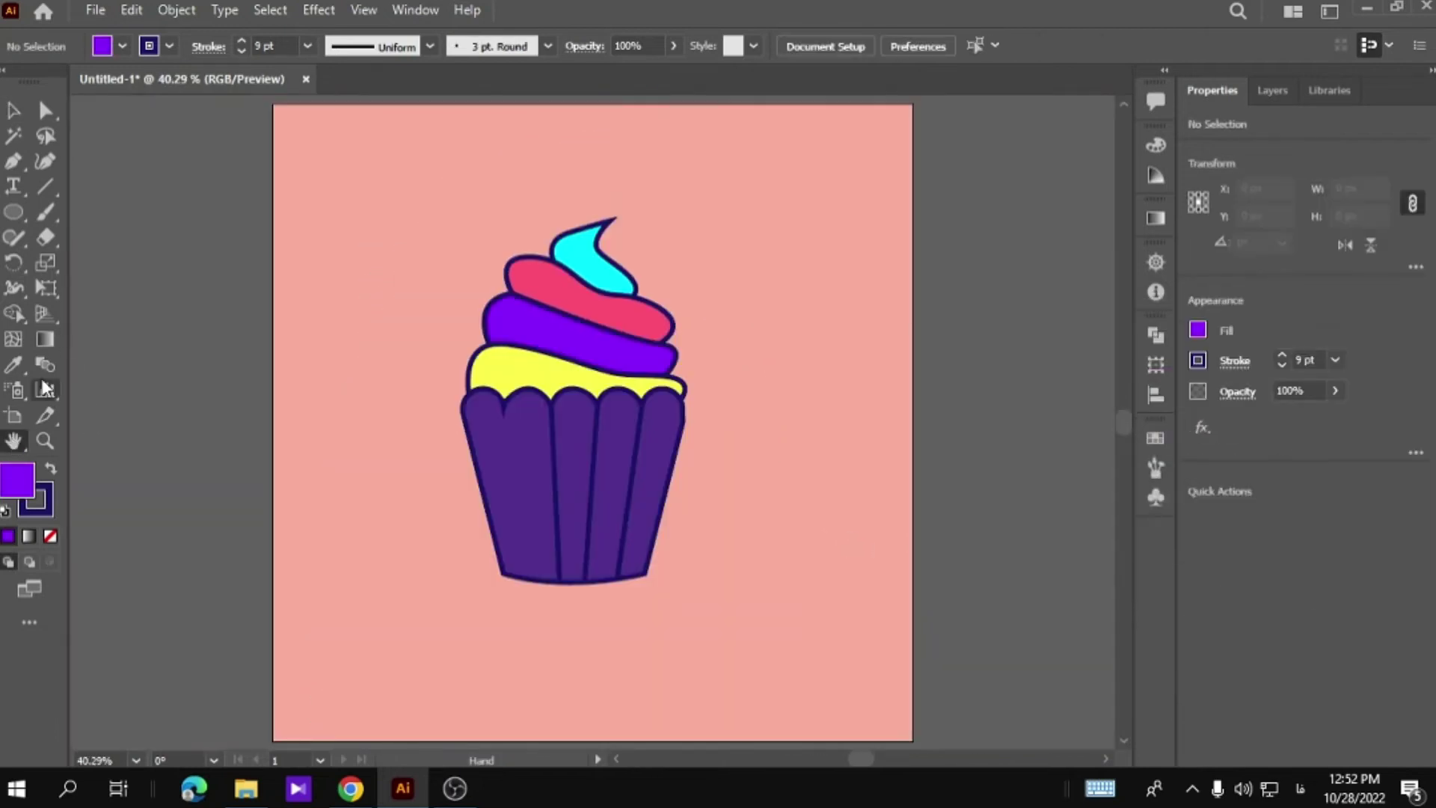
Zoom in and draw a straight fold line from a liner scallop top down to its base.
{"action": "left_click", "coordinate": [45, 441]}
{"action": "left_click", "coordinate": [497, 432]}
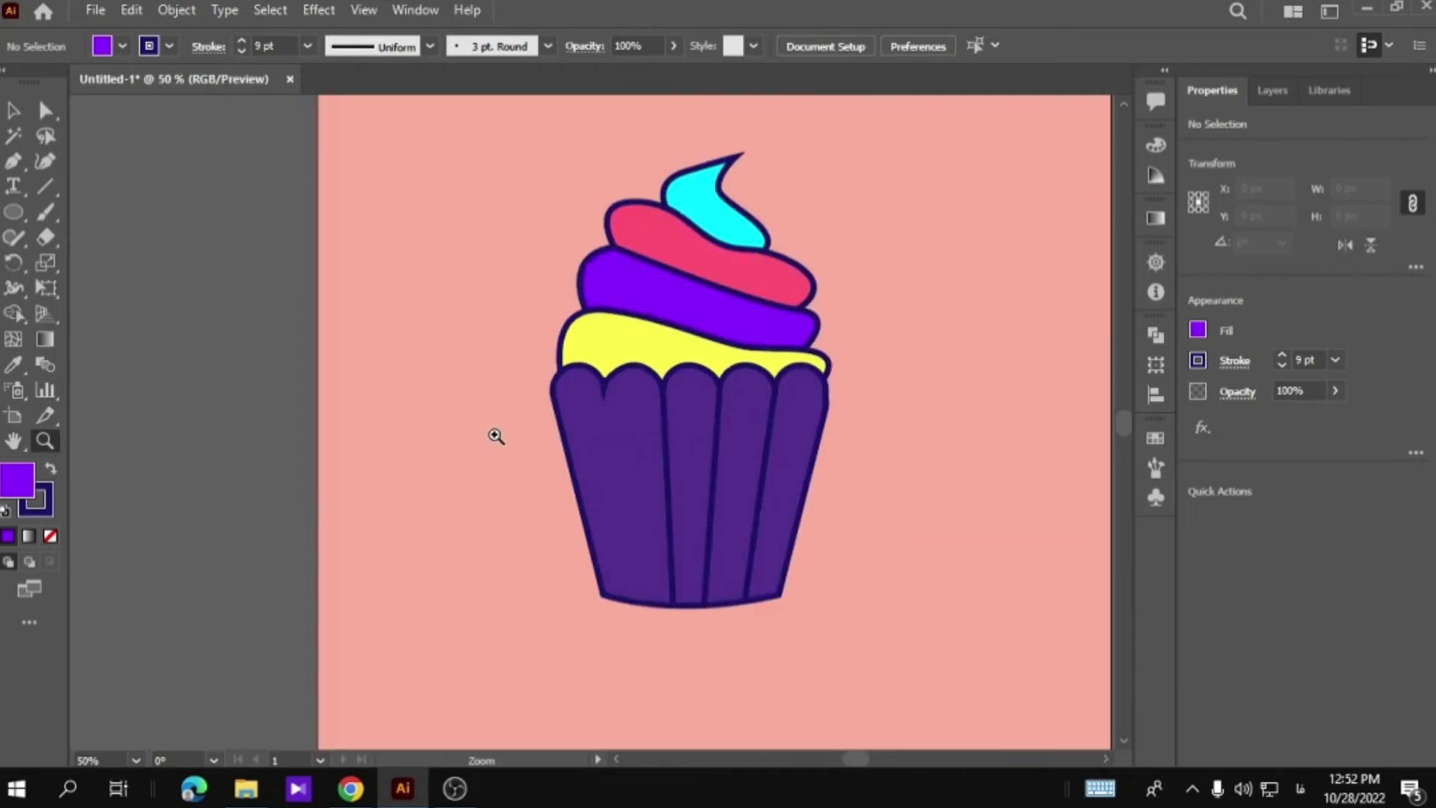
{"action": "left_click", "coordinate": [453, 383]}
{"action": "left_click", "coordinate": [13, 112]}
{"action": "left_click", "coordinate": [597, 475]}
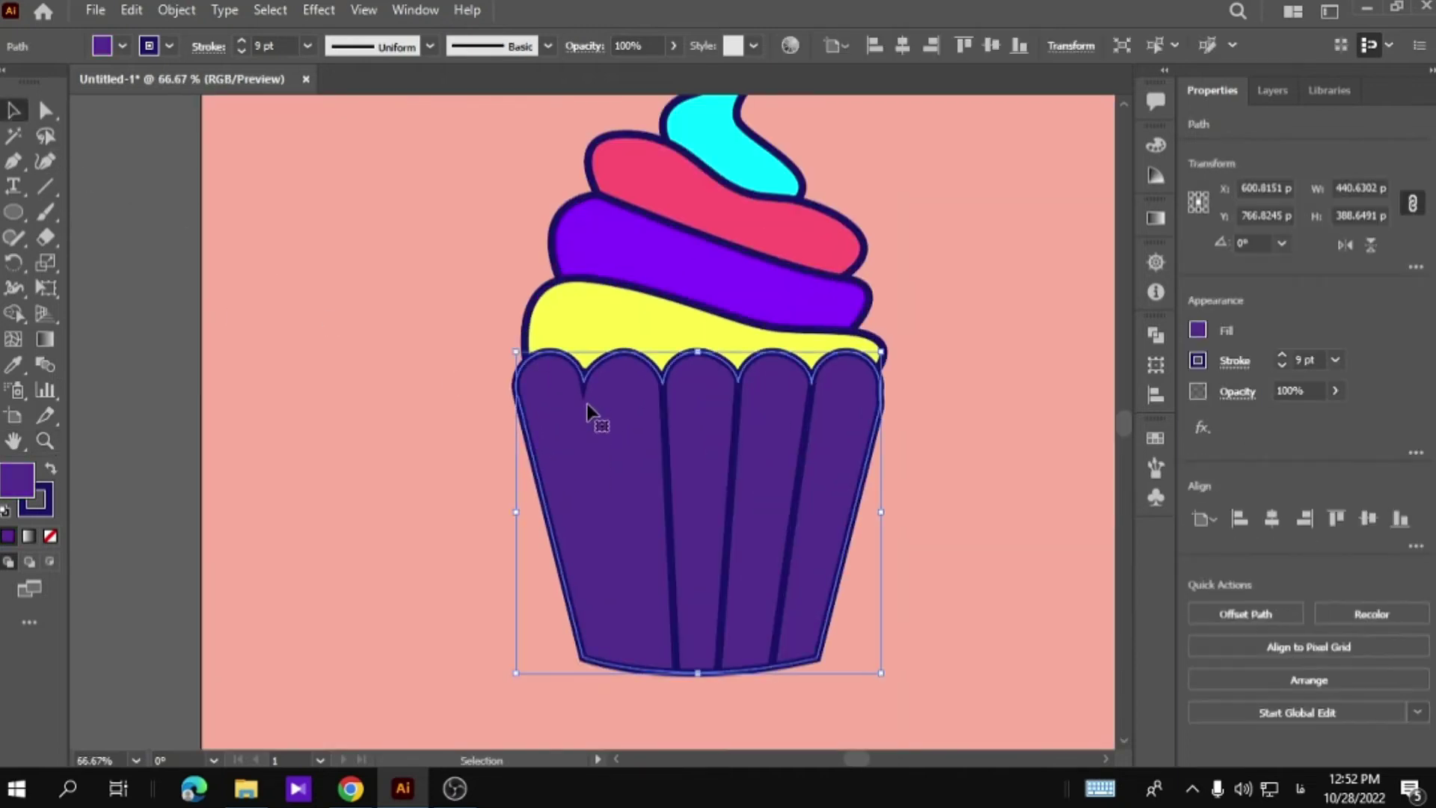
{"action": "left_click", "coordinate": [453, 449]}
{"action": "left_click_drag", "start_coordinate": [940, 479], "coordinate": [828, 449]}
{"action": "key", "text": "p"}
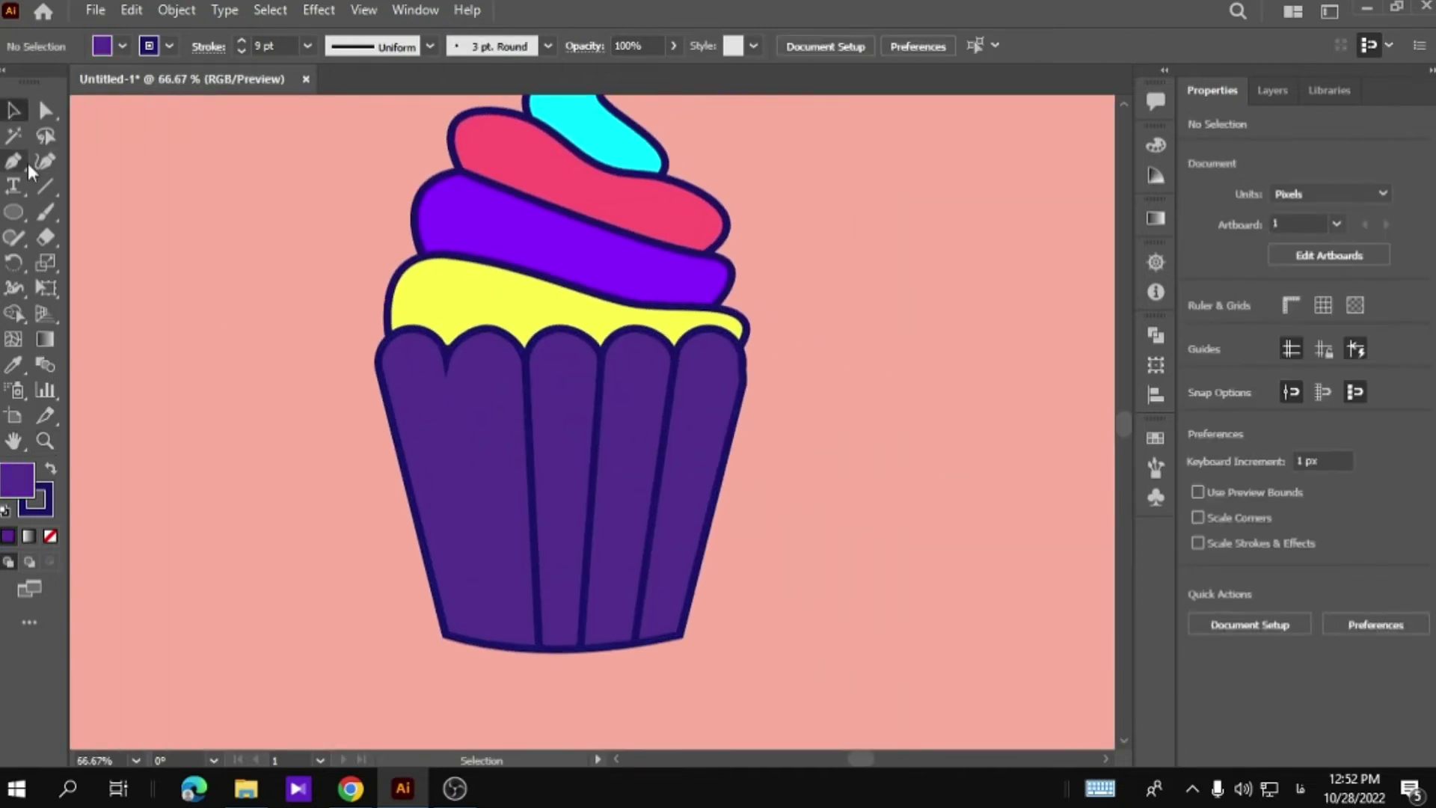
{"action": "left_click", "coordinate": [445, 353]}
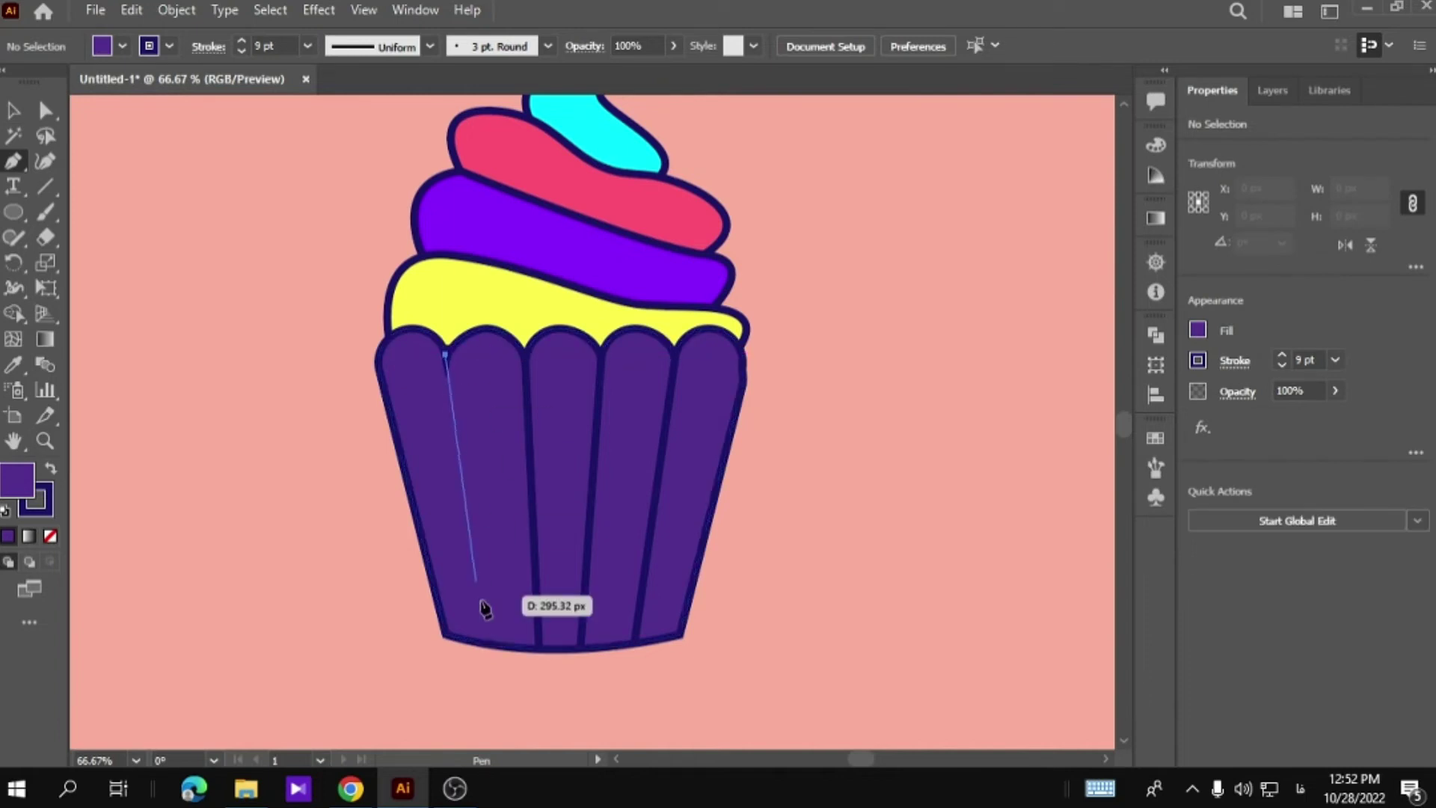
{"action": "left_click", "coordinate": [491, 643]}
{"action": "key", "text": "v"}
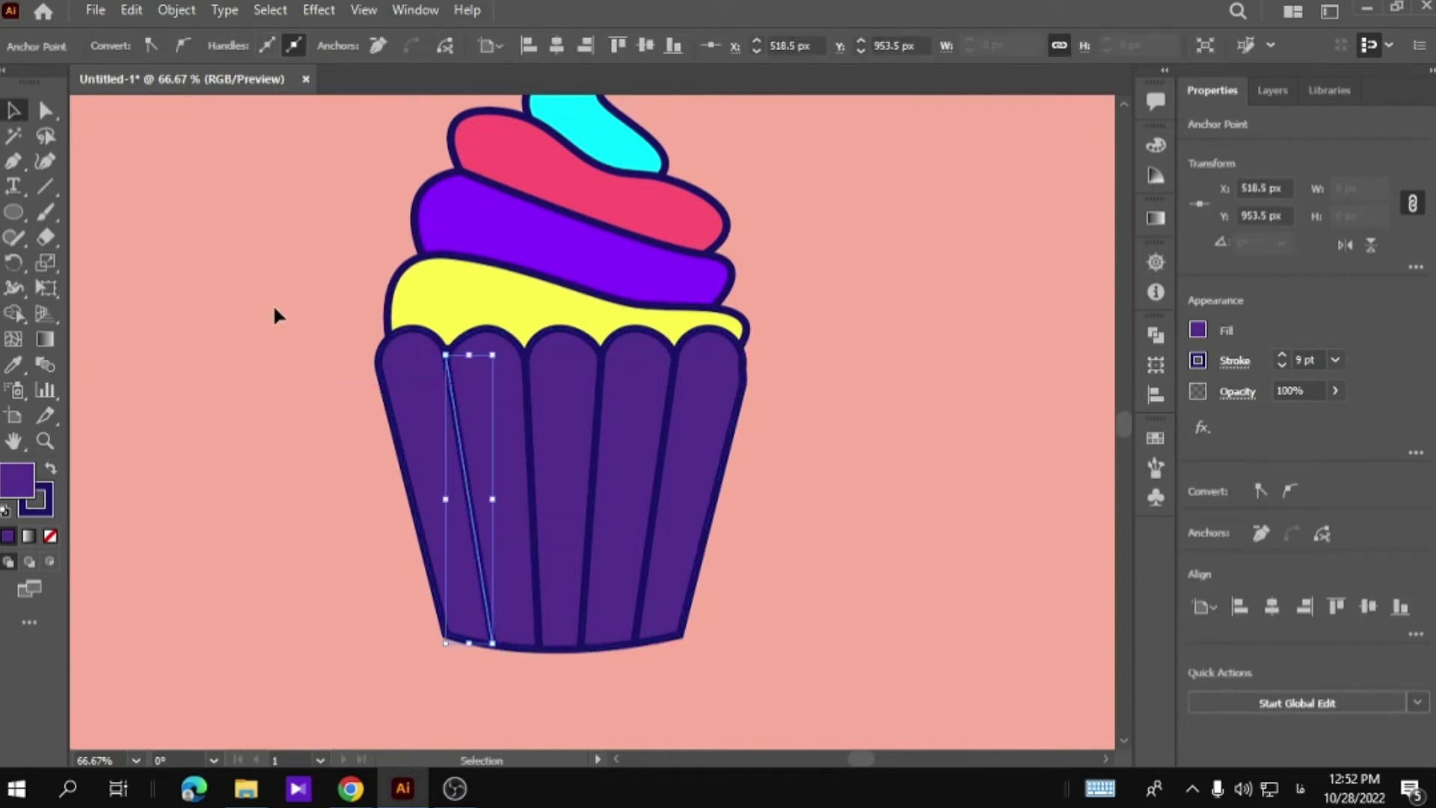
{"action": "left_click", "coordinate": [272, 304]}
Add another fold line ending at the liner base, then fit the artboard in view.
{"action": "scroll", "coordinate": [806, 383], "scroll_direction": "up", "scroll_amount": 2}
{"action": "double_click", "coordinate": [13, 441]}
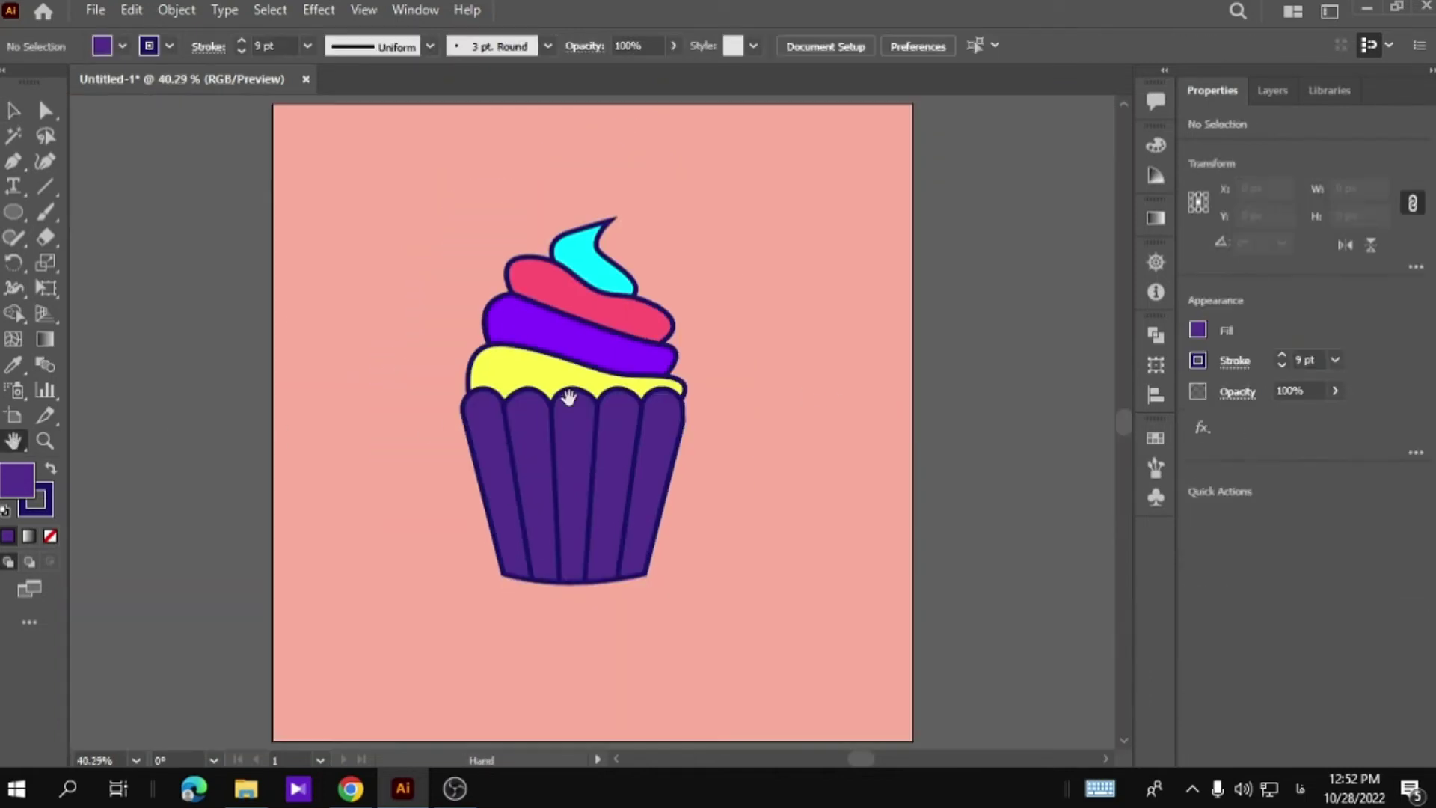
{"action": "left_click_drag", "start_coordinate": [586, 416], "coordinate": [750, 240]}
{"action": "key", "text": "v"}
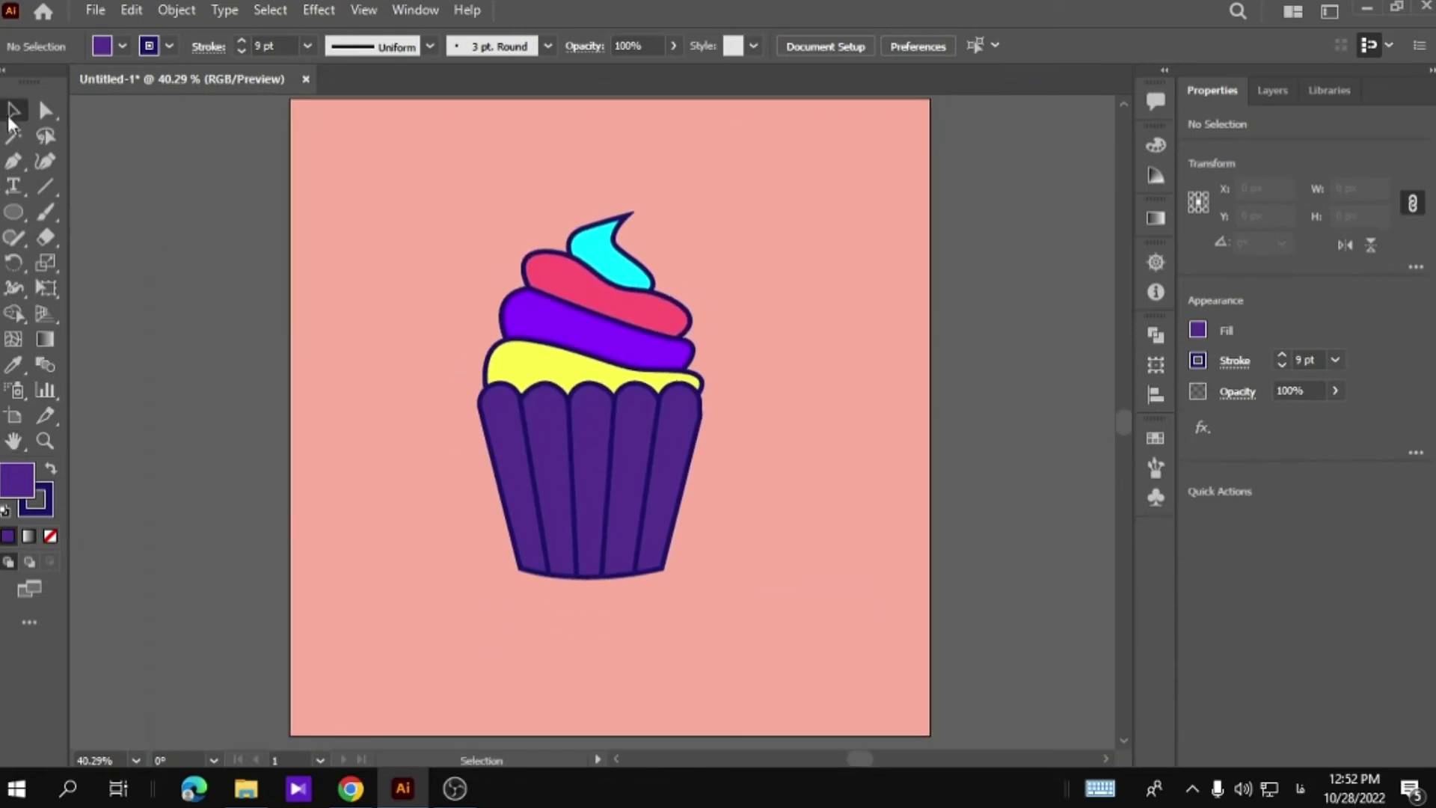
{"action": "mouse_move", "coordinate": [446, 606]}
{"action": "left_mouse_down"}
{"action": "mouse_move", "coordinate": [651, 513]}
{"action": "mouse_move", "coordinate": [650, 537]}
{"action": "left_mouse_up"}
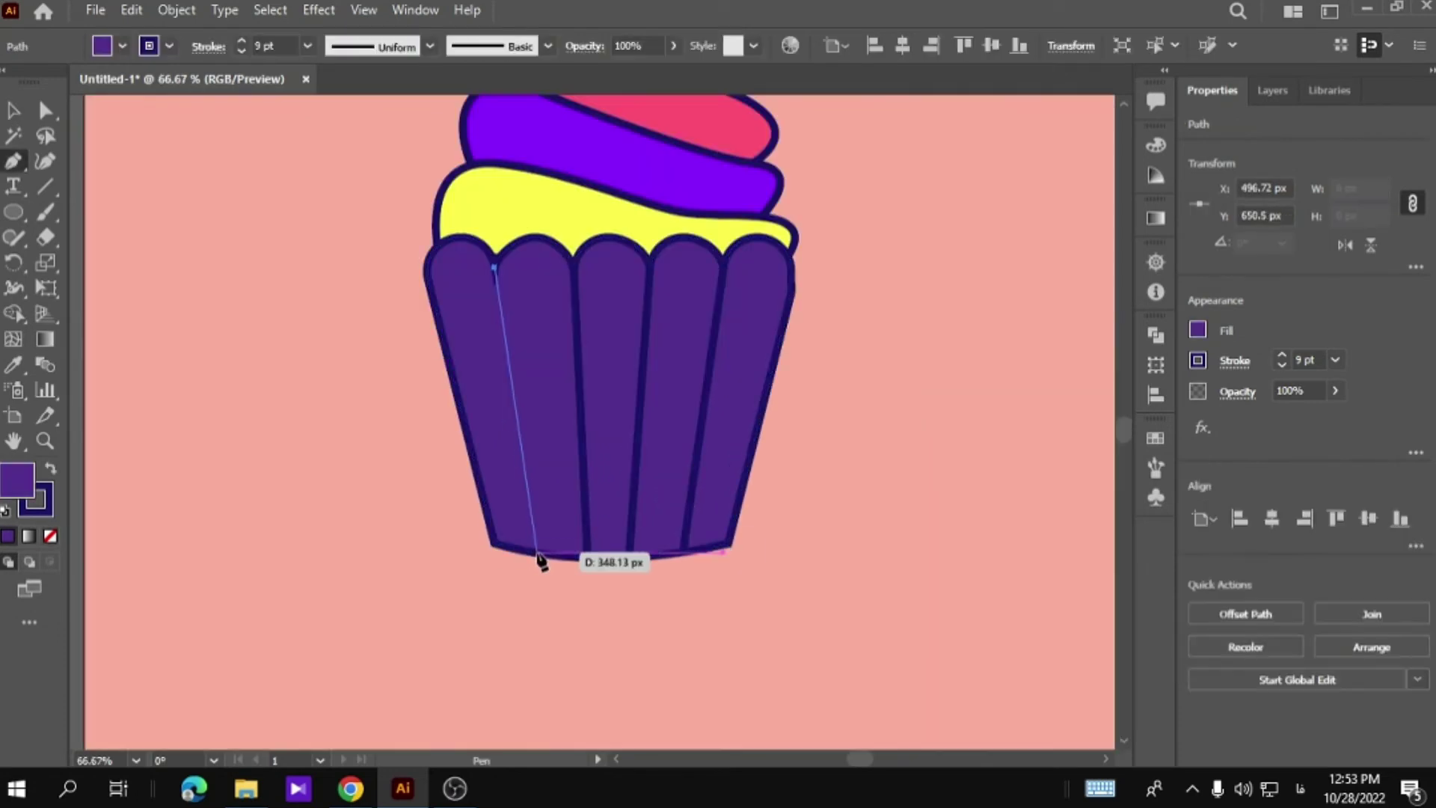
{"action": "left_click", "coordinate": [536, 552]}
{"action": "left_click", "coordinate": [3, 110]}
{"action": "left_click", "coordinate": [299, 389]}
{"action": "scroll", "coordinate": [285, 404], "scroll_direction": "up", "scroll_amount": 2}
{"action": "key", "text": "ctrl+0"}
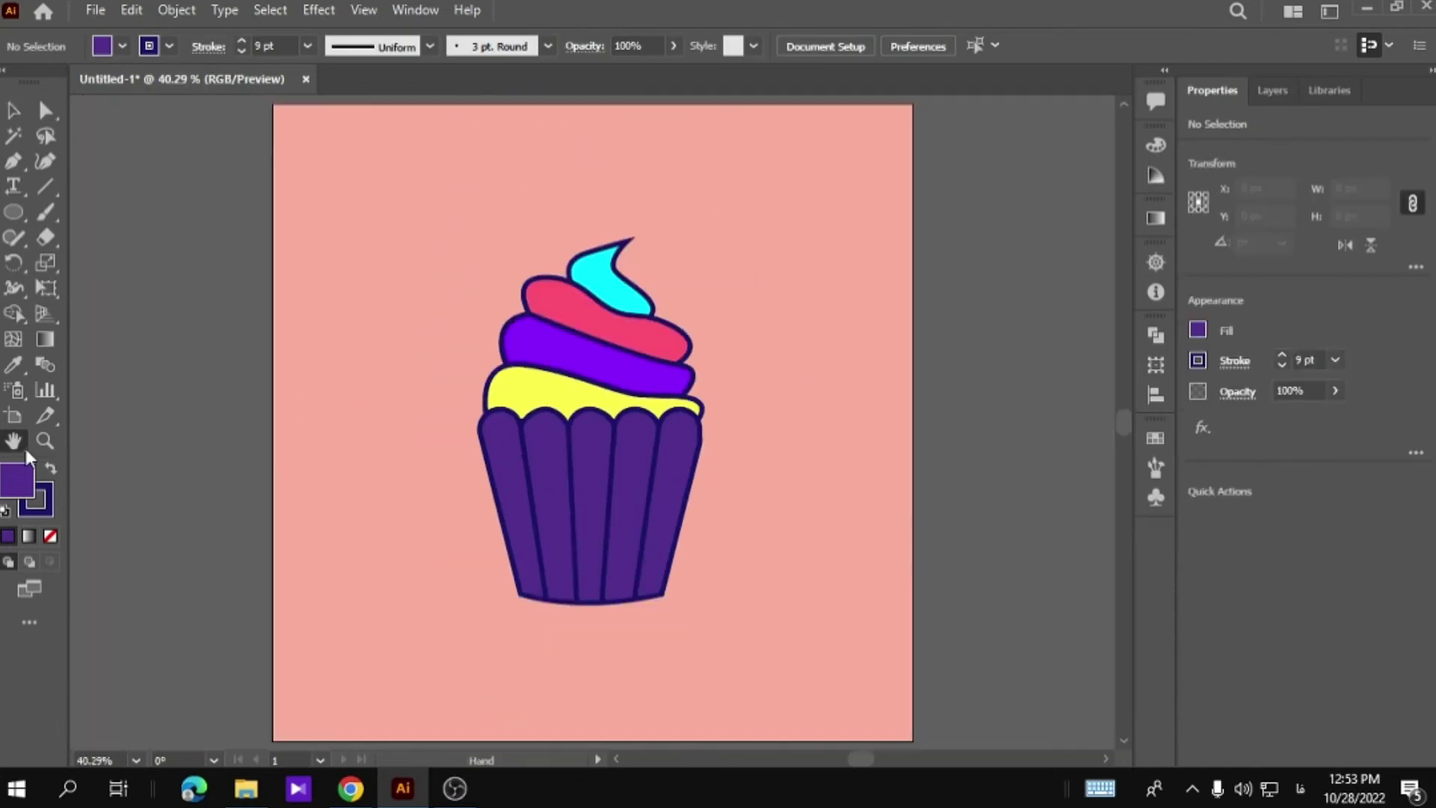
{"action": "left_click", "coordinate": [23, 444]}
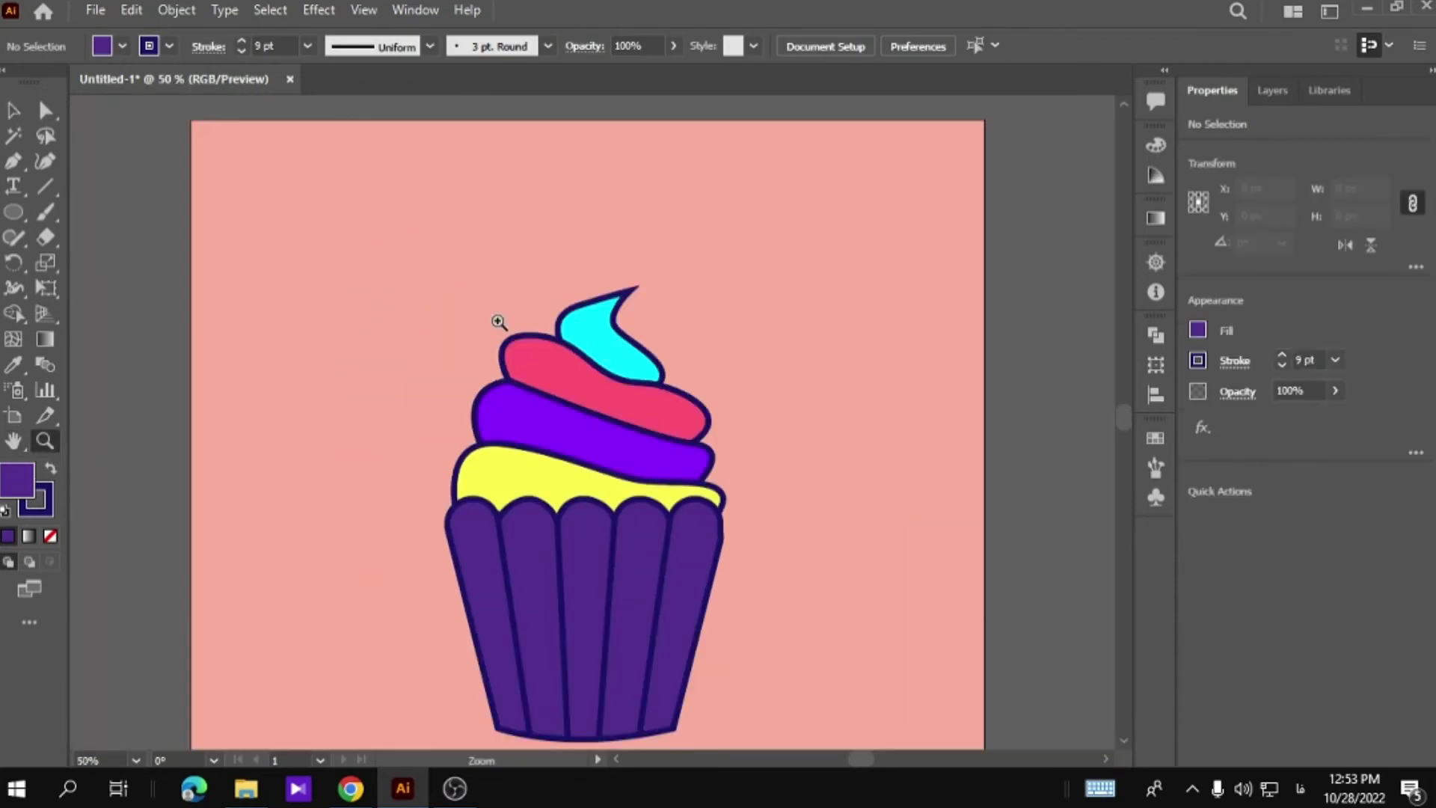
At actual size, round the purple frosting layer's corners with the Direct Selection tool.
{"action": "key", "text": "ctrl+1"}
{"action": "key", "text": "a"}
{"action": "left_click", "coordinate": [519, 404]}
{"action": "left_click_drag", "start_coordinate": [560, 412], "coordinate": [559, 456]}
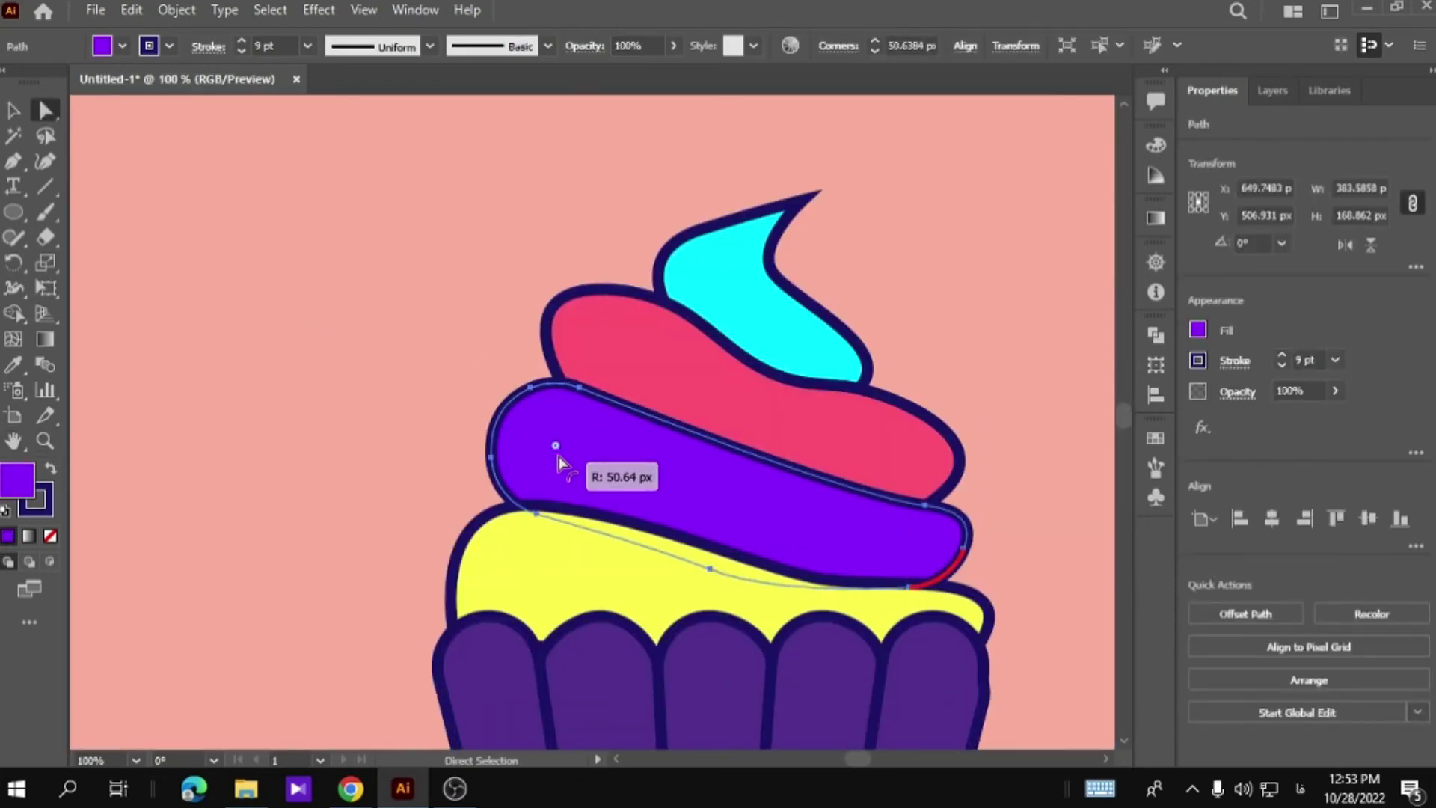
{"action": "key", "text": "ctrl+shift+a"}
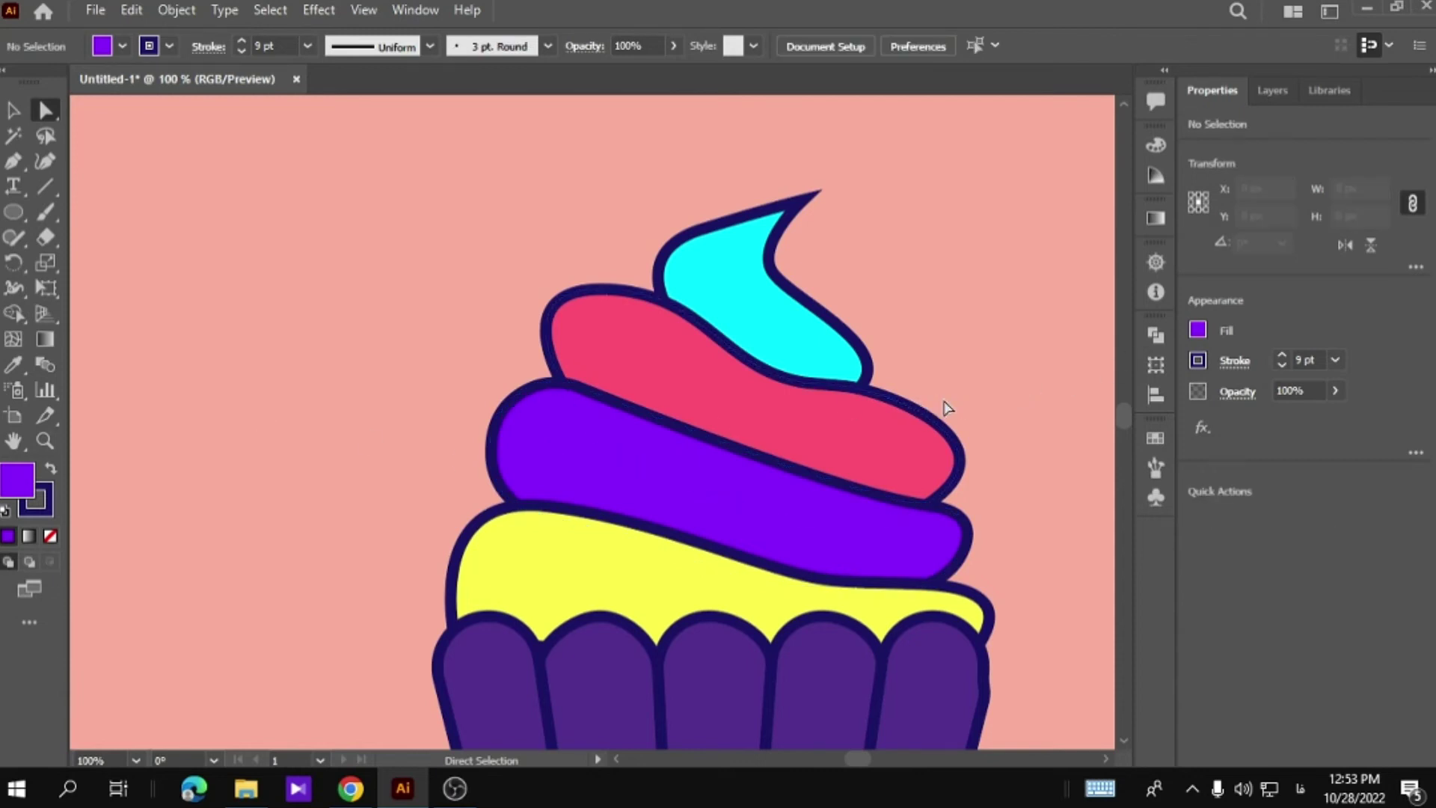
Drag the cyan swirl's tip anchors left and down so it hooks into a sharper point.
{"action": "scroll", "coordinate": [944, 408], "scroll_direction": "up", "scroll_amount": 2}
{"action": "left_click_drag", "start_coordinate": [795, 249], "coordinate": [753, 269]}
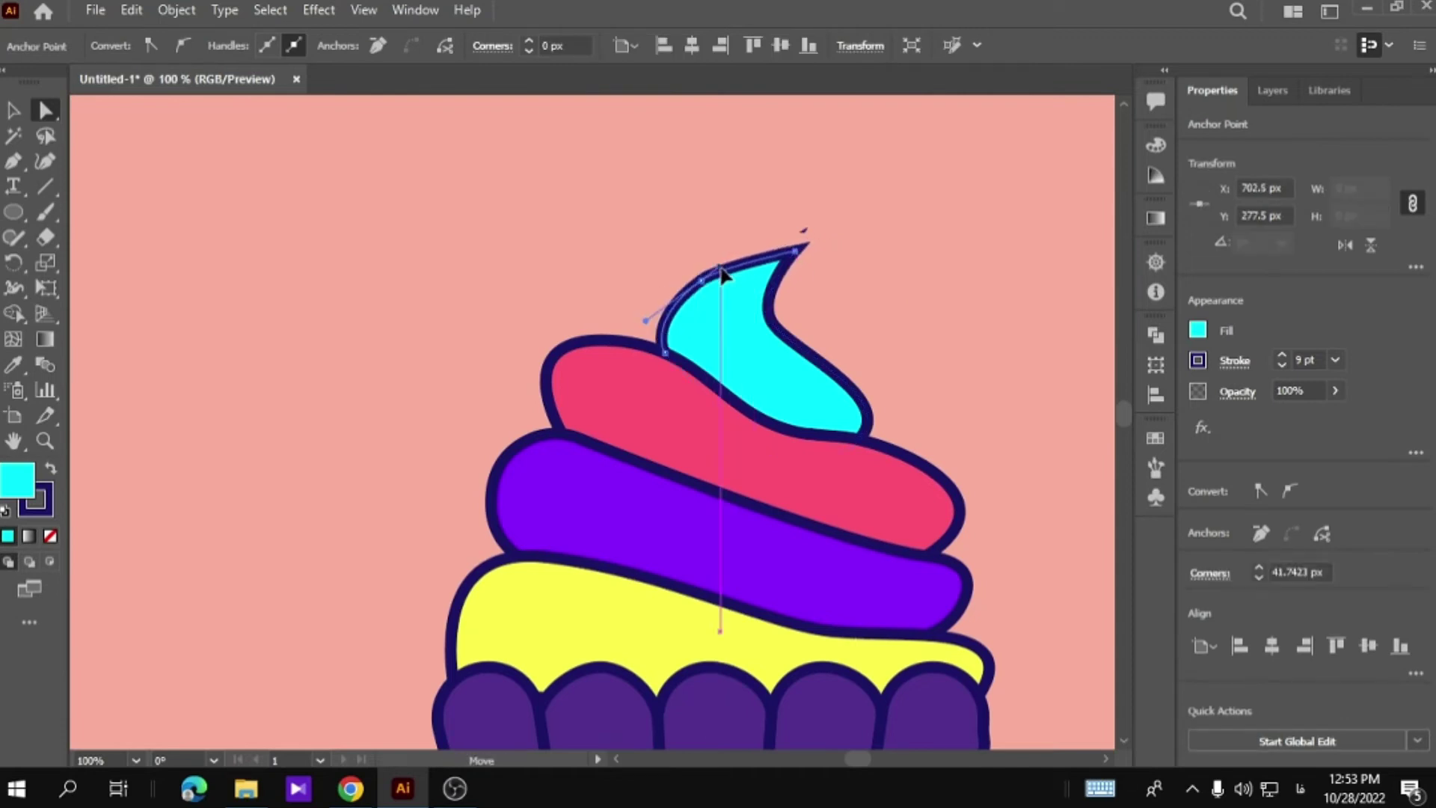
{"action": "mouse_move", "coordinate": [753, 269]}
{"action": "left_mouse_down"}
{"action": "mouse_move", "coordinate": [691, 276]}
{"action": "mouse_move", "coordinate": [780, 312]}
{"action": "left_mouse_up"}
{"action": "left_click", "coordinate": [795, 250]}
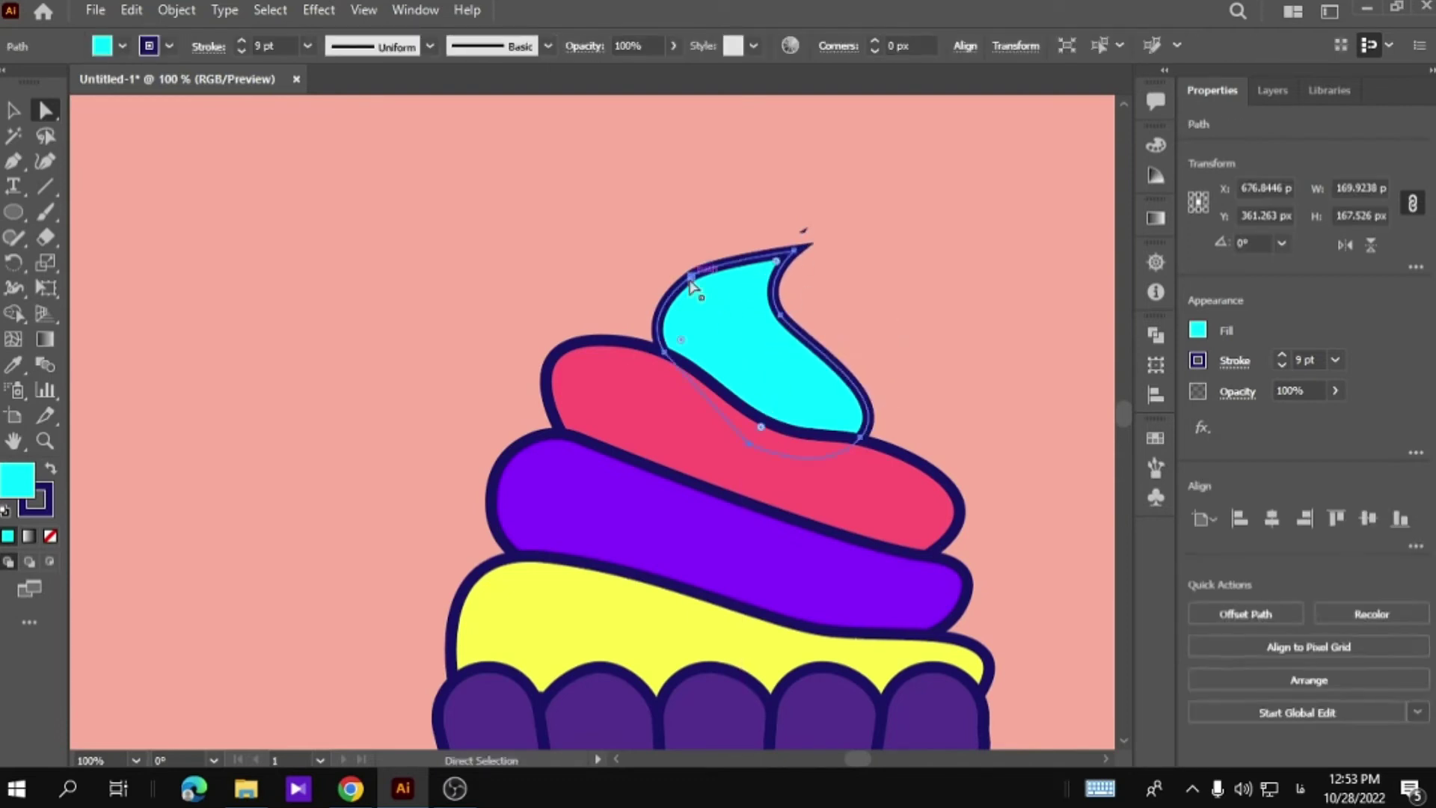
{"action": "left_click_drag", "start_coordinate": [691, 285], "coordinate": [725, 281]}
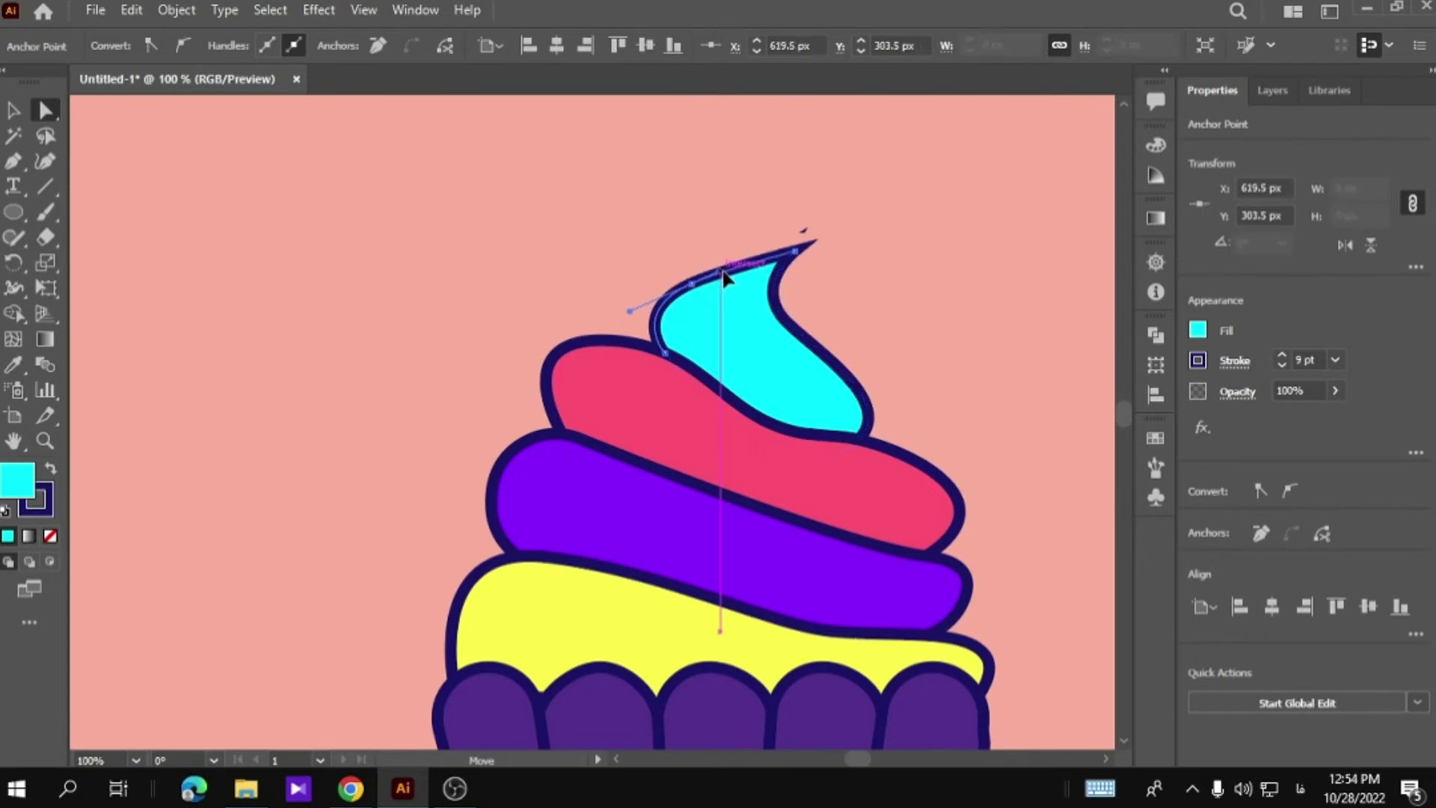
{"action": "left_click", "coordinate": [580, 276]}
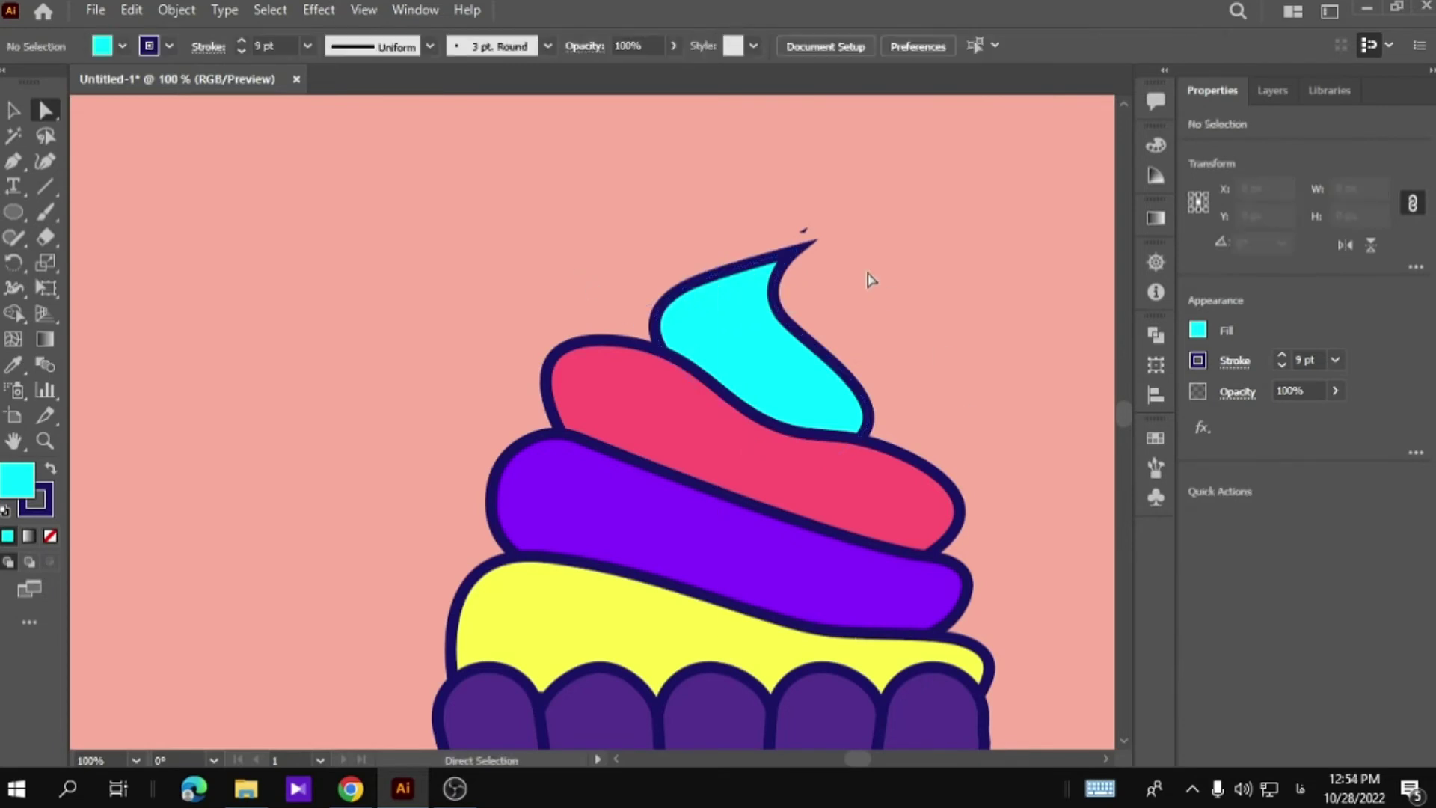
{"action": "double_click", "coordinate": [14, 440]}
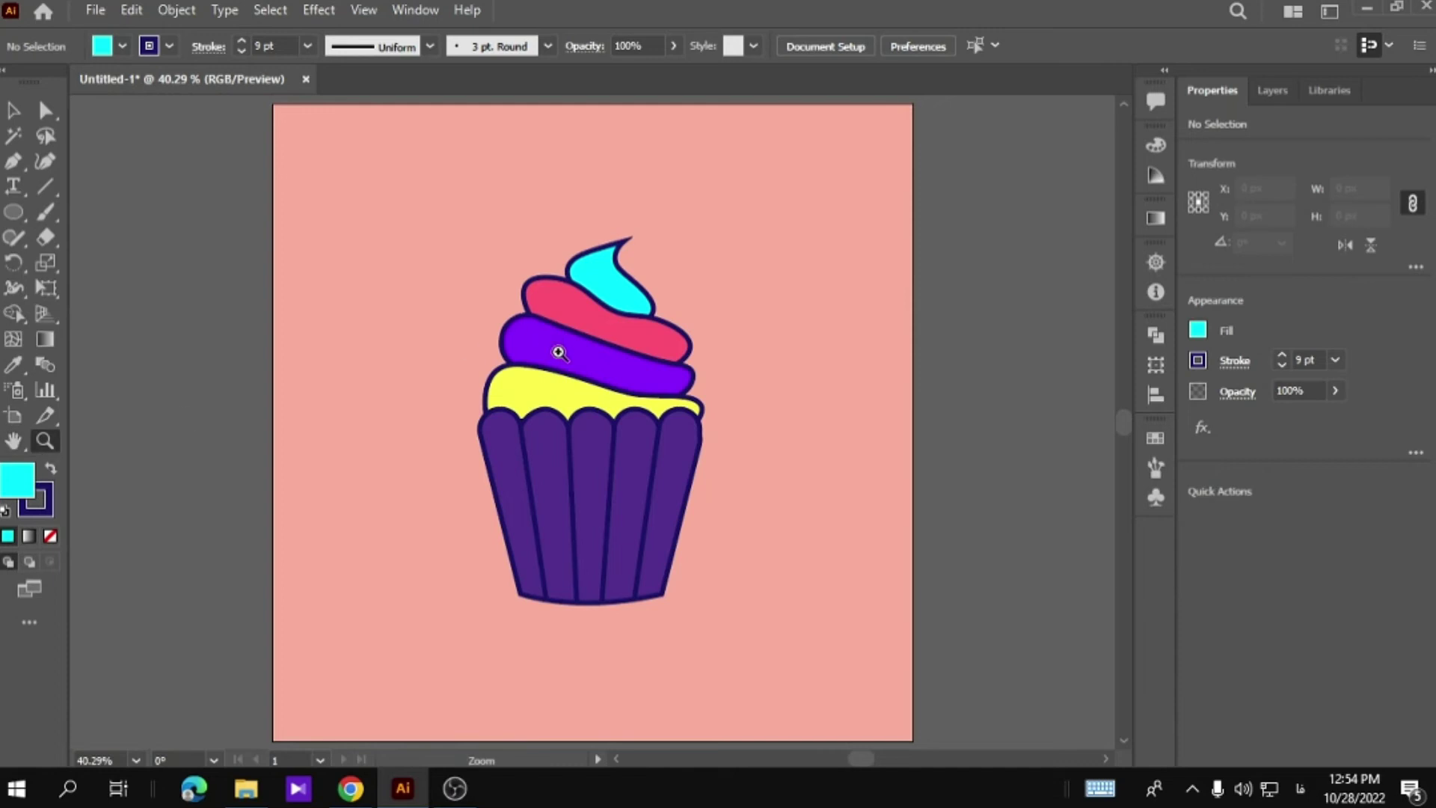
Draw a straight line down the liner's left panel and position it.
{"action": "left_click", "coordinate": [542, 463]}
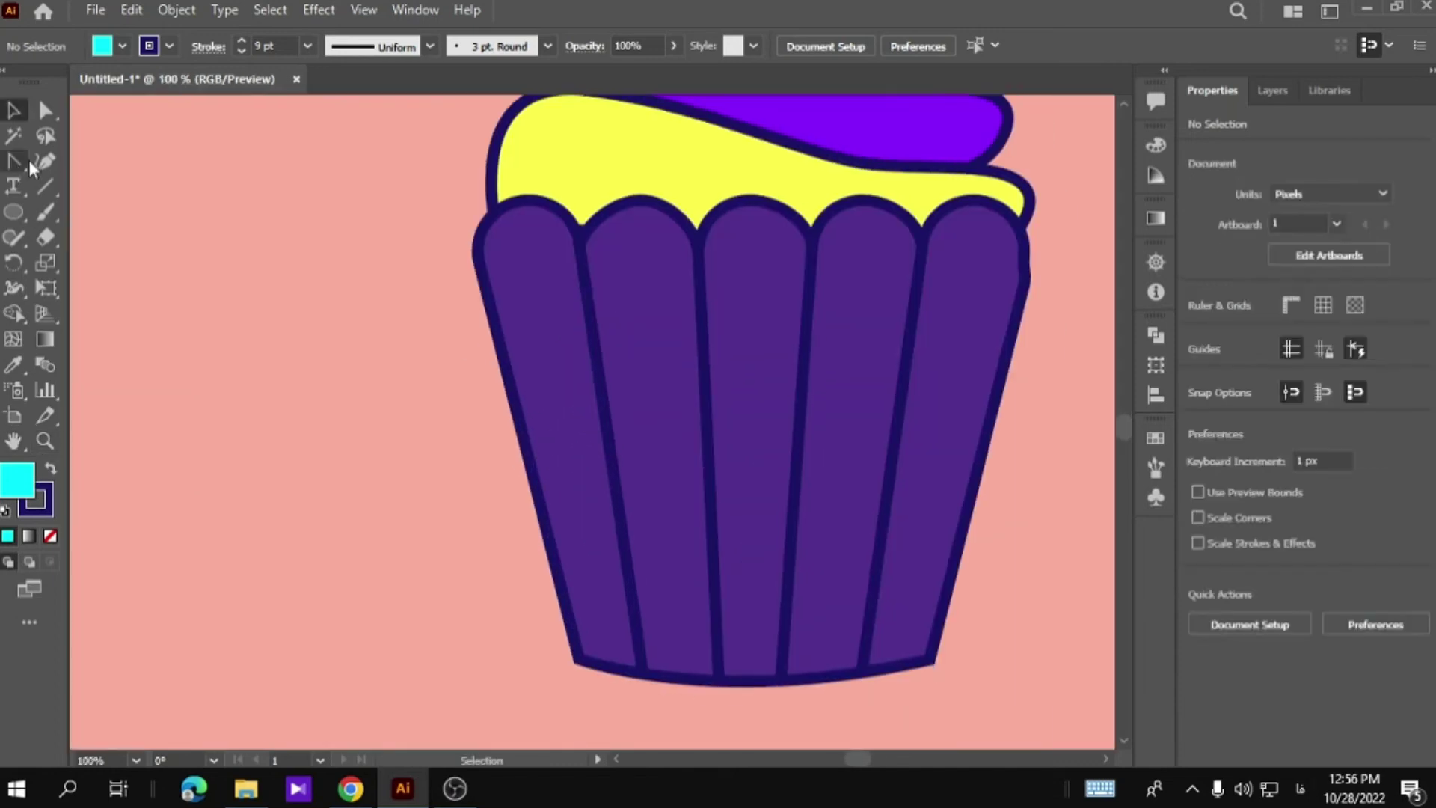
{"action": "left_click", "coordinate": [13, 161]}
{"action": "left_click", "coordinate": [531, 385]}
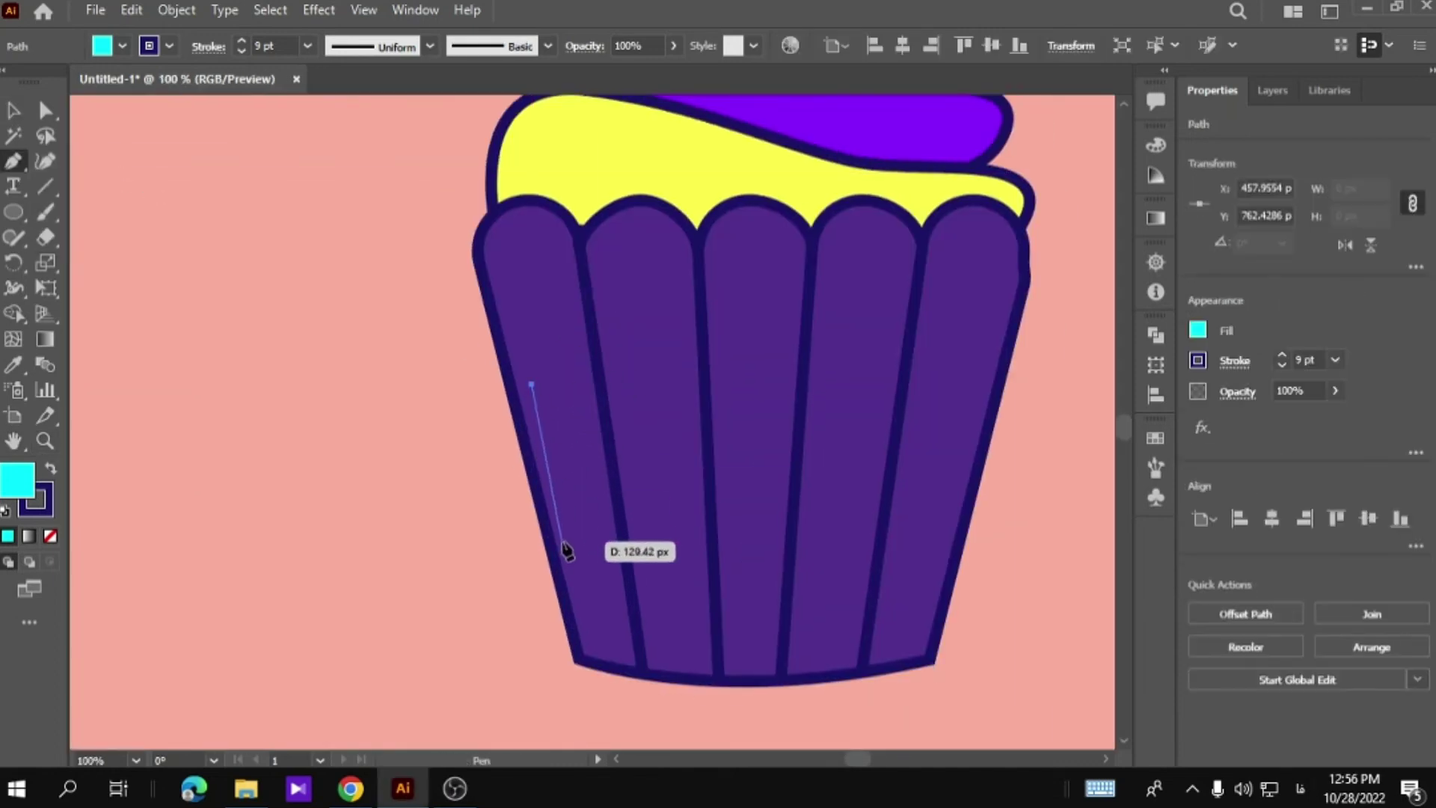
{"action": "left_click", "coordinate": [566, 537]}
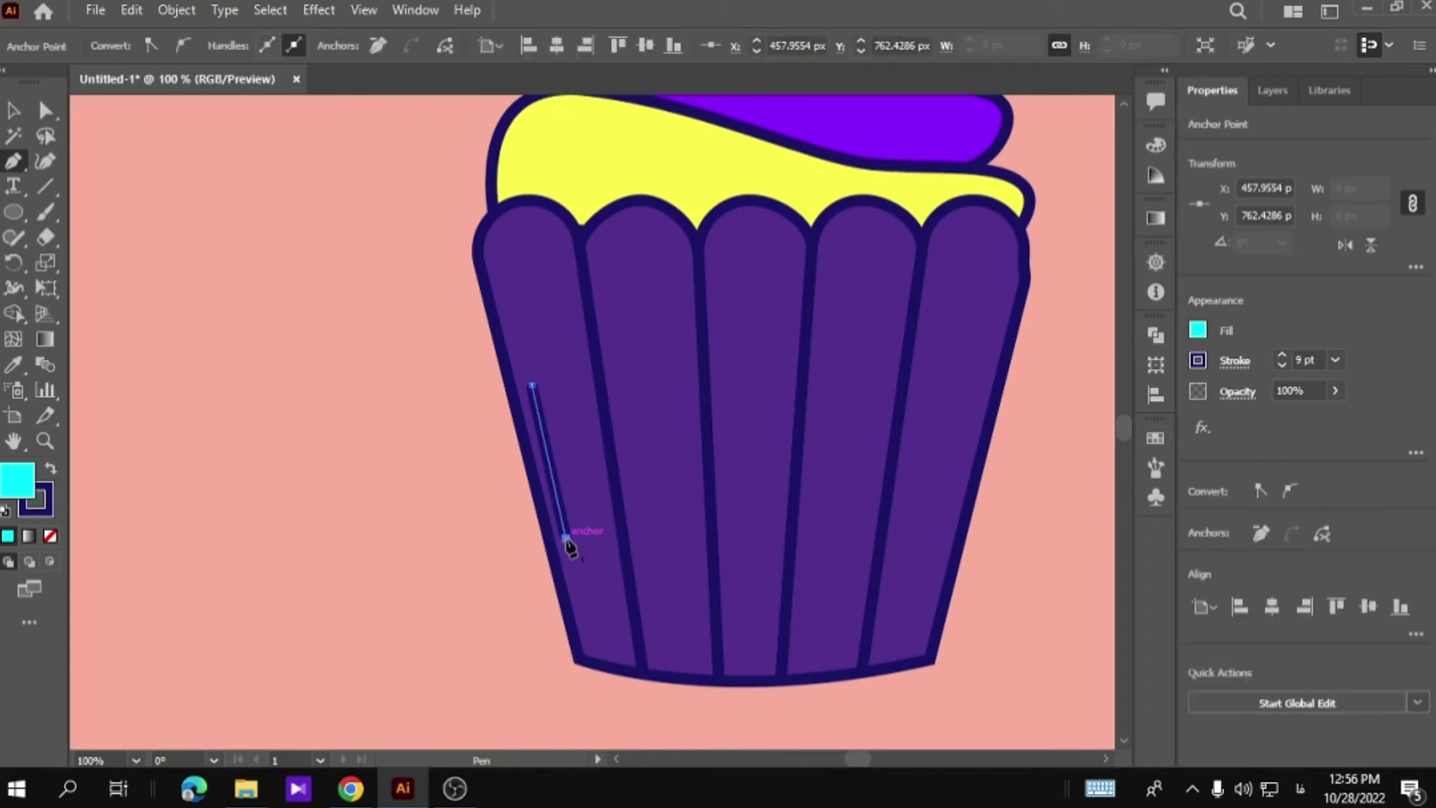
{"action": "key", "text": "v"}
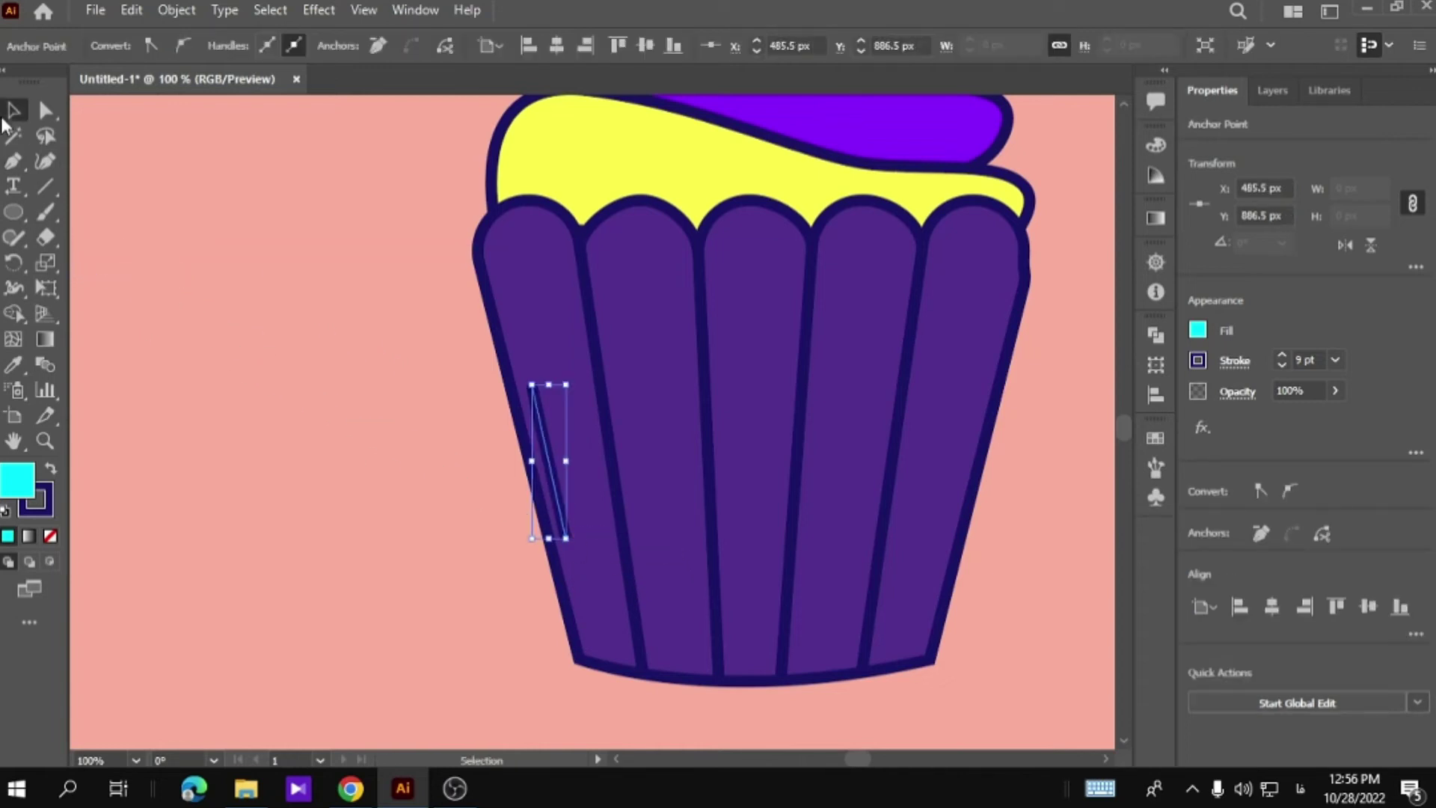
{"action": "mouse_move", "coordinate": [545, 449]}
{"action": "left_mouse_down"}
{"action": "mouse_move", "coordinate": [530, 374]}
{"action": "mouse_move", "coordinate": [558, 492]}
{"action": "left_mouse_up"}
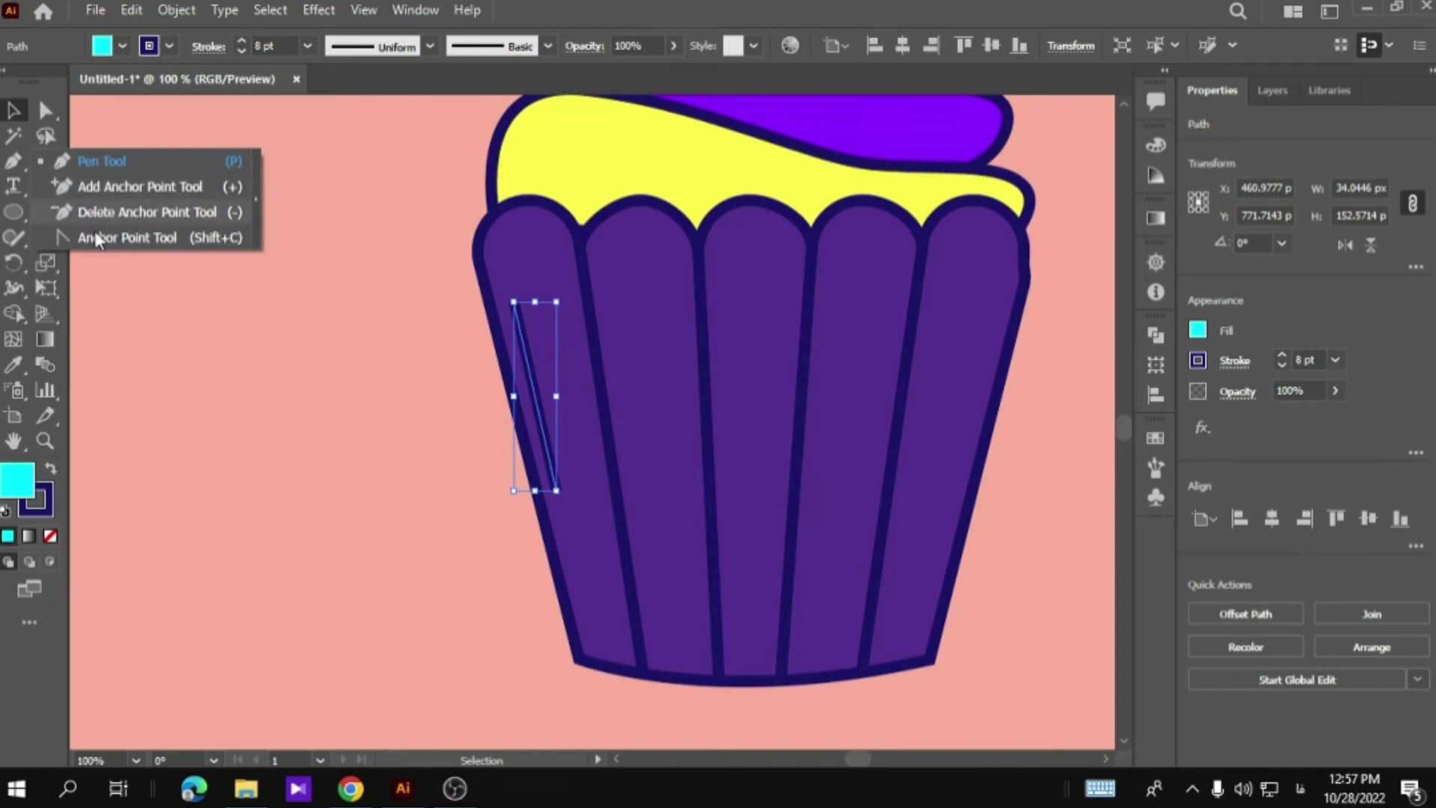
Curve the line by converting its top and bottom anchors with the Anchor Point tool.
{"action": "left_click_drag", "start_coordinate": [13, 161], "coordinate": [90, 234]}
{"action": "left_click", "coordinate": [513, 304]}
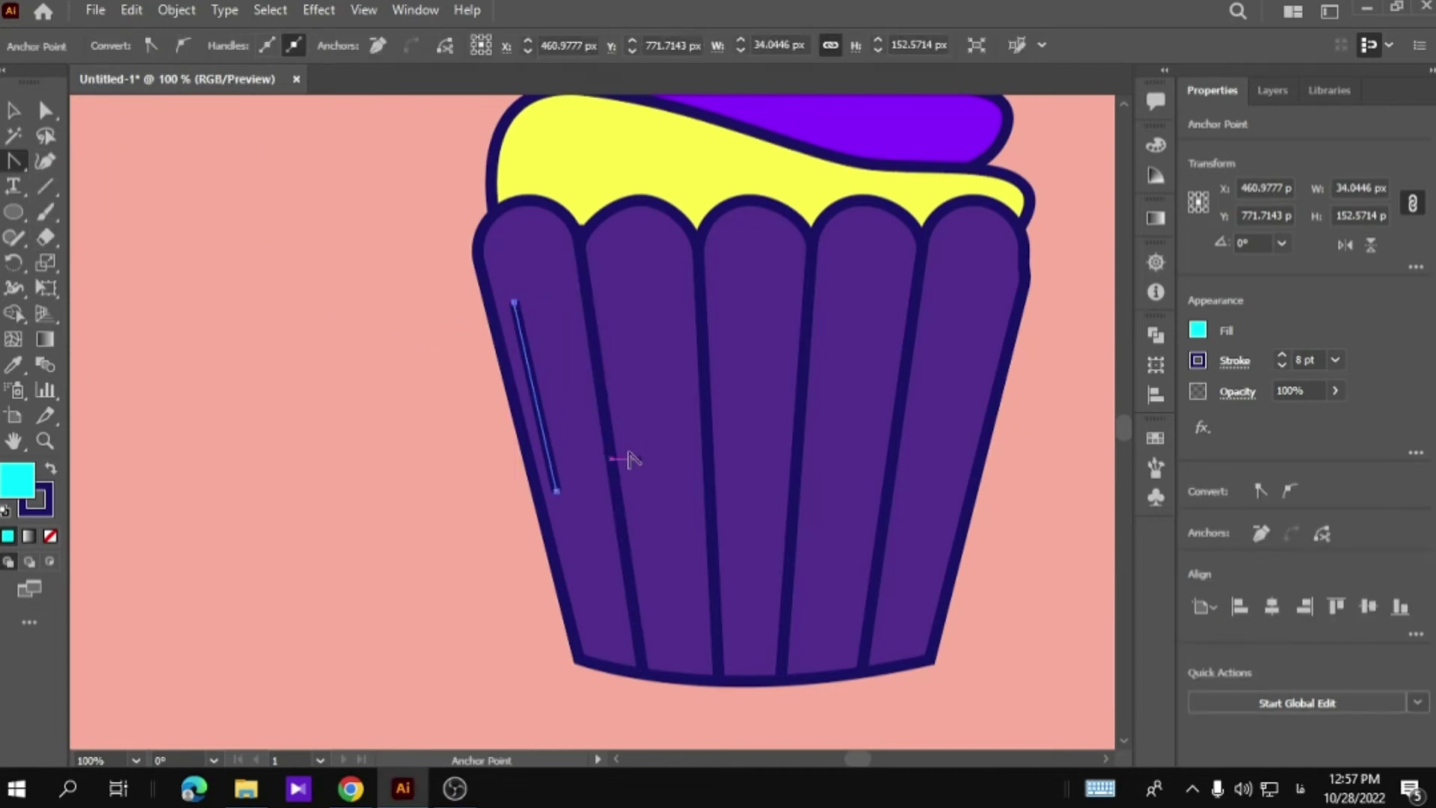
{"action": "mouse_move", "coordinate": [557, 492]}
{"action": "left_mouse_down"}
{"action": "mouse_move", "coordinate": [574, 497]}
{"action": "mouse_move", "coordinate": [546, 479]}
{"action": "left_mouse_up"}
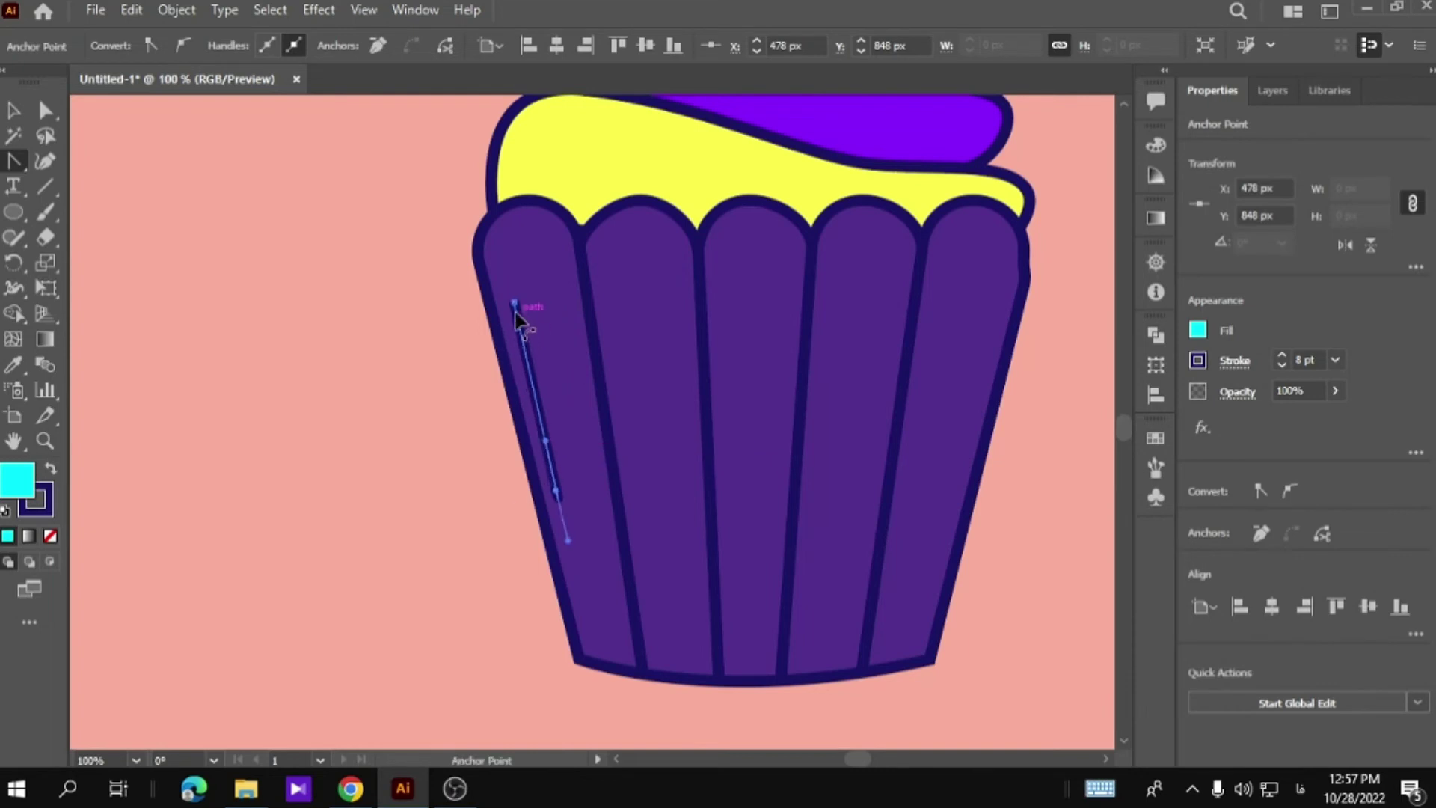
{"action": "mouse_move", "coordinate": [514, 302]}
{"action": "left_mouse_down"}
{"action": "mouse_move", "coordinate": [523, 265]}
{"action": "mouse_move", "coordinate": [509, 269]}
{"action": "left_mouse_up"}
{"action": "key", "text": "v"}
{"action": "left_click", "coordinate": [306, 329]}
Make the curved line's fill and stroke white.
{"action": "left_click", "coordinate": [547, 419]}
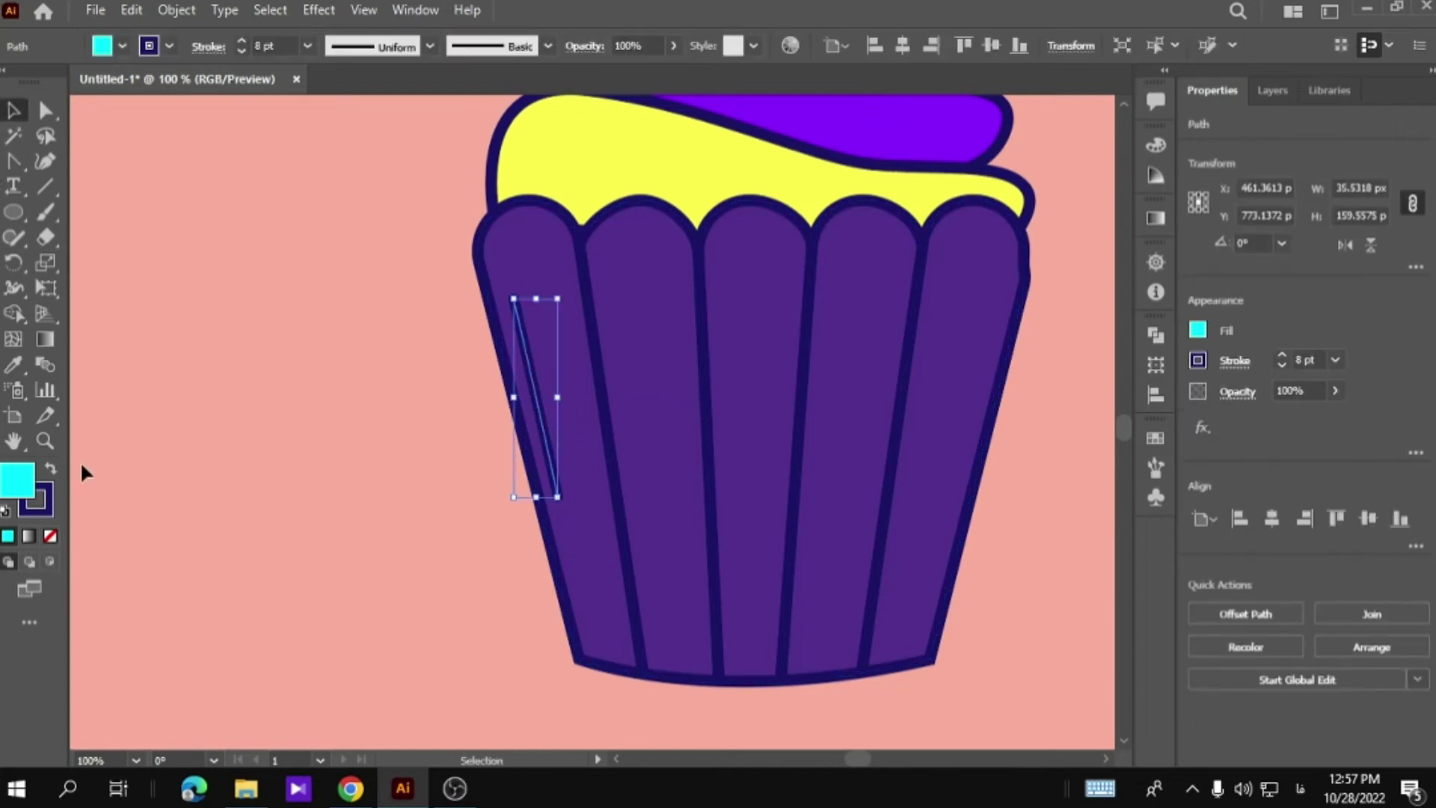
{"action": "double_click", "coordinate": [17, 479]}
{"action": "left_click", "coordinate": [777, 372]}
{"action": "left_click", "coordinate": [1279, 375]}
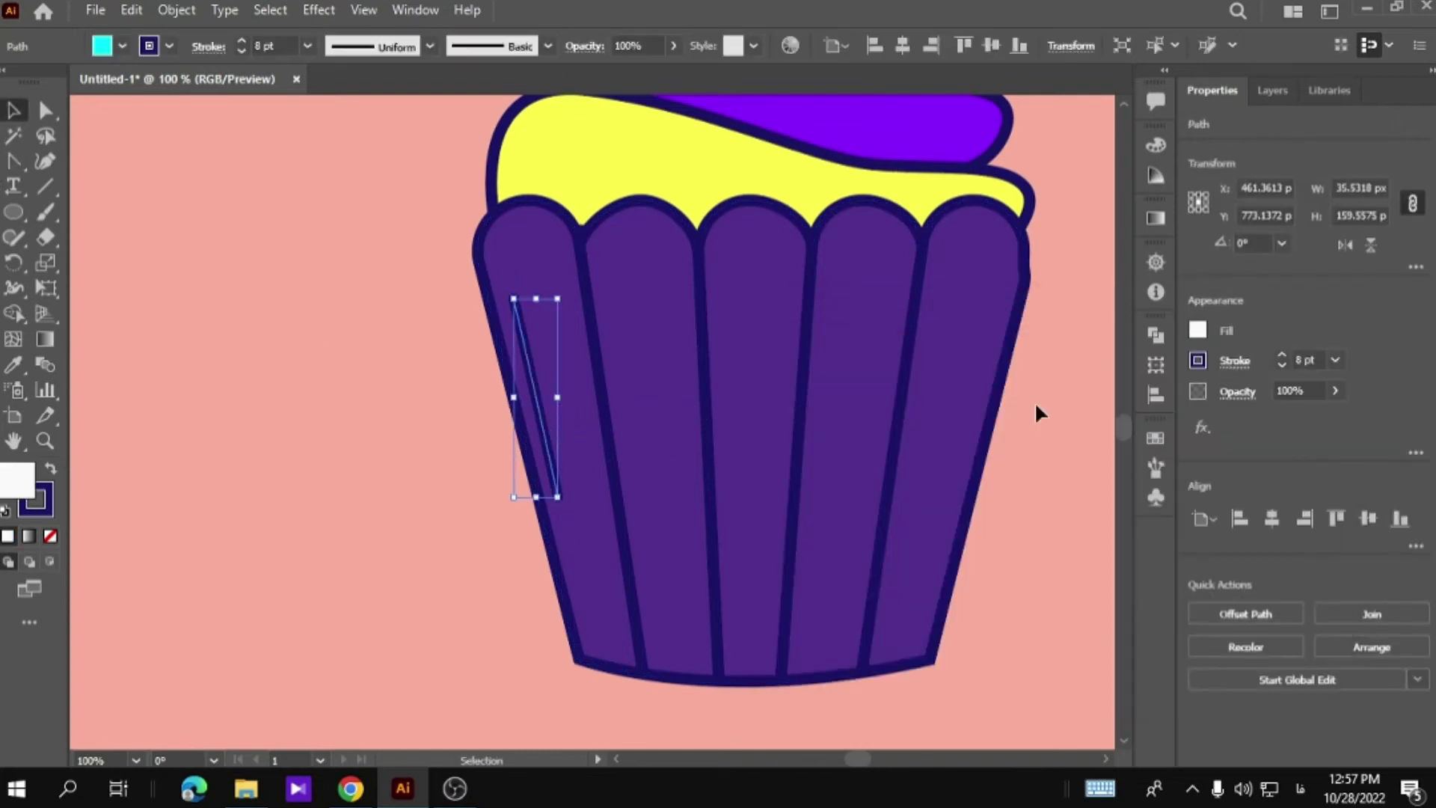
{"action": "left_click", "coordinate": [1197, 362]}
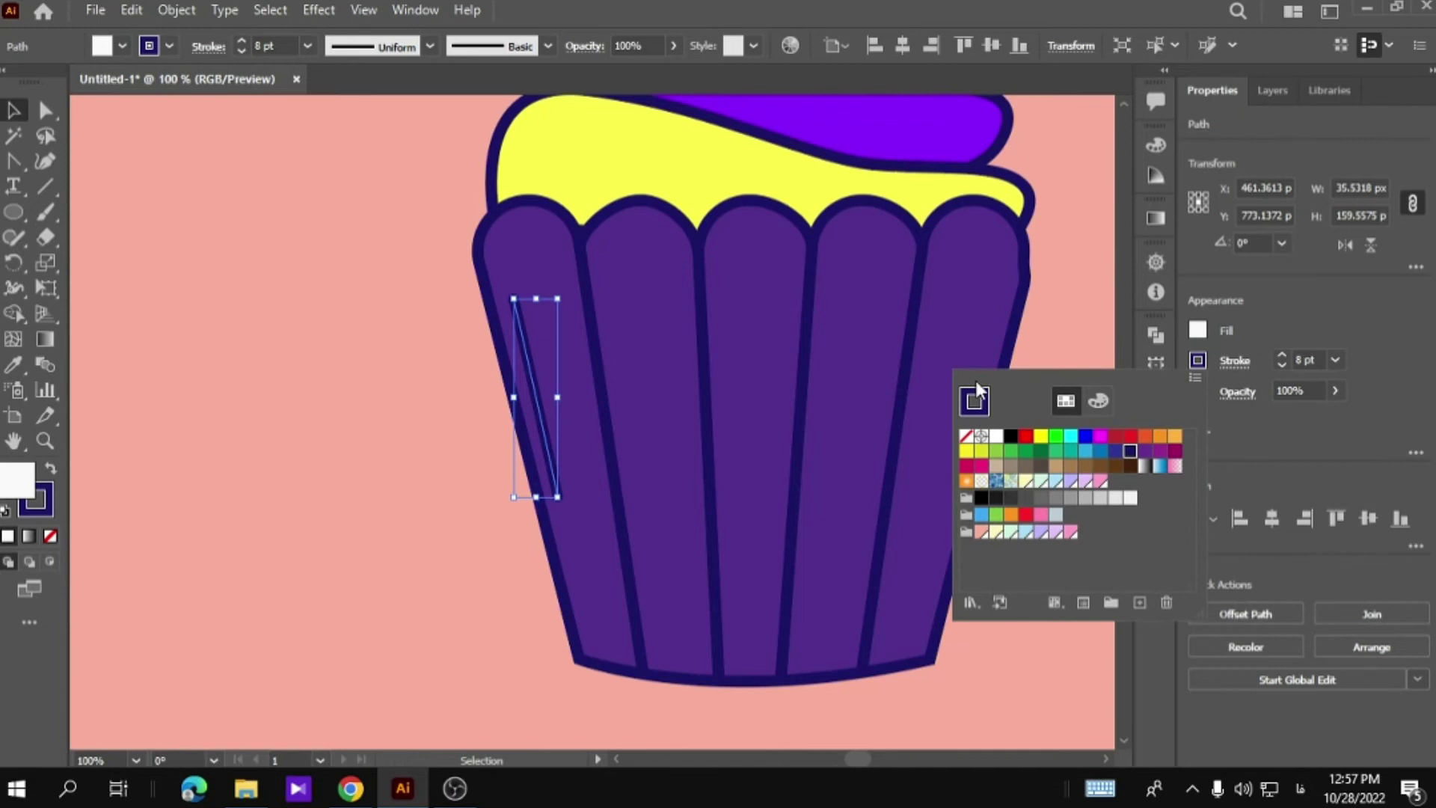
{"action": "left_click", "coordinate": [1208, 358]}
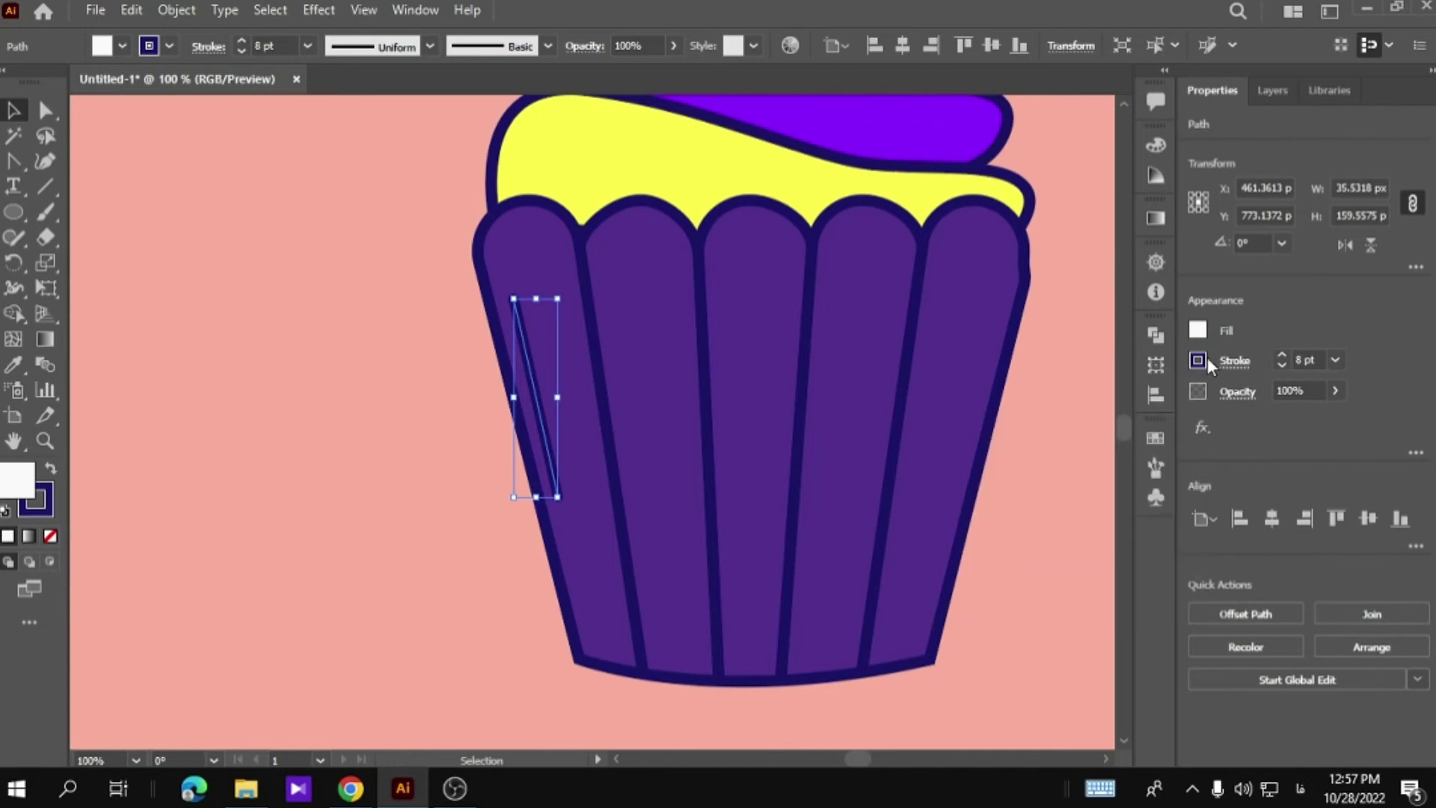
{"action": "left_click", "coordinate": [1197, 360]}
{"action": "left_click", "coordinate": [1004, 445]}
{"action": "left_click", "coordinate": [1200, 362]}
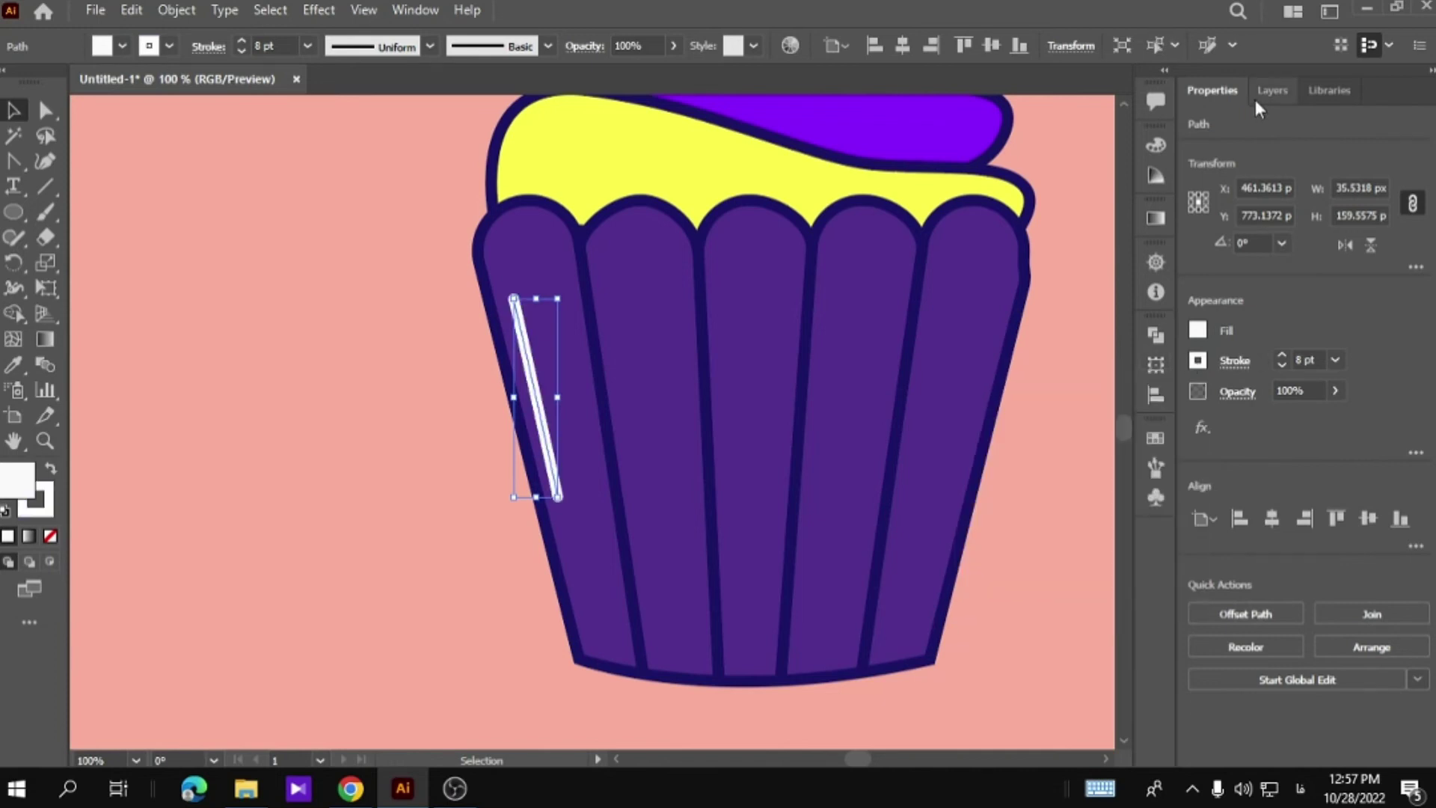
Lower the highlight line's opacity to 17%.
{"action": "left_click_drag", "start_coordinate": [1335, 390], "coordinate": [1266, 420]}
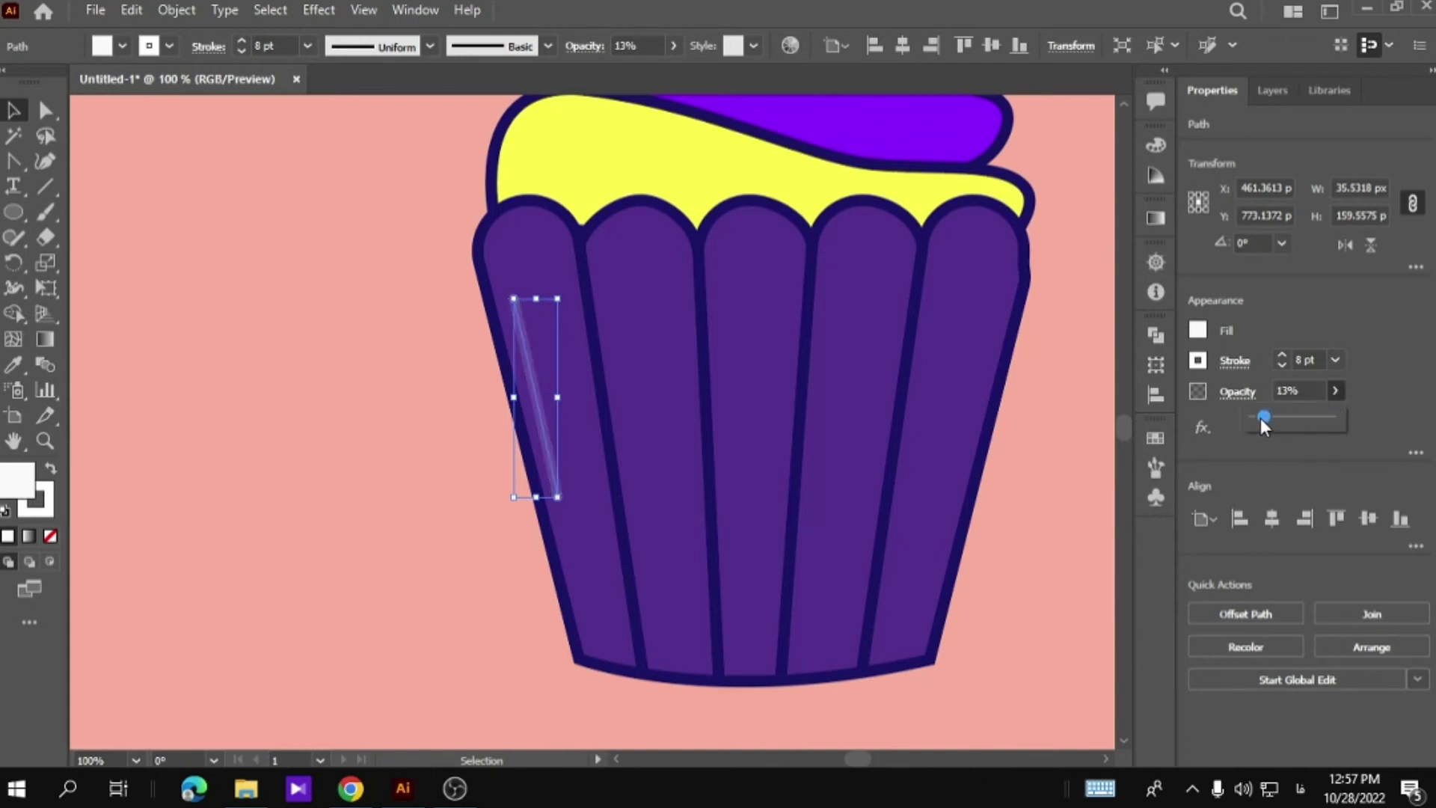
{"action": "left_click", "coordinate": [448, 487]}
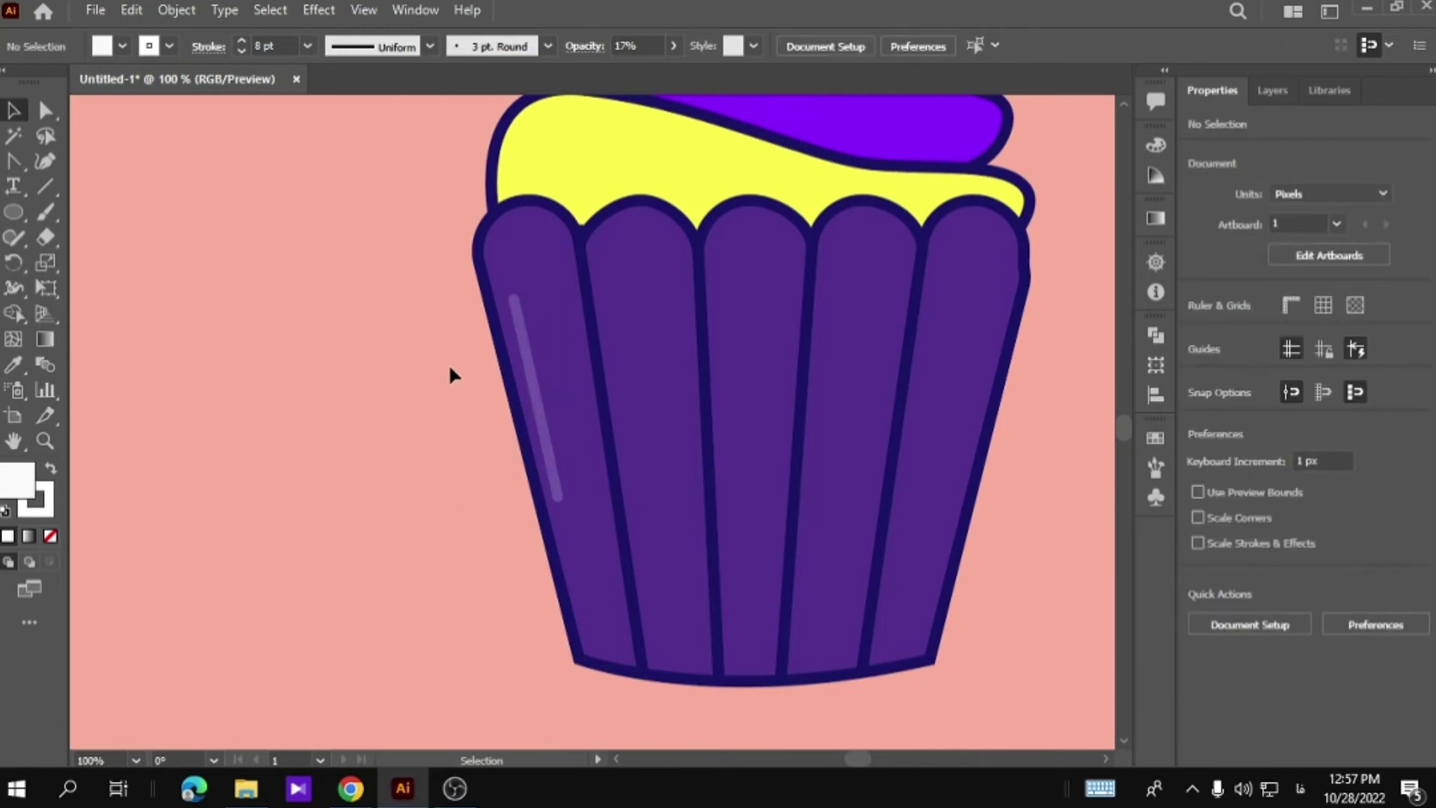
{"action": "scroll", "coordinate": [449, 364], "scroll_direction": "up", "scroll_amount": 1}
{"action": "left_click", "coordinate": [16, 213]}
Draw a tiny white circle above the highlight stroke at 24% opacity.
{"action": "left_click_drag", "start_coordinate": [512, 295], "coordinate": [507, 298]}
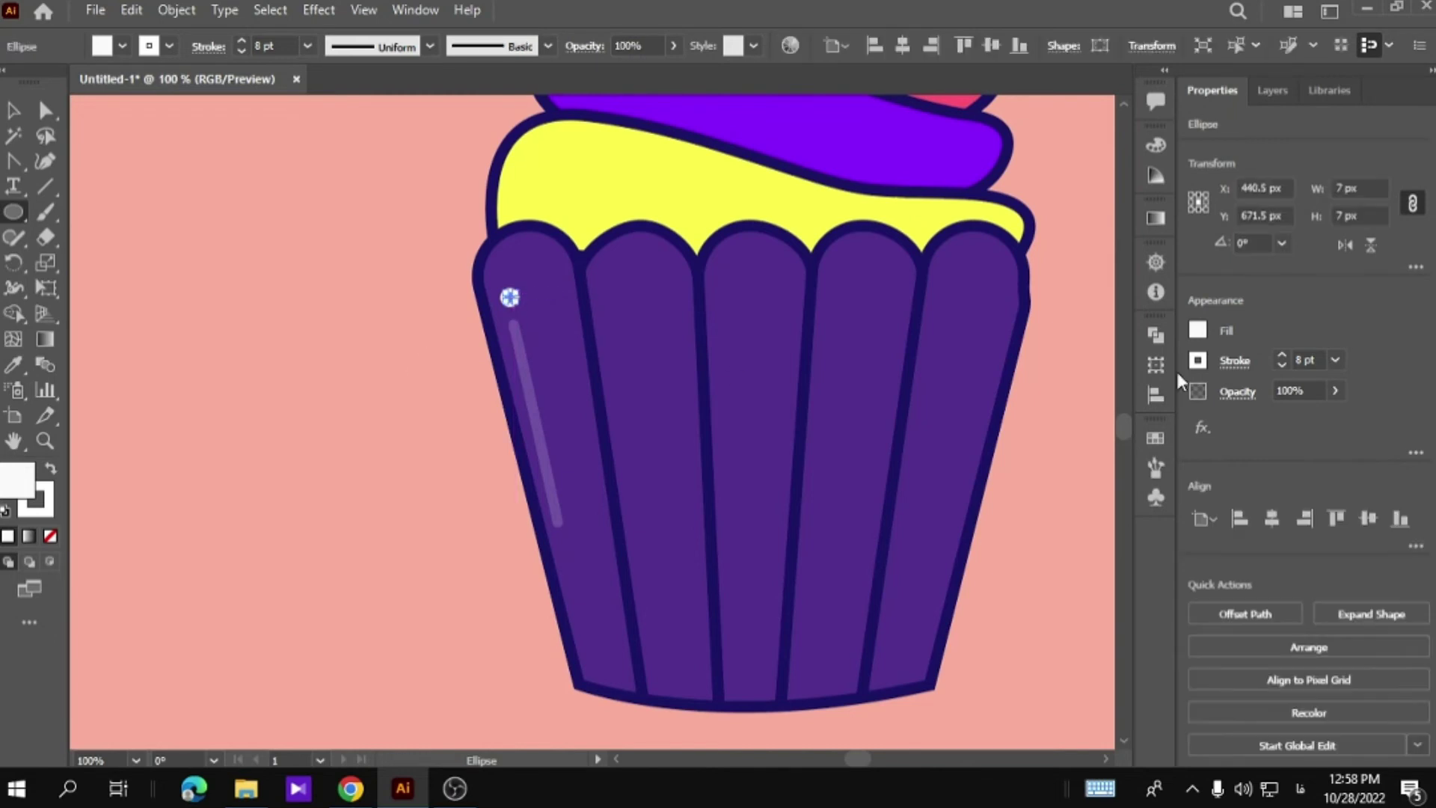
{"action": "left_click", "coordinate": [1197, 331]}
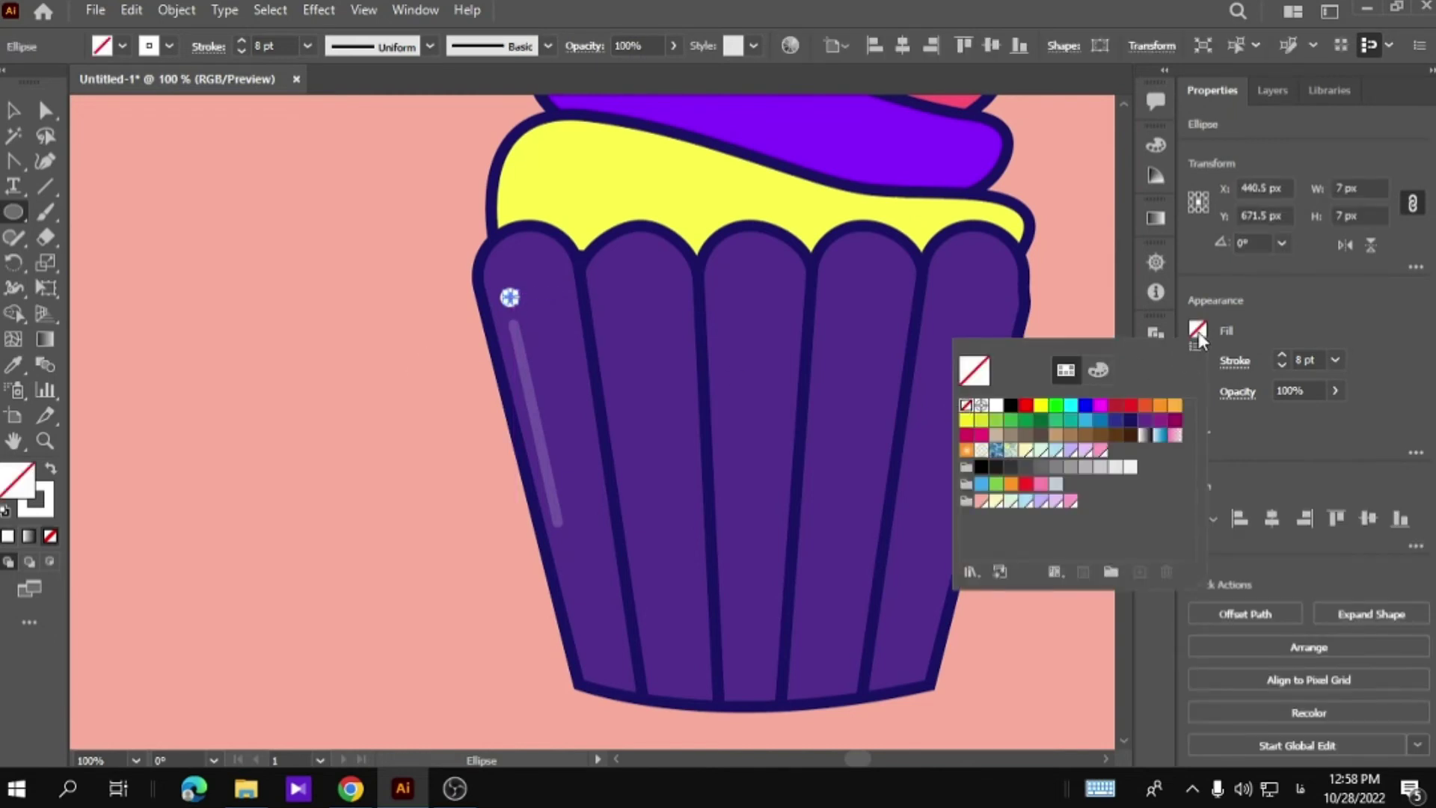
{"action": "left_click", "coordinate": [996, 408]}
{"action": "left_click", "coordinate": [1335, 390]}
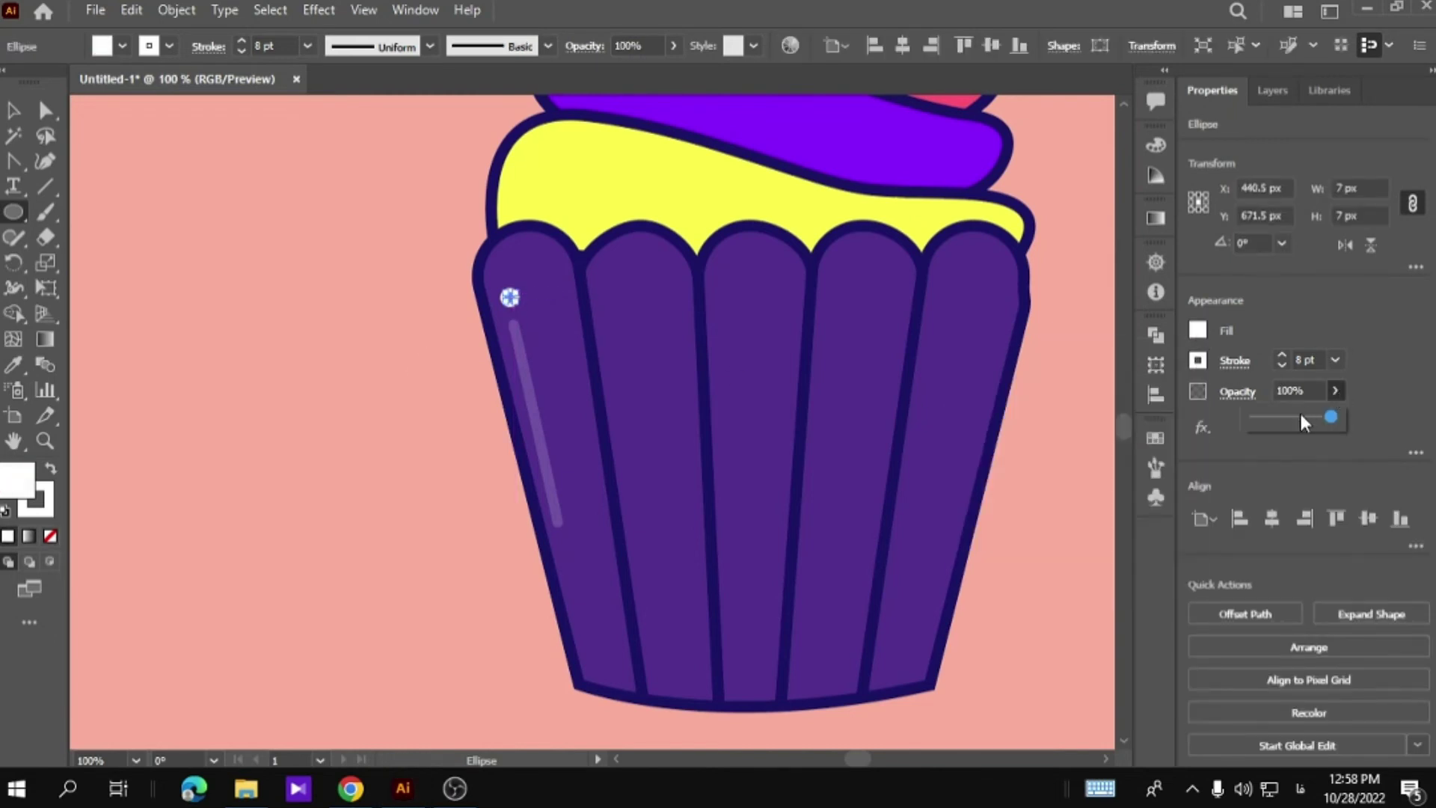
Nudge the small white dot into place just above the highlight stroke.
{"action": "key", "text": "v"}
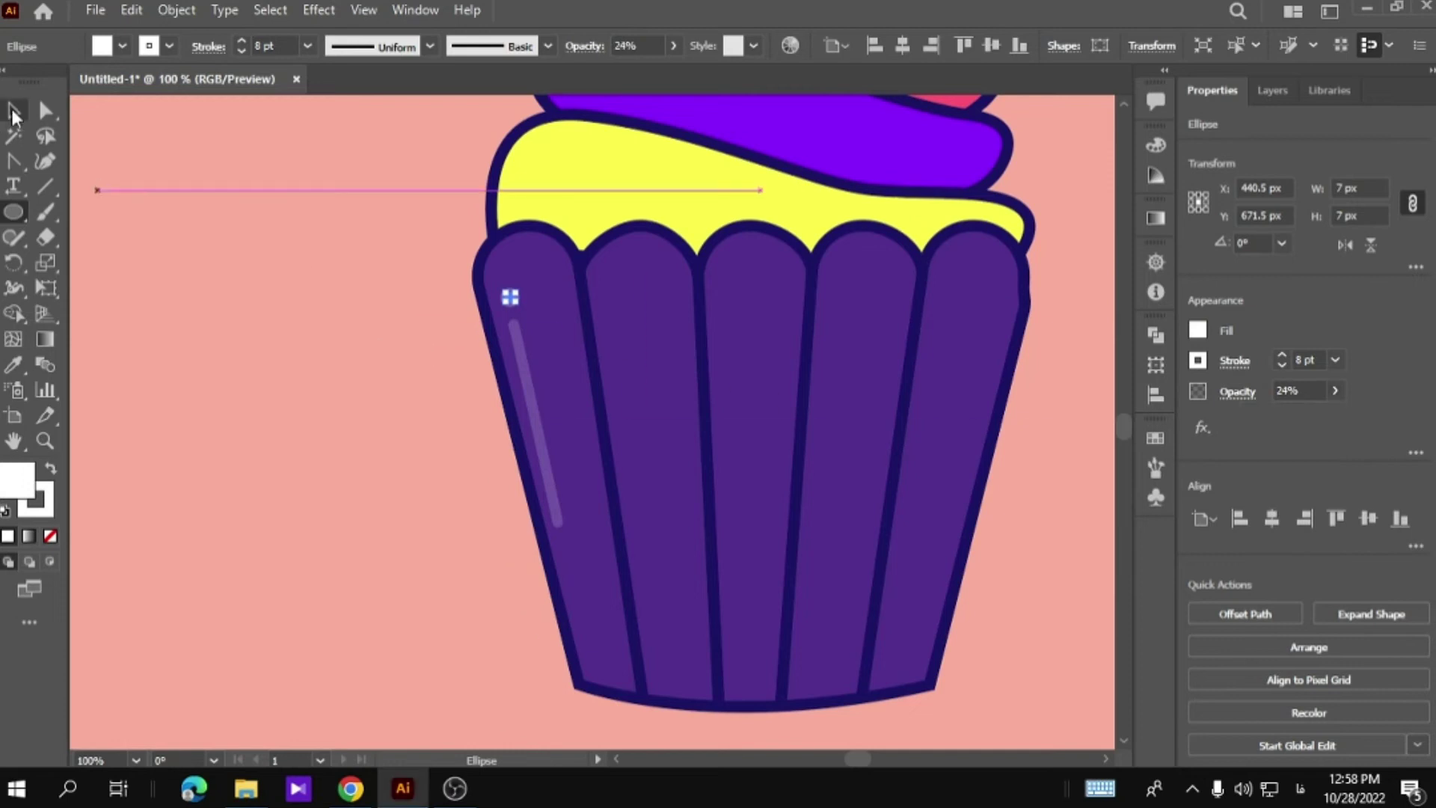
{"action": "left_click", "coordinate": [96, 187]}
{"action": "left_click_drag", "start_coordinate": [513, 302], "coordinate": [509, 303]}
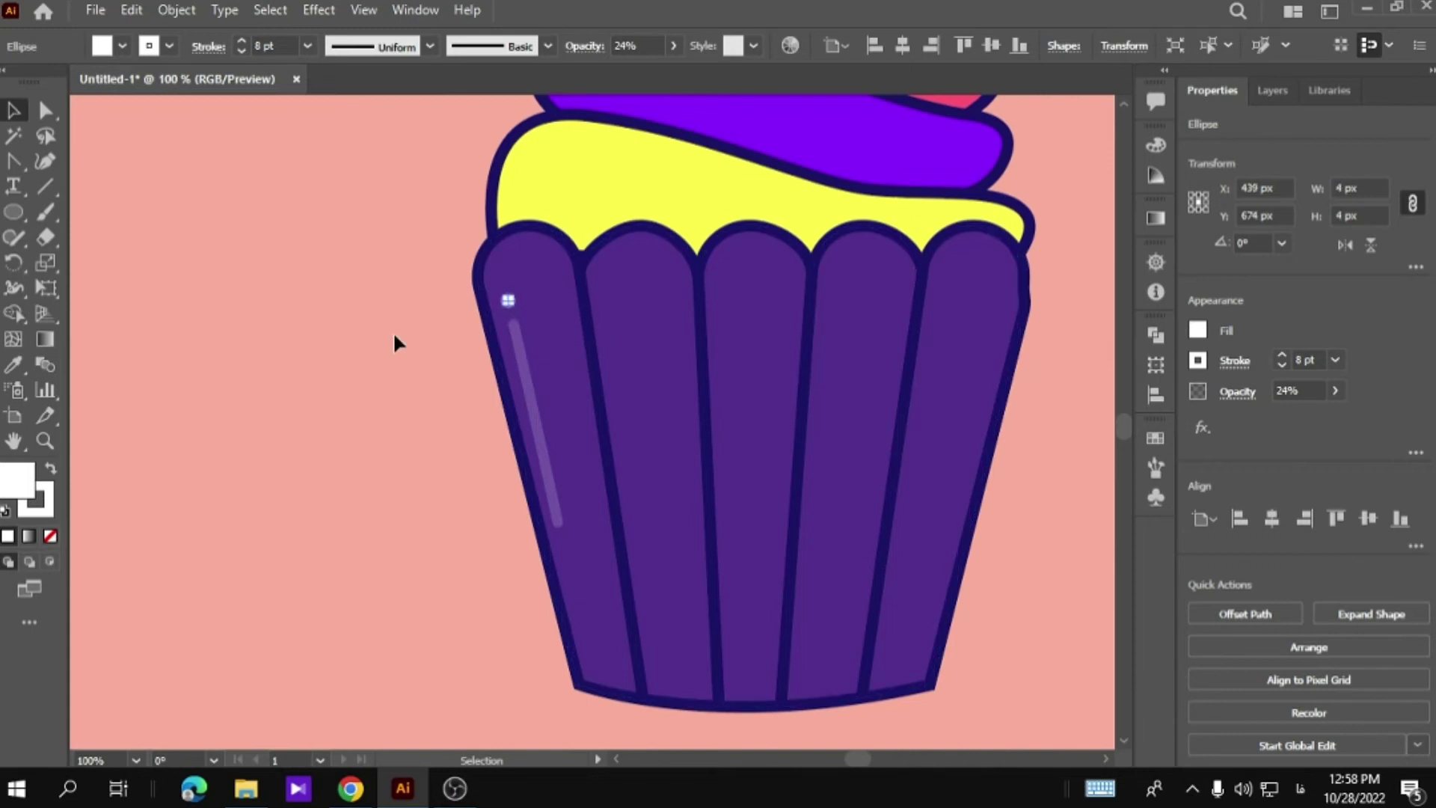
{"action": "key", "text": "Up"}
{"action": "key", "text": "Right"}
{"action": "key", "text": "Down"}
{"action": "left_click", "coordinate": [320, 345]}
{"action": "scroll", "coordinate": [435, 357], "scroll_direction": "up", "scroll_amount": 3}
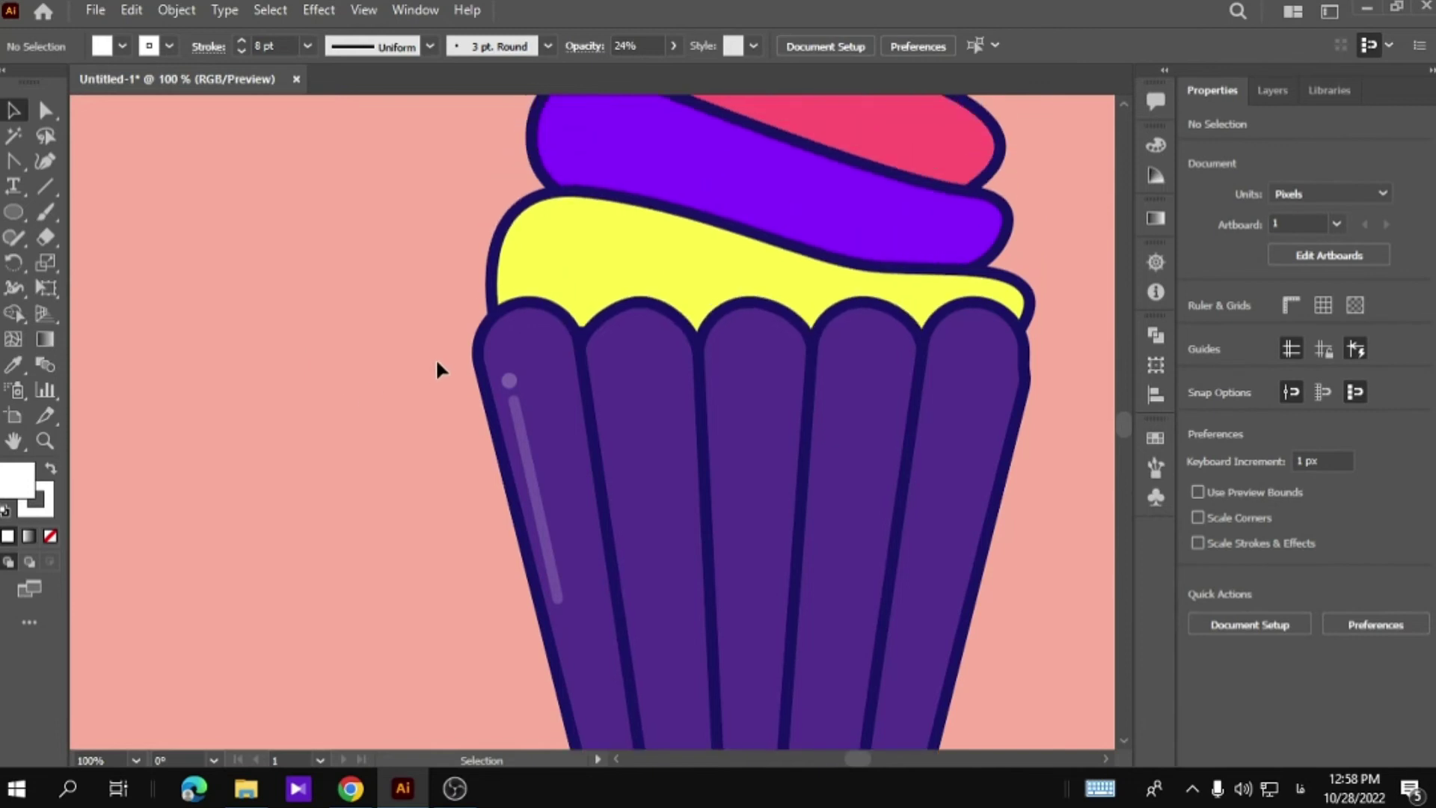
{"action": "scroll", "coordinate": [435, 357], "scroll_direction": "up", "scroll_amount": 1}
{"action": "double_click", "coordinate": [14, 441]}
Zoom in and pen-draw a small curve along the yellow frosting's upper-left edge.
{"action": "left_click", "coordinate": [45, 441]}
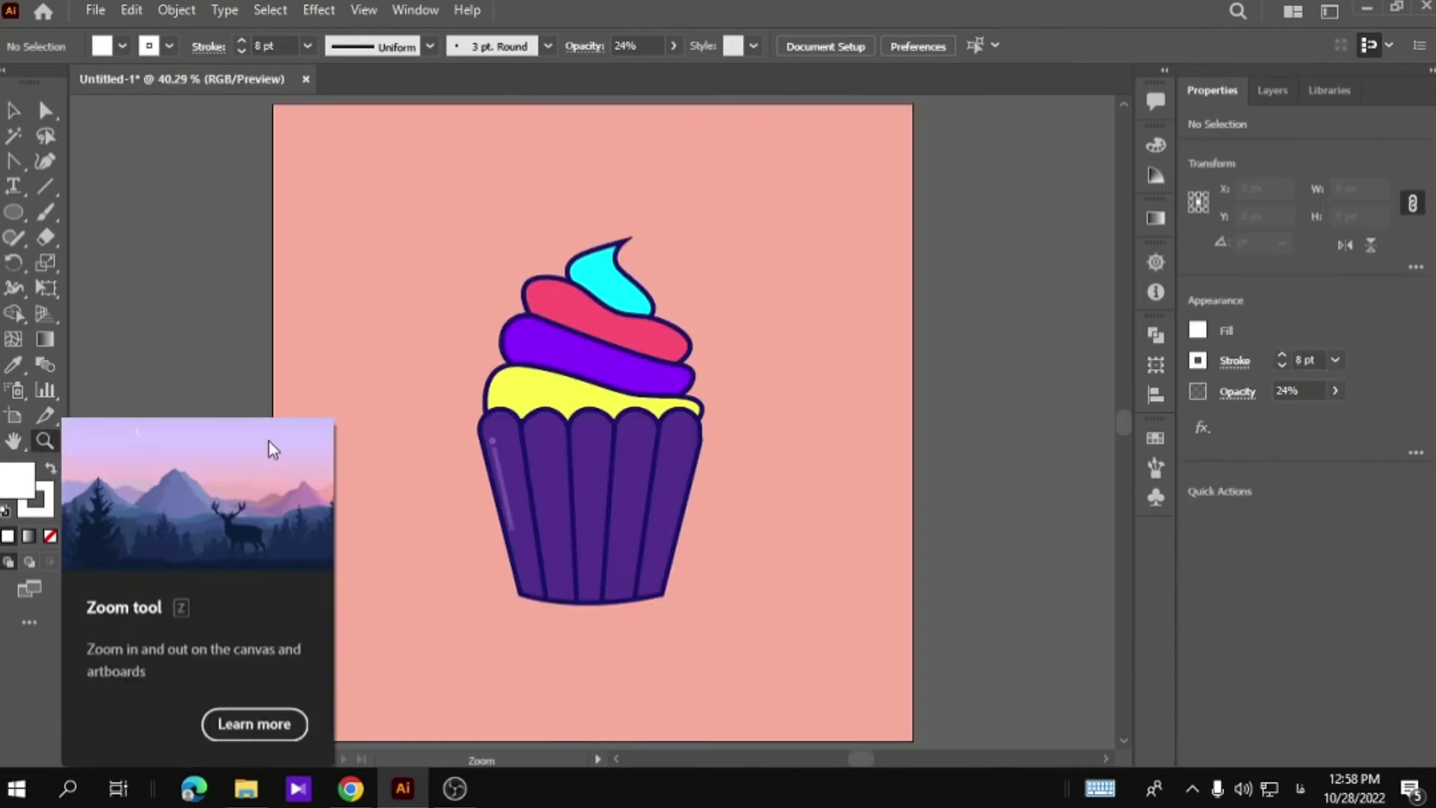
{"action": "left_click", "coordinate": [570, 383]}
{"action": "left_click", "coordinate": [567, 441]}
{"action": "left_click_drag", "start_coordinate": [642, 465], "coordinate": [538, 411]}
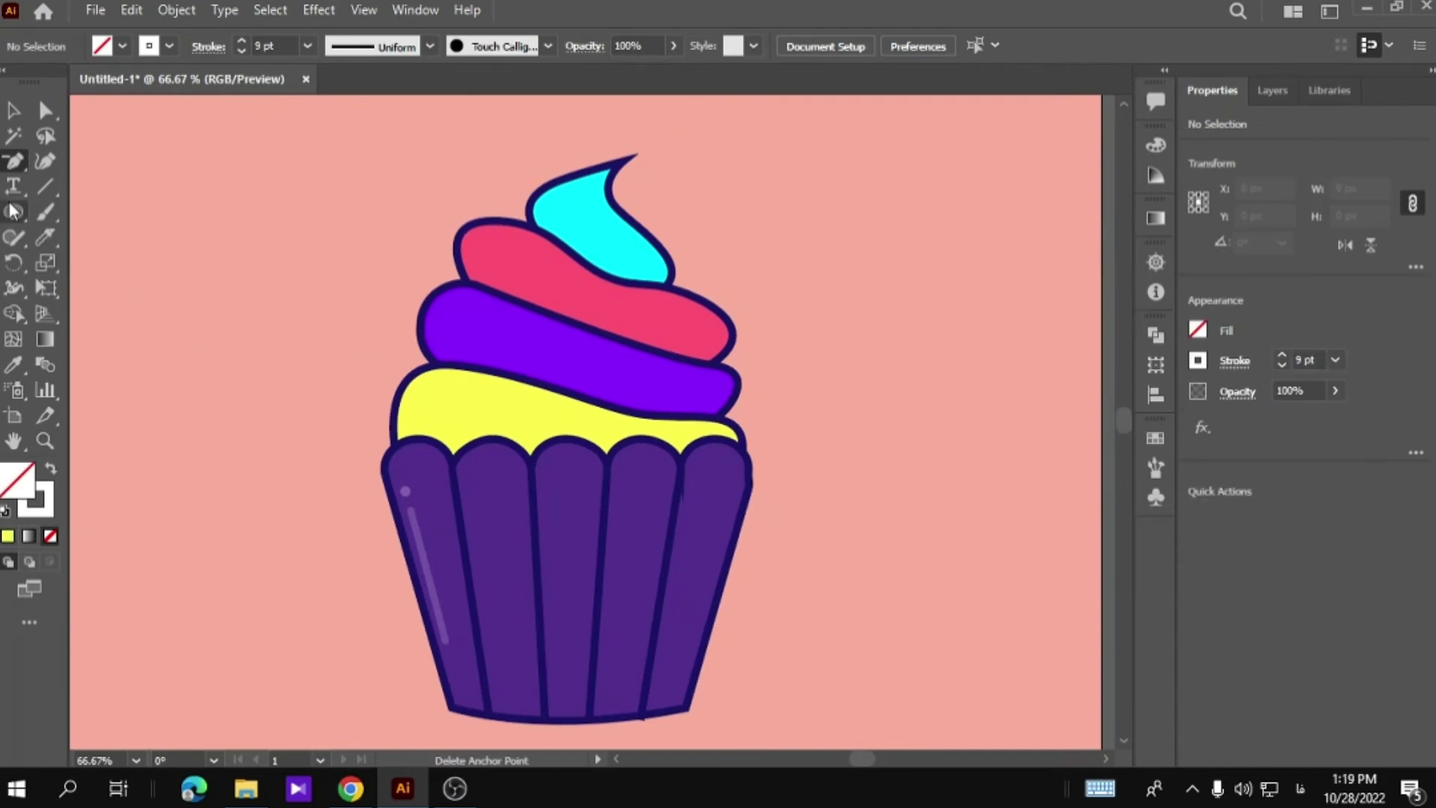
{"action": "left_click", "coordinate": [15, 212]}
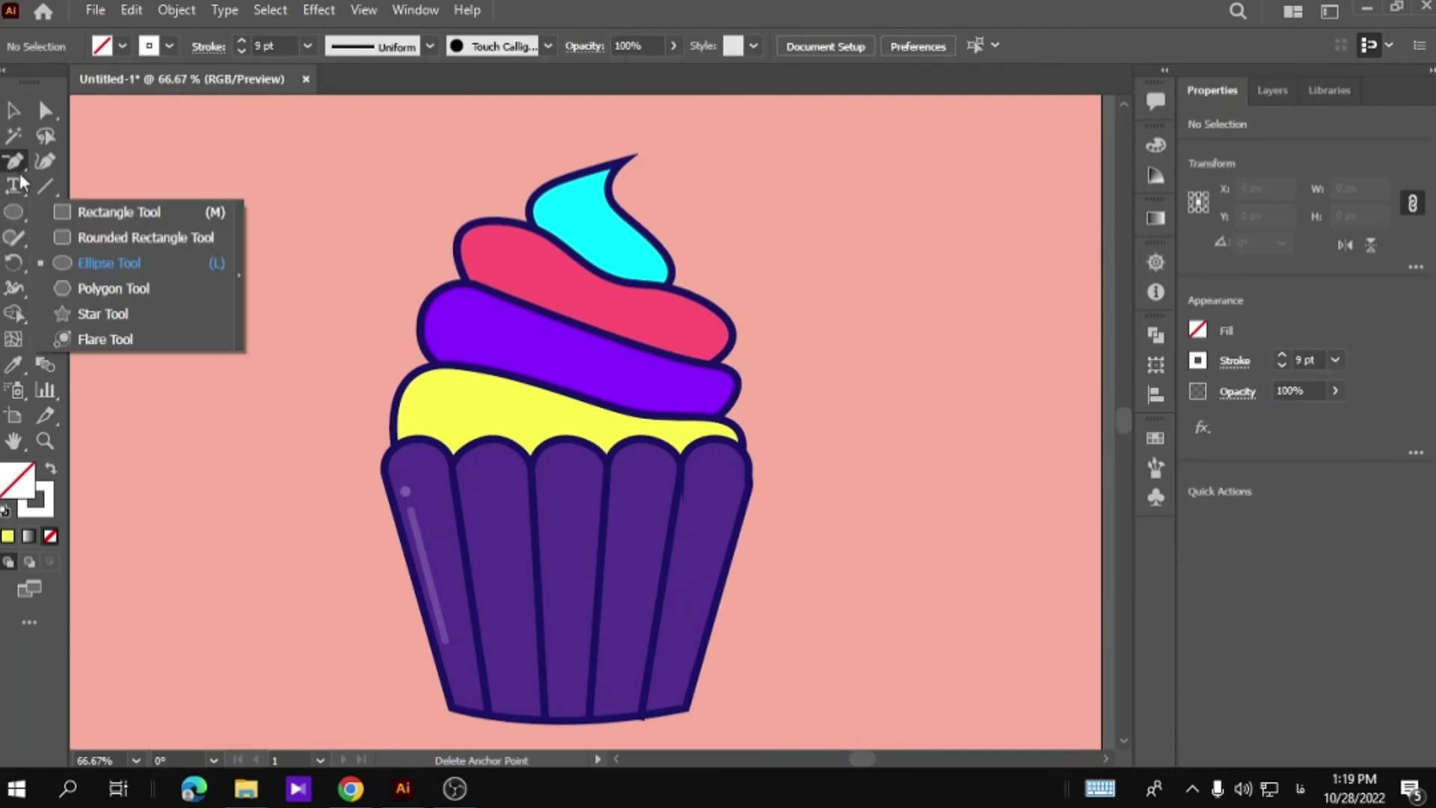
{"action": "left_click_drag", "start_coordinate": [13, 161], "coordinate": [56, 163]}
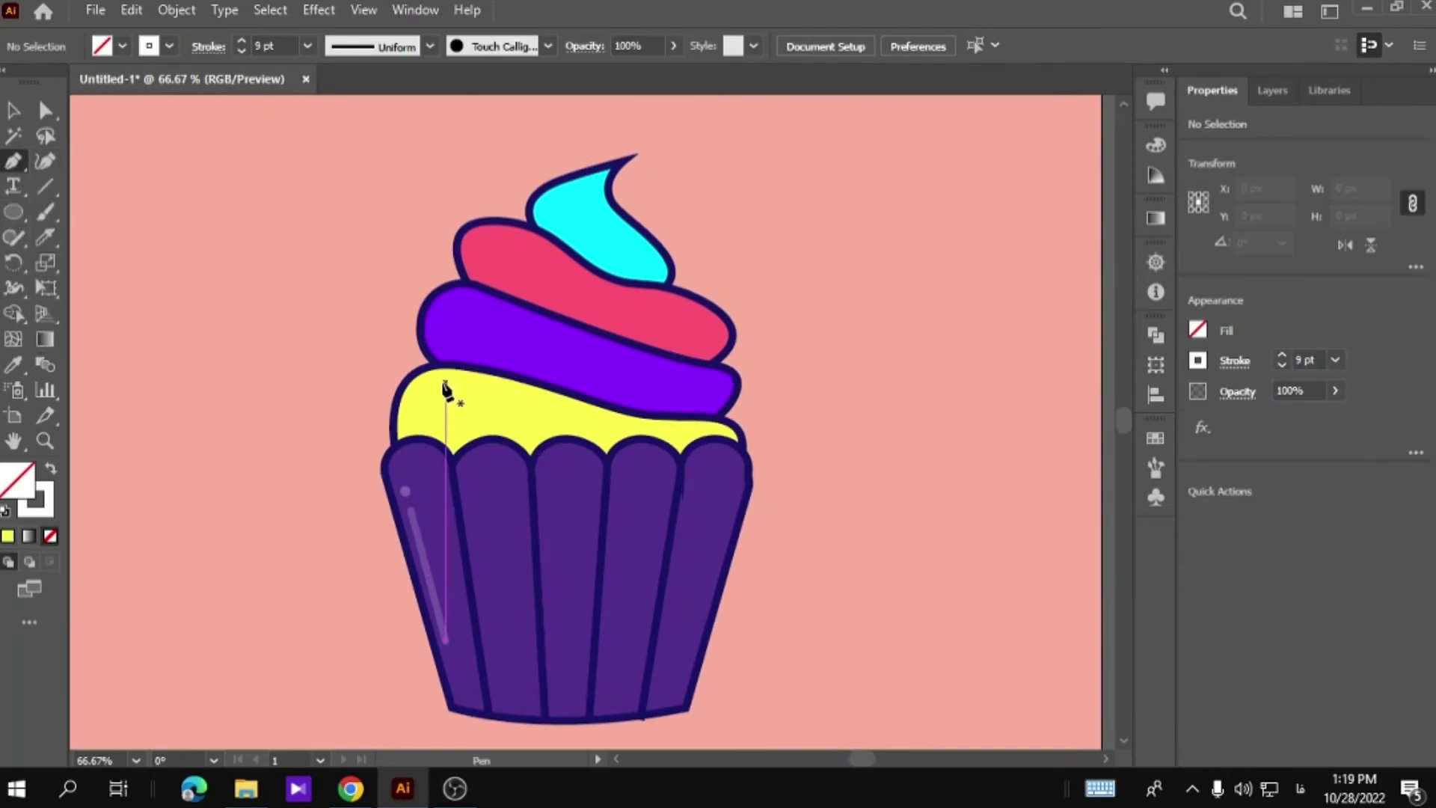
{"action": "left_click_drag", "start_coordinate": [410, 428], "coordinate": [446, 379]}
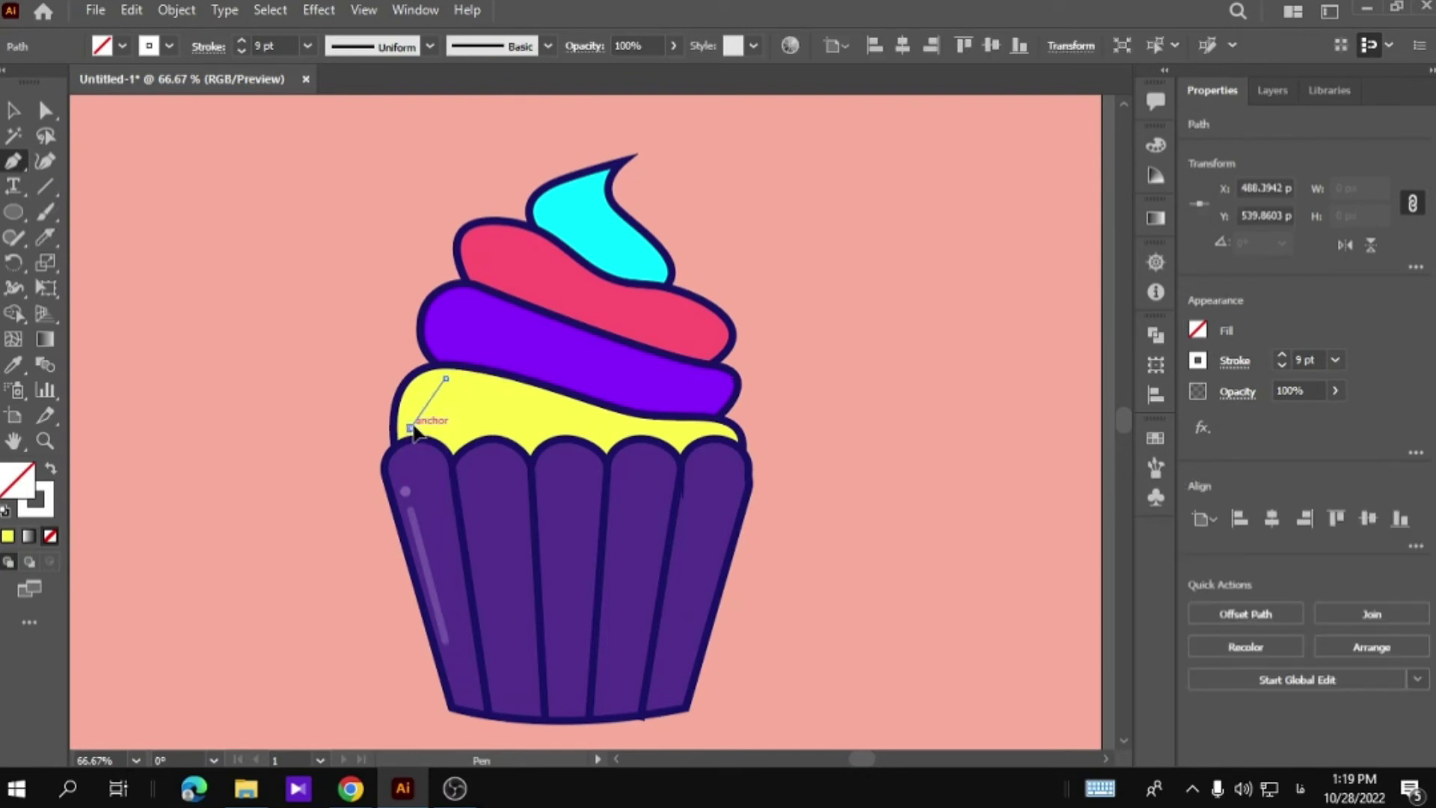
{"action": "left_click_drag", "start_coordinate": [410, 428], "coordinate": [409, 453]}
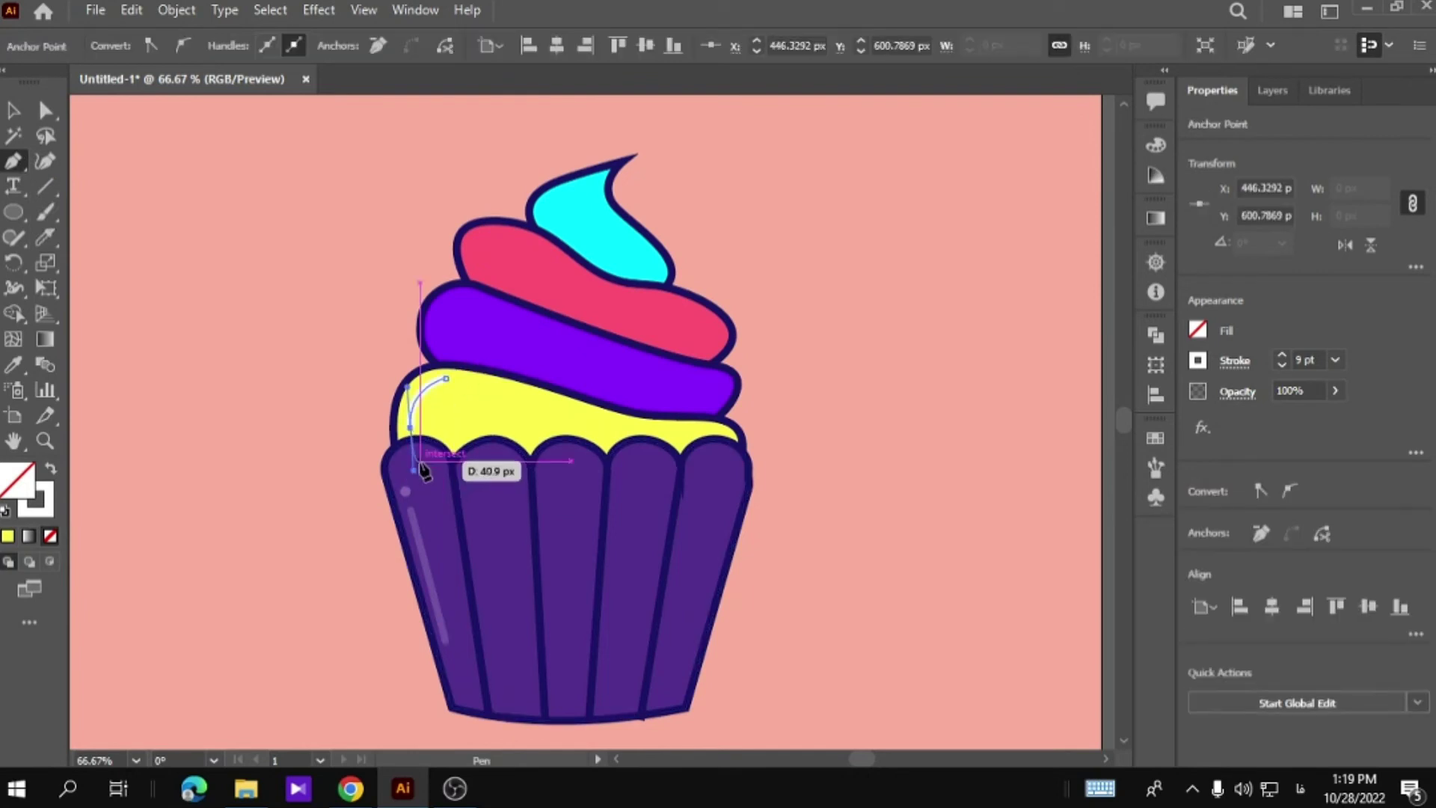
{"action": "left_click_drag", "start_coordinate": [415, 478], "coordinate": [118, 193]}
{"action": "key", "text": "v"}
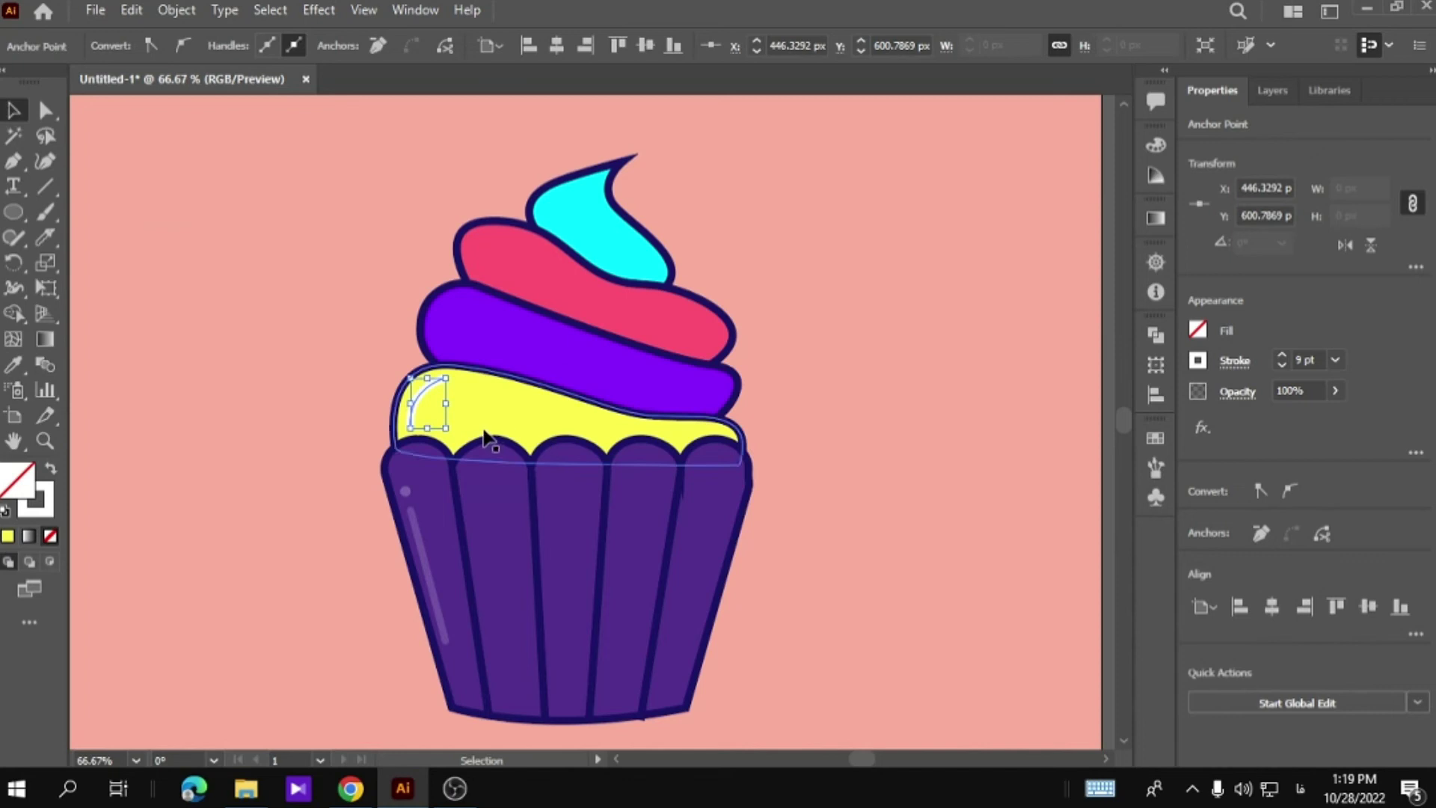
Apply the Touch Calligraphic brush to the yellow frosting highlight curve.
{"action": "left_click", "coordinate": [416, 400]}
{"action": "left_click", "coordinate": [542, 46]}
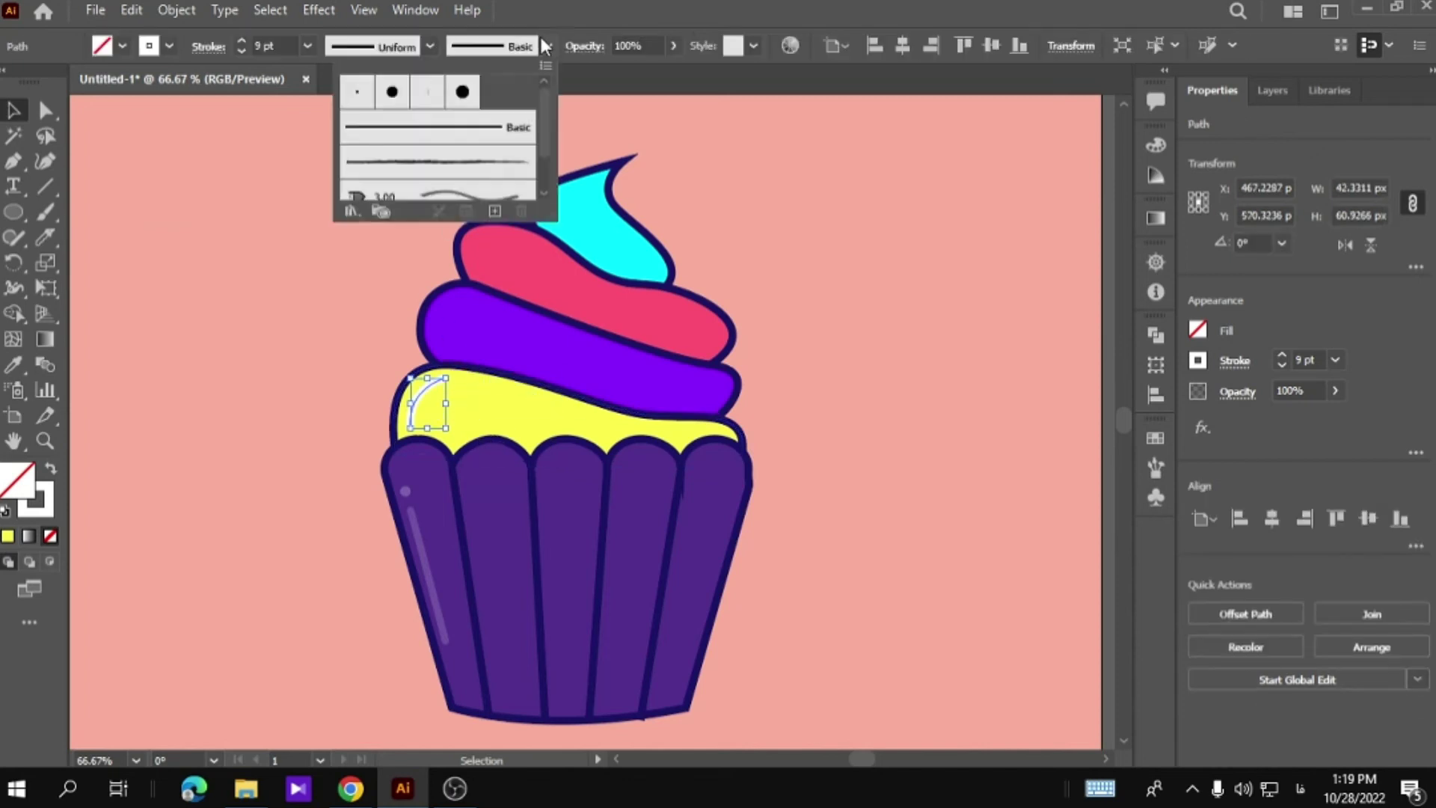
{"action": "left_click", "coordinate": [458, 92]}
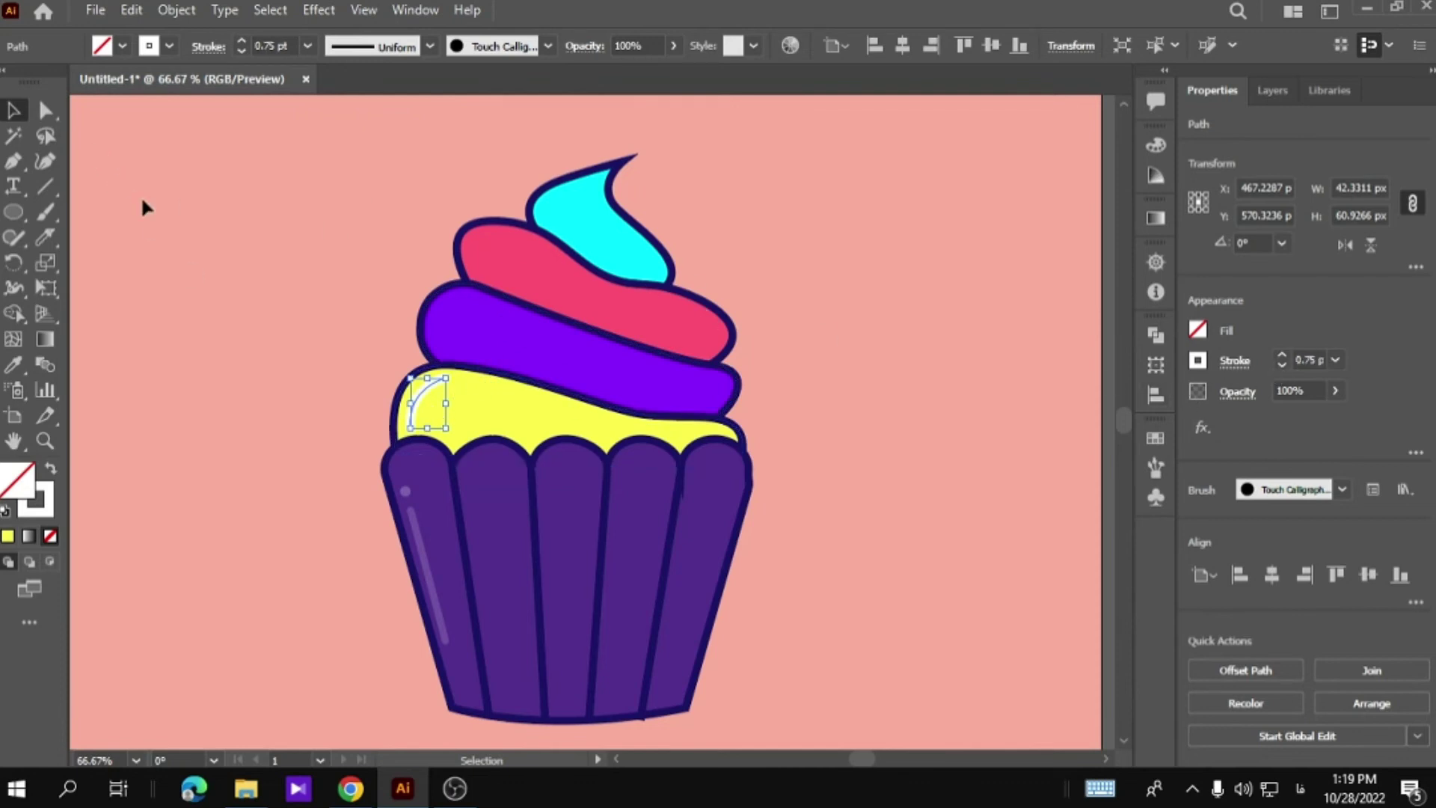
{"action": "left_click", "coordinate": [441, 336]}
{"action": "left_click", "coordinate": [347, 357]}
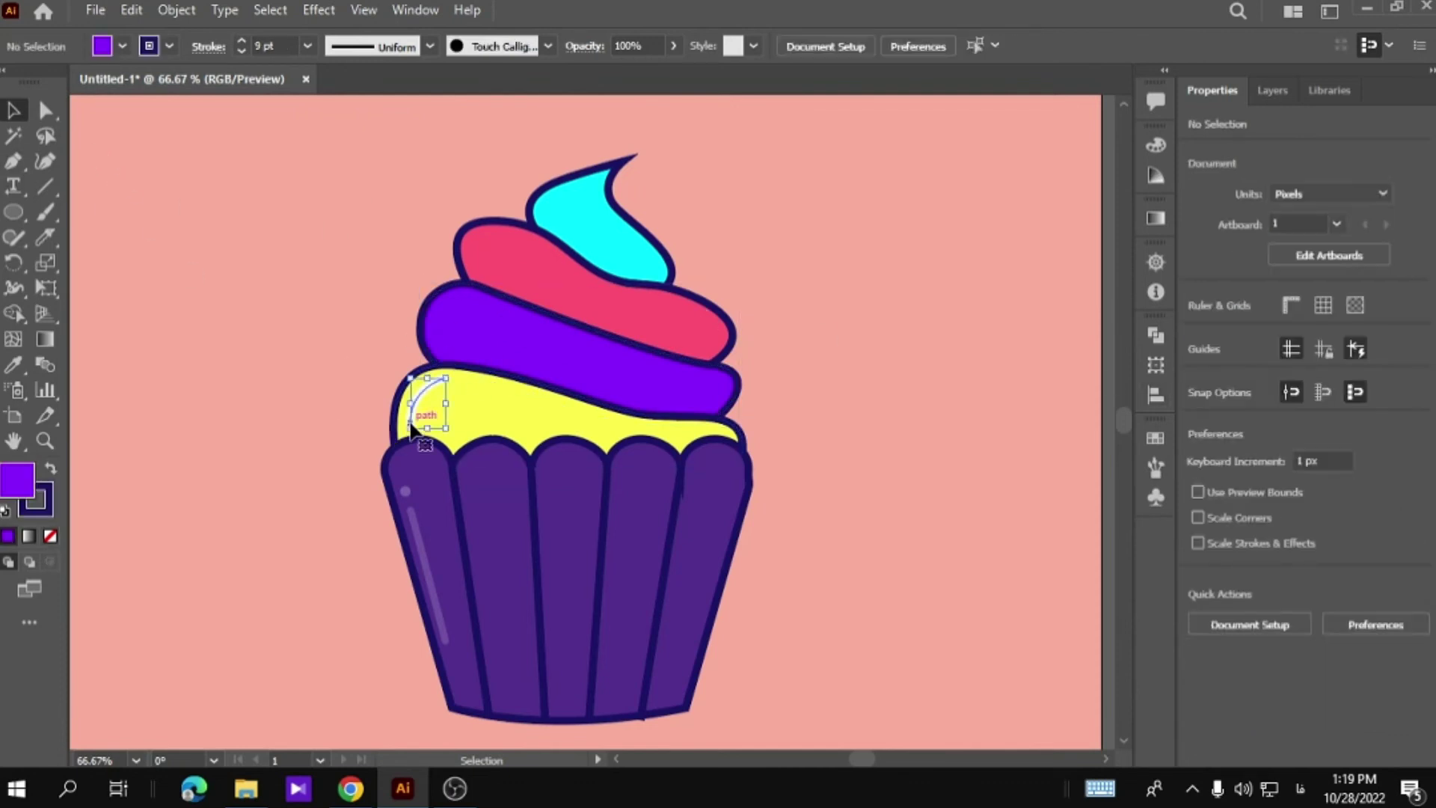
Lower the yellow frosting highlight's opacity to about 33%.
{"action": "left_click", "coordinate": [412, 432]}
{"action": "left_click", "coordinate": [1335, 391]}
{"action": "left_click_drag", "start_coordinate": [1336, 417], "coordinate": [1276, 420]}
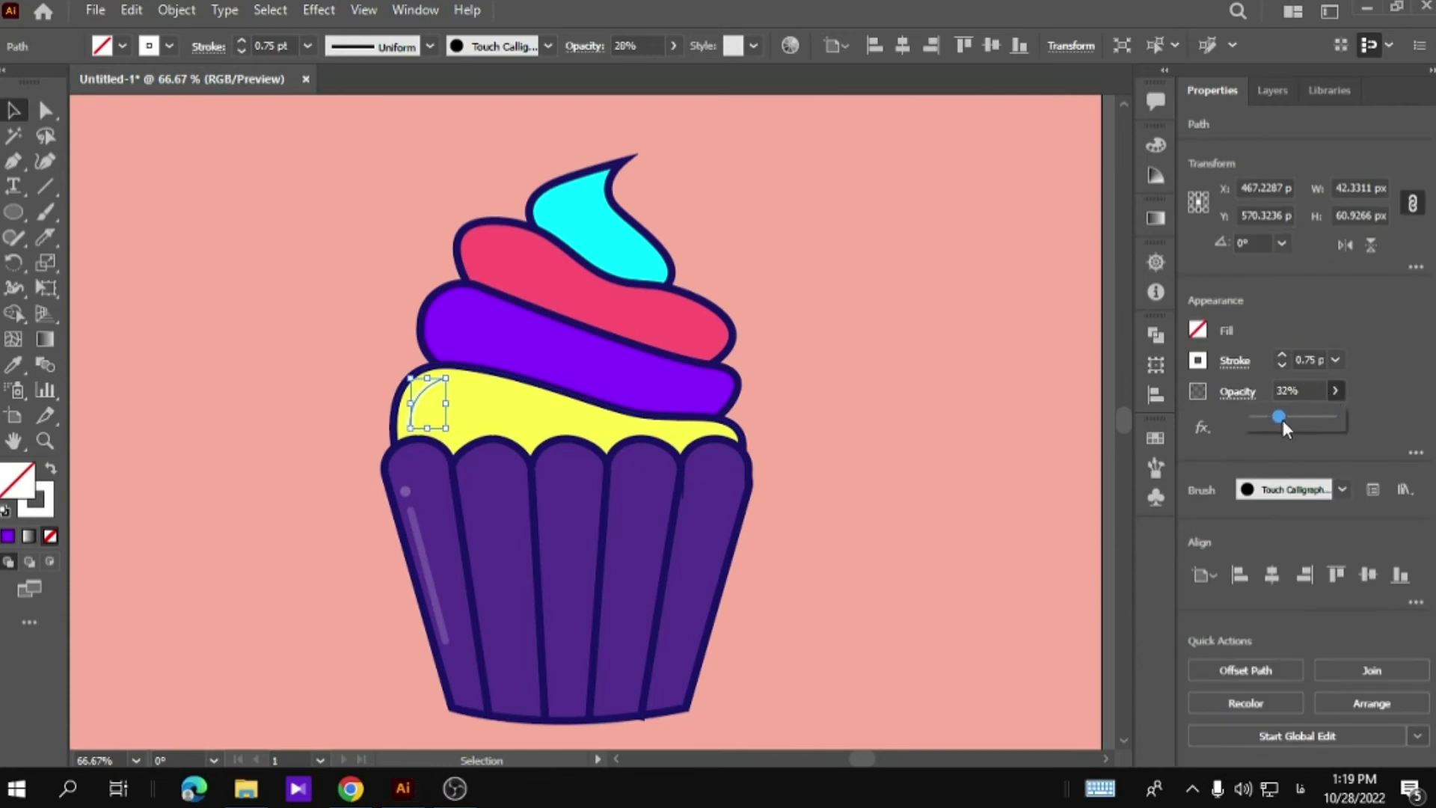
{"action": "left_click", "coordinate": [956, 437]}
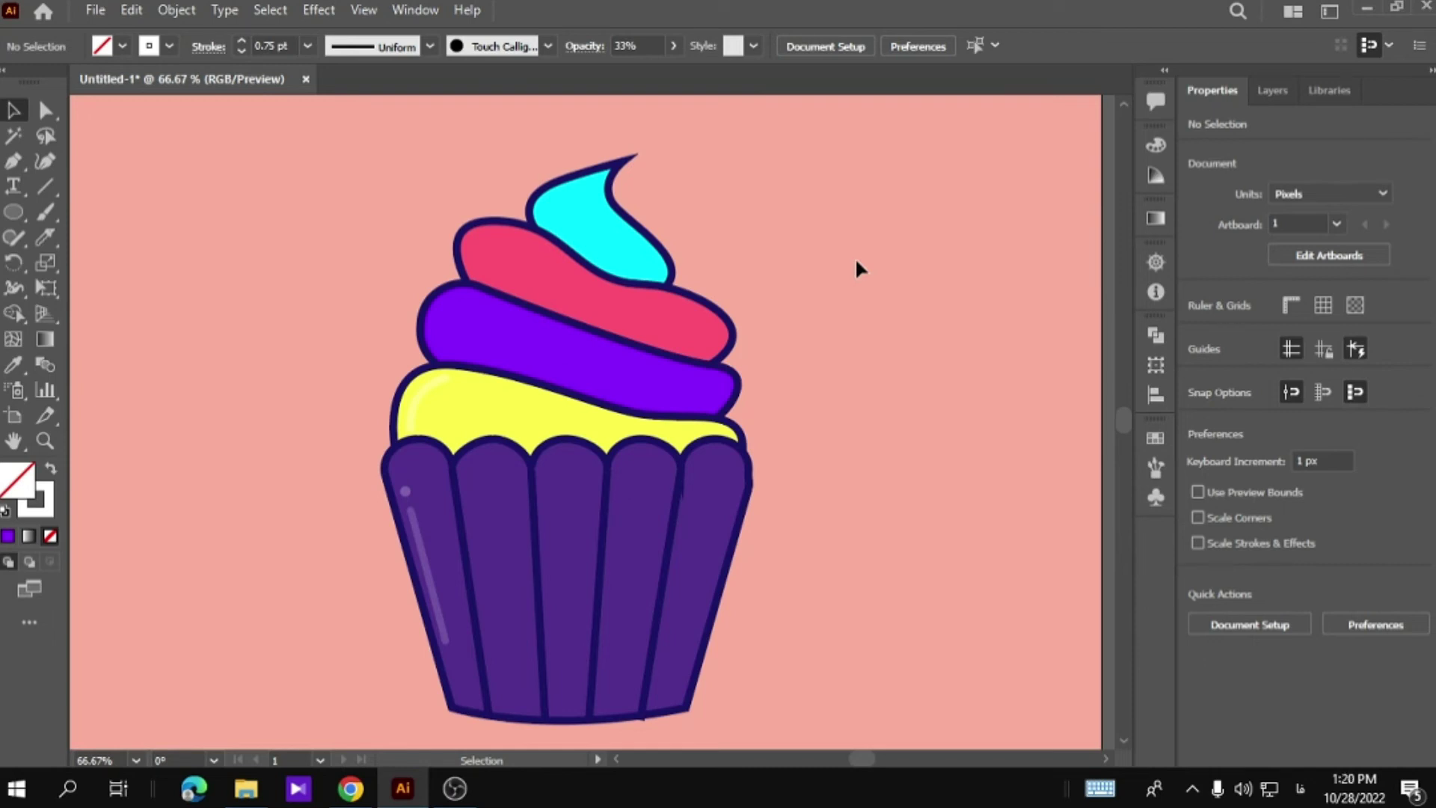
{"action": "left_click", "coordinate": [432, 387]}
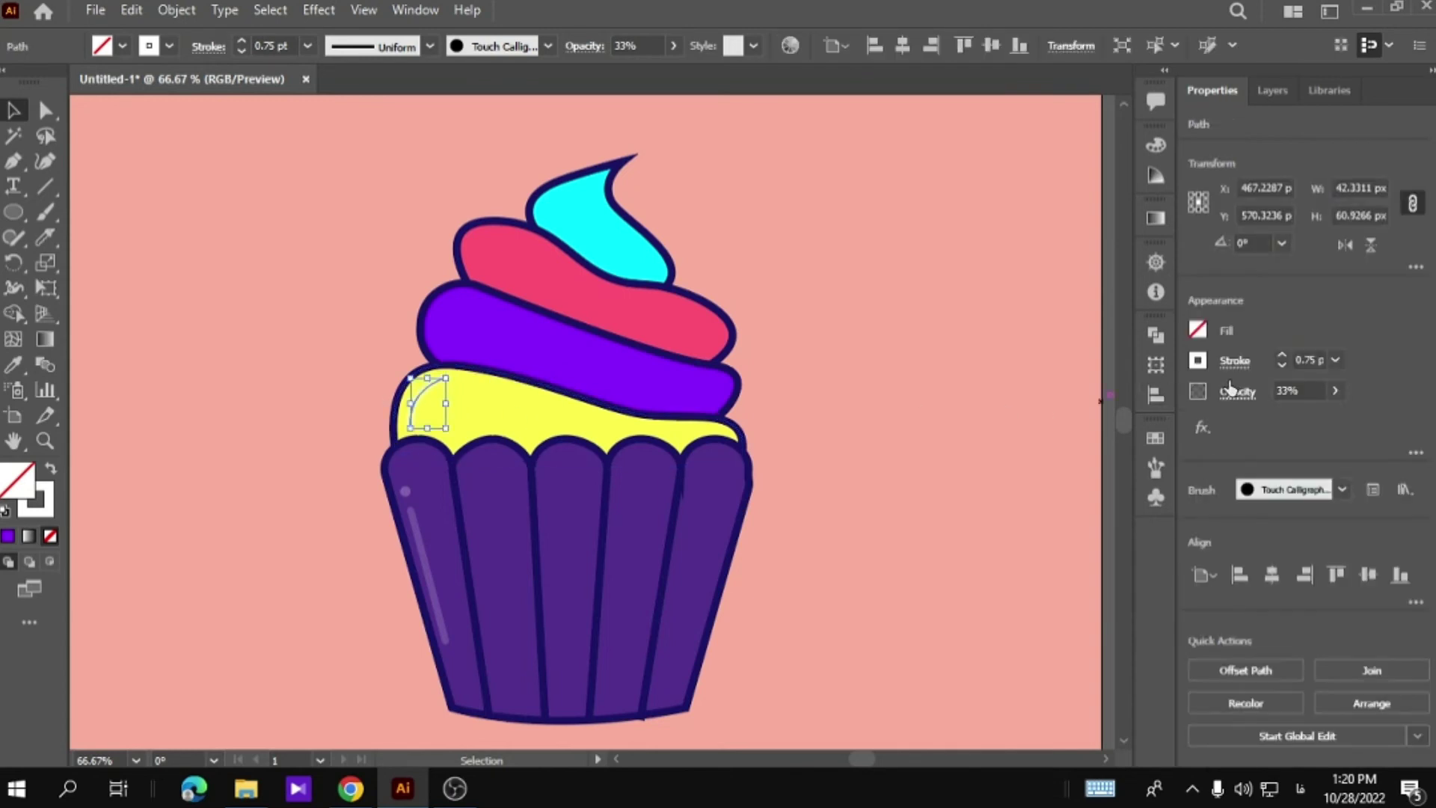
Recolour the yellow frosting fill to a deeper golden yellow, #efd330.
{"action": "left_click", "coordinate": [519, 418]}
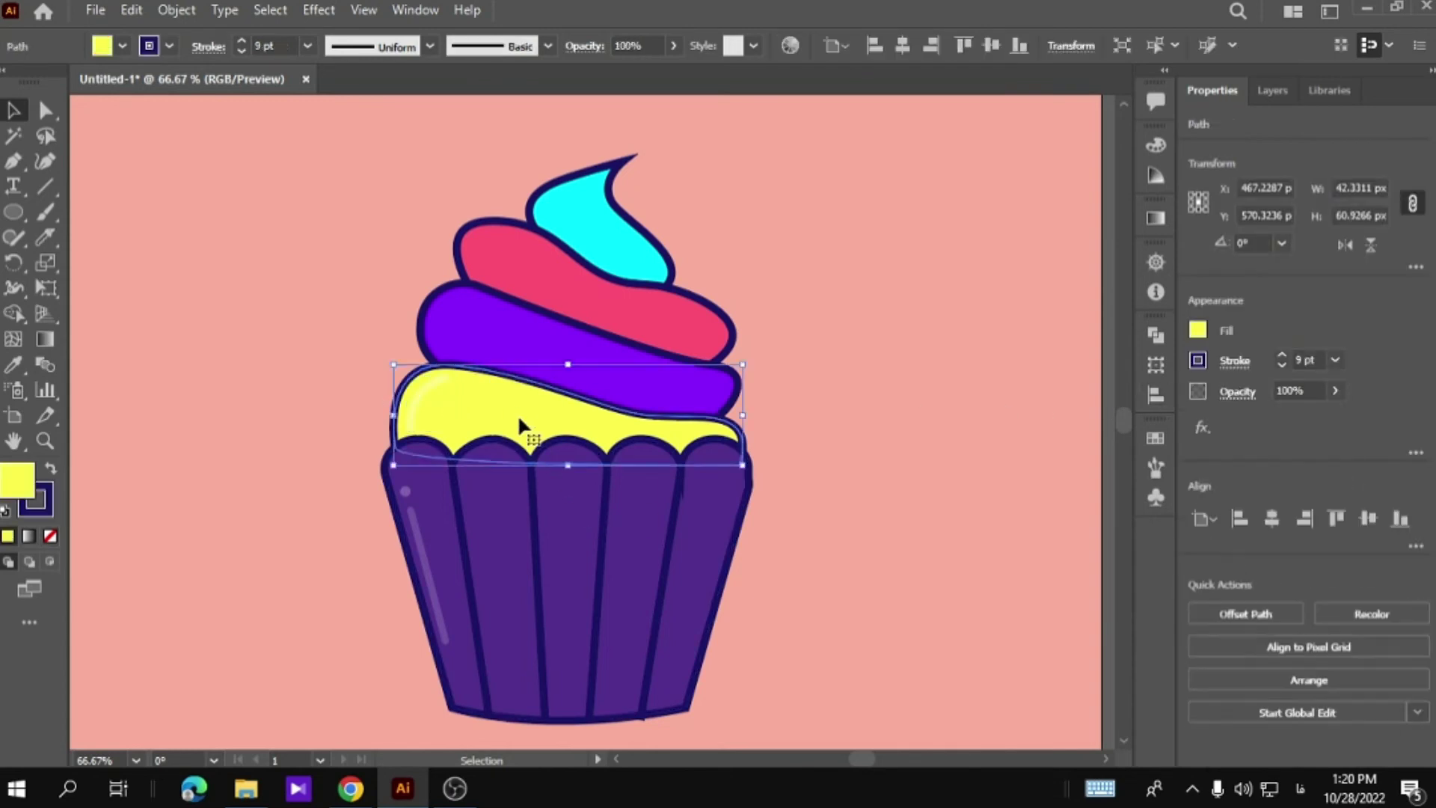
{"action": "double_click", "coordinate": [15, 480]}
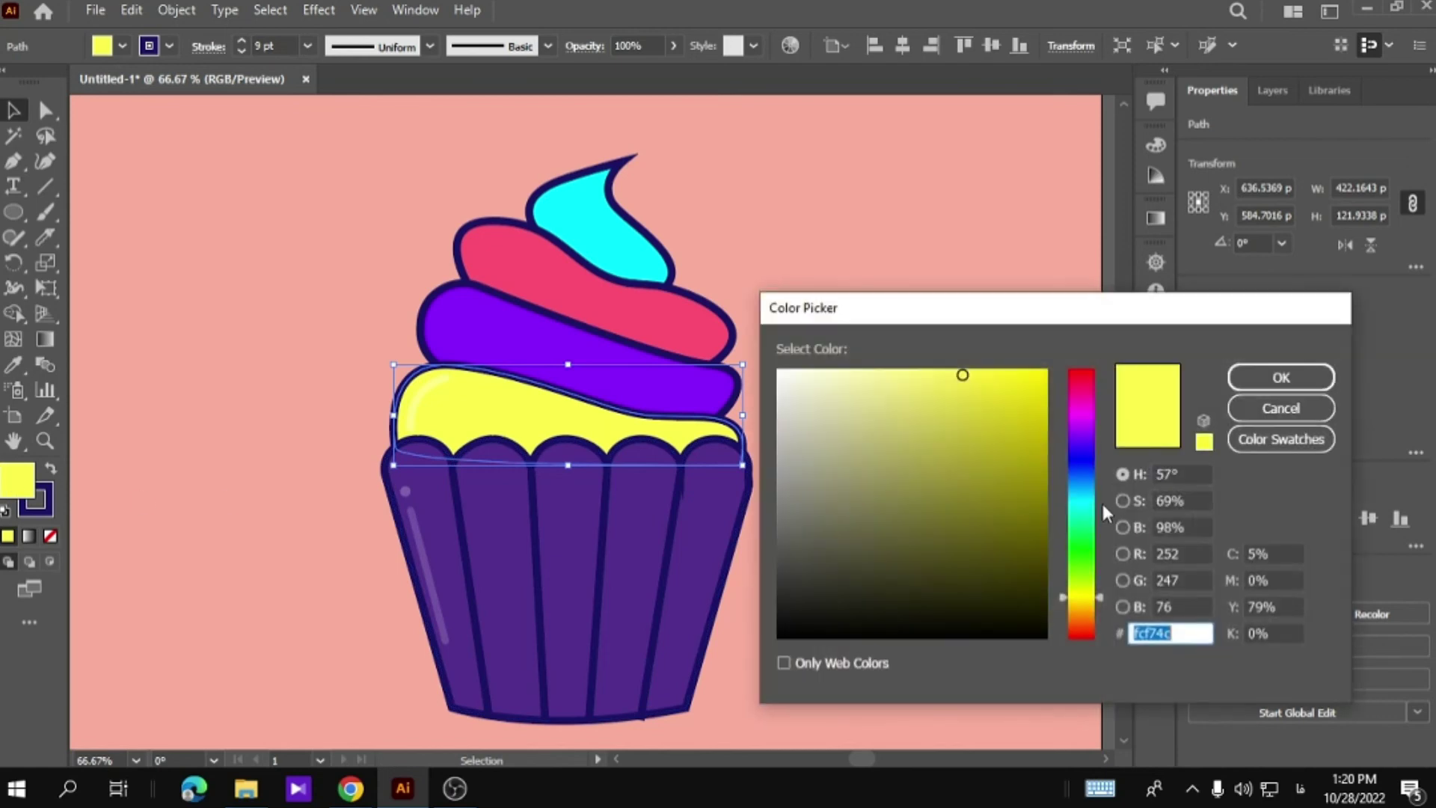
{"action": "left_click_drag", "start_coordinate": [1085, 597], "coordinate": [1087, 601]}
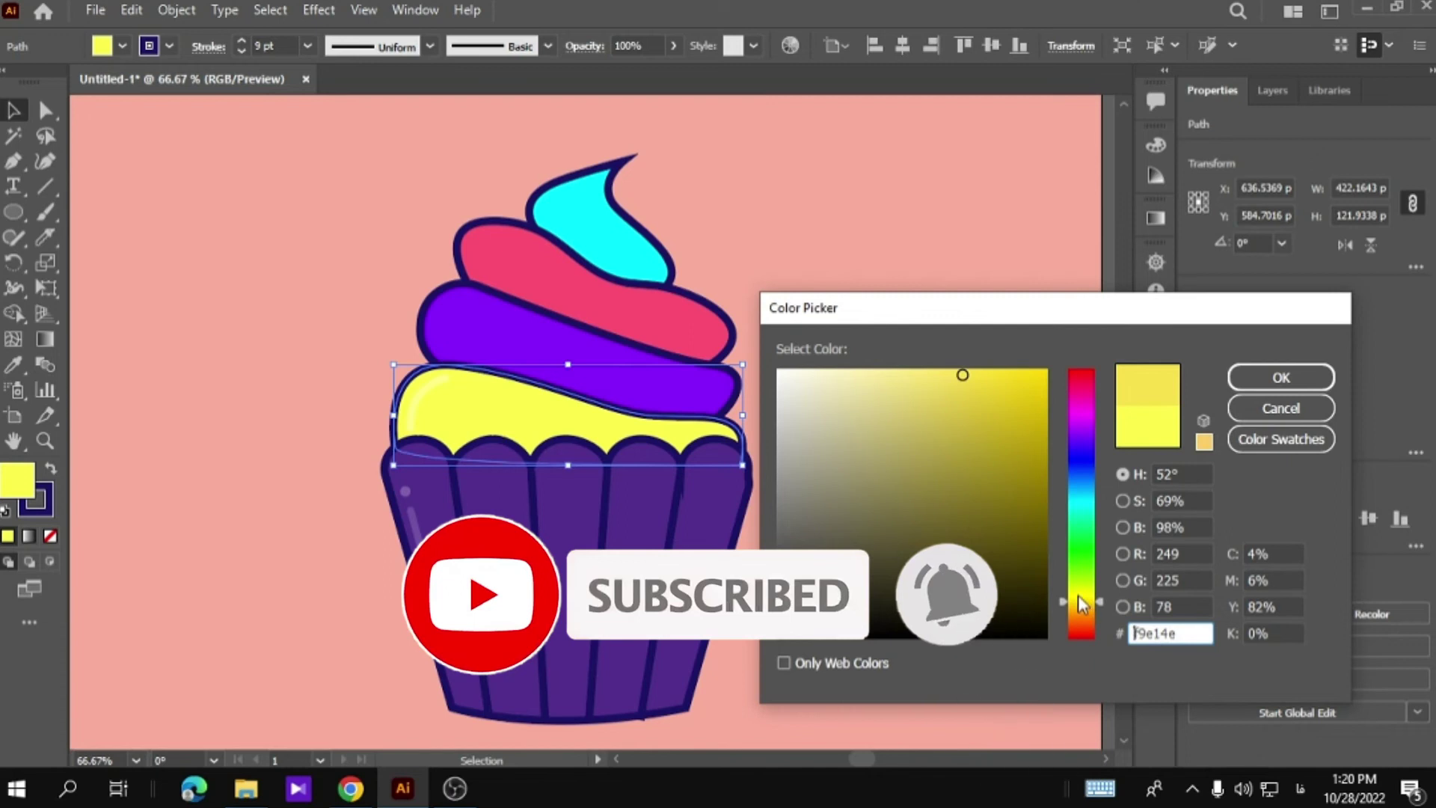
{"action": "mouse_move", "coordinate": [962, 375]}
{"action": "left_mouse_down"}
{"action": "mouse_move", "coordinate": [978, 408]}
{"action": "mouse_move", "coordinate": [1000, 388]}
{"action": "left_mouse_up"}
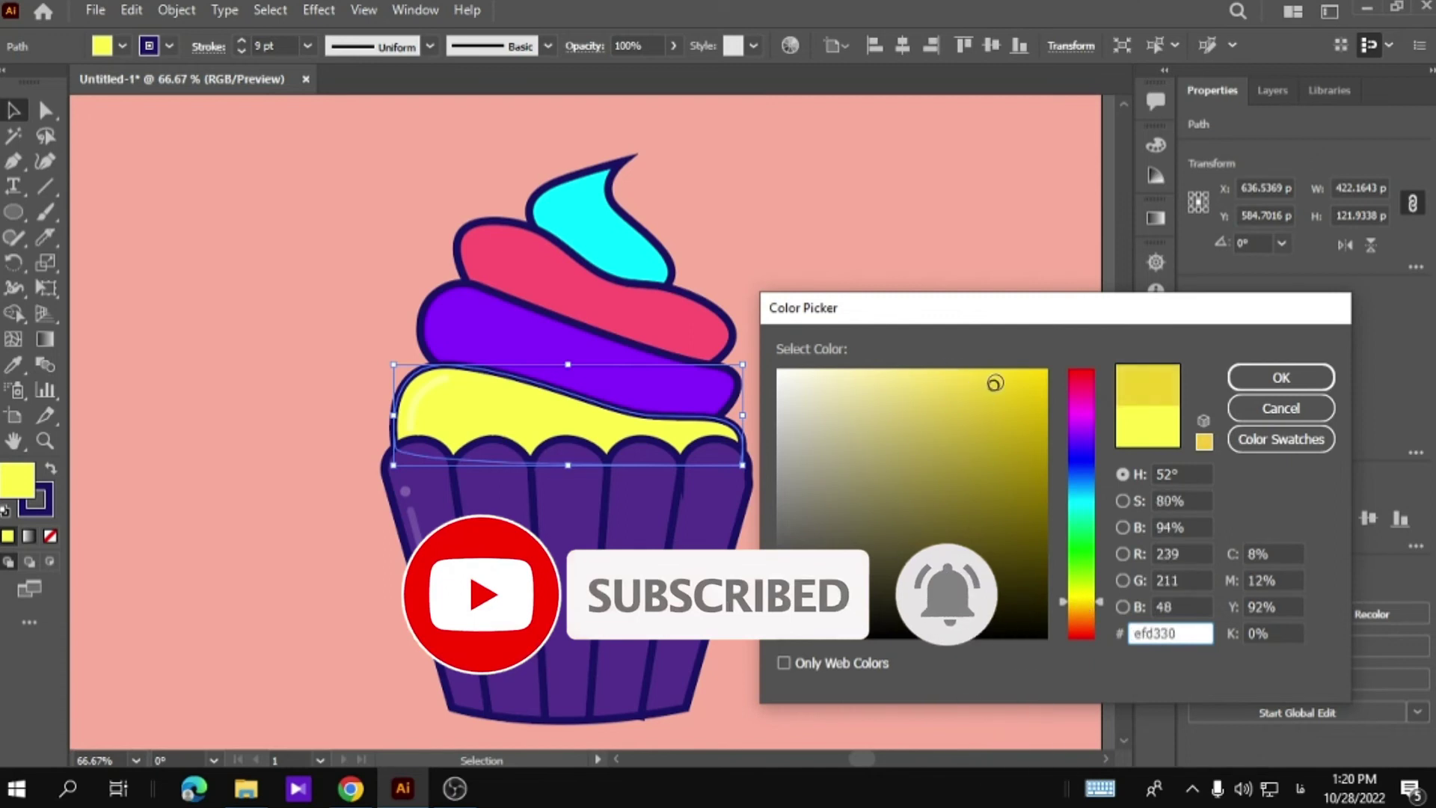
{"action": "left_click", "coordinate": [1281, 378]}
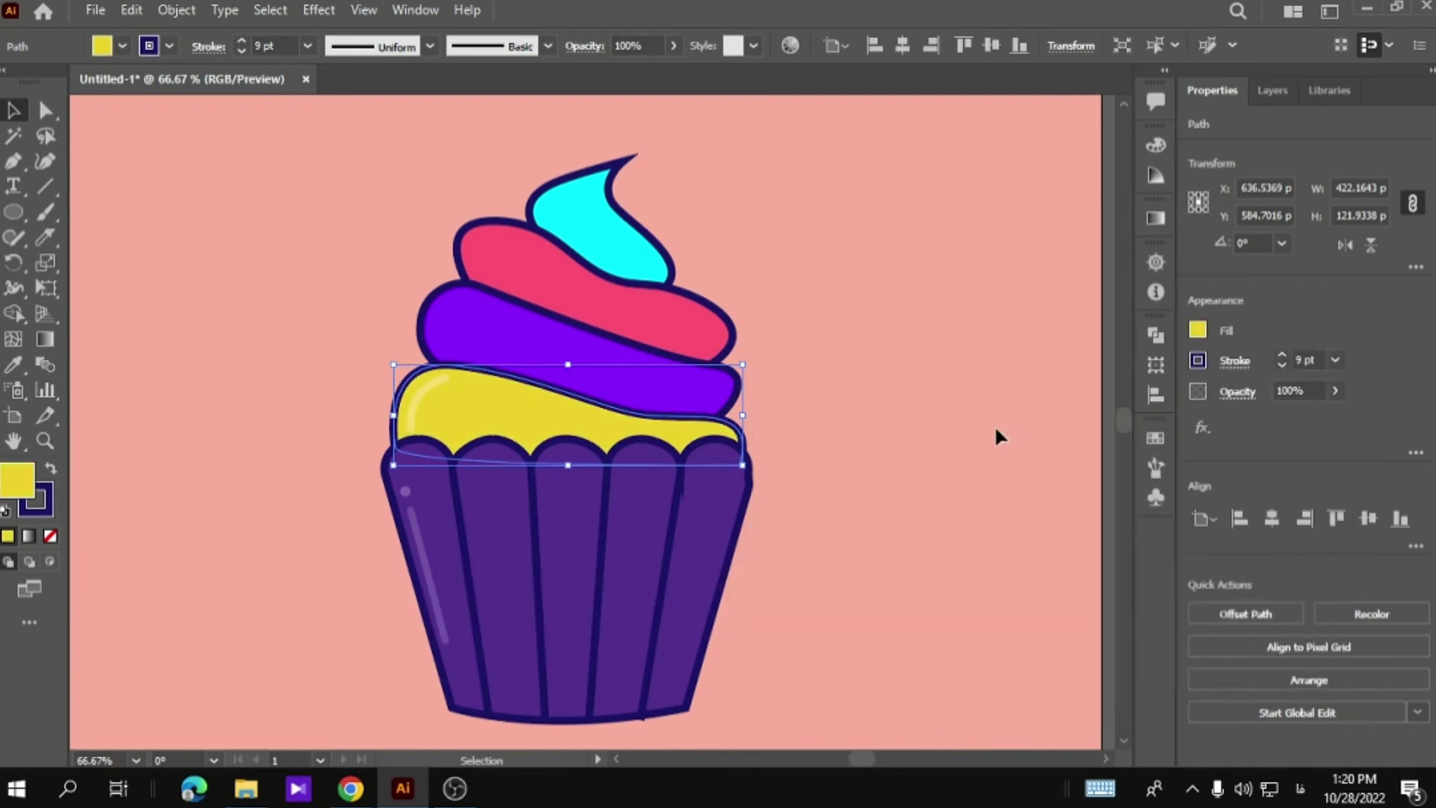
{"action": "left_click", "coordinate": [886, 448]}
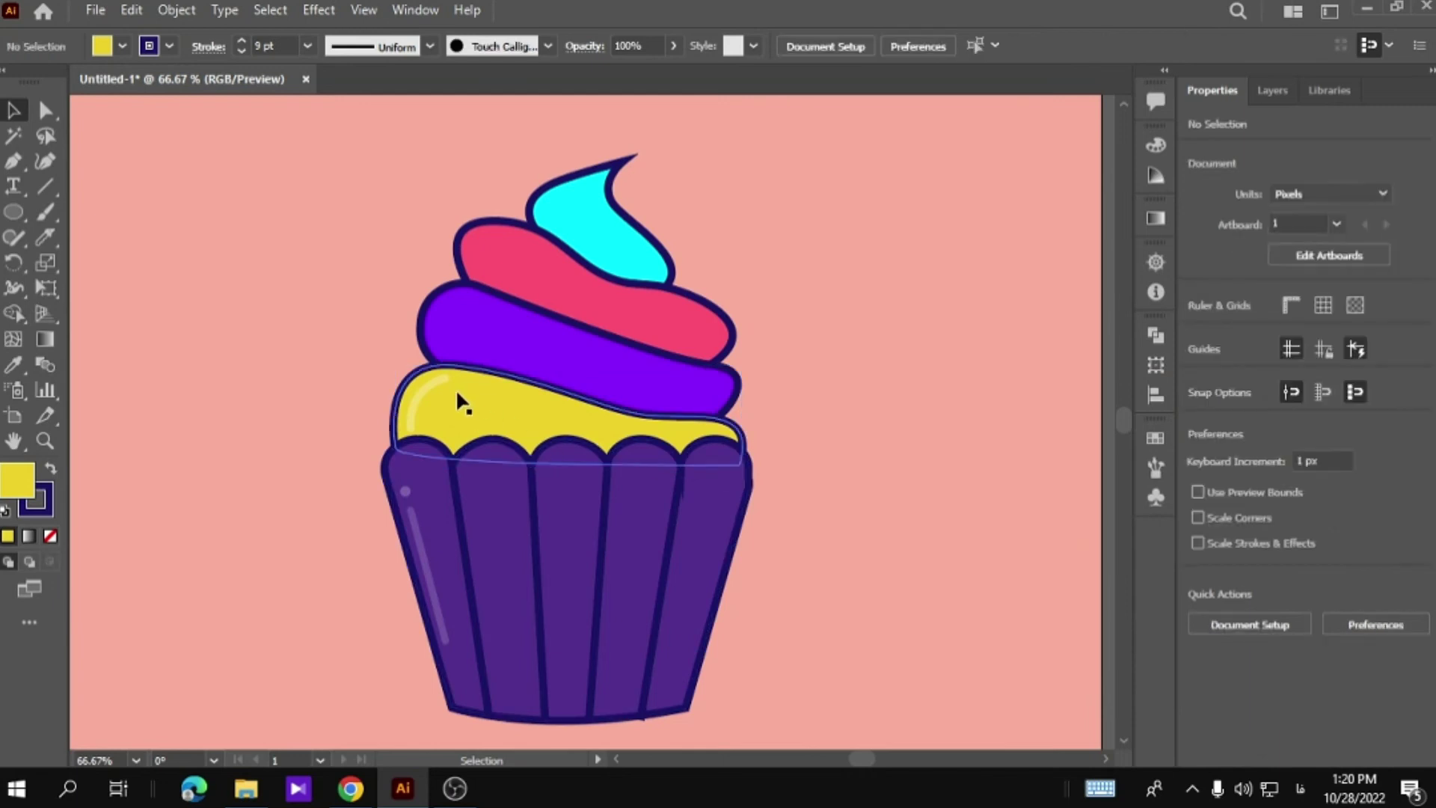
{"action": "left_click_drag", "start_coordinate": [413, 427], "coordinate": [446, 380]}
Pen-draw a small arc on the purple frosting's upper-left edge.
{"action": "left_click", "coordinate": [272, 325]}
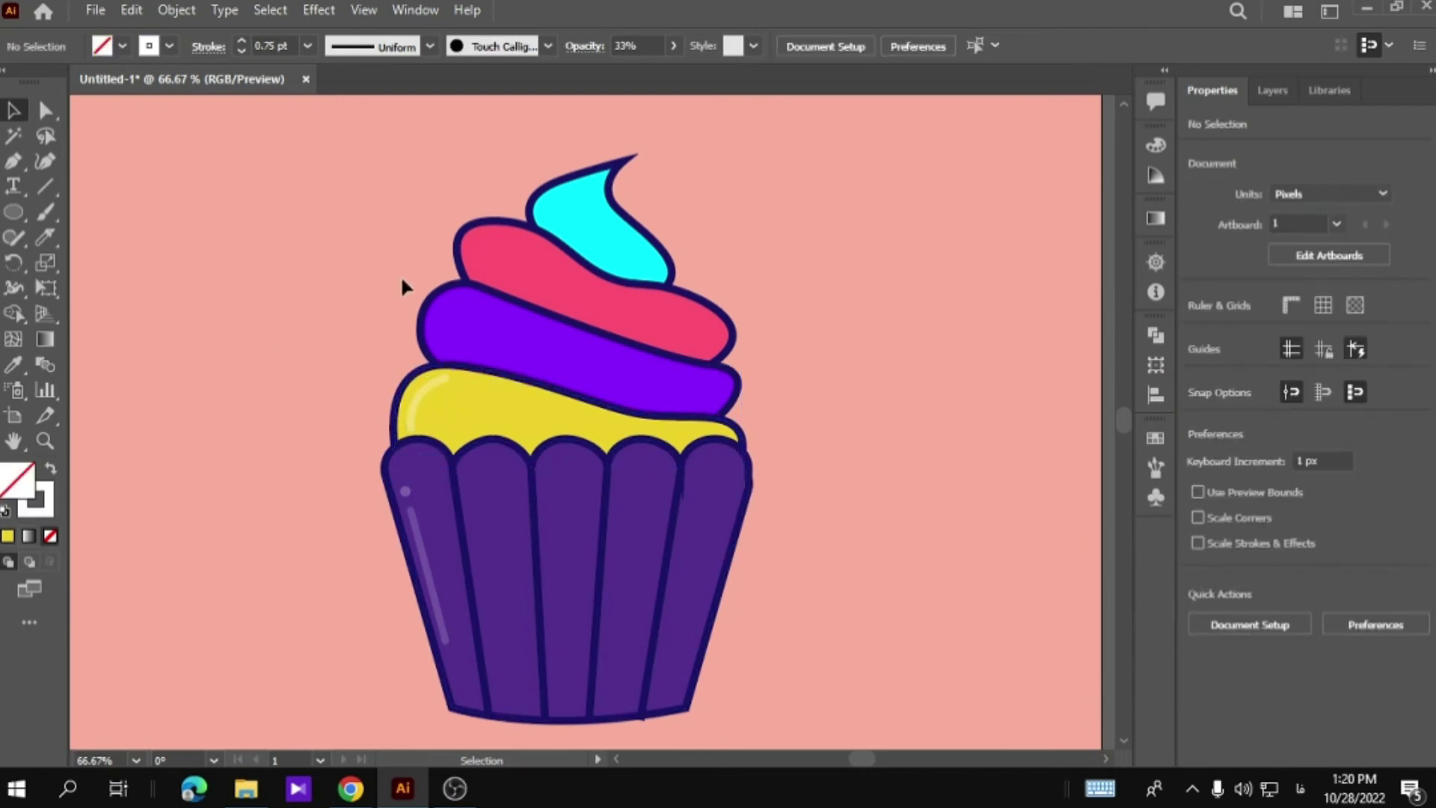
{"action": "scroll", "coordinate": [396, 284], "scroll_direction": "up", "scroll_amount": 1}
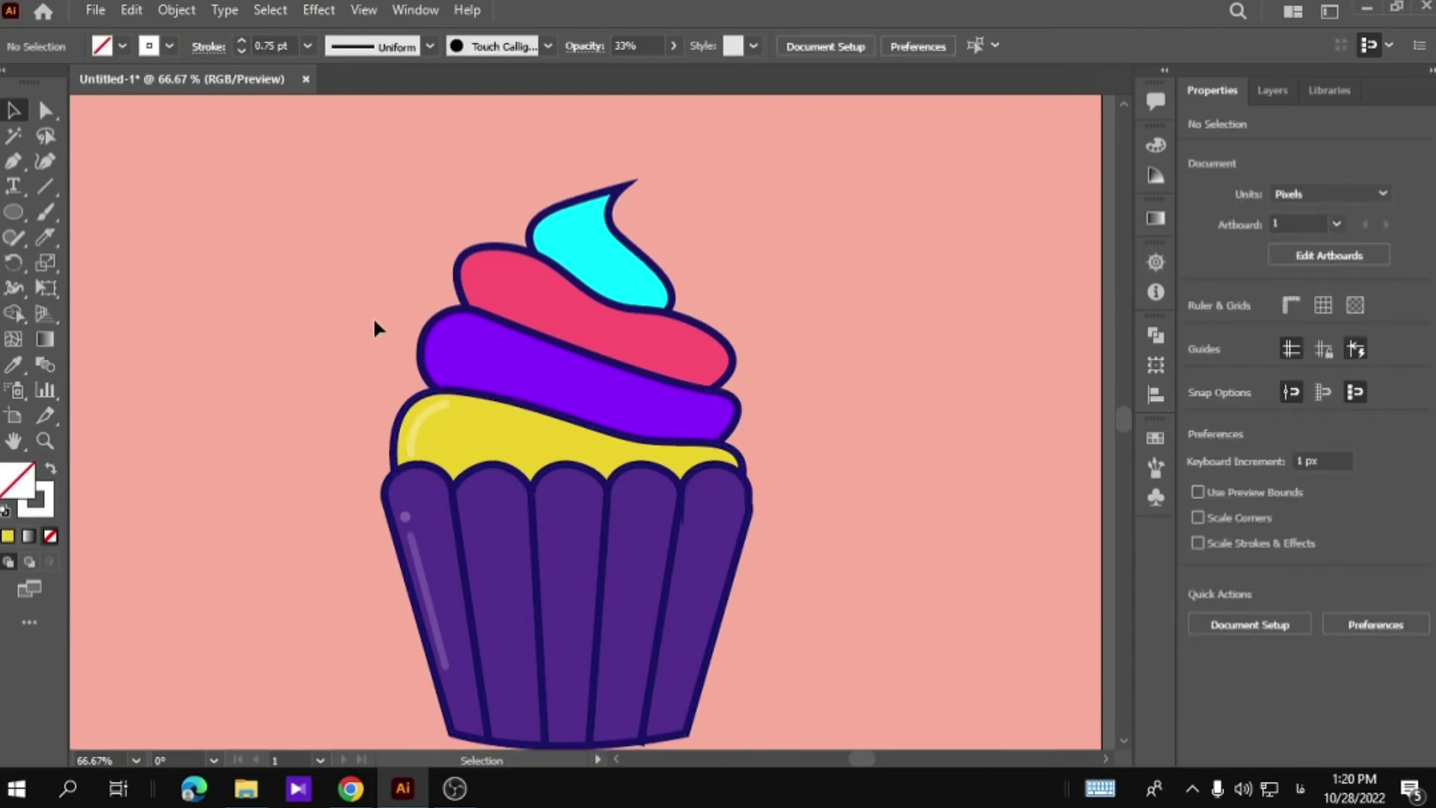
{"action": "left_click", "coordinate": [13, 161]}
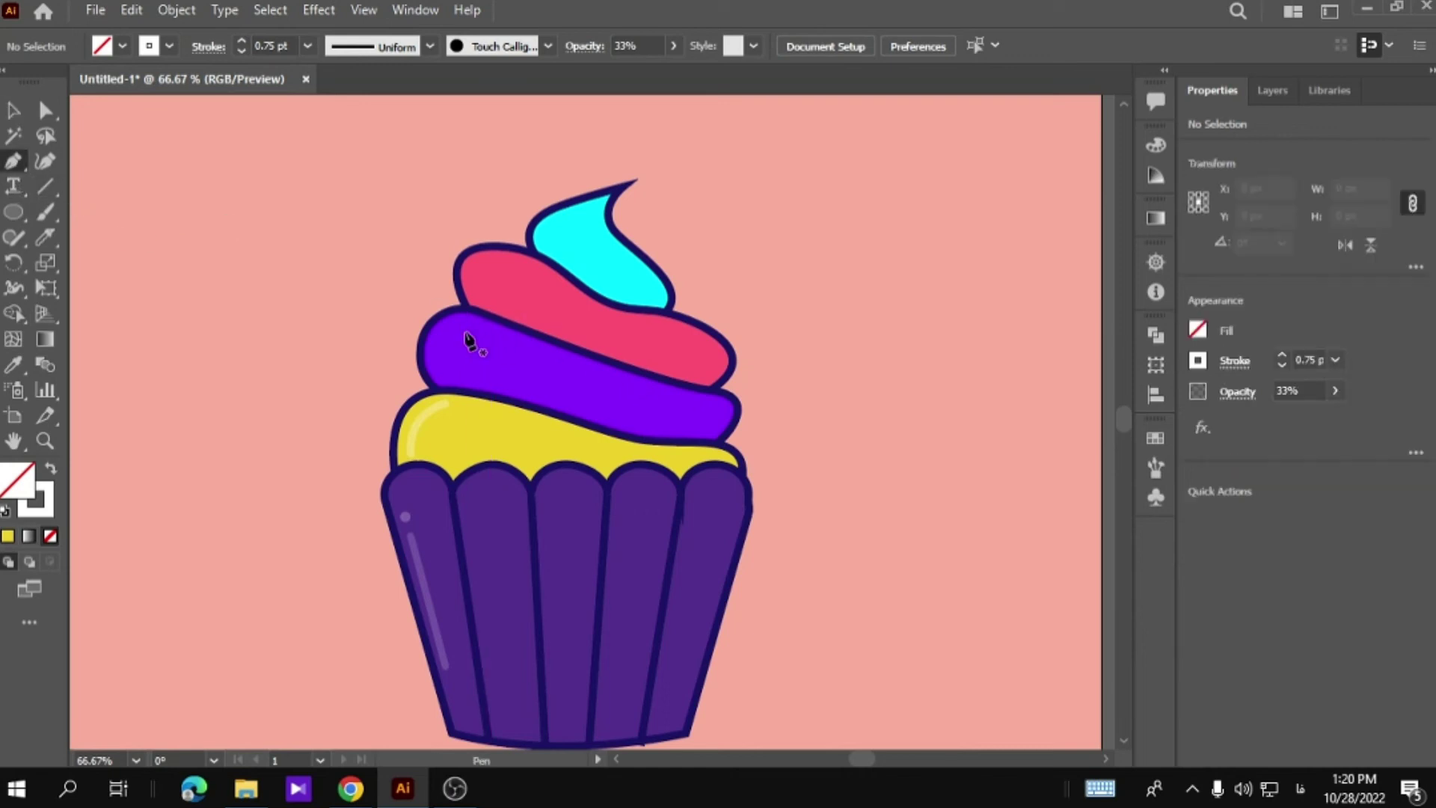
{"action": "left_click_drag", "start_coordinate": [452, 341], "coordinate": [459, 394]}
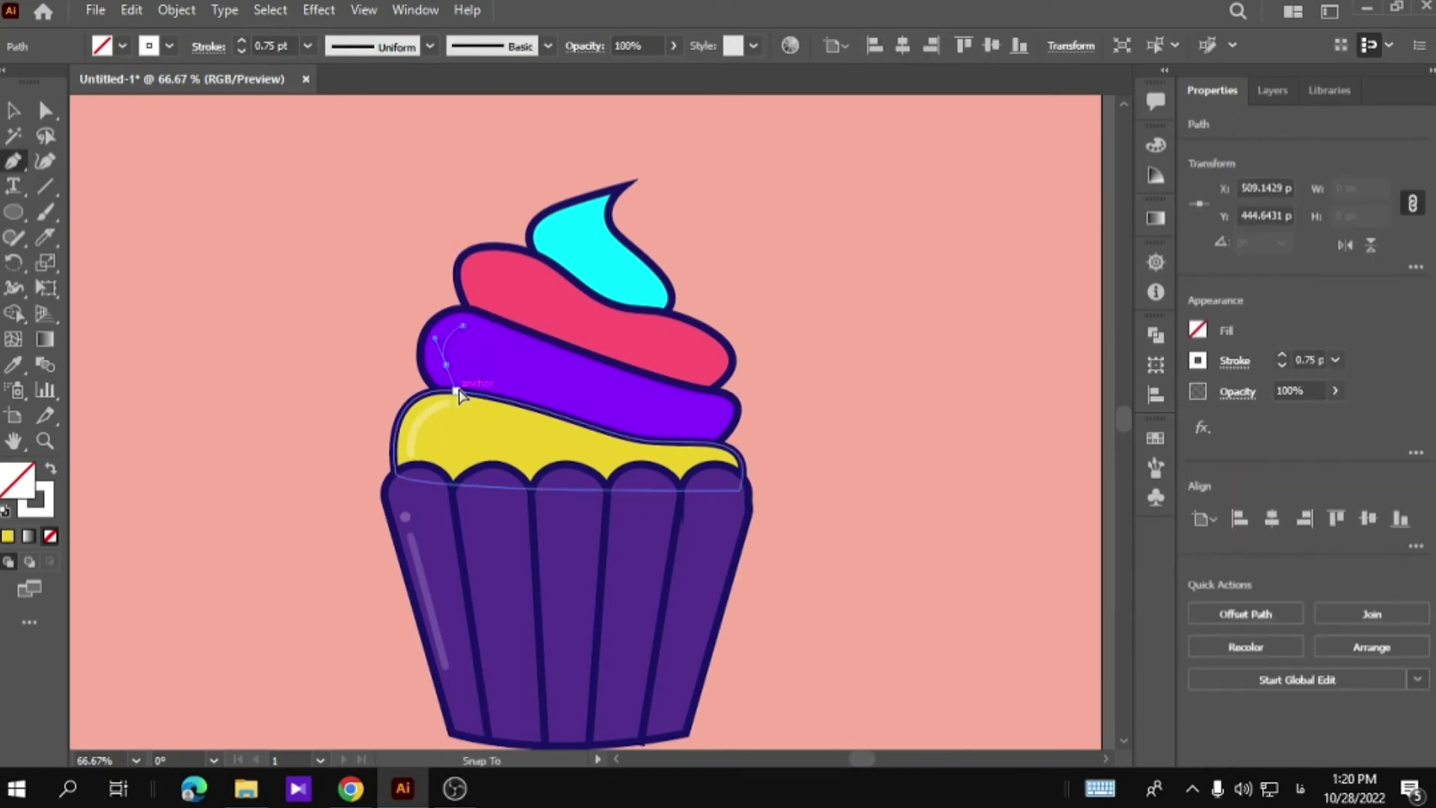
{"action": "key", "text": "v"}
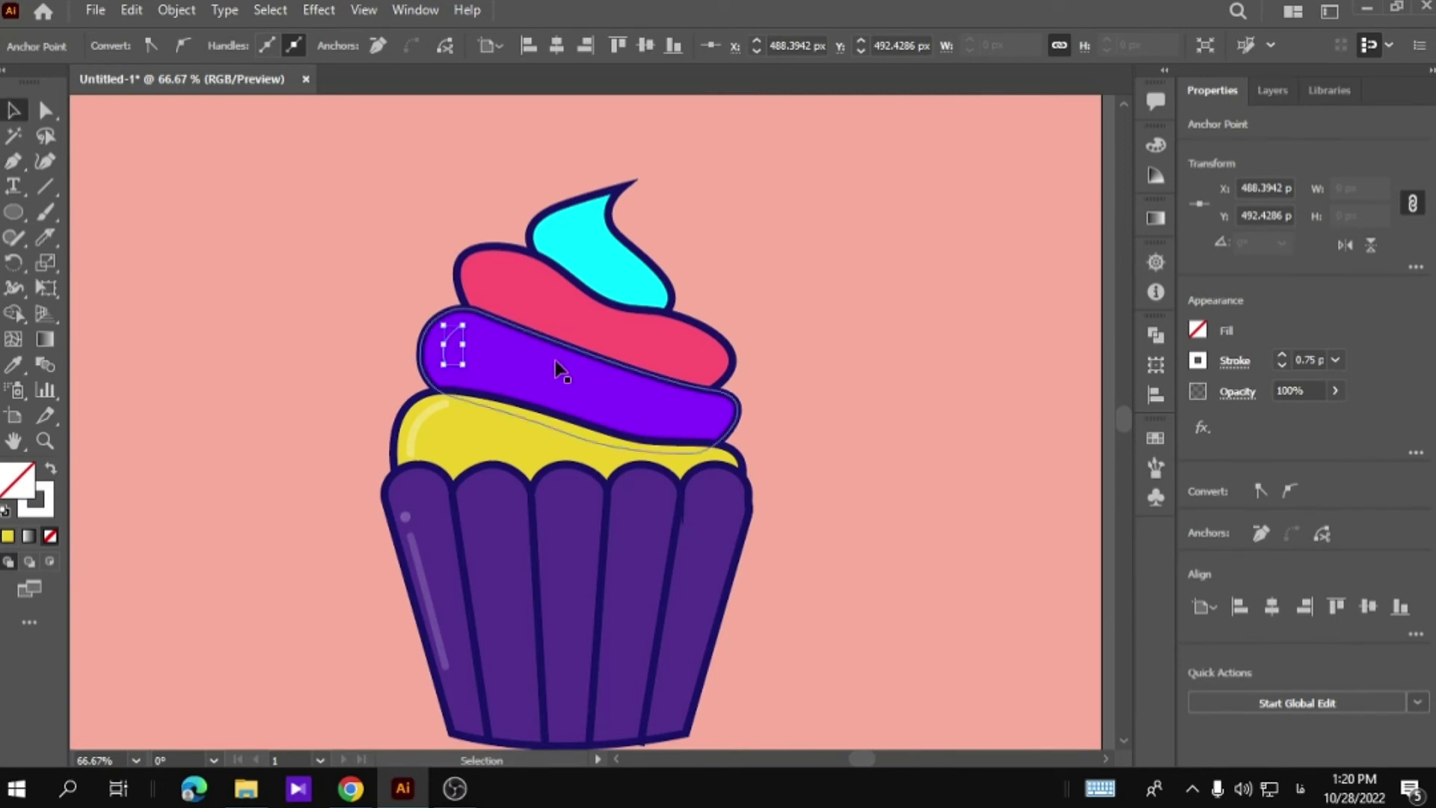
{"action": "left_click", "coordinate": [459, 358]}
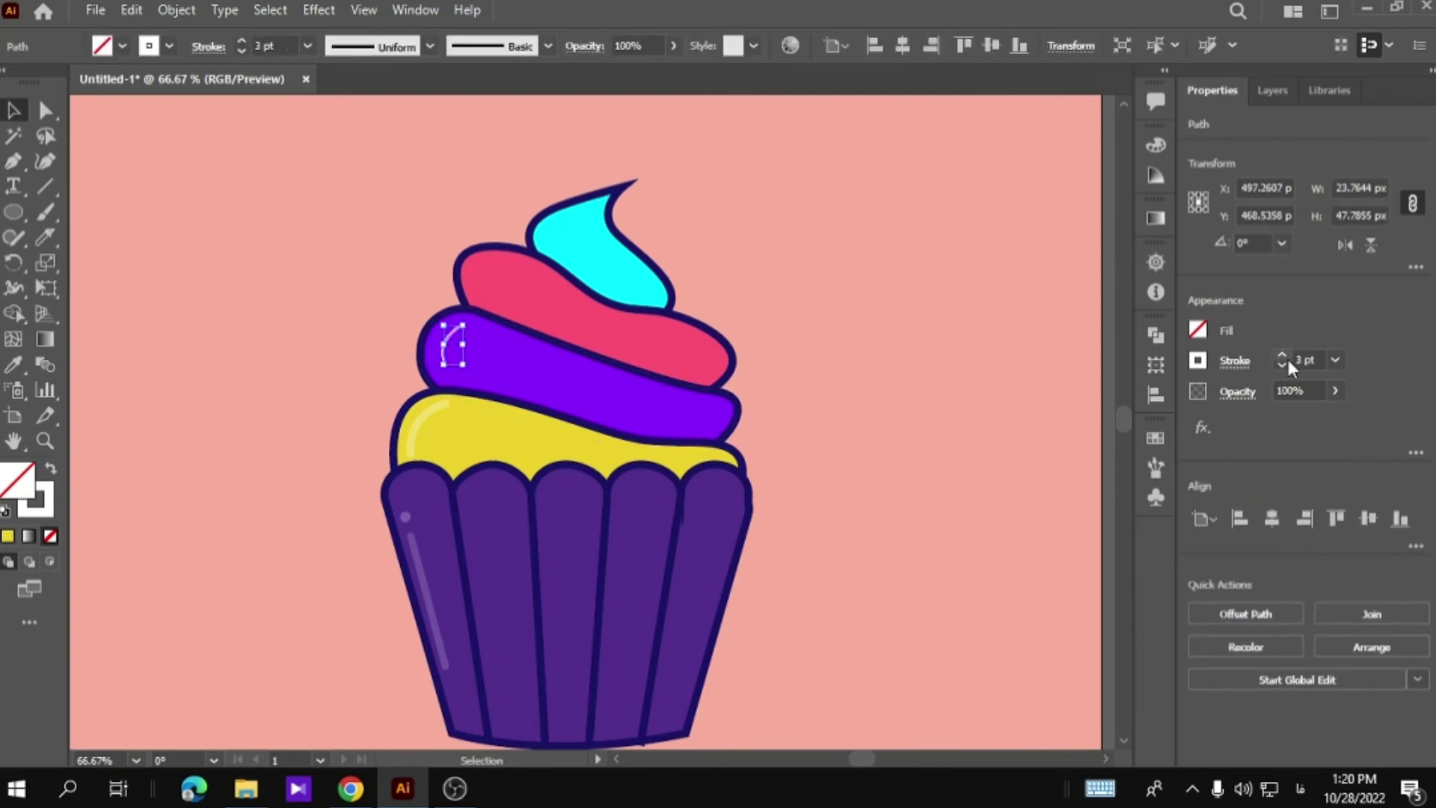
Give the arc the Touch Calligraphic brush with a 0.5 pt stroke.
{"action": "left_click", "coordinate": [548, 46]}
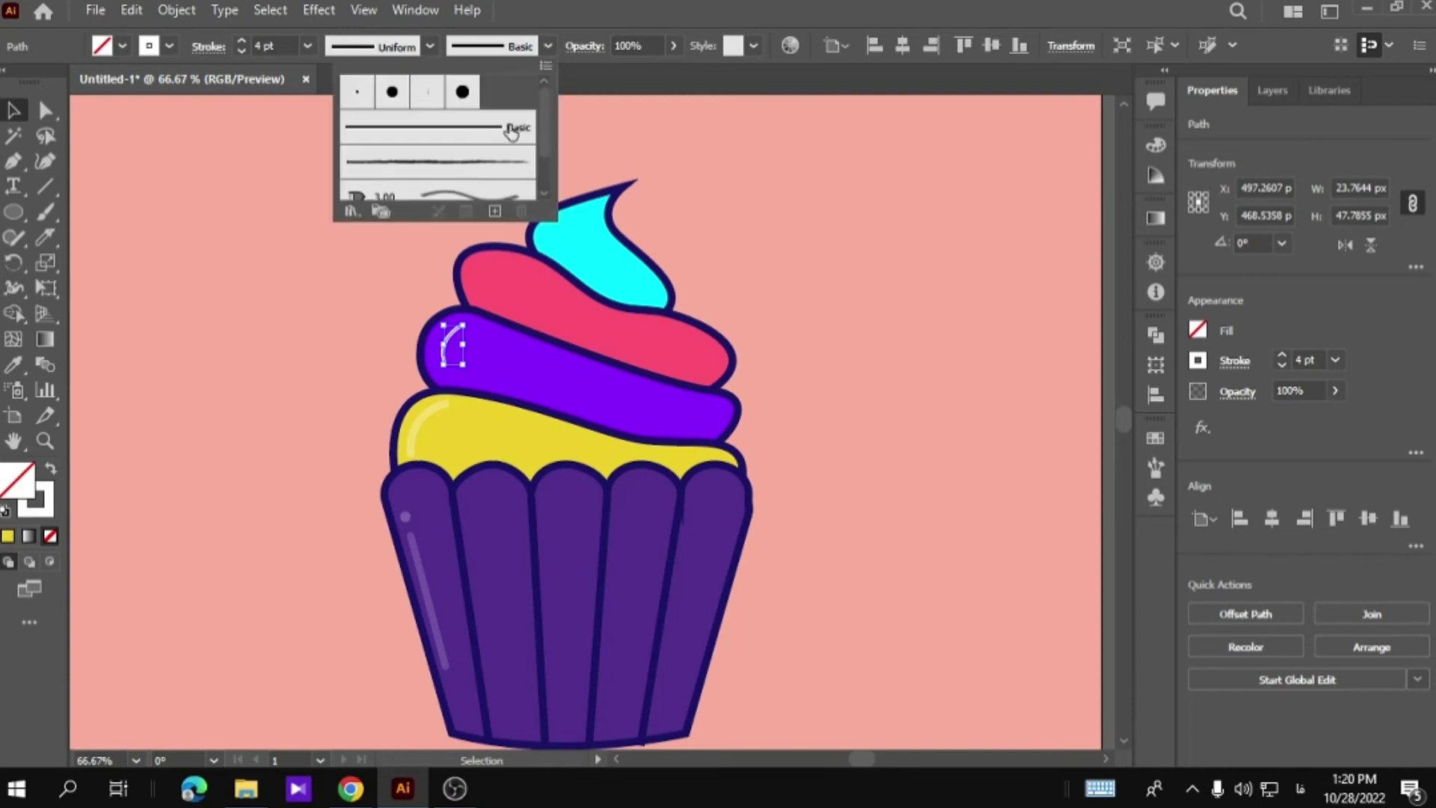
{"action": "left_click", "coordinate": [461, 95]}
{"action": "left_click", "coordinate": [548, 46]}
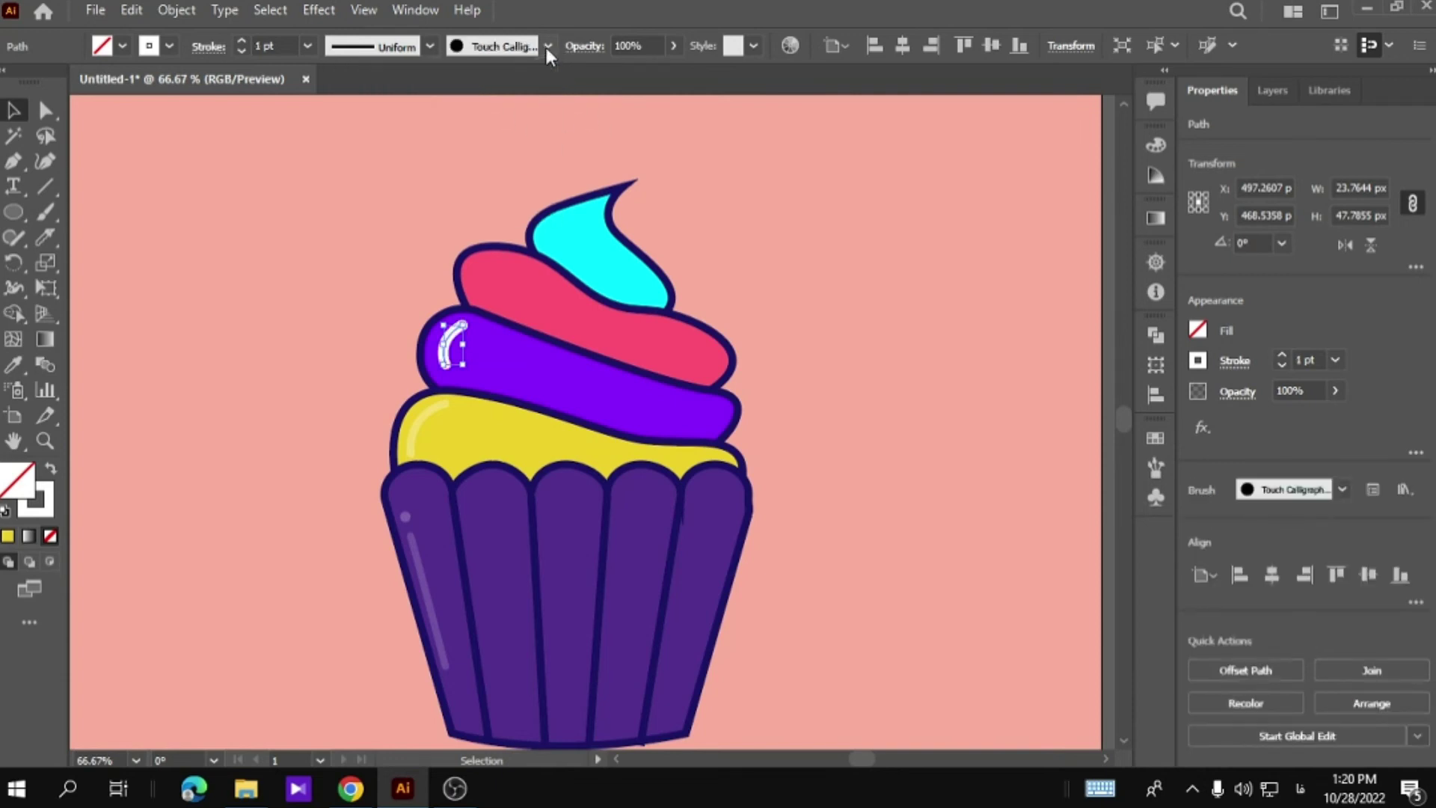
{"action": "left_click", "coordinate": [1277, 367]}
Set the purple highlight's opacity to 31% and nudge it into place.
{"action": "left_click", "coordinate": [1335, 390]}
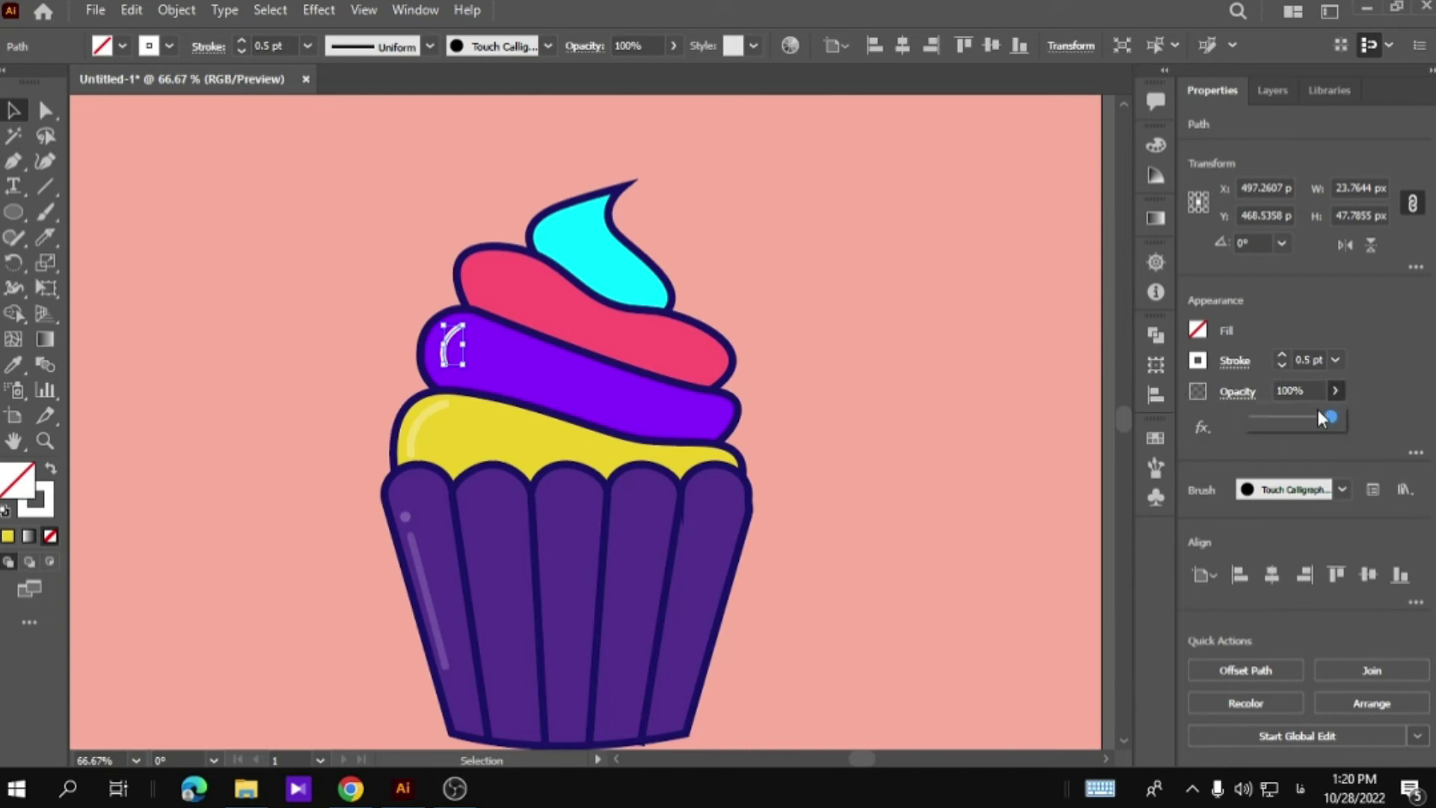
{"action": "left_click_drag", "start_coordinate": [1287, 416], "coordinate": [1275, 416]}
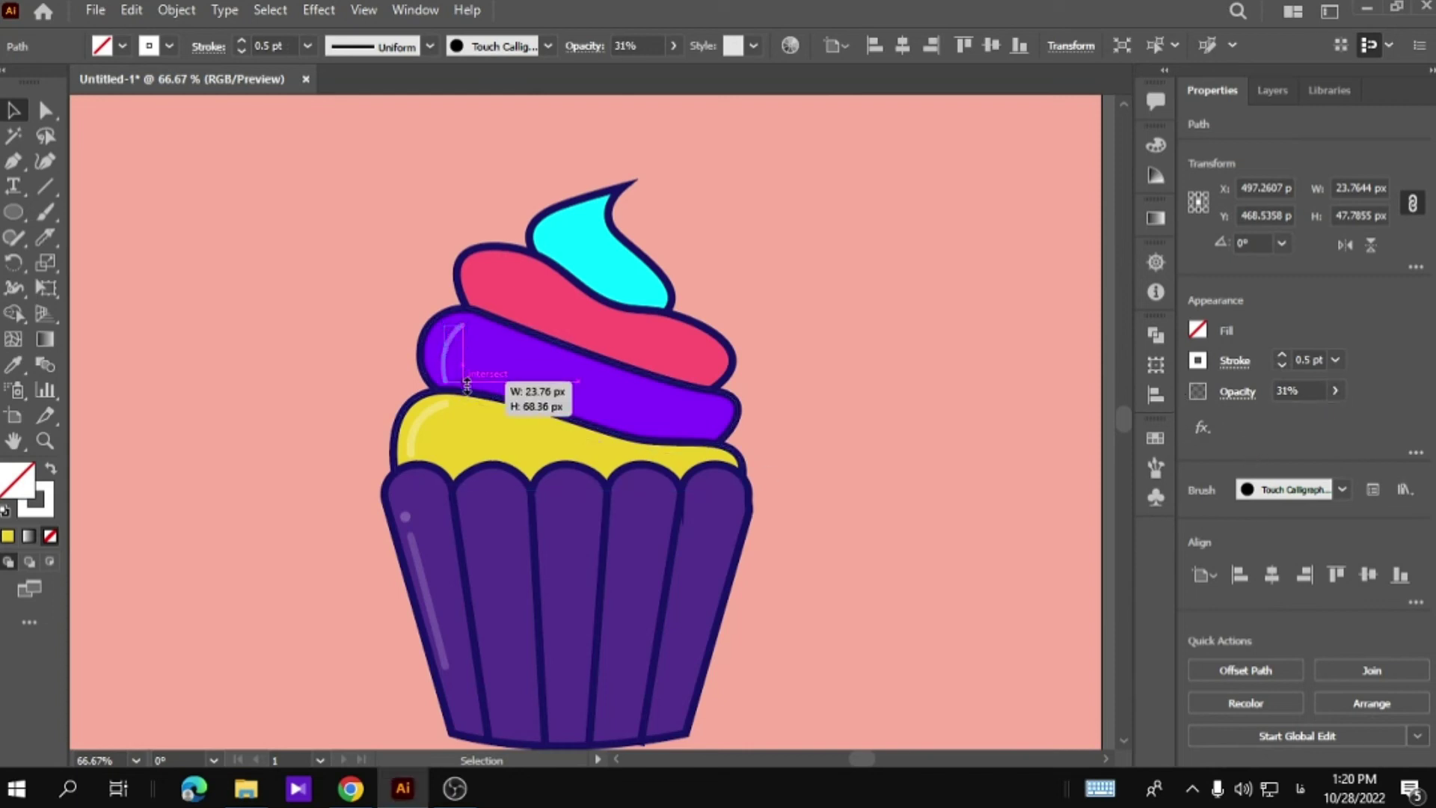
{"action": "left_click_drag", "start_coordinate": [463, 348], "coordinate": [439, 353]}
{"action": "left_click", "coordinate": [319, 424]}
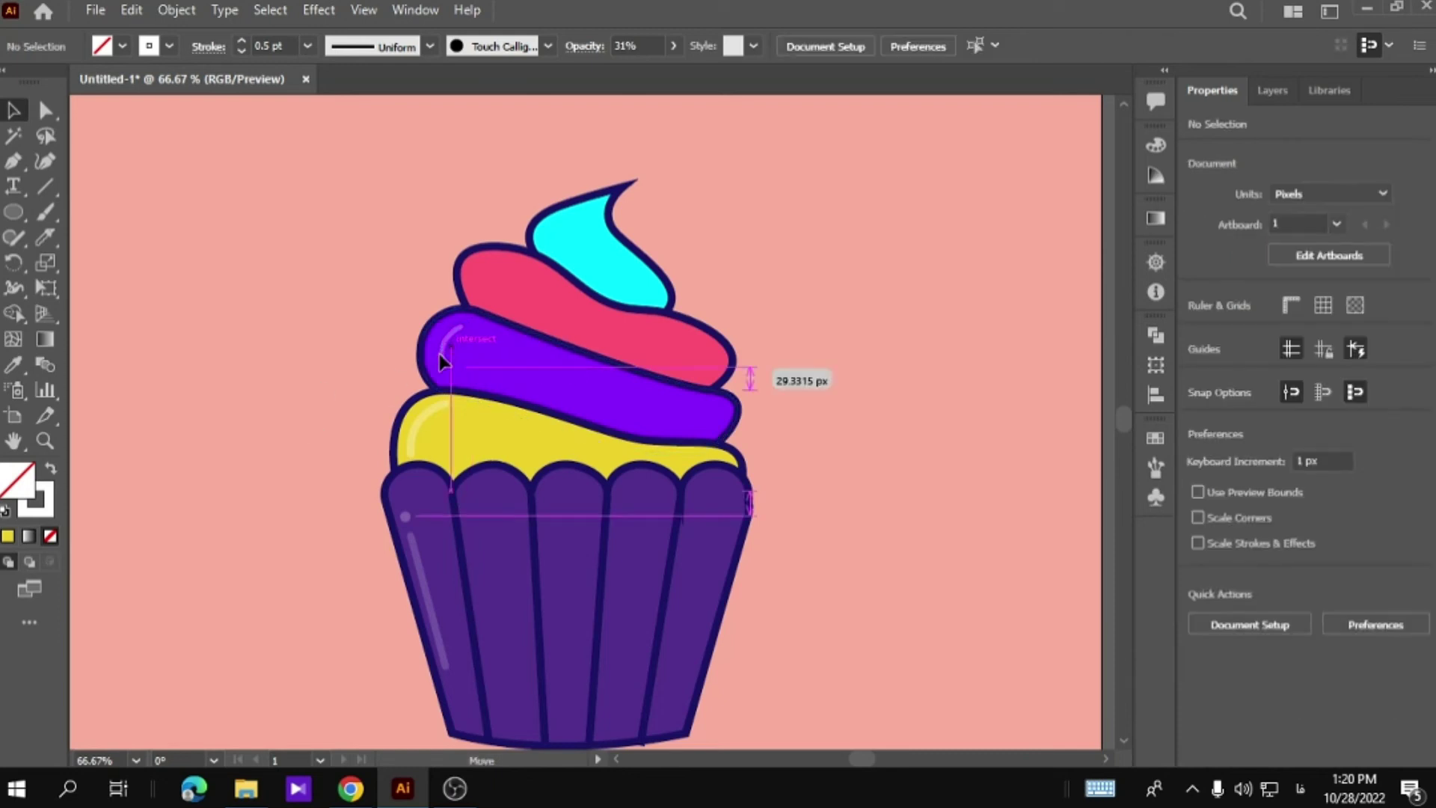
{"action": "left_click", "coordinate": [269, 425]}
Reselect the purple frosting highlight and adjust its opacity to 45%.
{"action": "scroll", "coordinate": [271, 422], "scroll_direction": "up", "scroll_amount": 1}
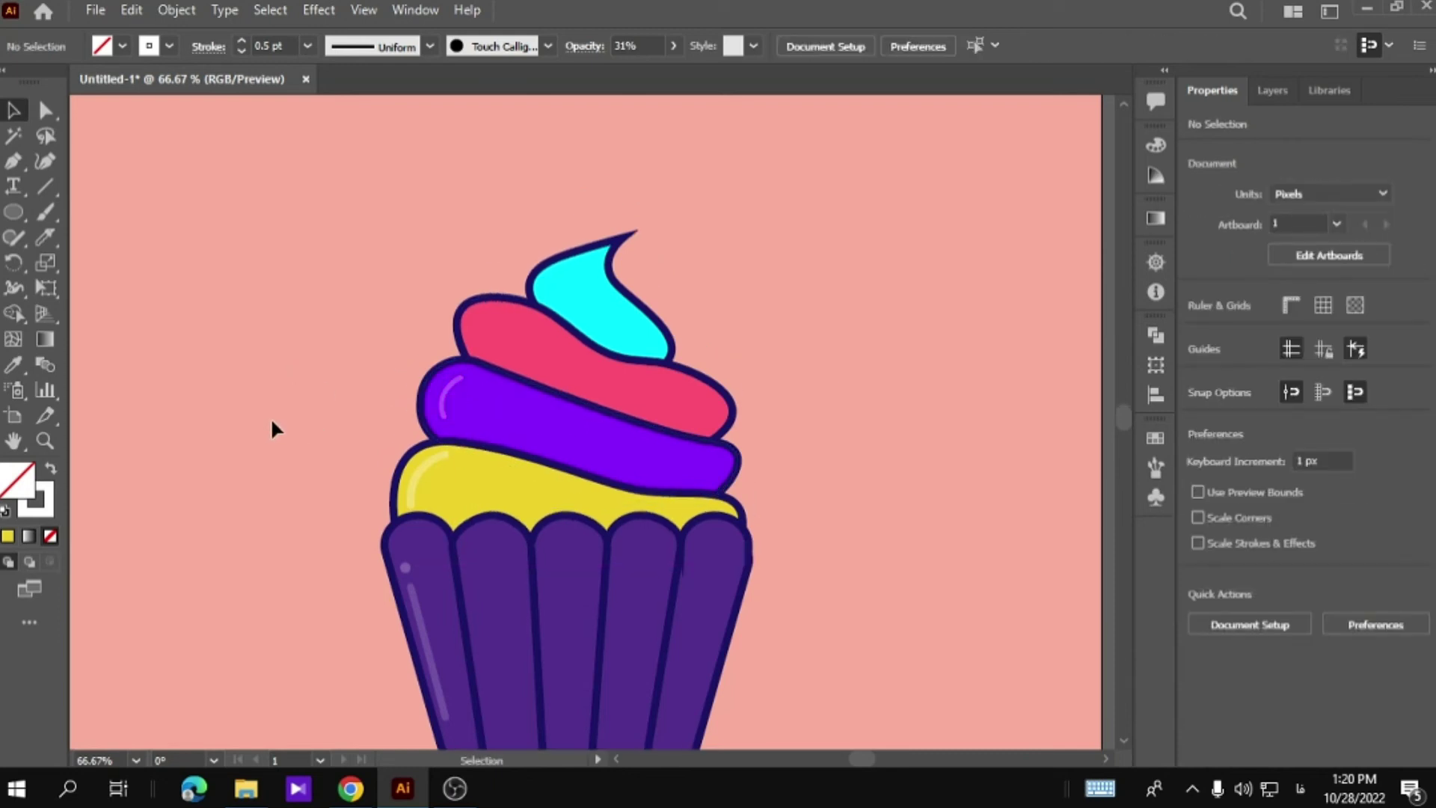
{"action": "scroll", "coordinate": [271, 429], "scroll_direction": "up", "scroll_amount": 1}
{"action": "left_click", "coordinate": [443, 420]}
{"action": "left_click", "coordinate": [1335, 391]}
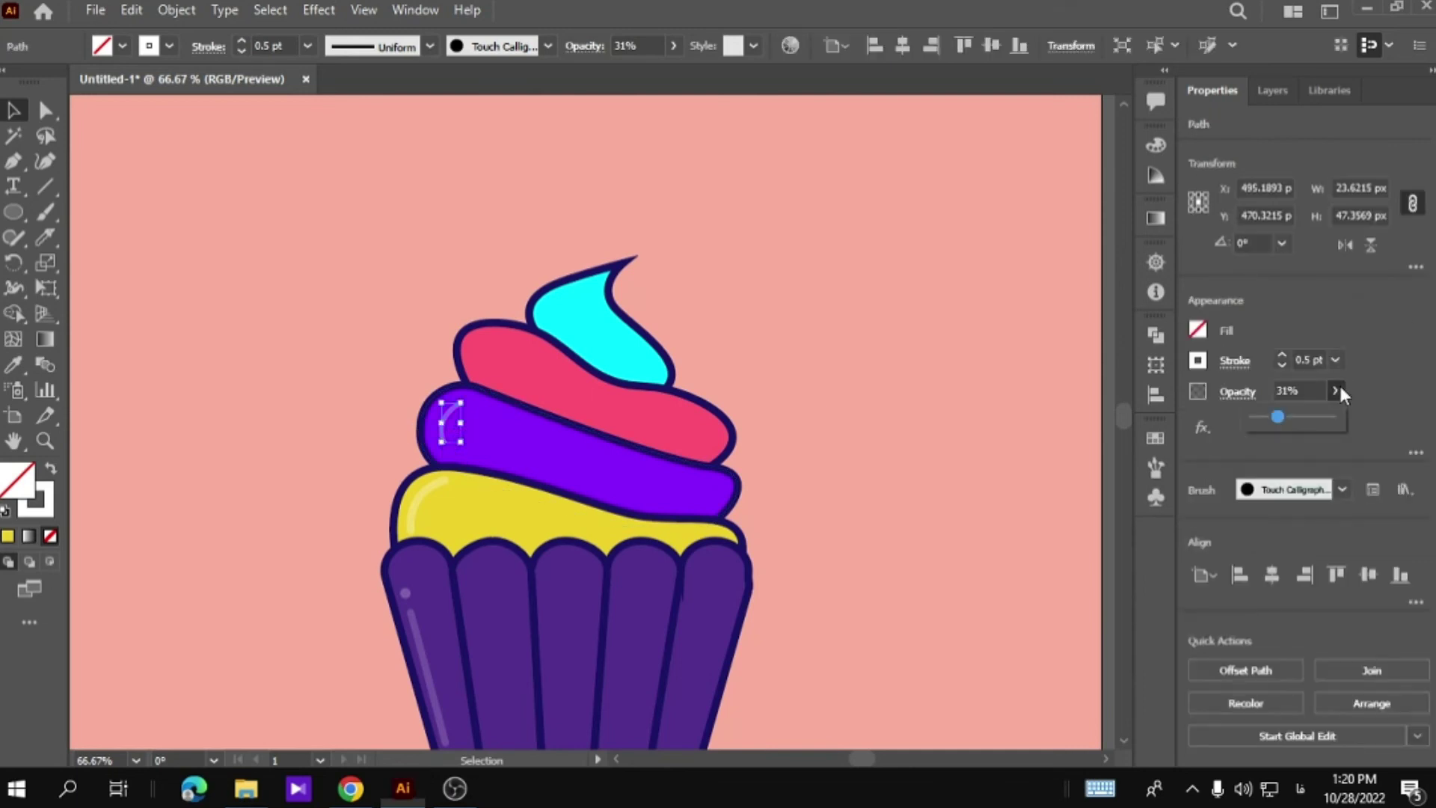
{"action": "left_click_drag", "start_coordinate": [1285, 417], "coordinate": [1288, 417]}
Reshape the pink frosting swirl's outline by adjusting the curve at one anchor.
{"action": "left_click", "coordinate": [898, 420]}
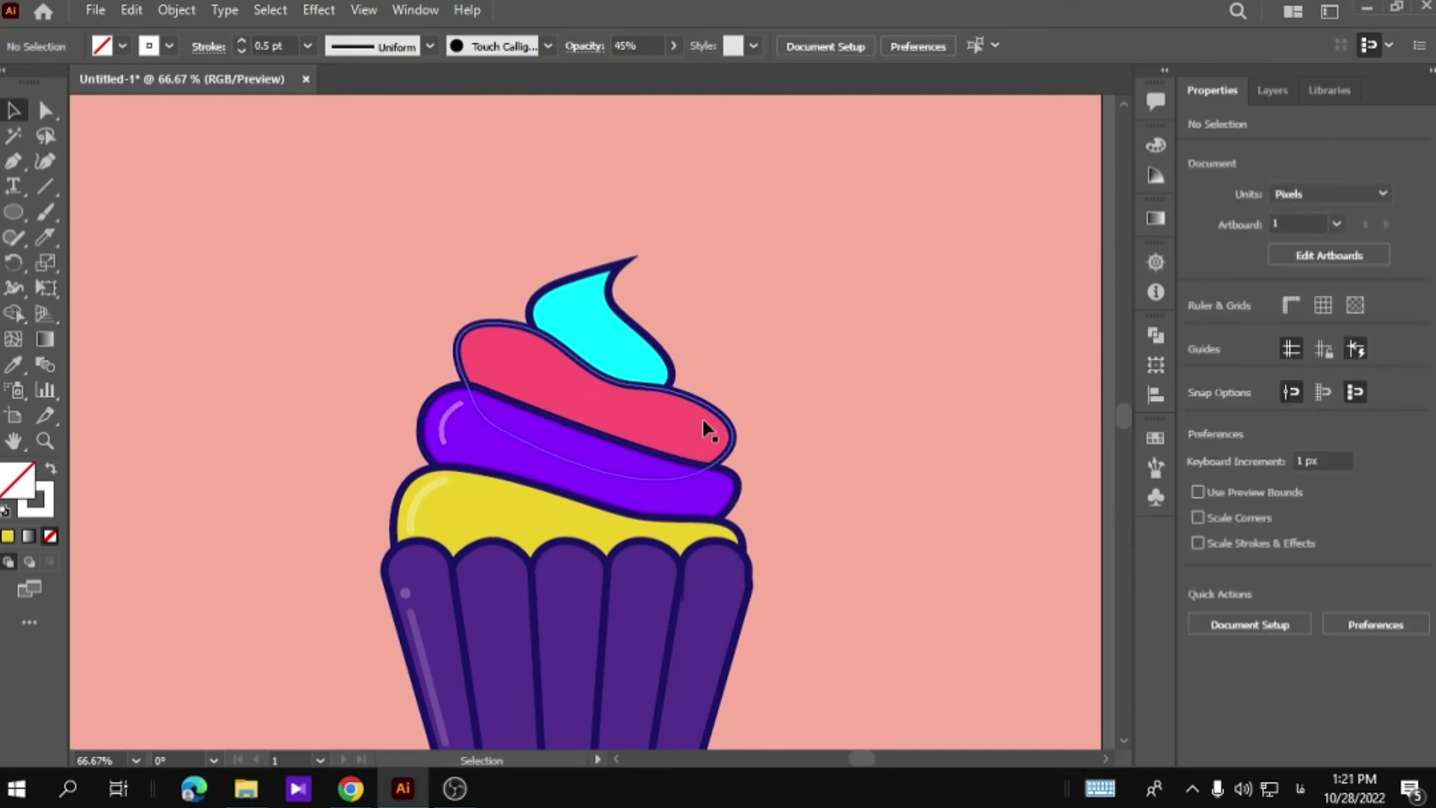
{"action": "scroll", "coordinate": [826, 467], "scroll_direction": "up", "scroll_amount": 1}
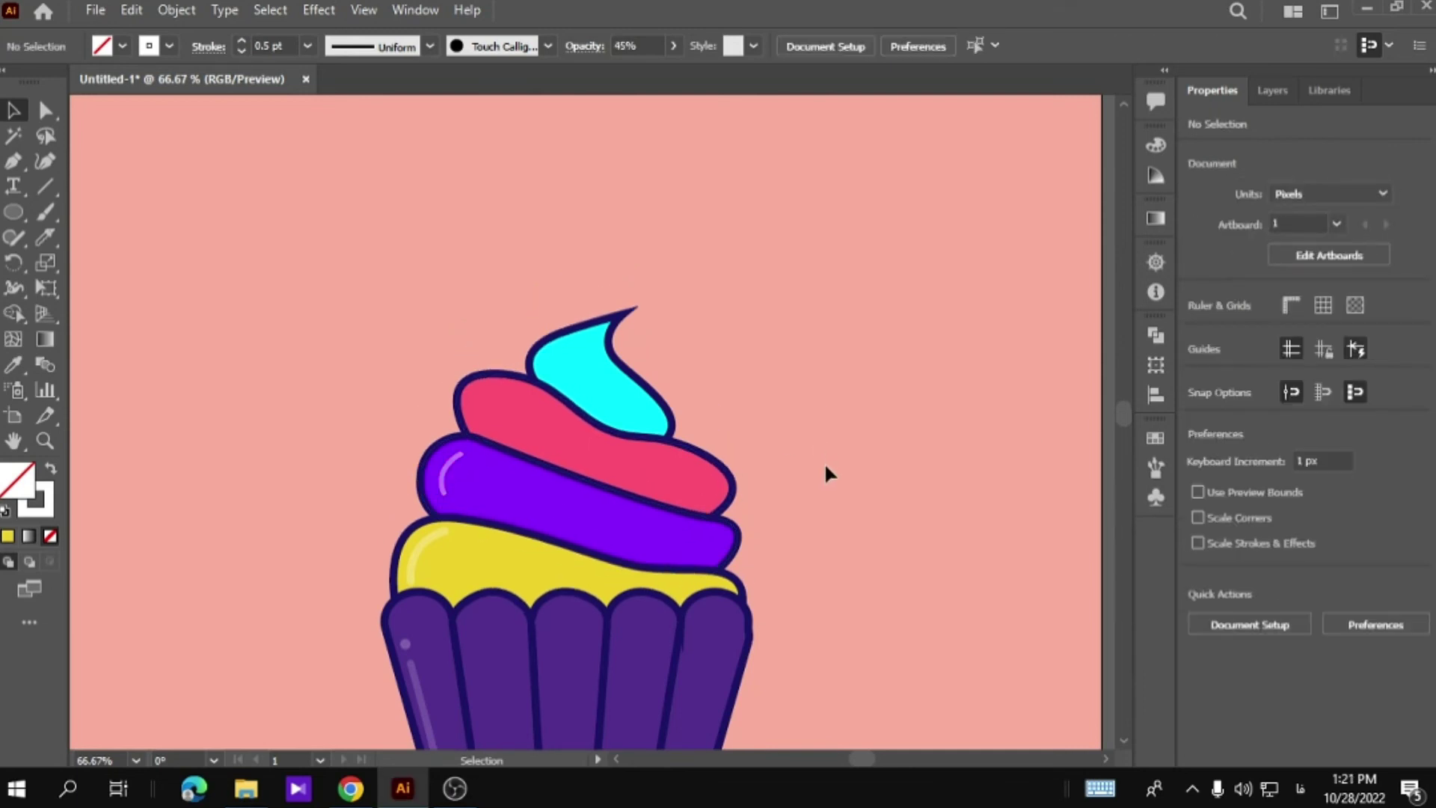
{"action": "left_click", "coordinate": [471, 414]}
{"action": "left_click", "coordinate": [45, 112]}
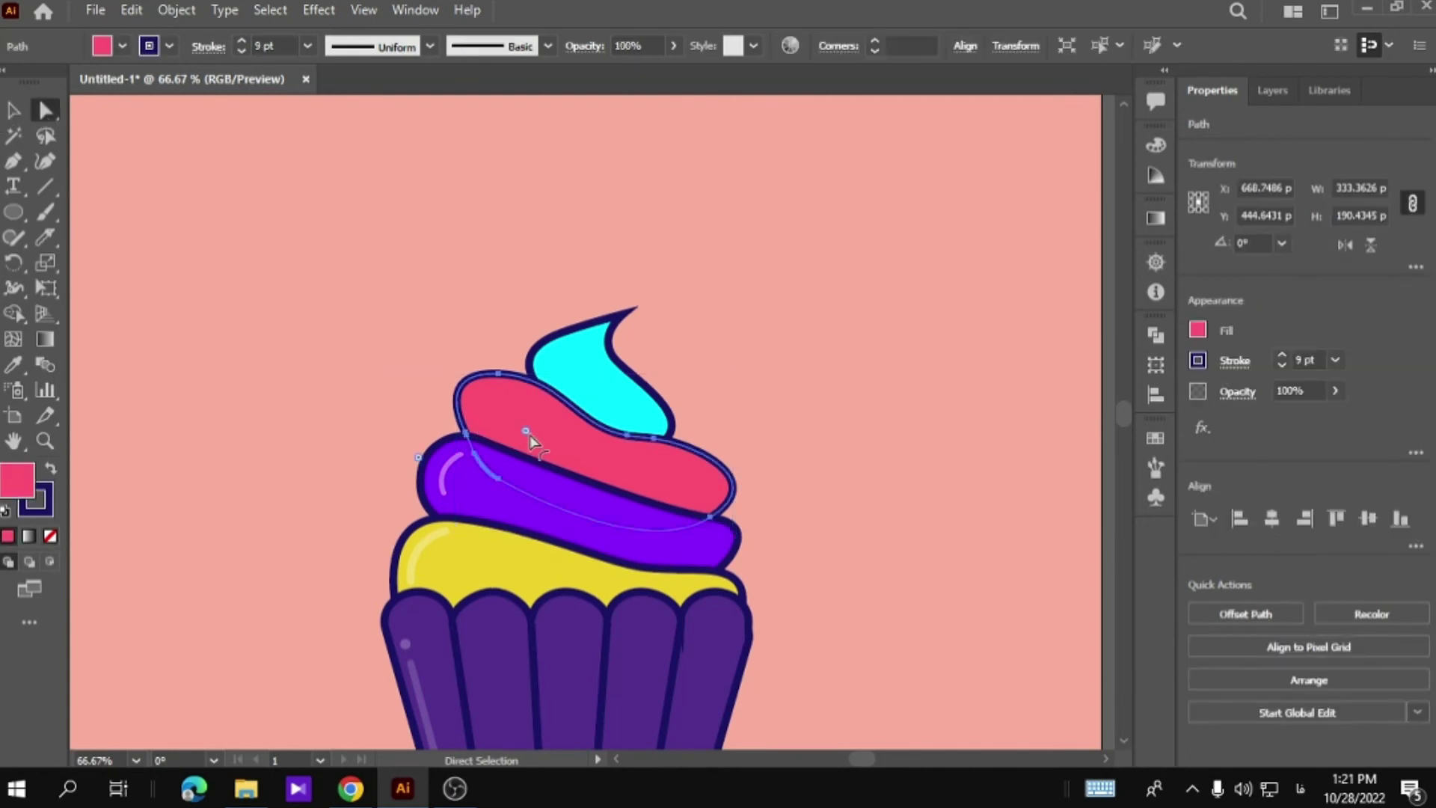
{"action": "left_click", "coordinate": [487, 378]}
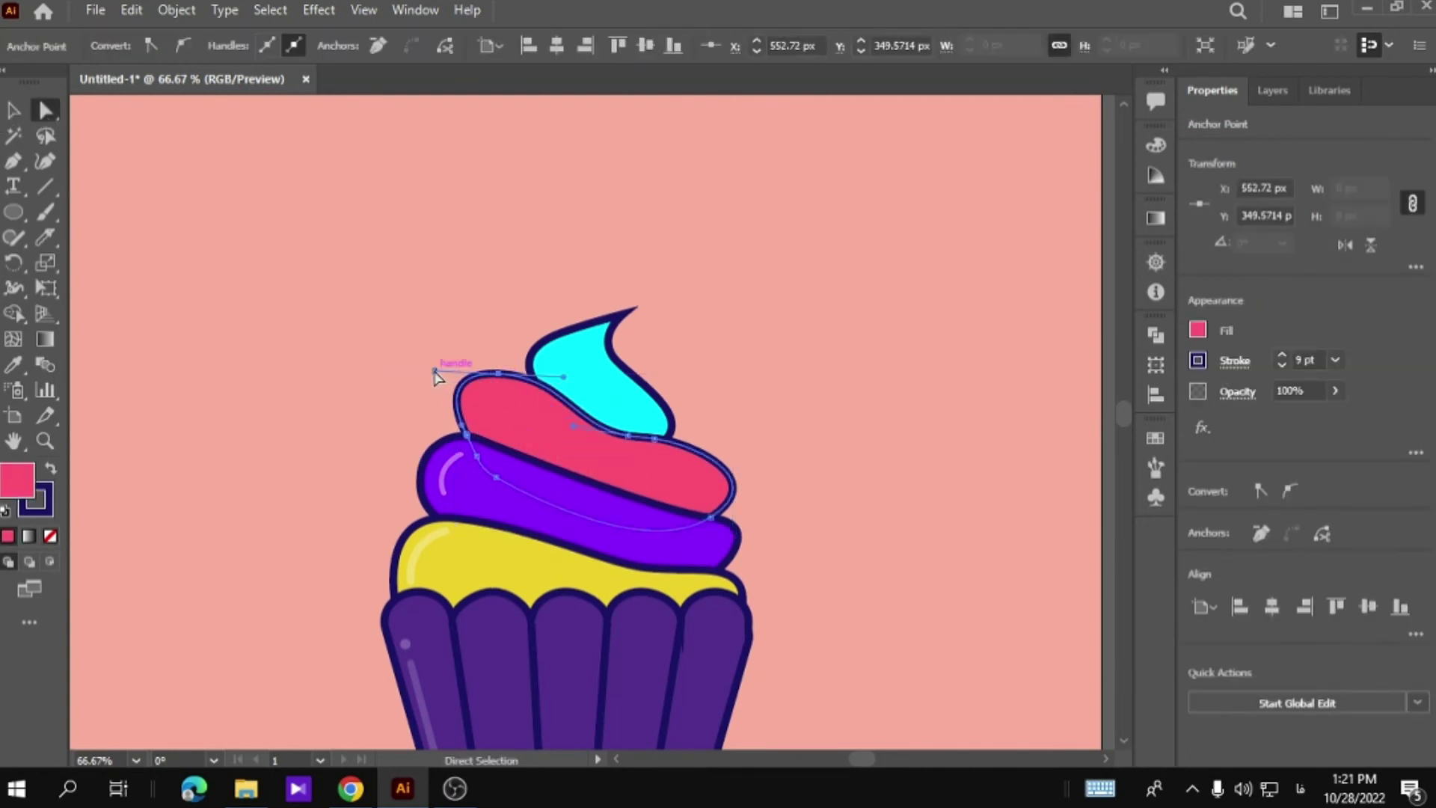
{"action": "left_click_drag", "start_coordinate": [436, 376], "coordinate": [442, 385]}
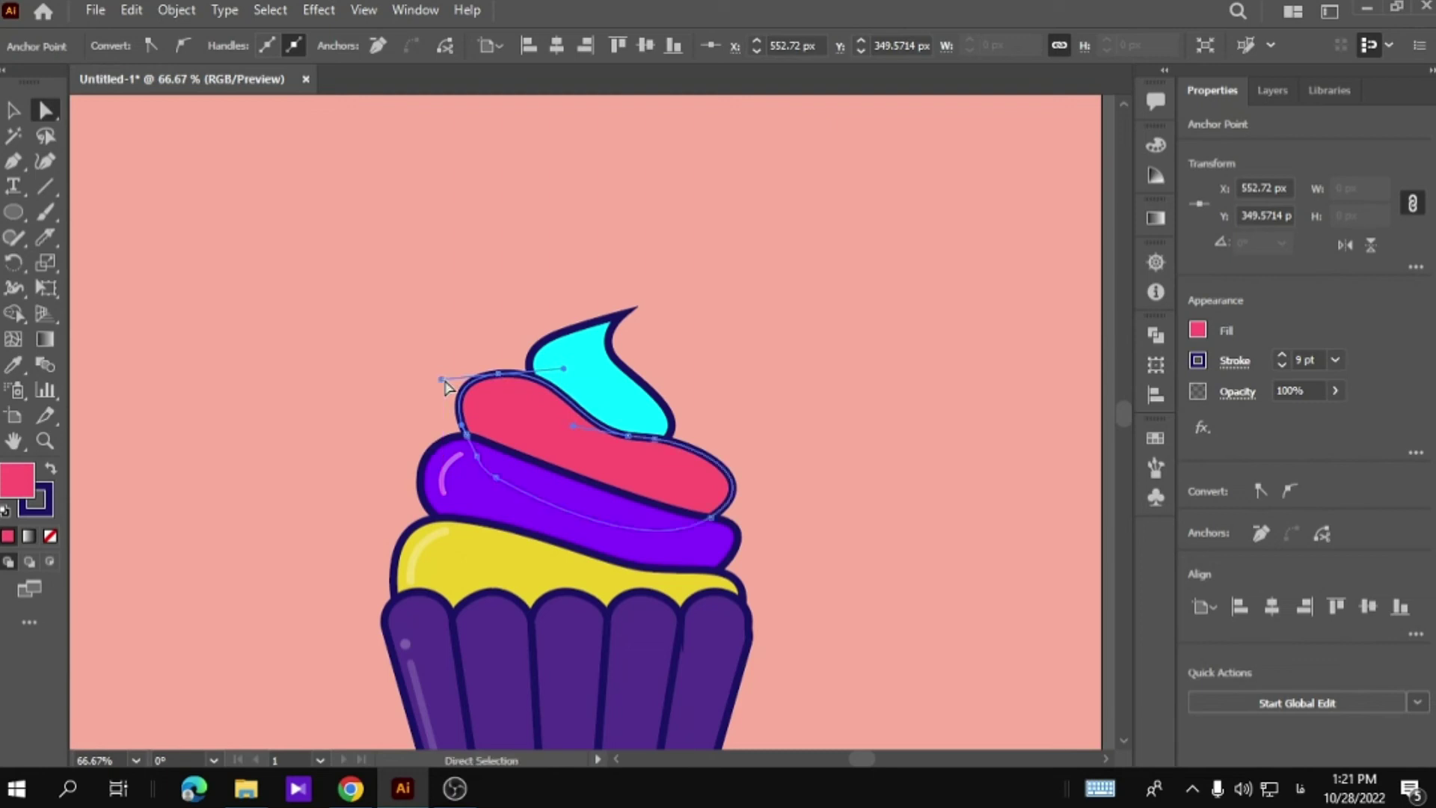
{"action": "left_click", "coordinate": [368, 412]}
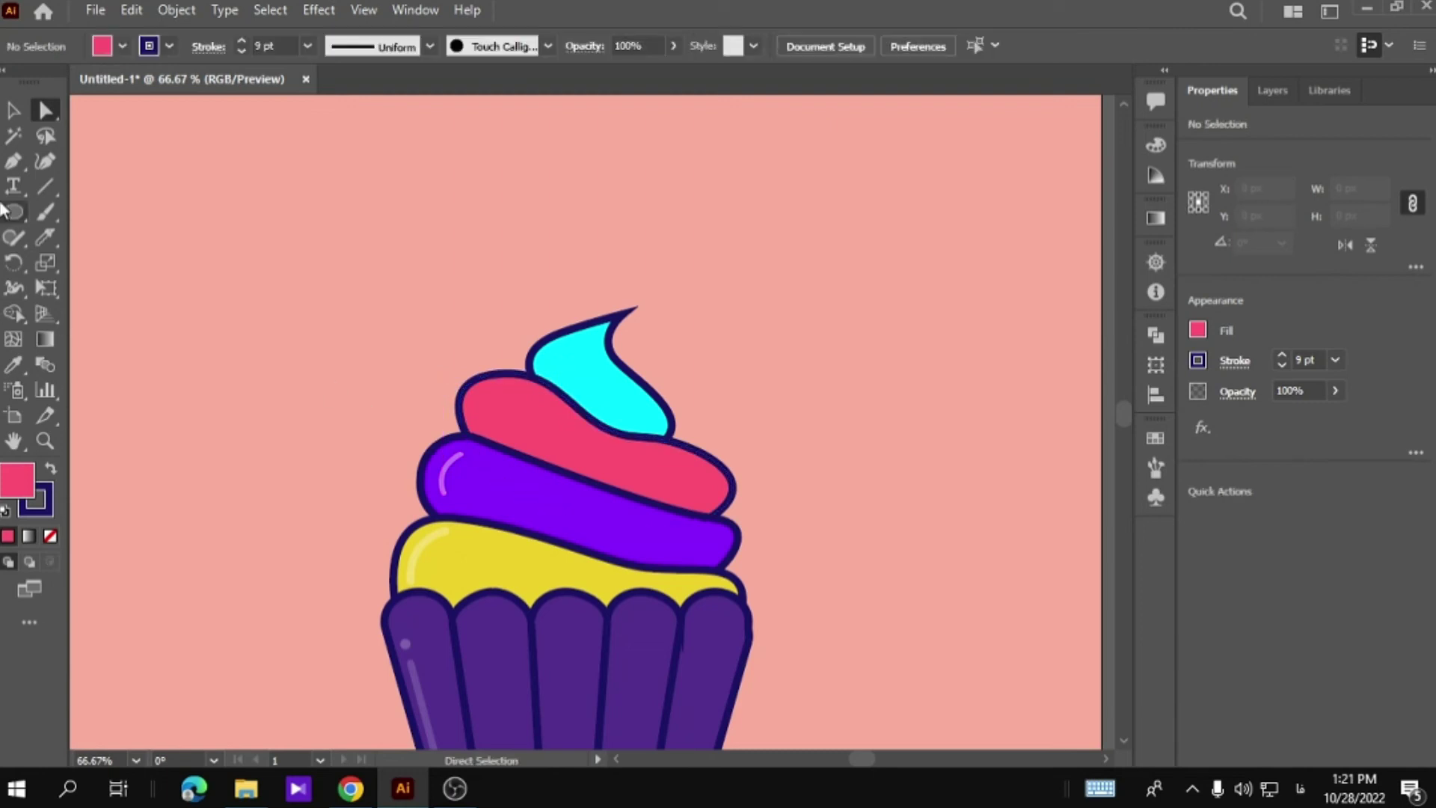
Draw a curved highlight path along the pink frosting's upper-left edge.
{"action": "left_click", "coordinate": [13, 161]}
{"action": "left_click", "coordinate": [514, 385]}
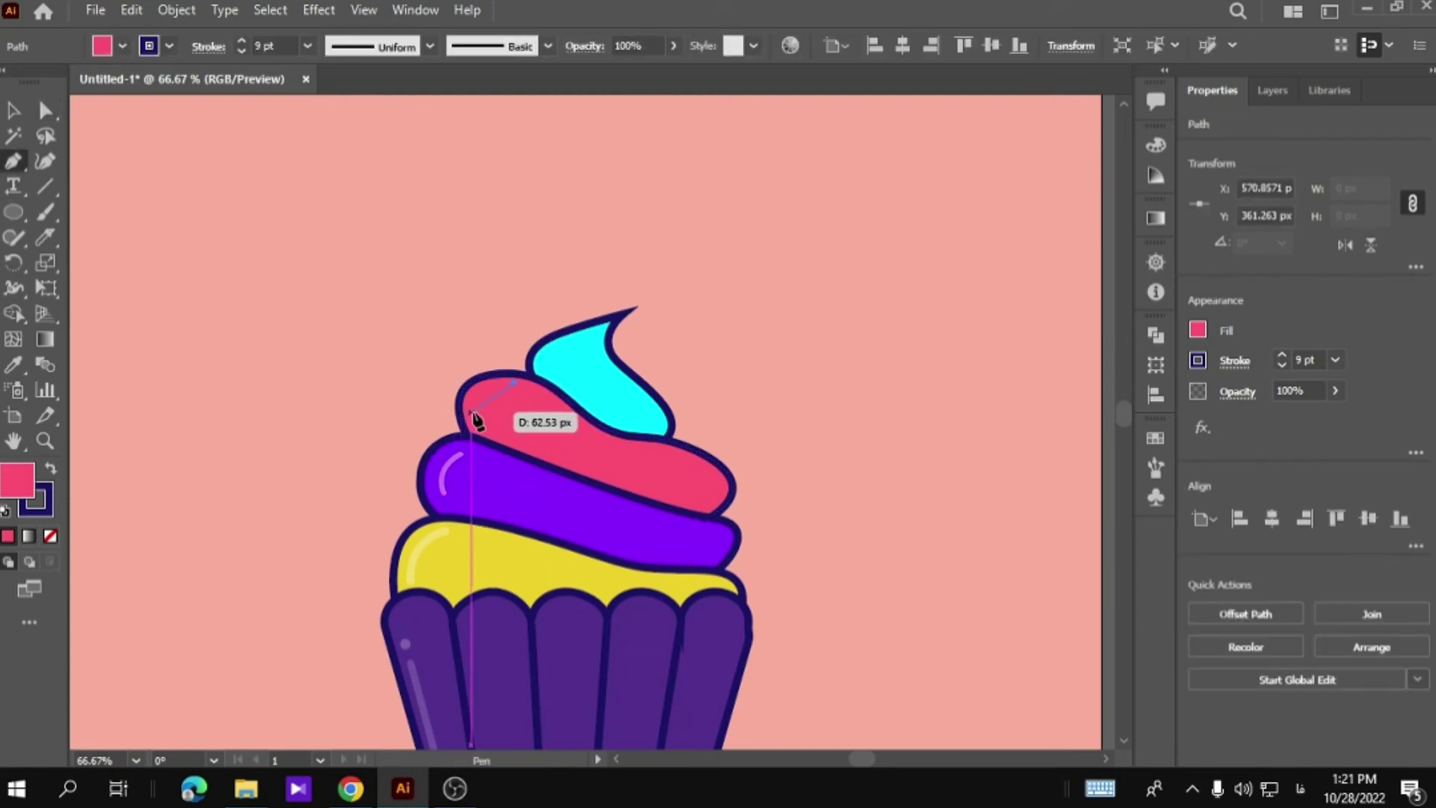
{"action": "left_click_drag", "start_coordinate": [468, 432], "coordinate": [545, 416]}
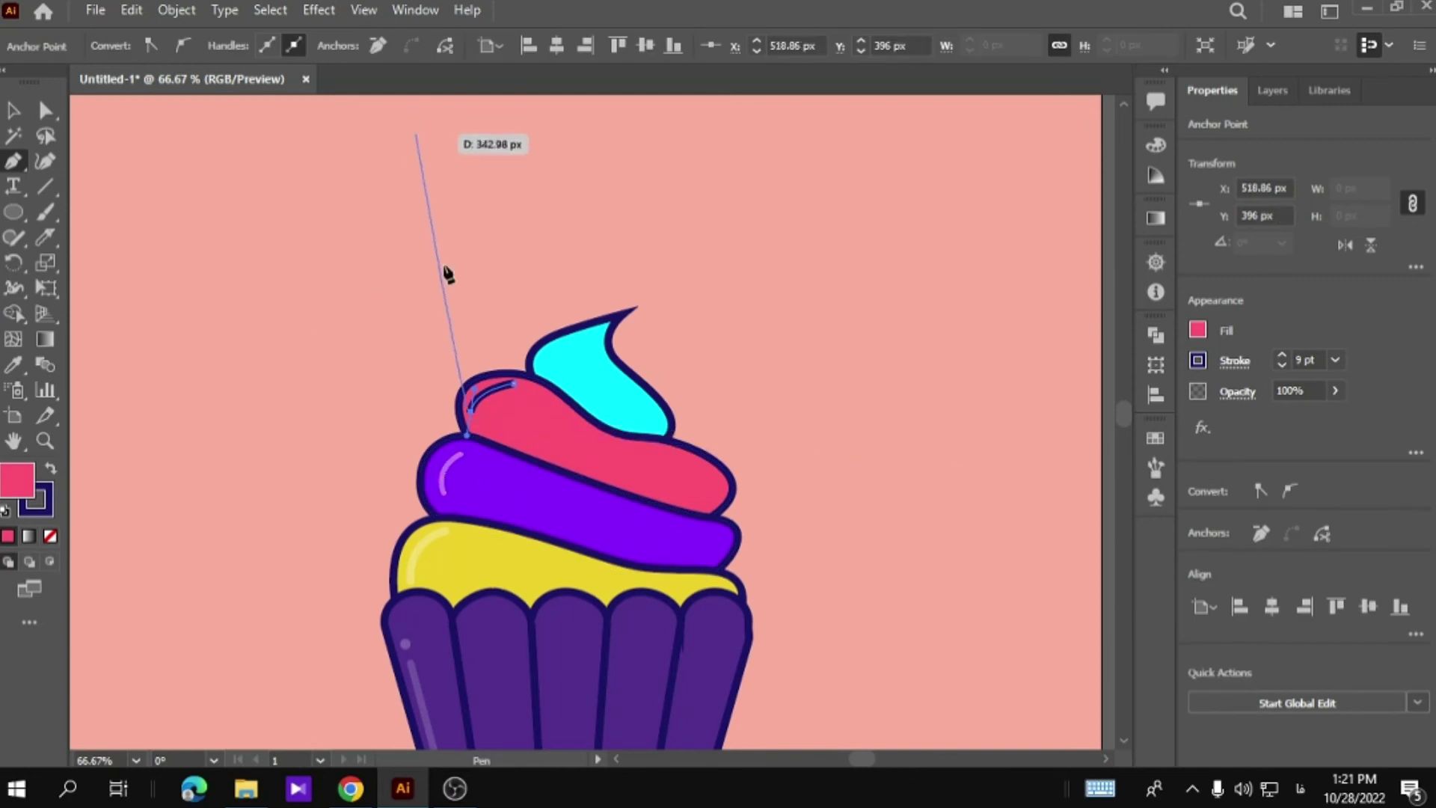
{"action": "key", "text": "Escape"}
{"action": "key", "text": "v"}
Give the highlight the Touch Calligraphic brush, a white 0.5 pt stroke and 54% opacity.
{"action": "left_click", "coordinate": [528, 53]}
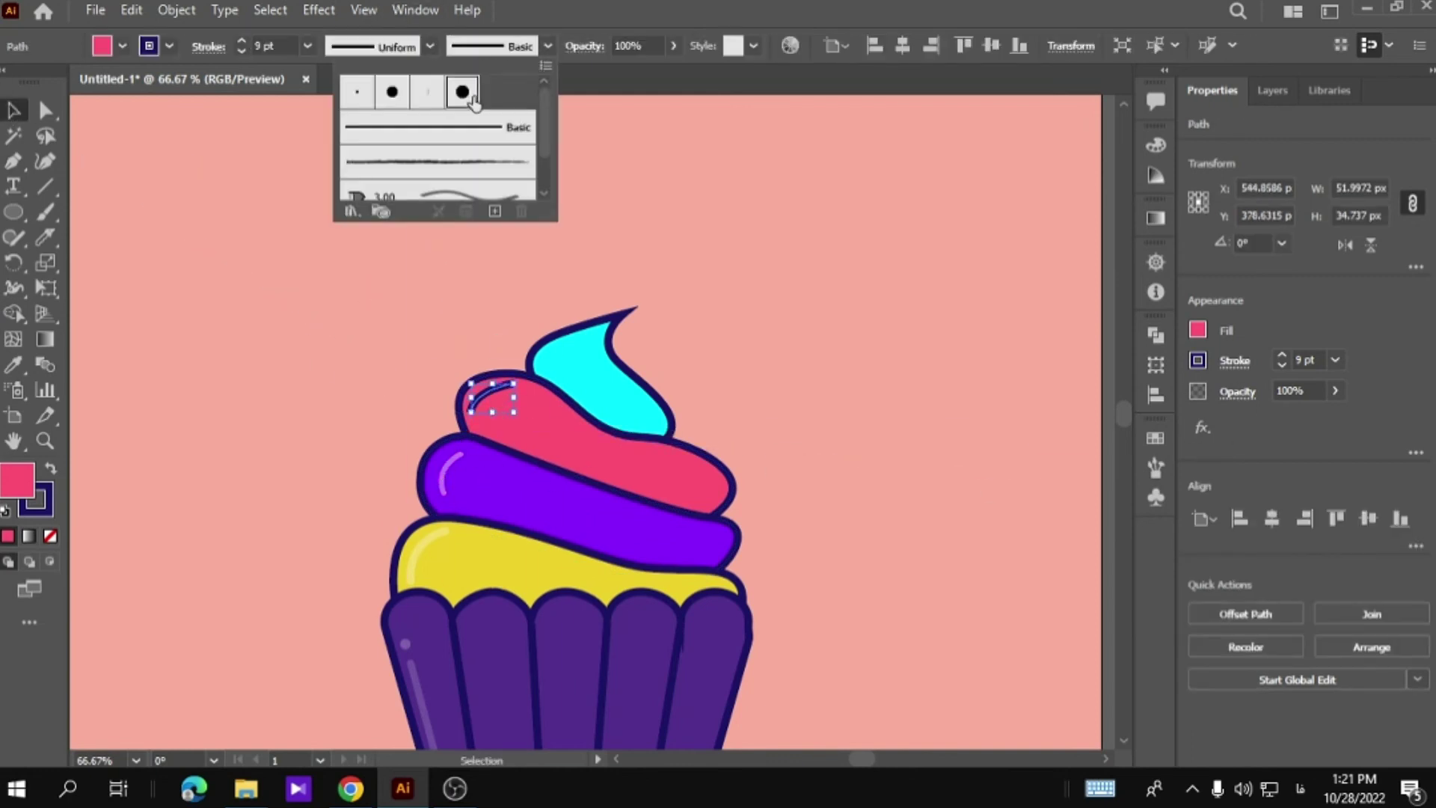
{"action": "left_click", "coordinate": [379, 100]}
{"action": "left_click", "coordinate": [543, 51]}
{"action": "left_click", "coordinate": [1281, 365]}
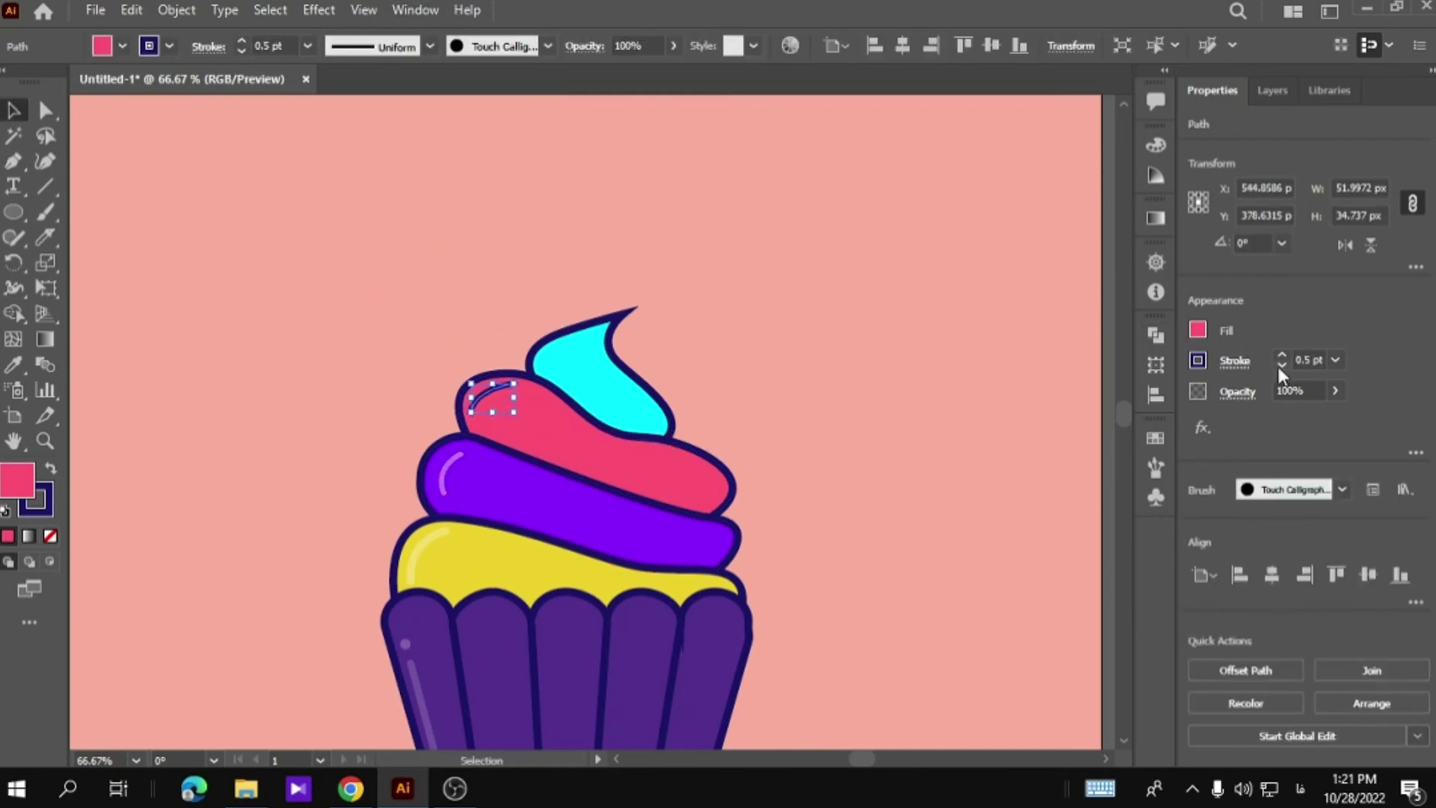
{"action": "left_click", "coordinate": [1281, 353]}
{"action": "left_click", "coordinate": [1197, 361]}
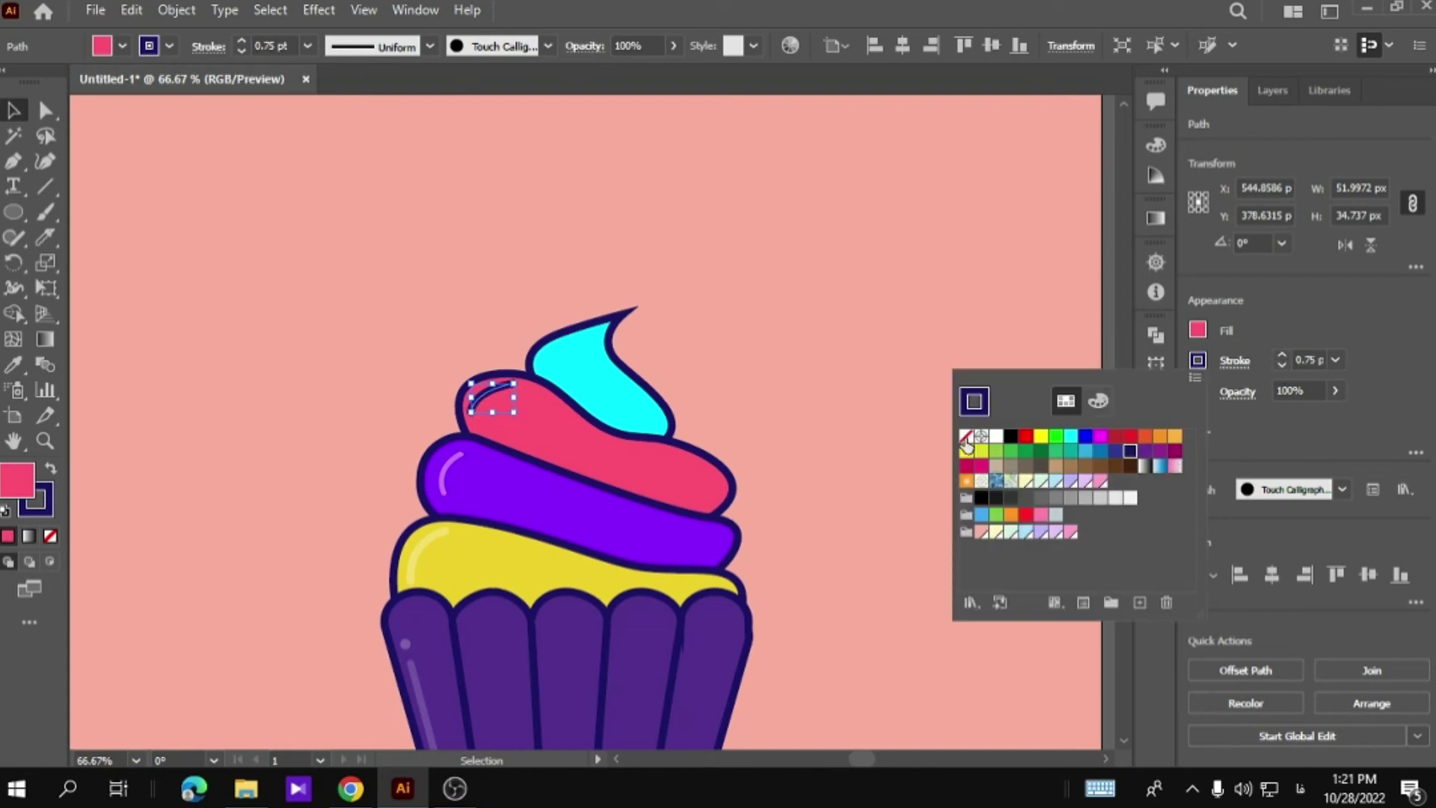
{"action": "left_click", "coordinate": [995, 435]}
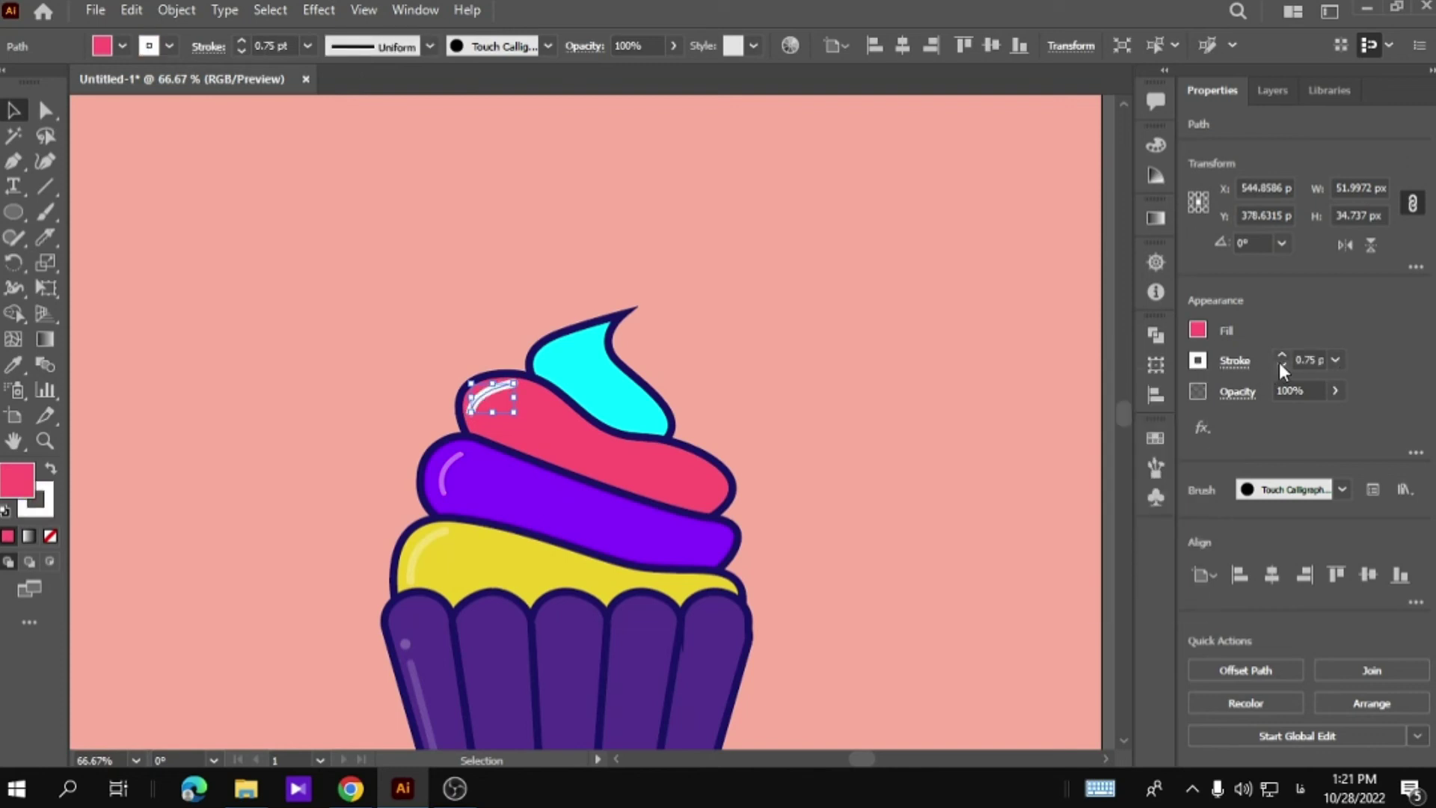
{"action": "left_click", "coordinate": [1279, 363]}
{"action": "left_click", "coordinate": [1335, 390]}
{"action": "left_click_drag", "start_coordinate": [1330, 417], "coordinate": [1295, 420]}
{"action": "left_click", "coordinate": [833, 444]}
Reposition the highlight's anchors so its ends hug the frosting's upper-left edge.
{"action": "left_click", "coordinate": [45, 111]}
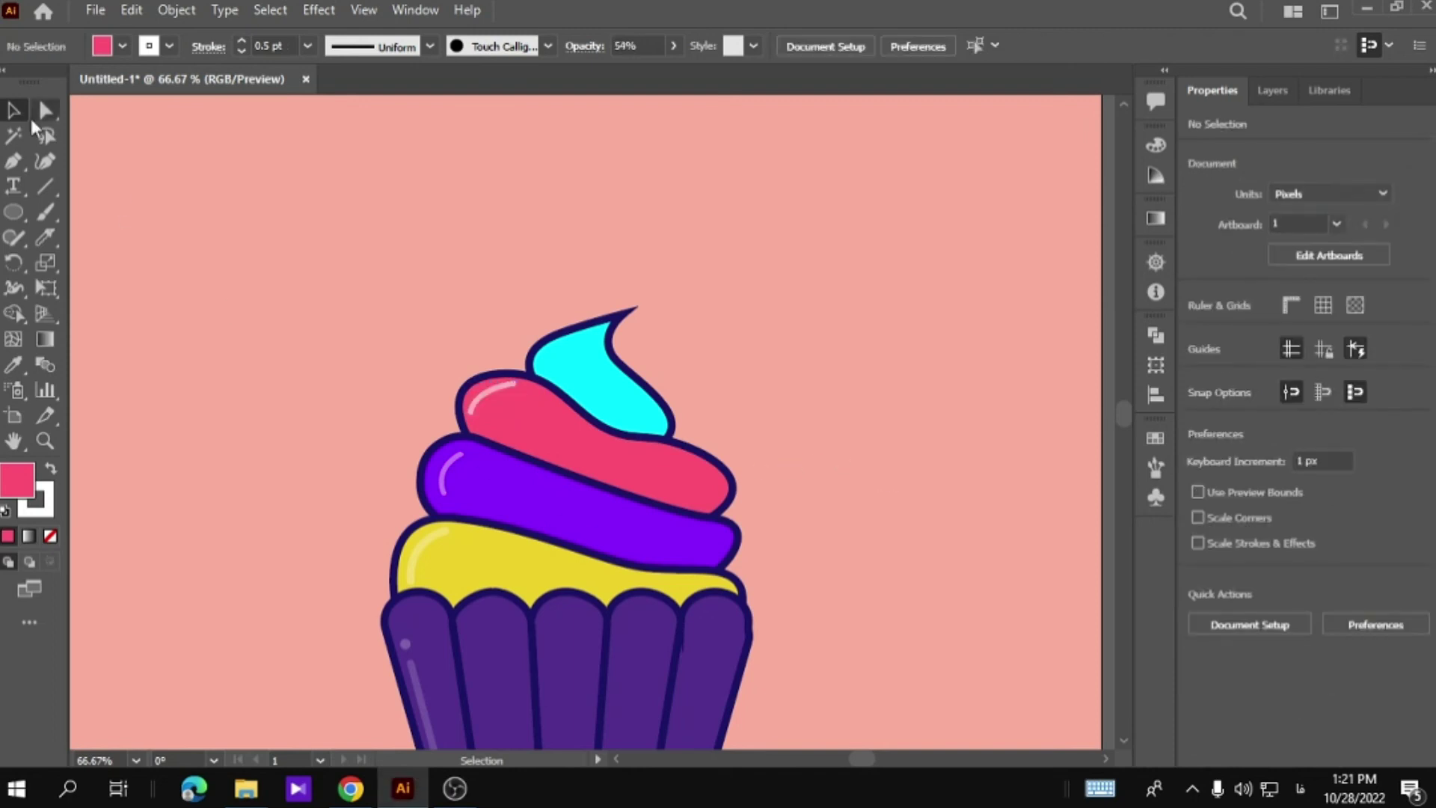
{"action": "left_click_drag", "start_coordinate": [474, 411], "coordinate": [473, 418]}
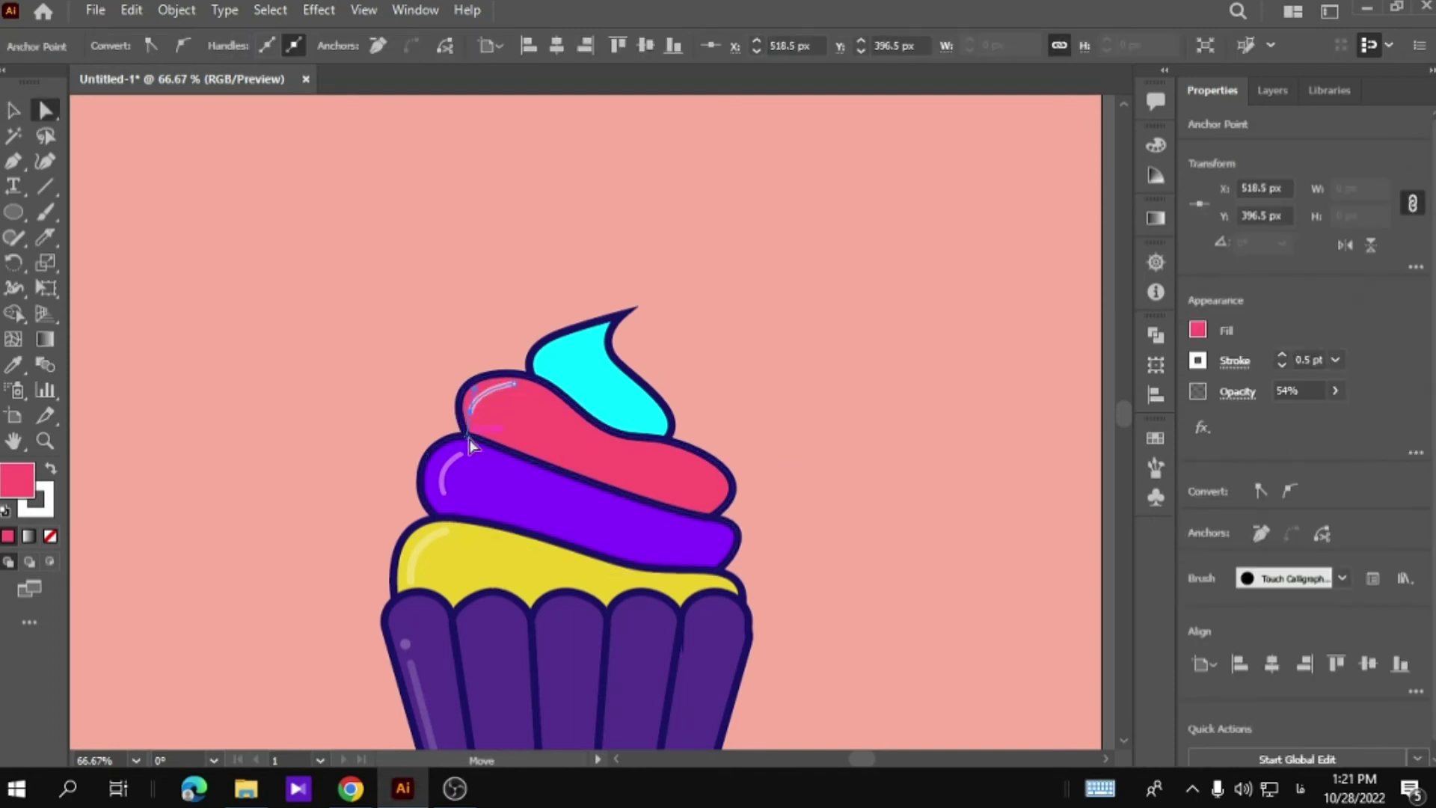
{"action": "left_click_drag", "start_coordinate": [492, 447], "coordinate": [462, 447]}
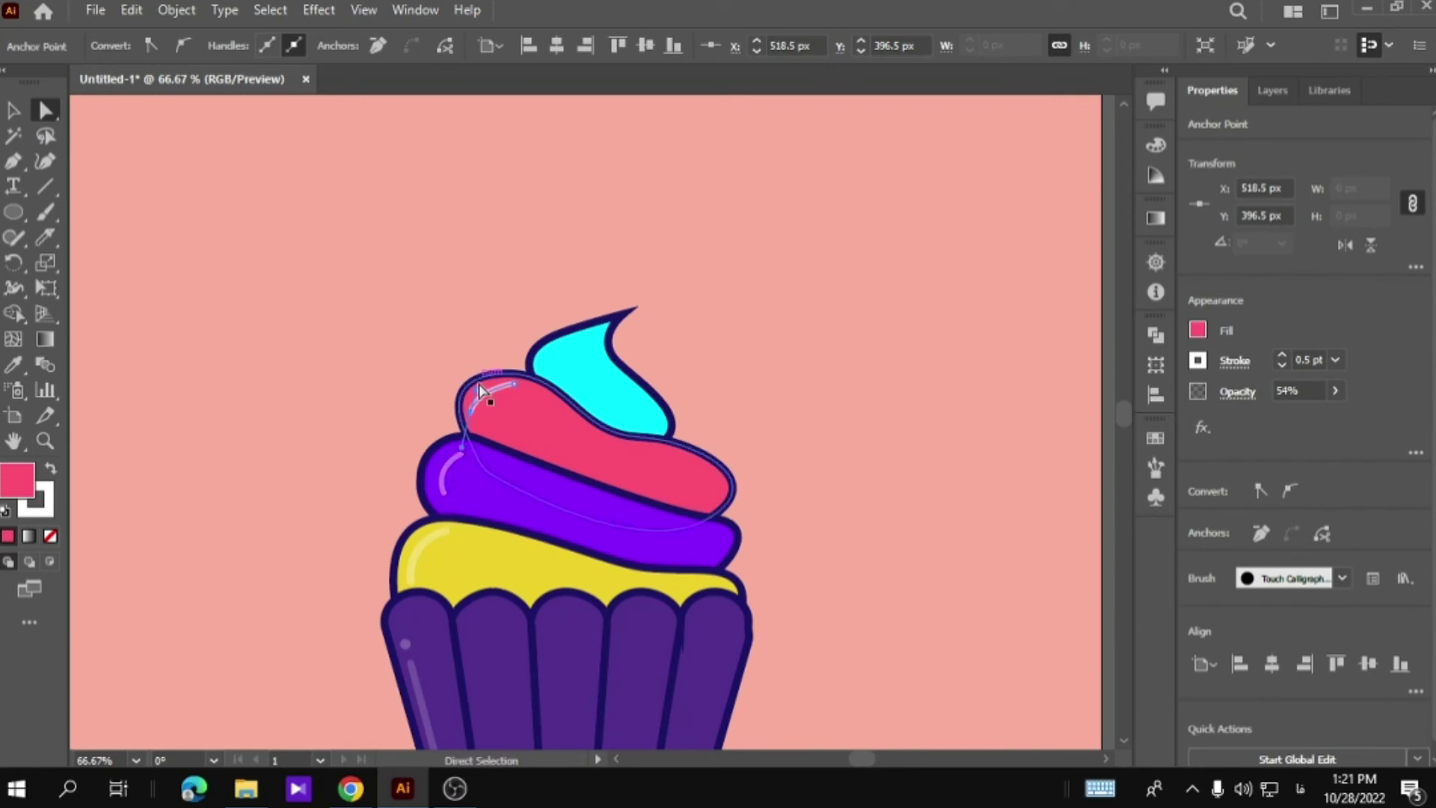
{"action": "left_click_drag", "start_coordinate": [474, 389], "coordinate": [469, 382]}
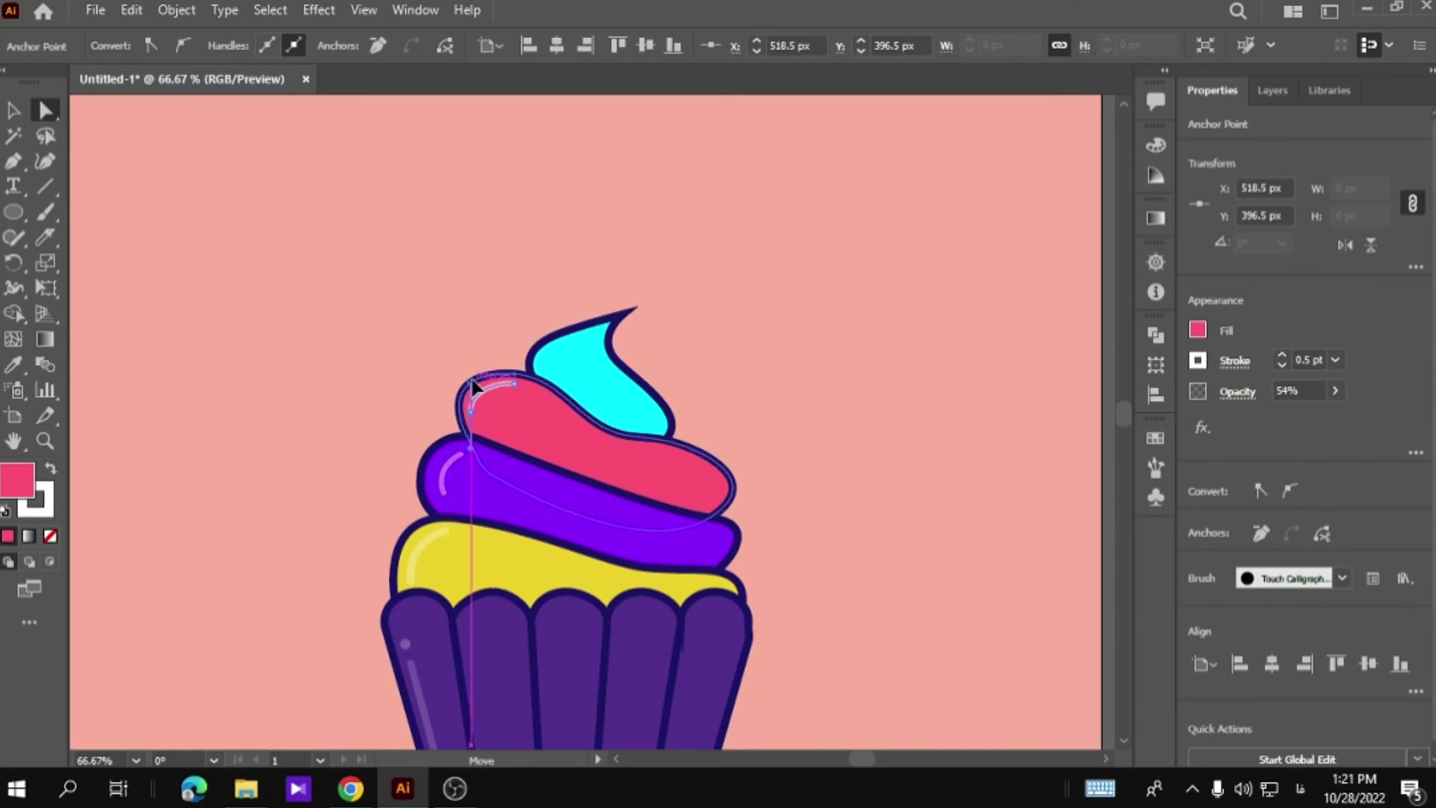
{"action": "left_click", "coordinate": [399, 410]}
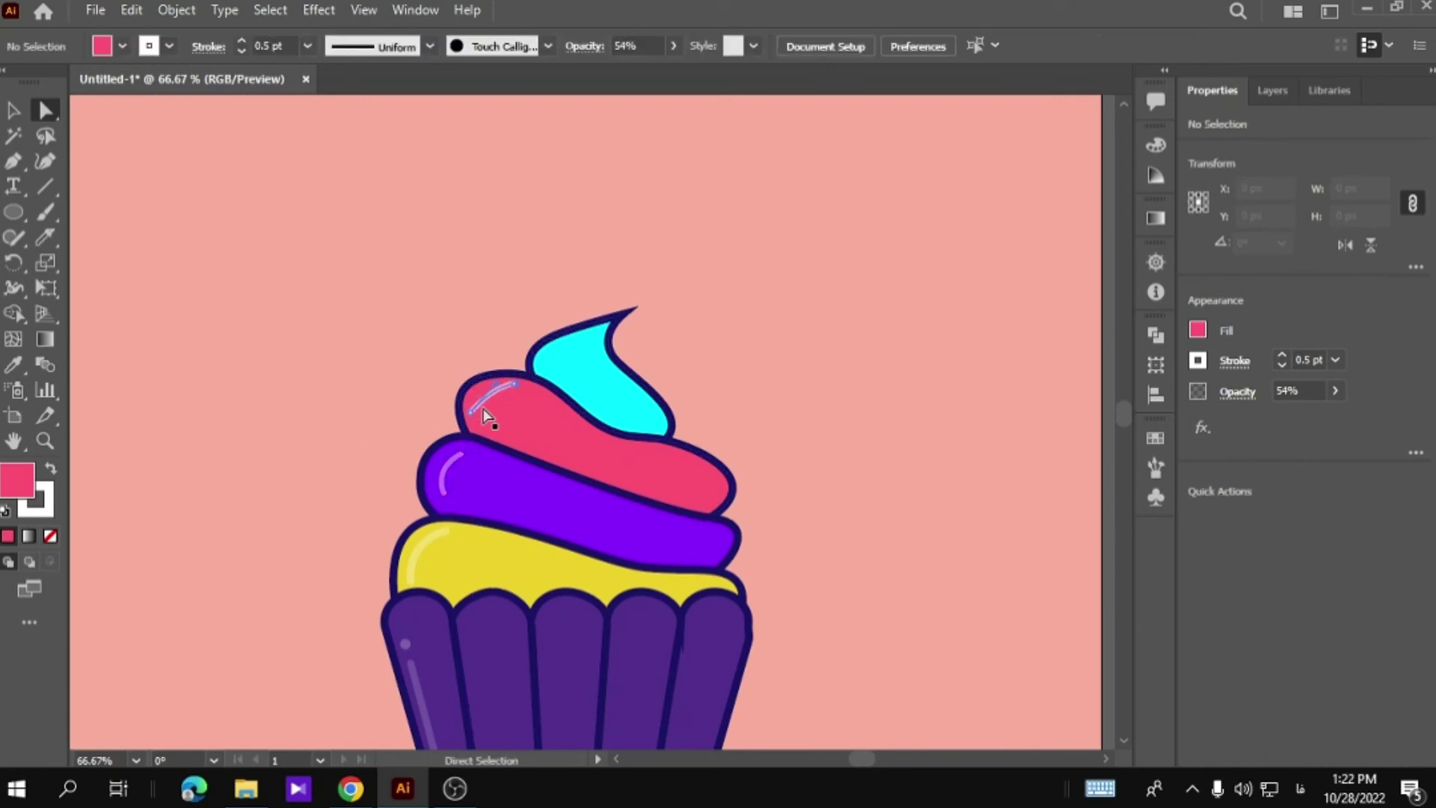
{"action": "left_click", "coordinate": [474, 386]}
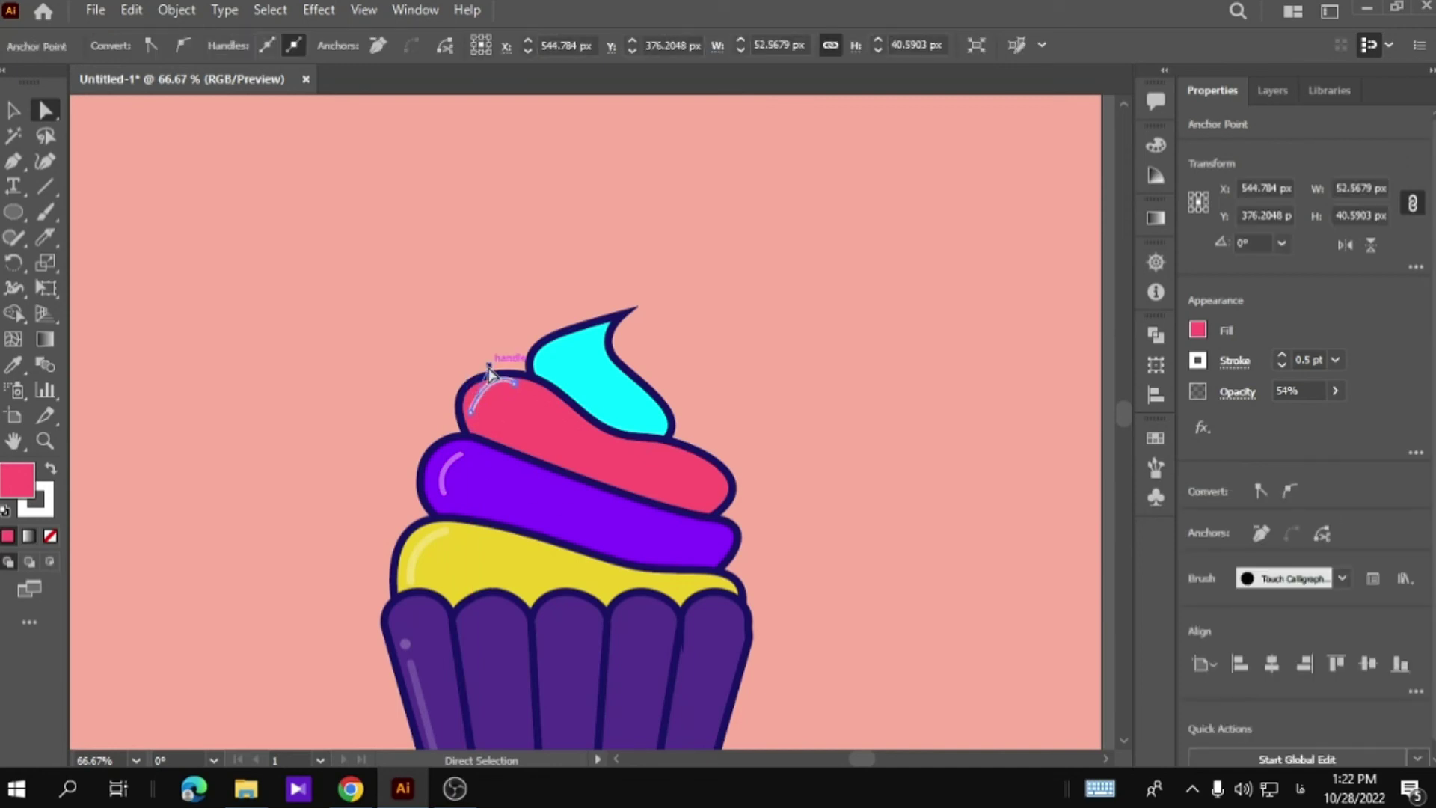
{"action": "key", "text": "v"}
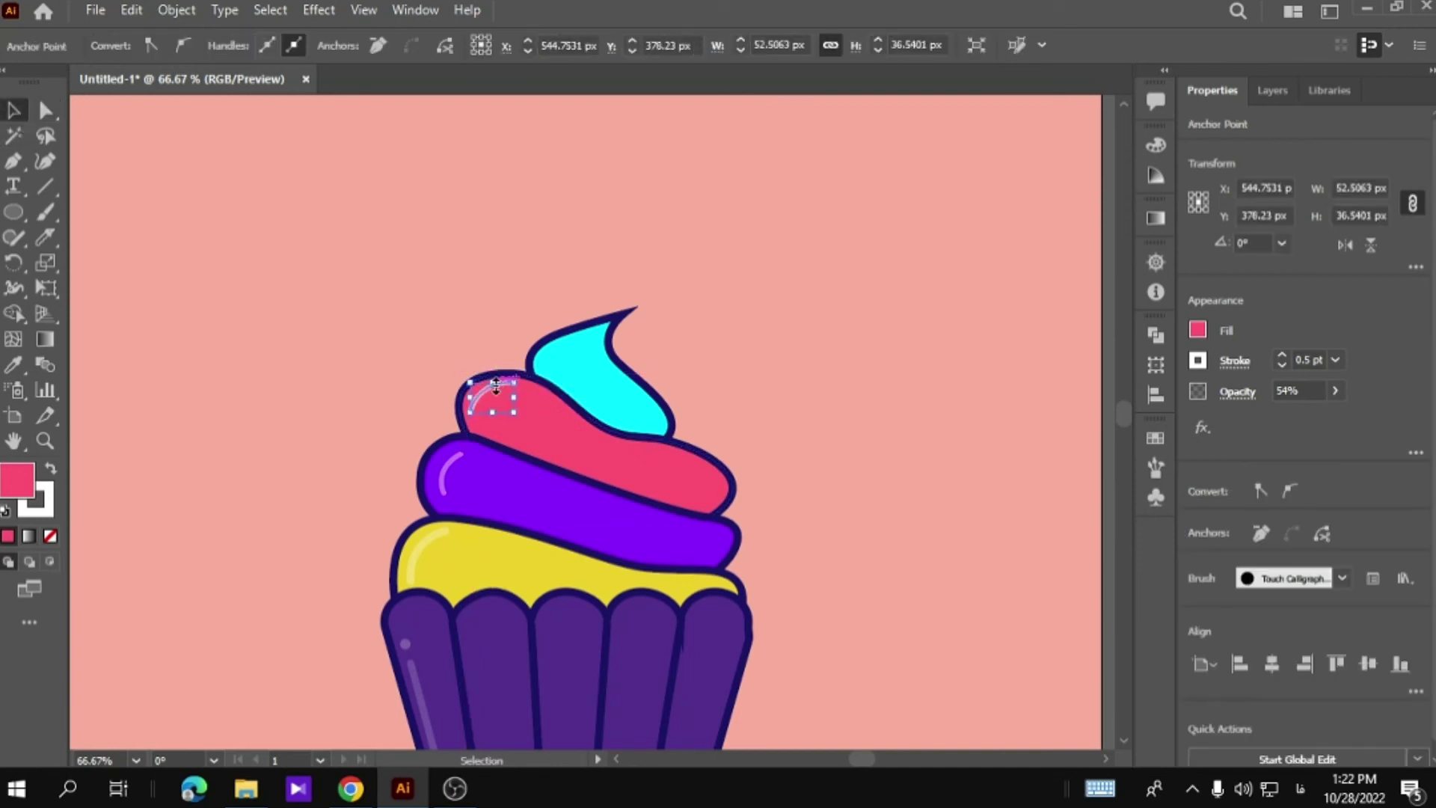
{"action": "left_click", "coordinate": [374, 412]}
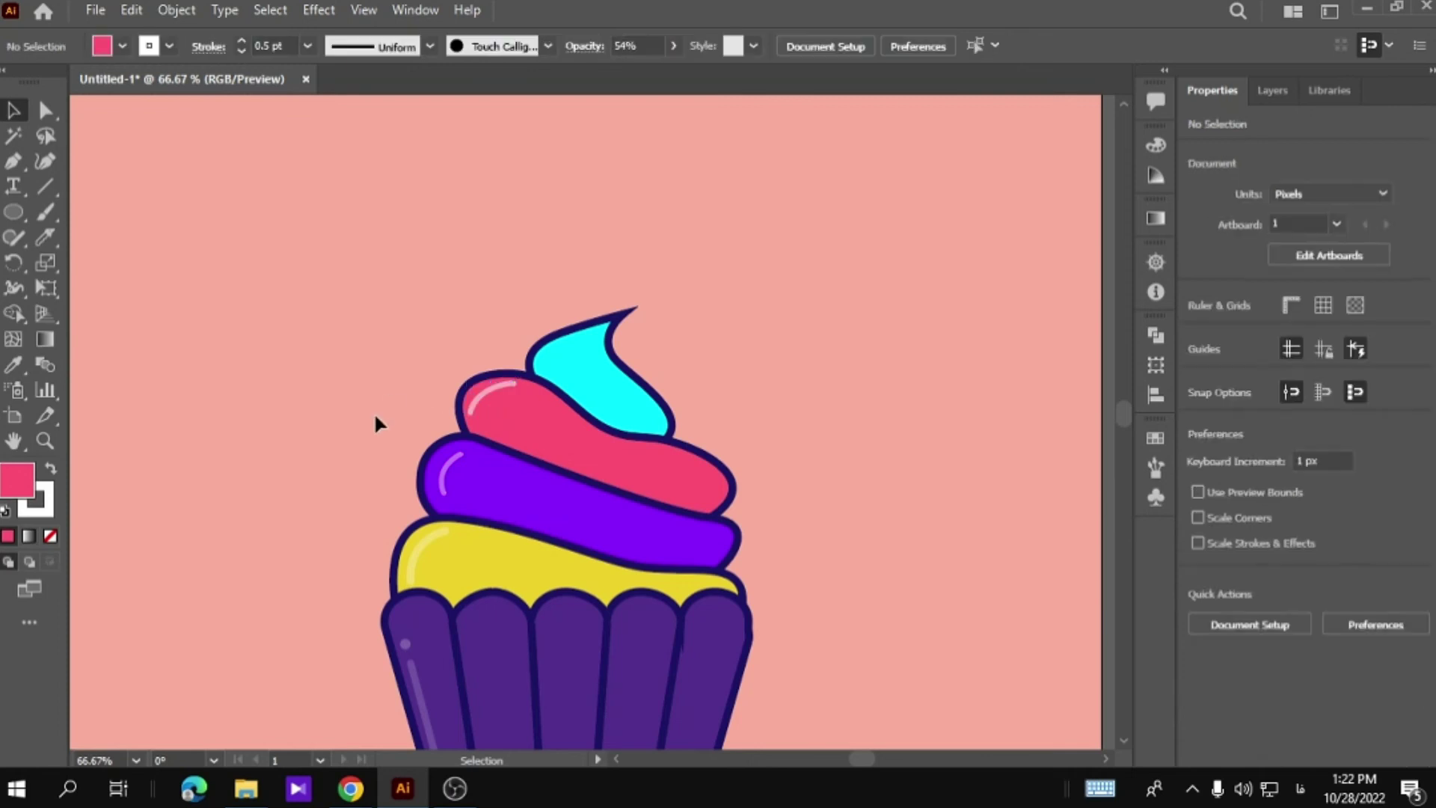
Extend the highlight's lower end further down the pink frosting.
{"action": "key", "text": "a"}
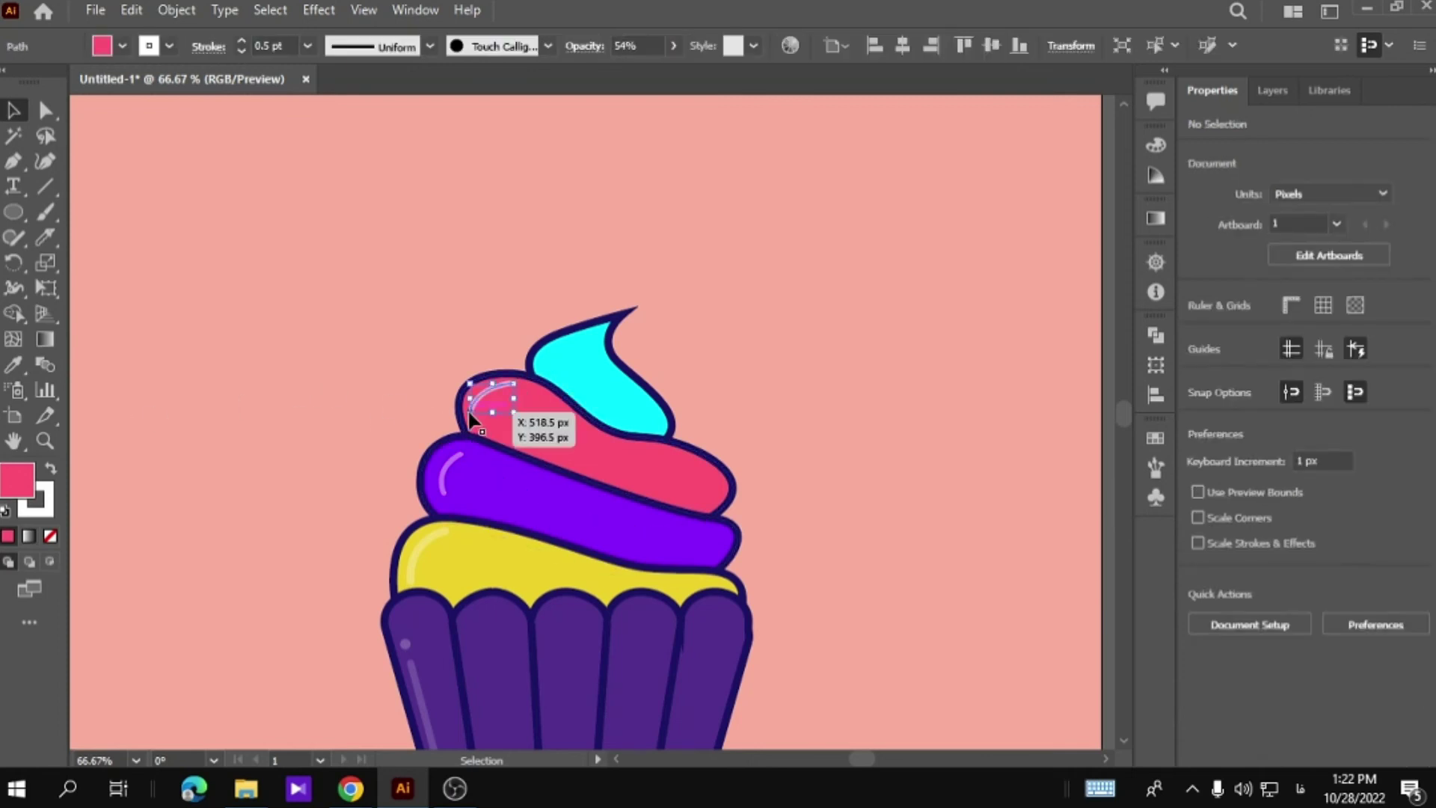
{"action": "left_click", "coordinate": [471, 408]}
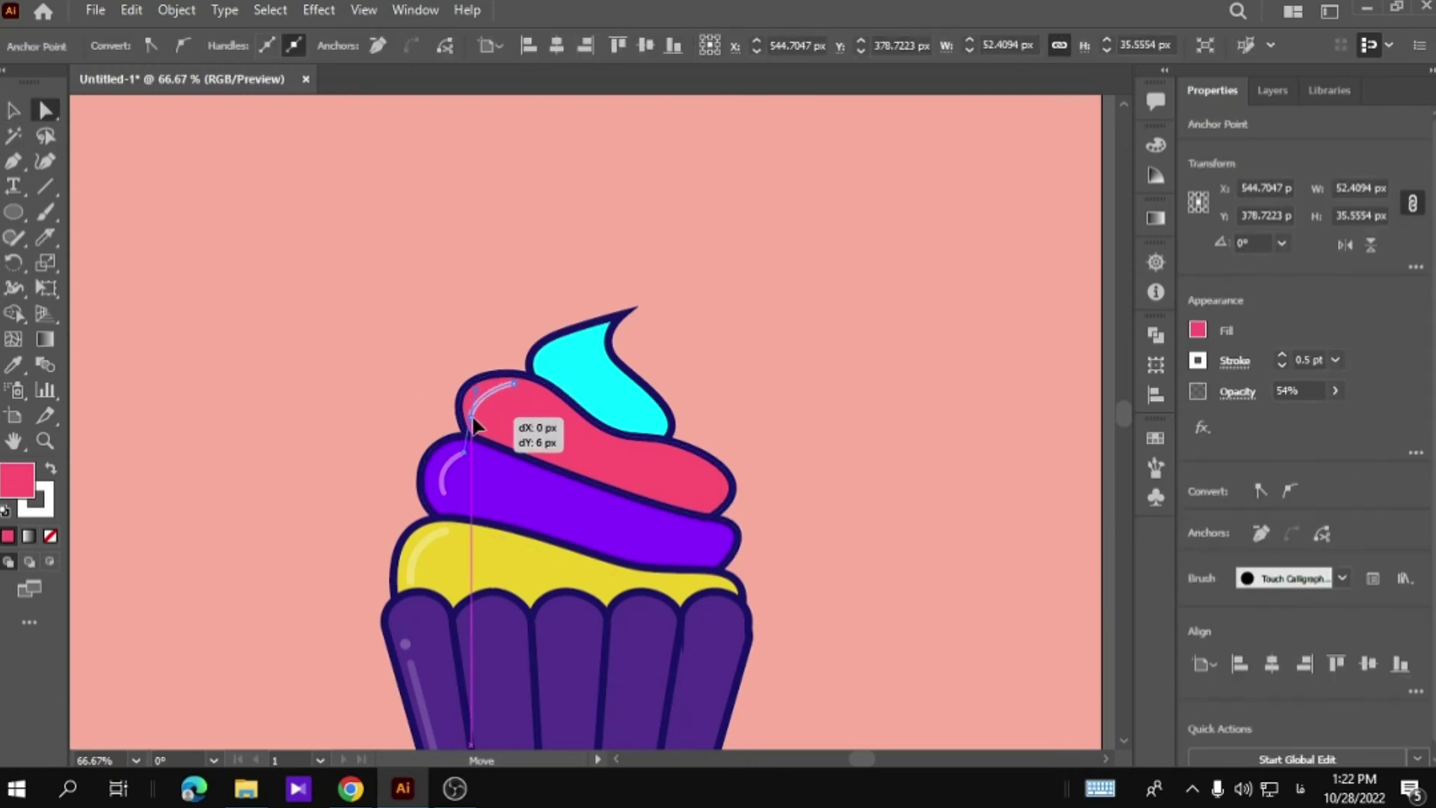
{"action": "left_click_drag", "start_coordinate": [471, 423], "coordinate": [469, 454]}
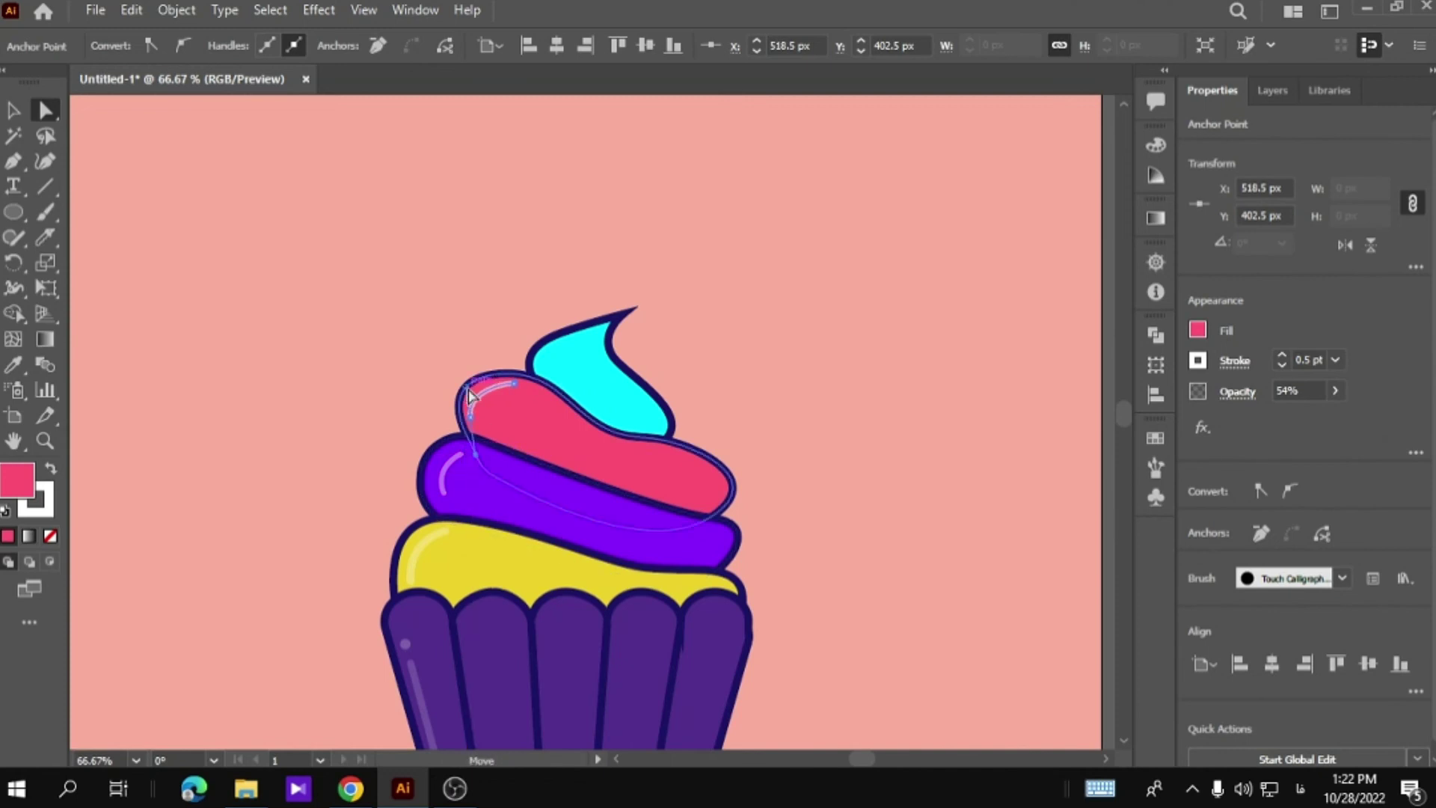
{"action": "left_click", "coordinate": [825, 373]}
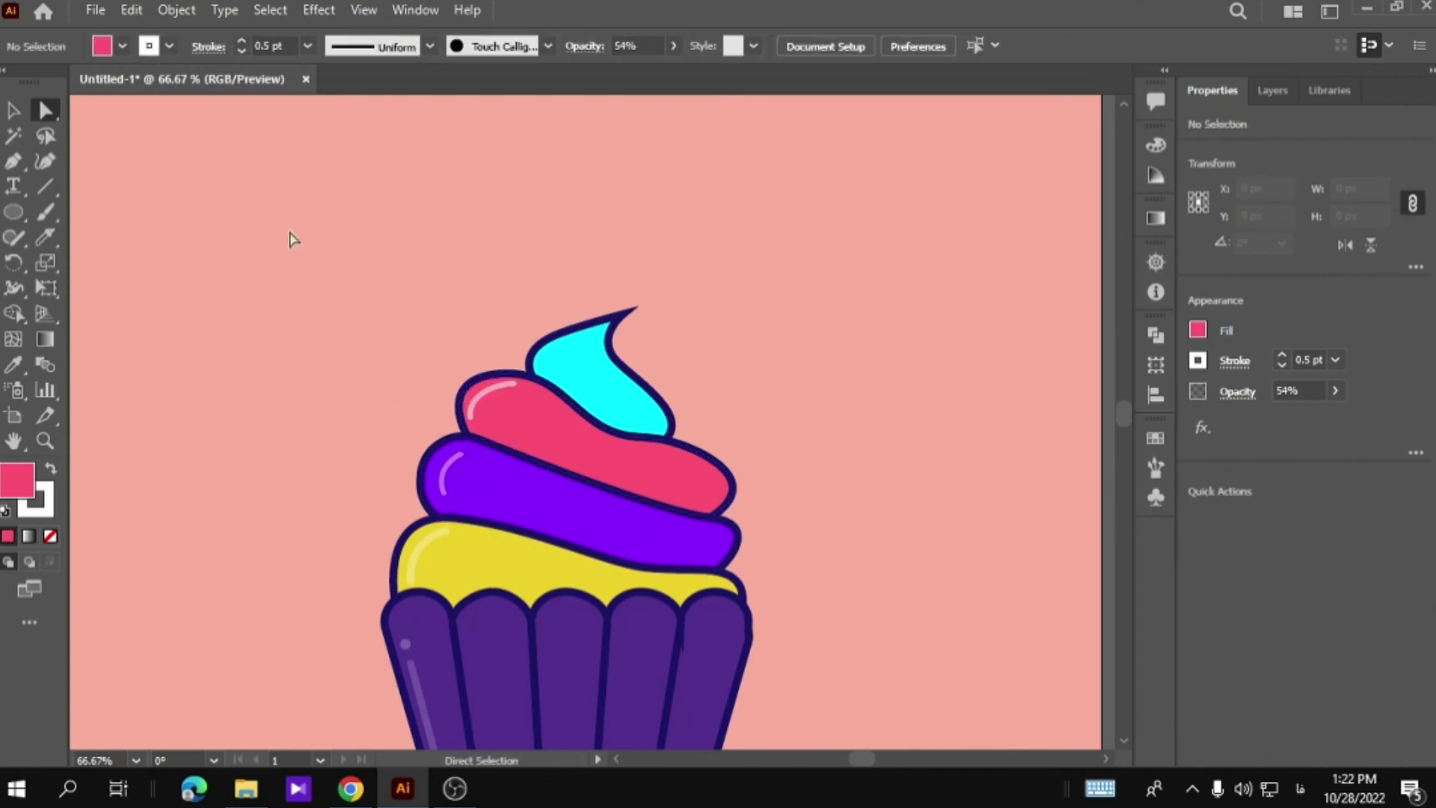
{"action": "left_click", "coordinate": [472, 416]}
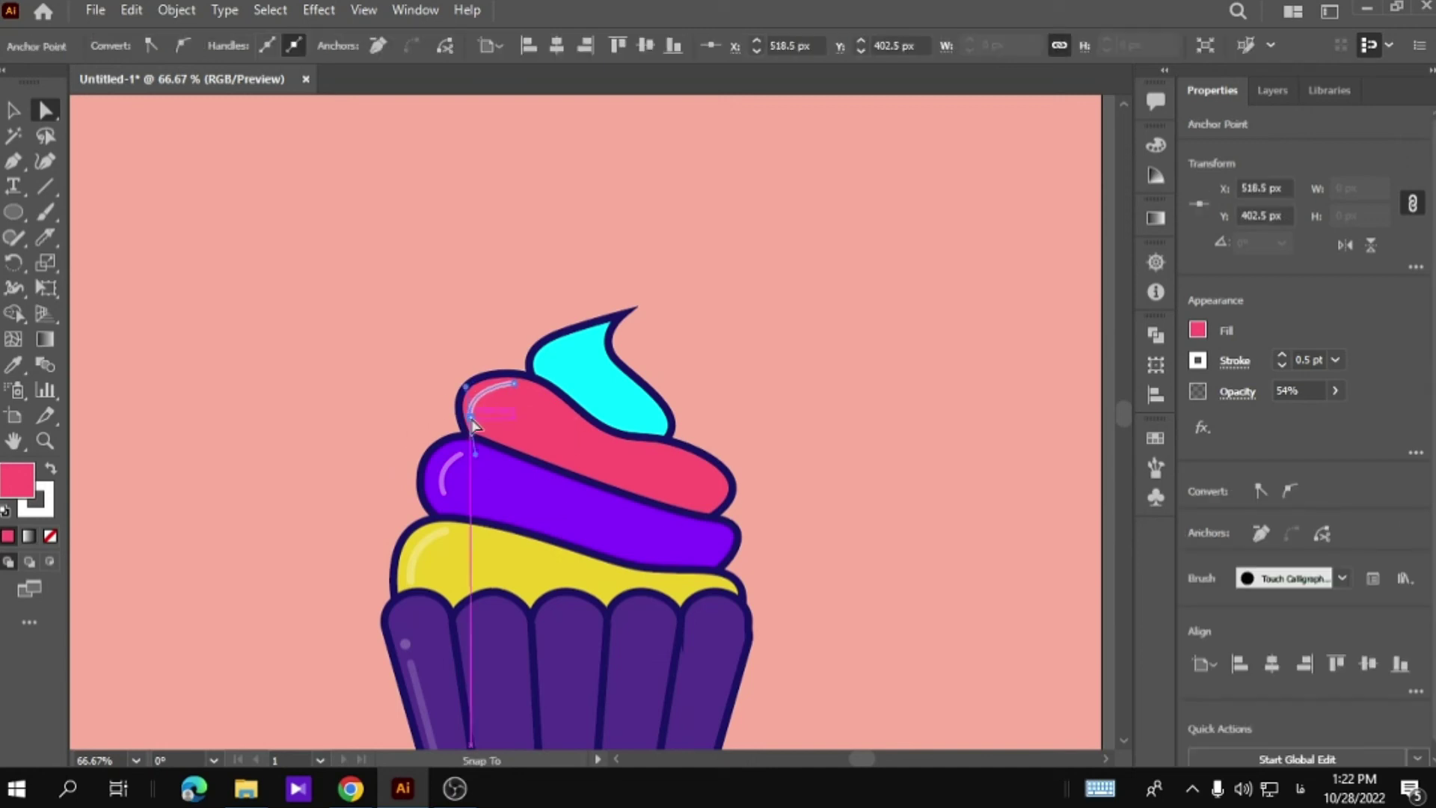
{"action": "left_click", "coordinate": [410, 426]}
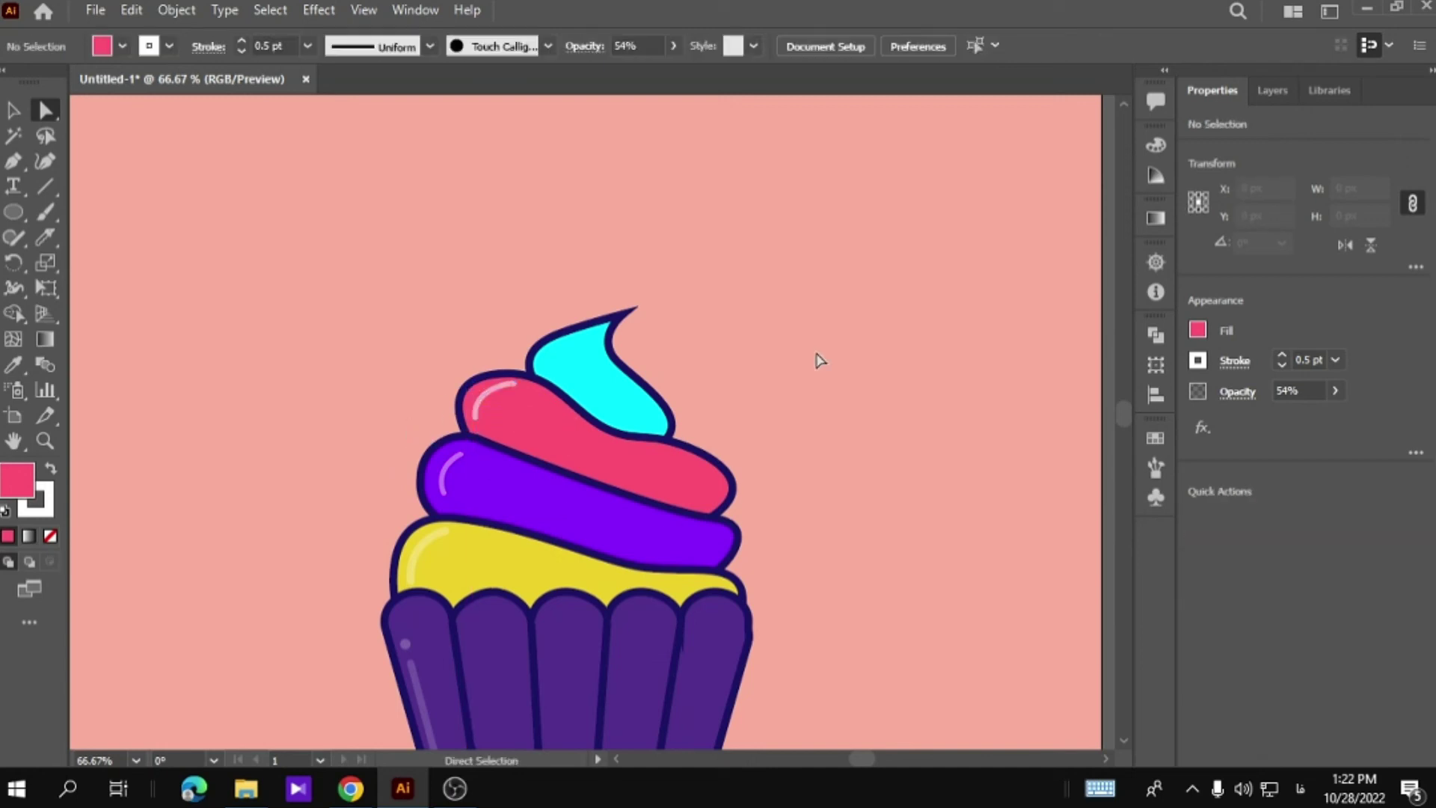
{"action": "scroll", "coordinate": [821, 361], "scroll_direction": "up", "scroll_amount": 1}
Draw a short, unfilled curved highlight stroke on the cyan top swirl.
{"action": "key", "text": "p"}
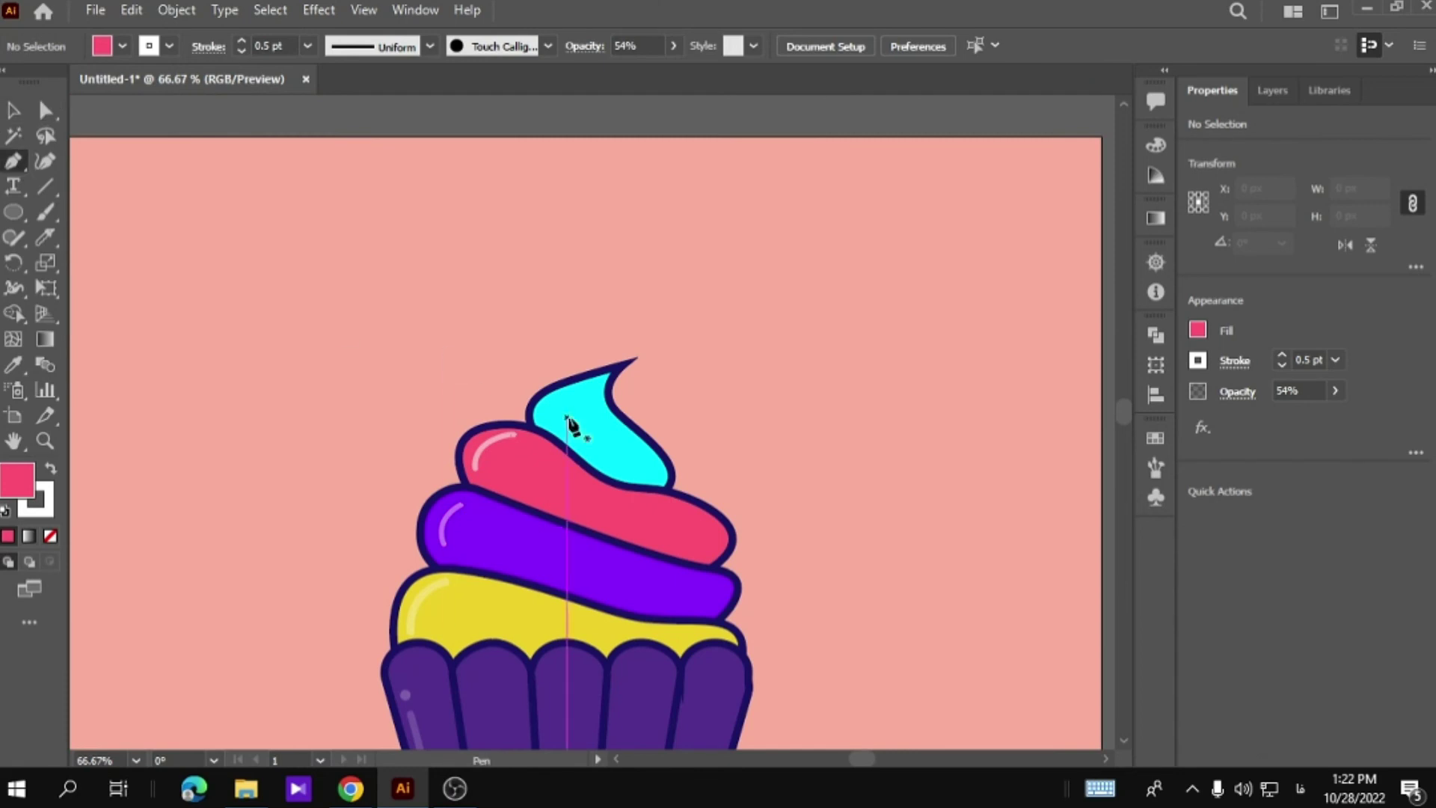
{"action": "left_click_drag", "start_coordinate": [546, 417], "coordinate": [570, 394]}
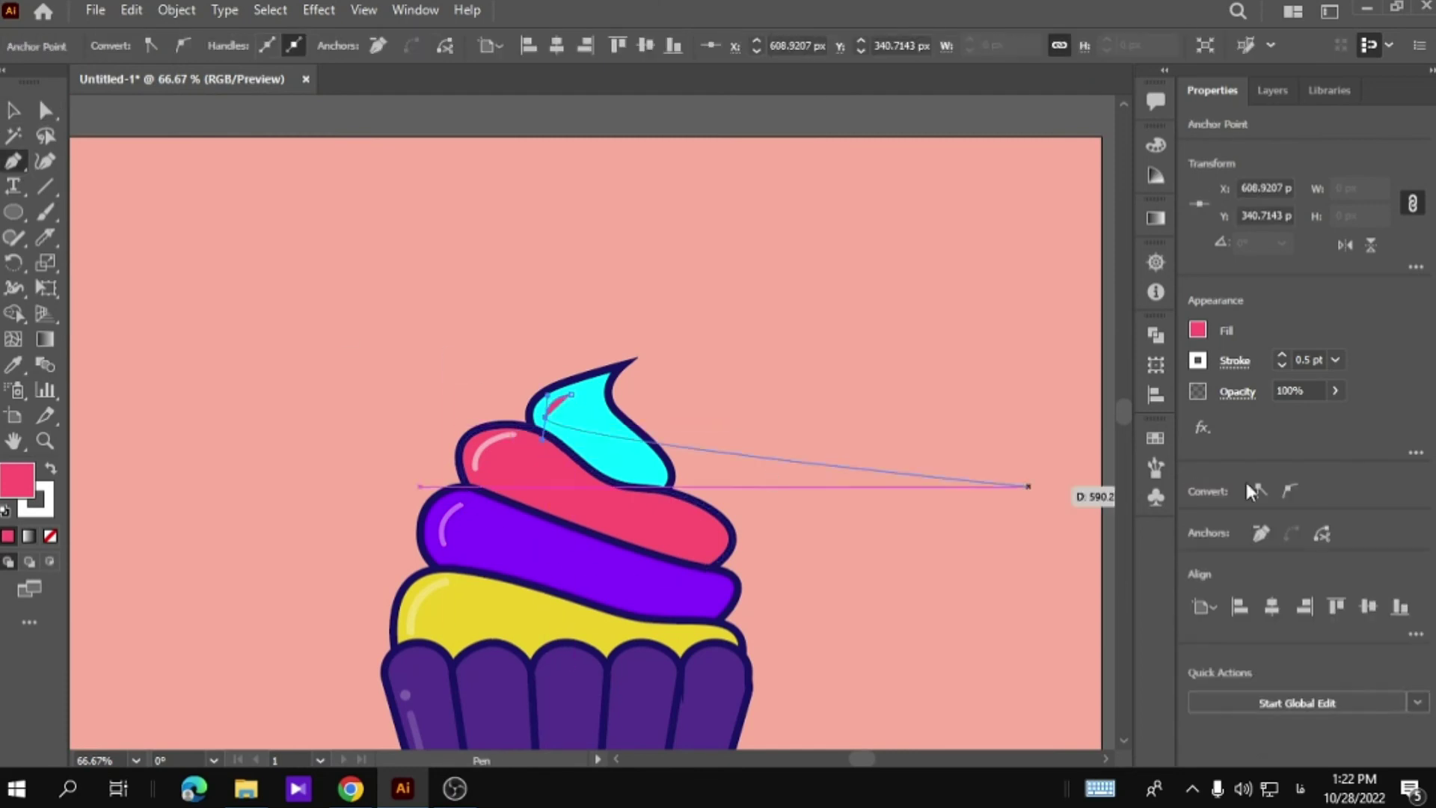
{"action": "left_click", "coordinate": [1197, 329]}
{"action": "left_click", "coordinate": [966, 405]}
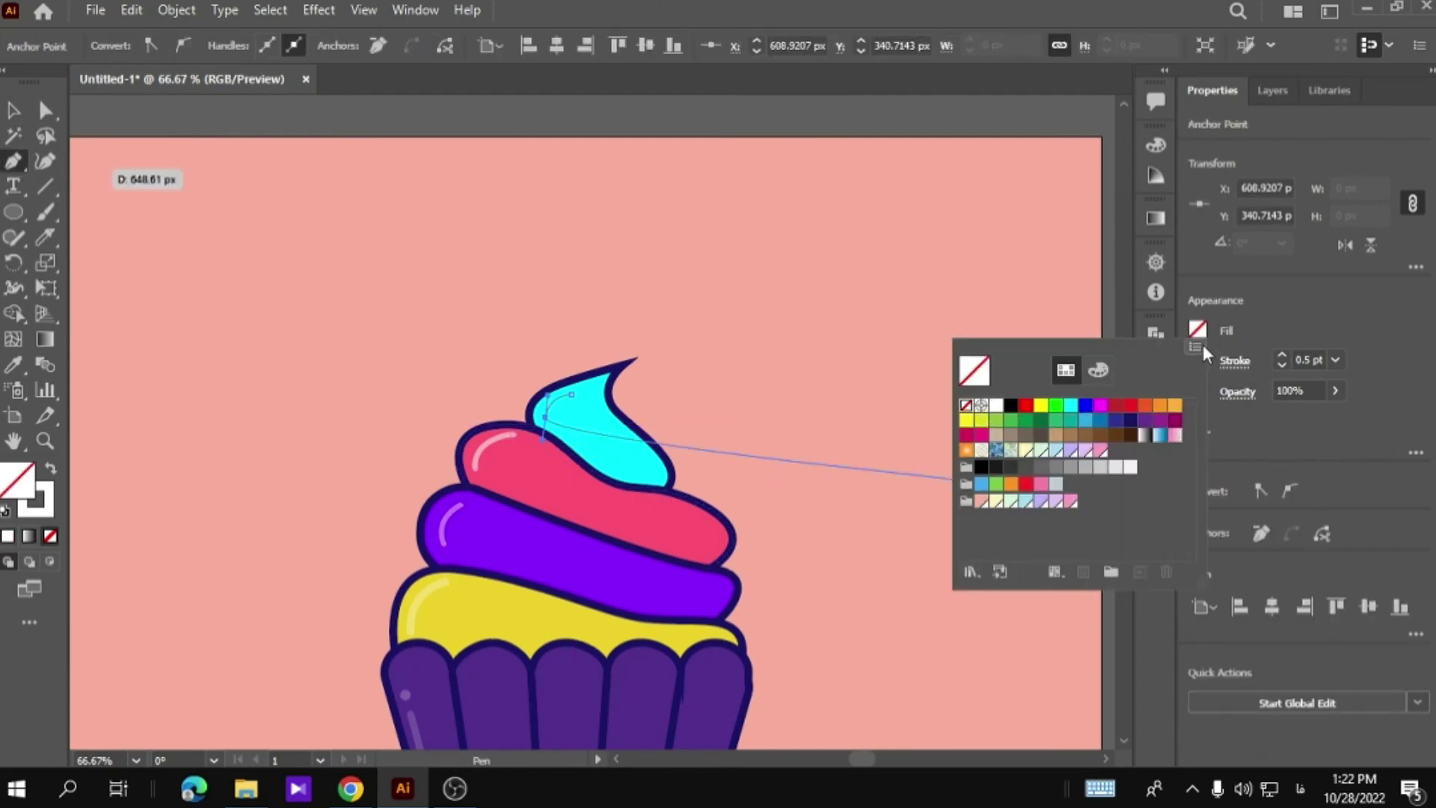
{"action": "left_click", "coordinate": [1197, 360]}
{"action": "left_click", "coordinate": [1281, 353]}
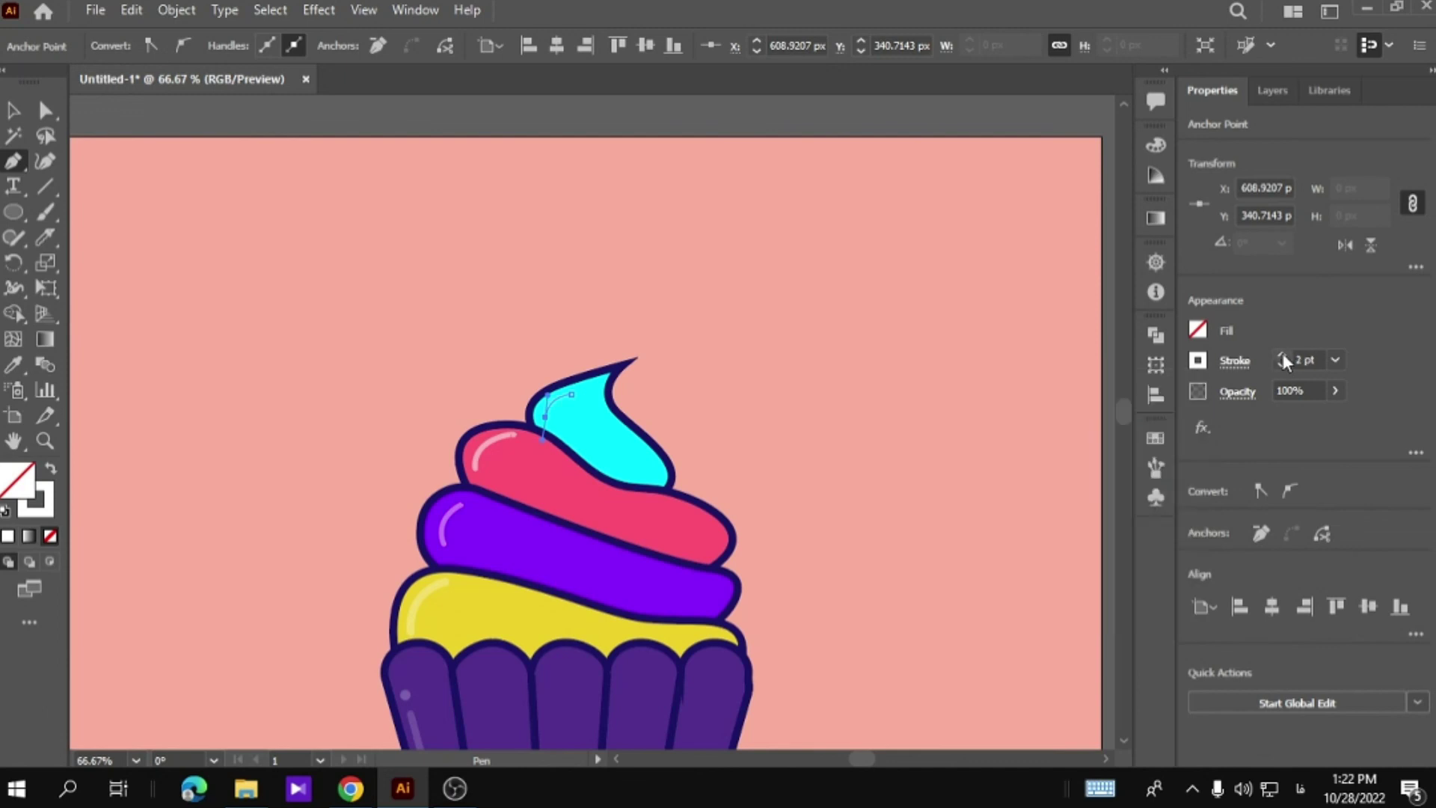
{"action": "left_click", "coordinate": [14, 111]}
{"action": "left_click", "coordinate": [553, 397]}
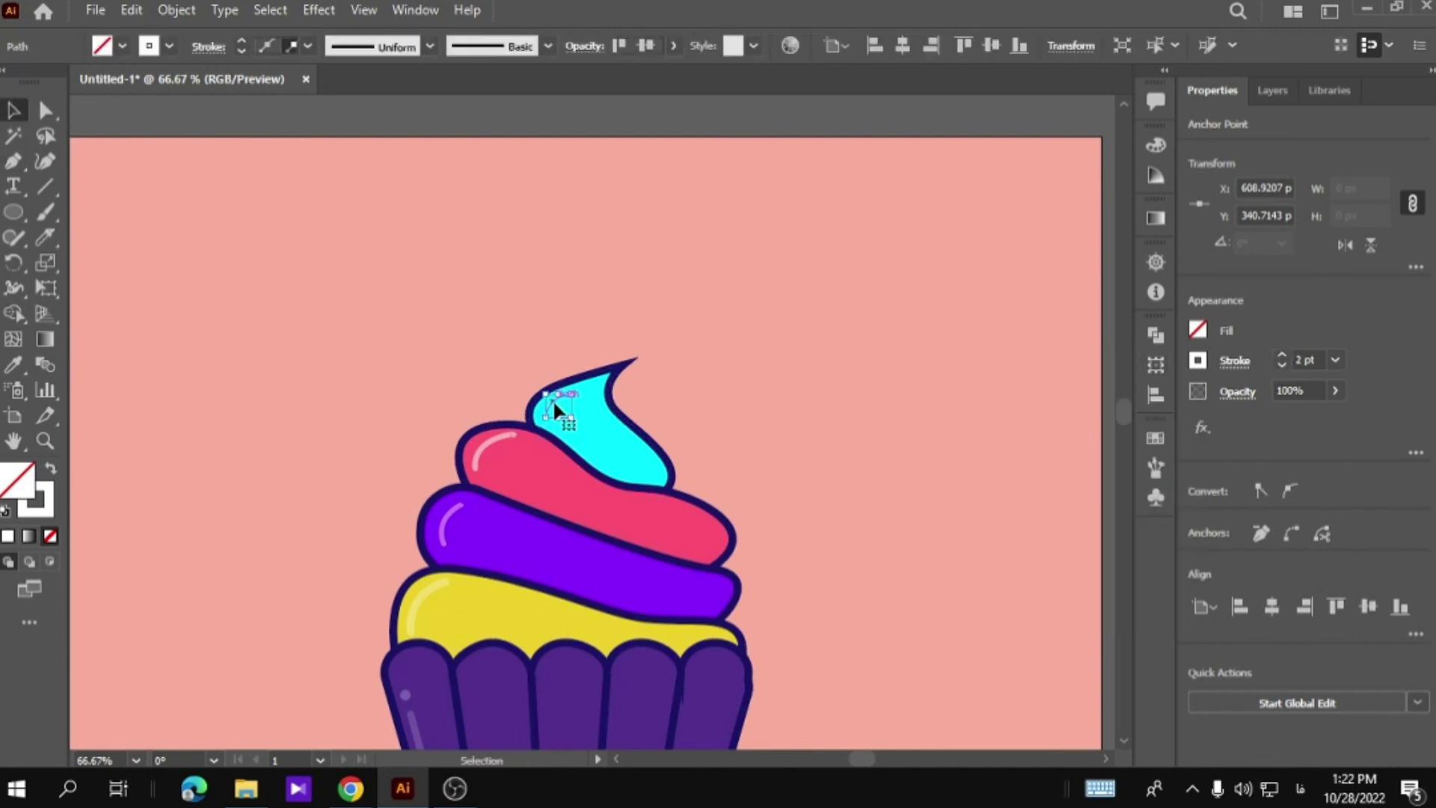
Give the cyan highlight the Touch Calligraphic brush at 0.5 pt and 71% opacity.
{"action": "left_click", "coordinate": [547, 46]}
{"action": "left_click", "coordinate": [463, 91]}
{"action": "left_click", "coordinate": [548, 47]}
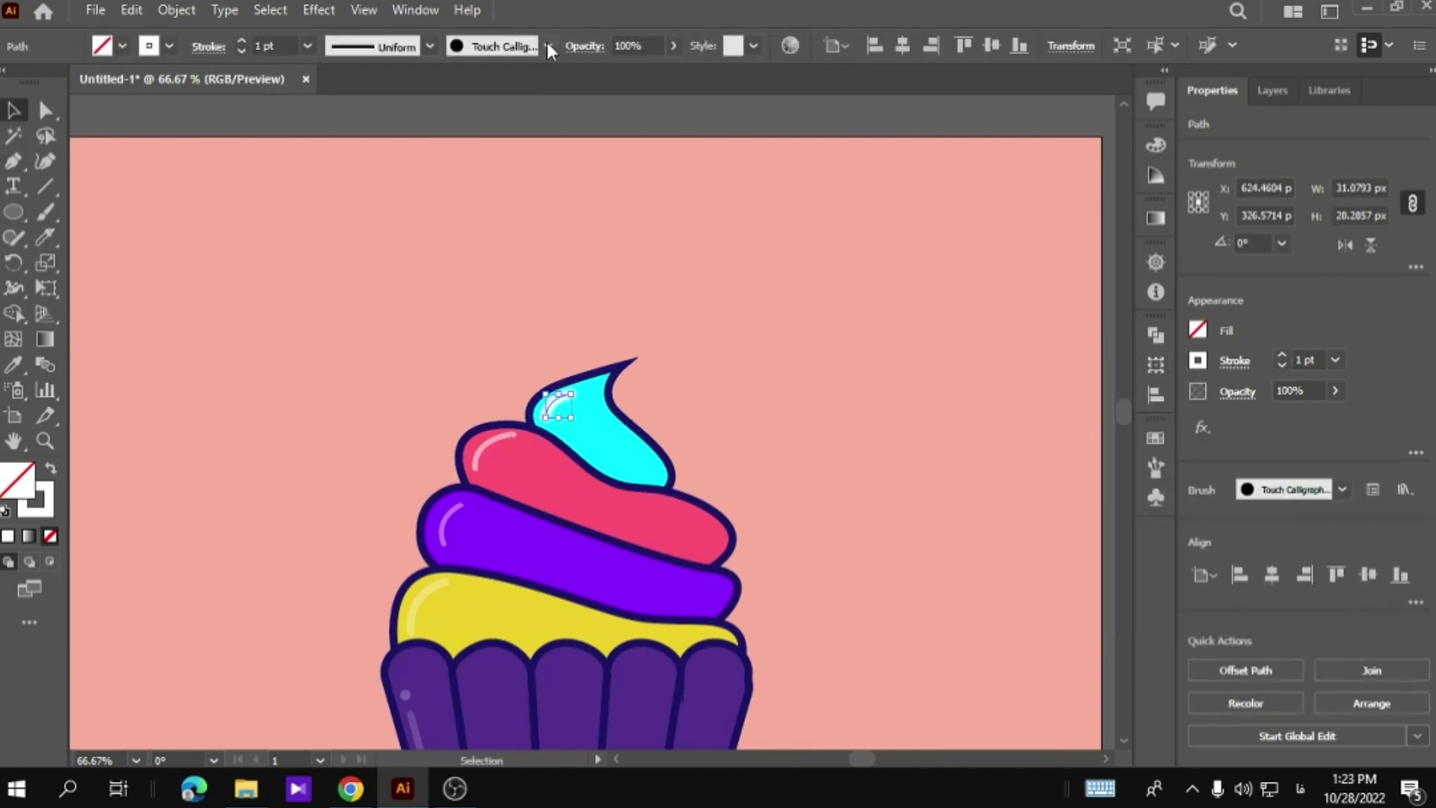
{"action": "left_click", "coordinate": [1284, 365]}
{"action": "left_click", "coordinate": [962, 449]}
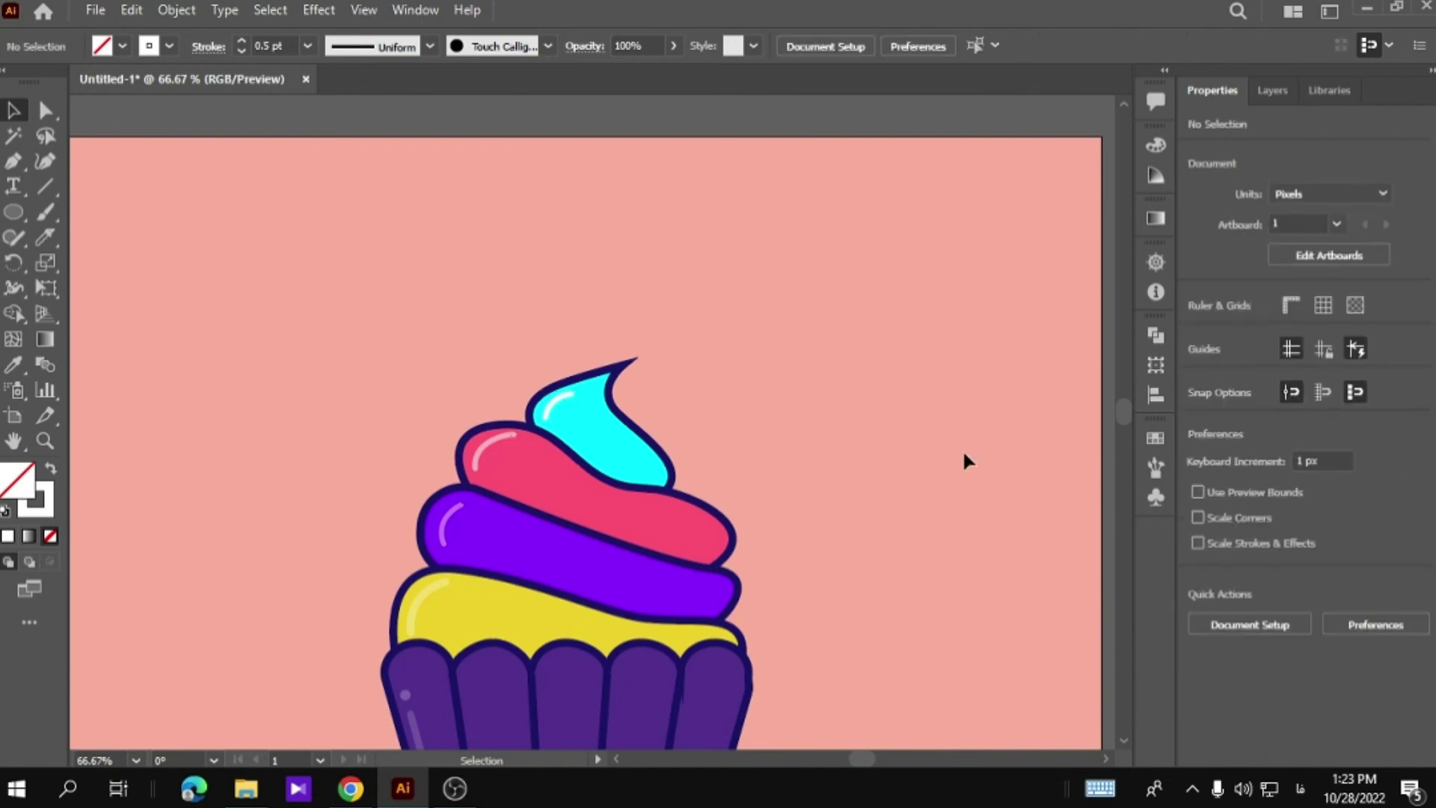
{"action": "left_click", "coordinate": [557, 406]}
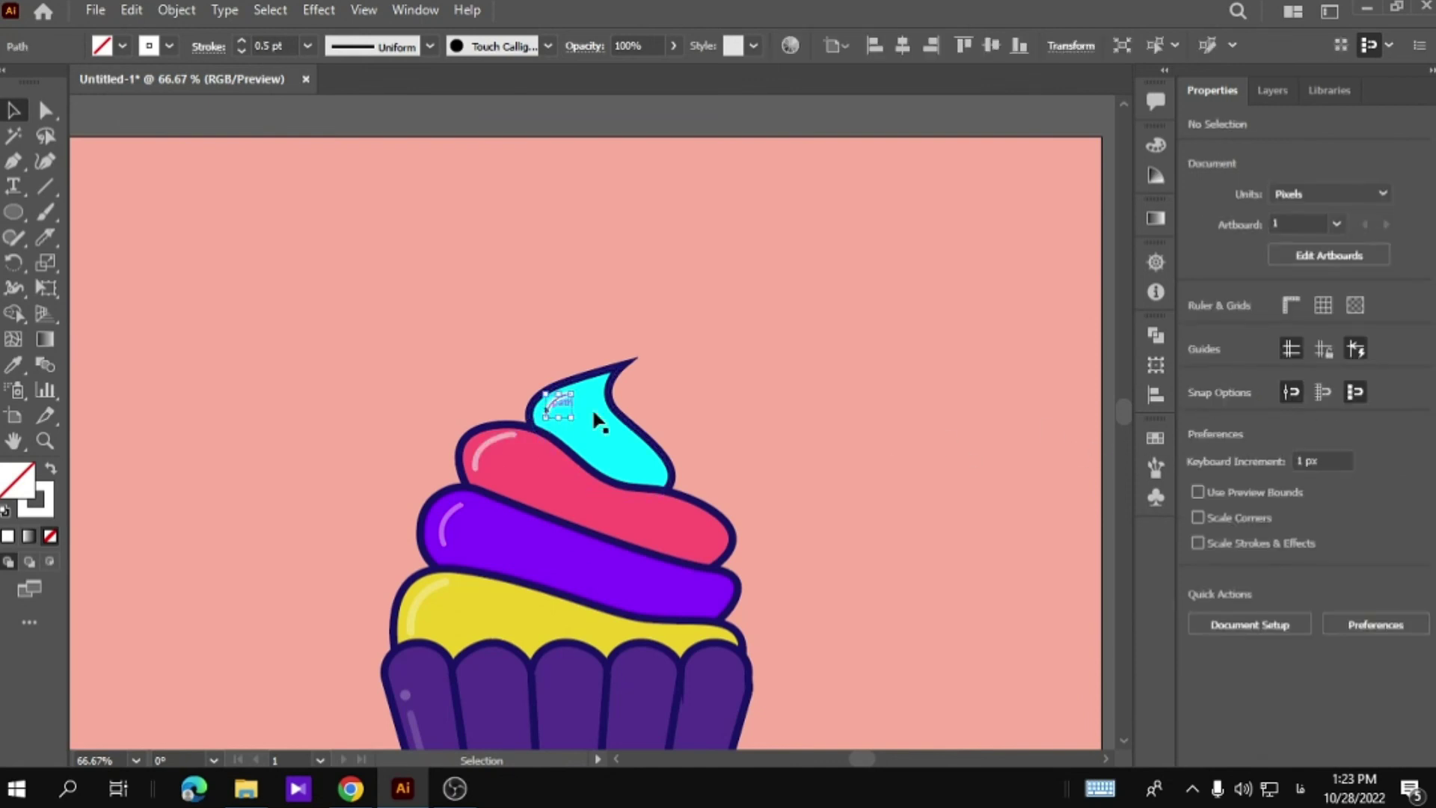
{"action": "left_click", "coordinate": [1335, 390]}
{"action": "left_click_drag", "start_coordinate": [1303, 415], "coordinate": [1312, 414]}
{"action": "left_click", "coordinate": [833, 420]}
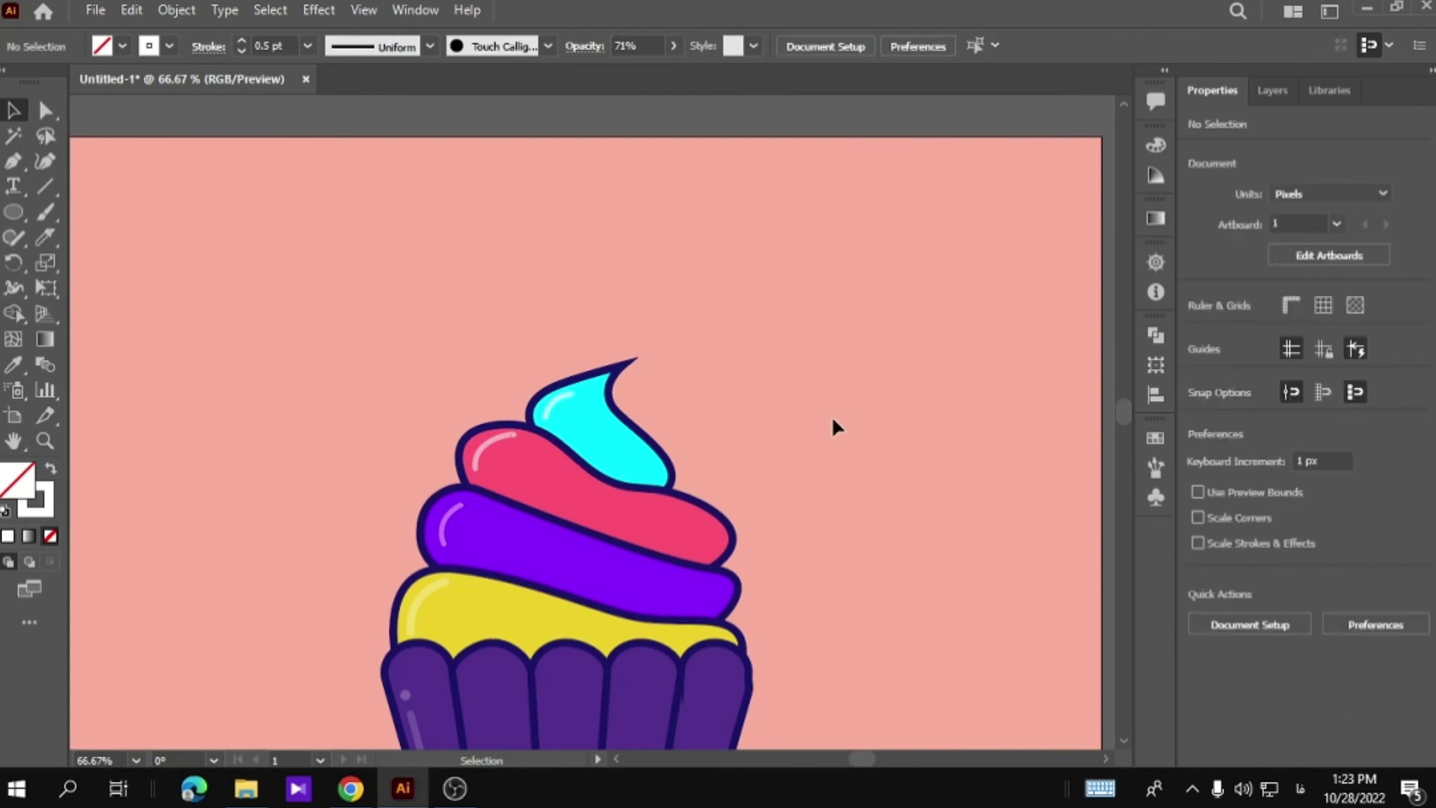
{"action": "scroll", "coordinate": [820, 478], "scroll_direction": "down", "scroll_amount": 3}
{"action": "scroll", "coordinate": [817, 478], "scroll_direction": "down", "scroll_amount": 2}
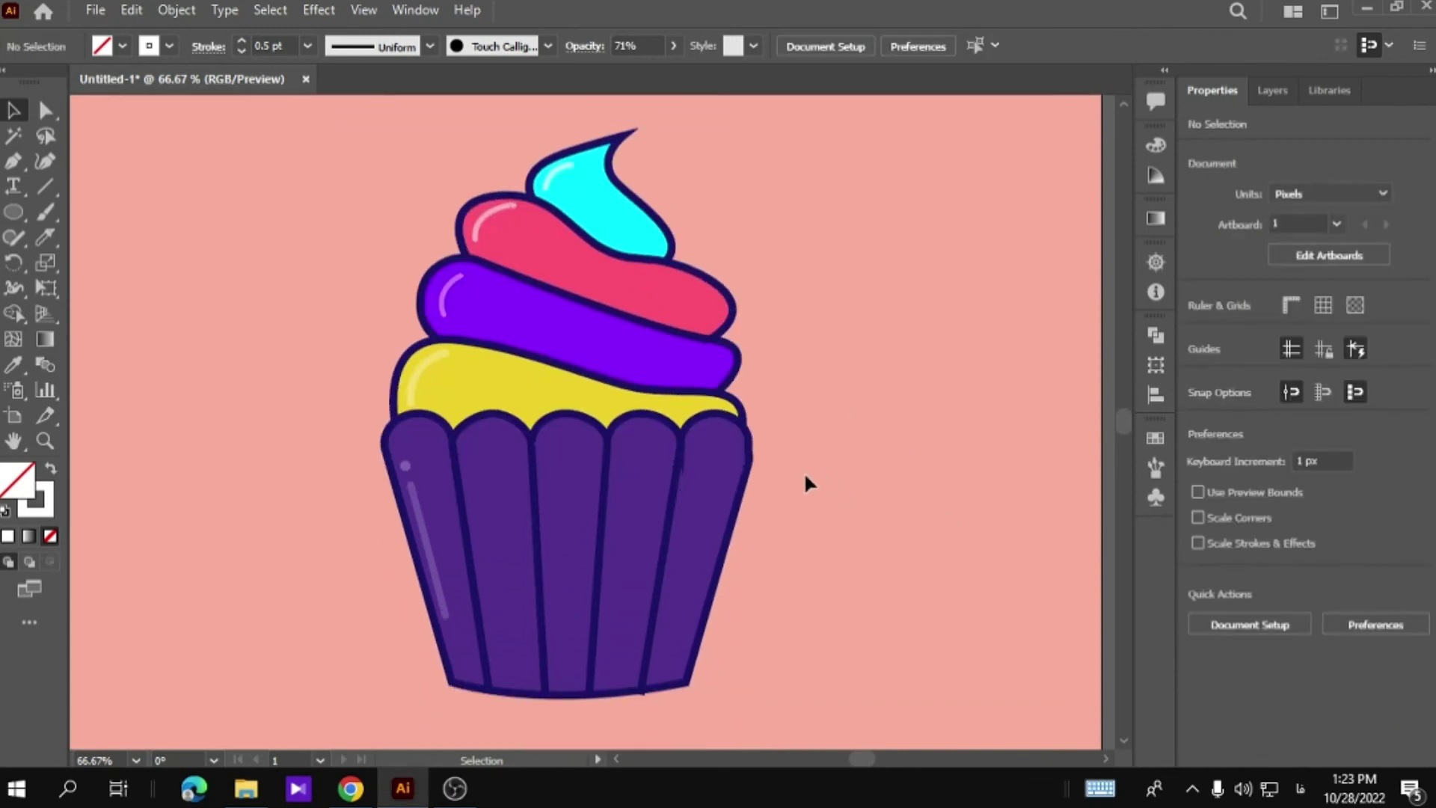
Draw a flat ellipse, about 420 by 147 px, centred under the cupcake liner.
{"action": "double_click", "coordinate": [14, 440]}
{"action": "left_click", "coordinate": [3, 212]}
{"action": "left_click_drag", "start_coordinate": [432, 514], "coordinate": [744, 635]}
{"action": "mouse_move", "coordinate": [587, 577]}
{"action": "left_mouse_down"}
{"action": "mouse_move", "coordinate": [598, 580]}
{"action": "mouse_move", "coordinate": [584, 568]}
{"action": "left_mouse_up"}
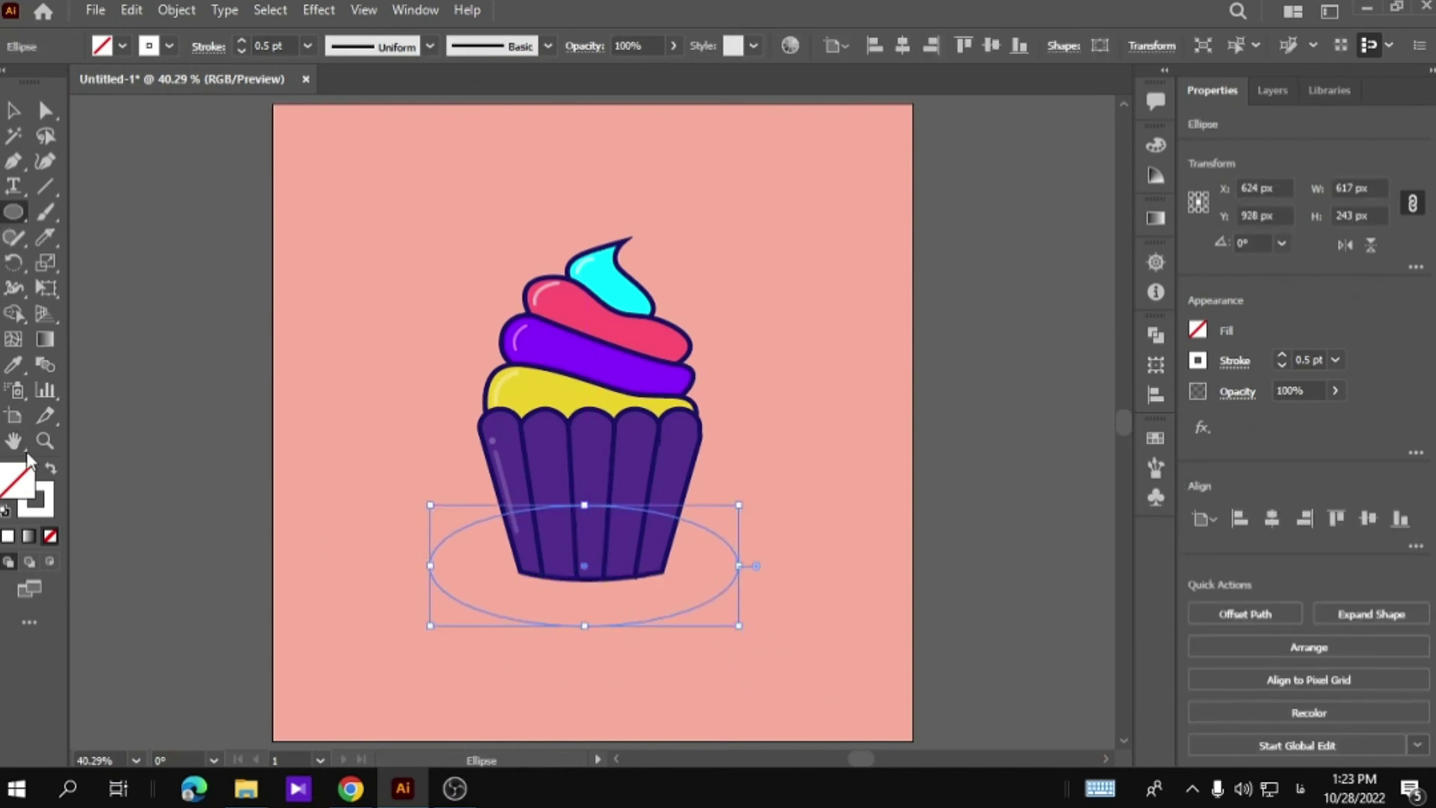
{"action": "left_click_drag", "start_coordinate": [740, 624], "coordinate": [641, 587]}
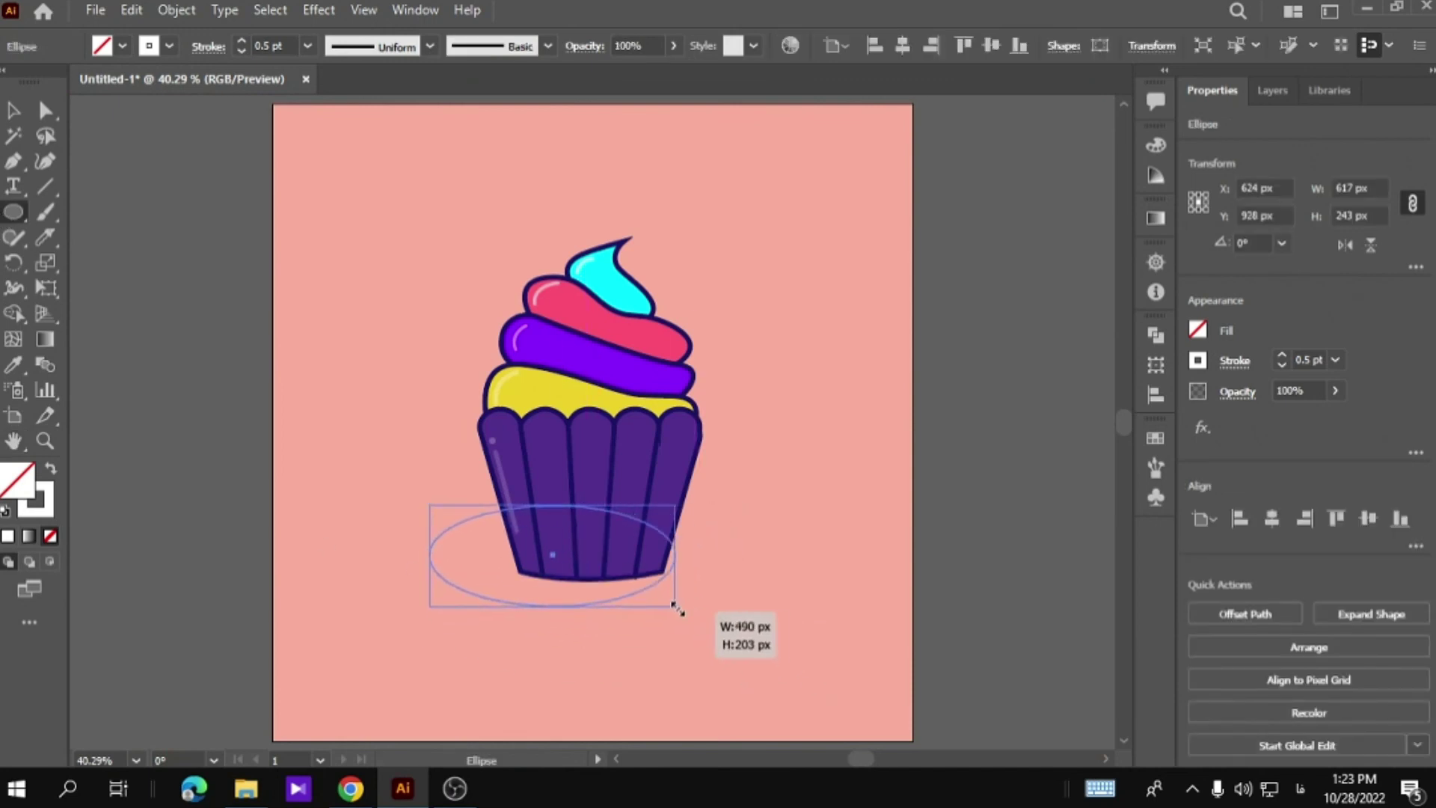
{"action": "left_click_drag", "start_coordinate": [521, 545], "coordinate": [594, 573]}
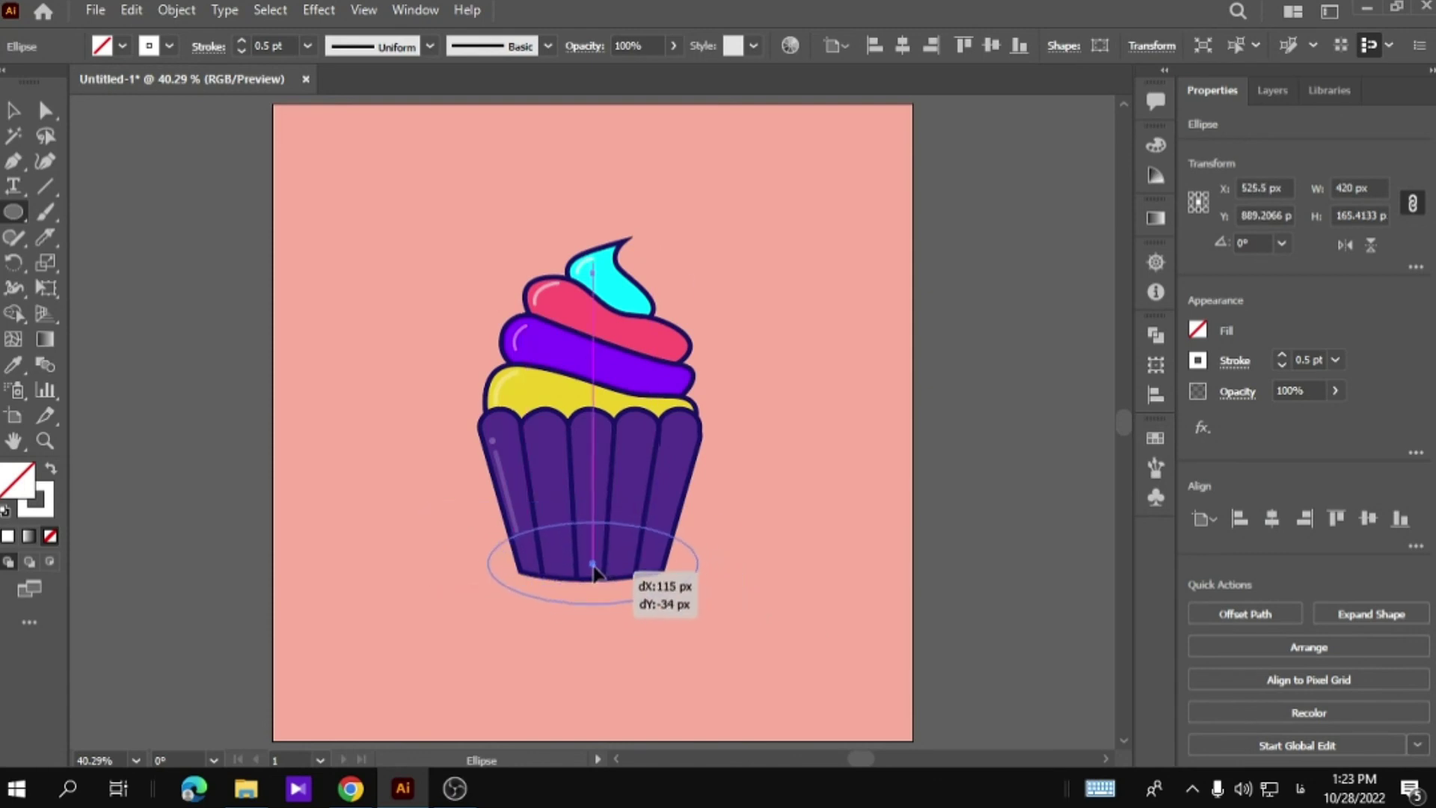
{"action": "left_click_drag", "start_coordinate": [595, 521], "coordinate": [594, 531]}
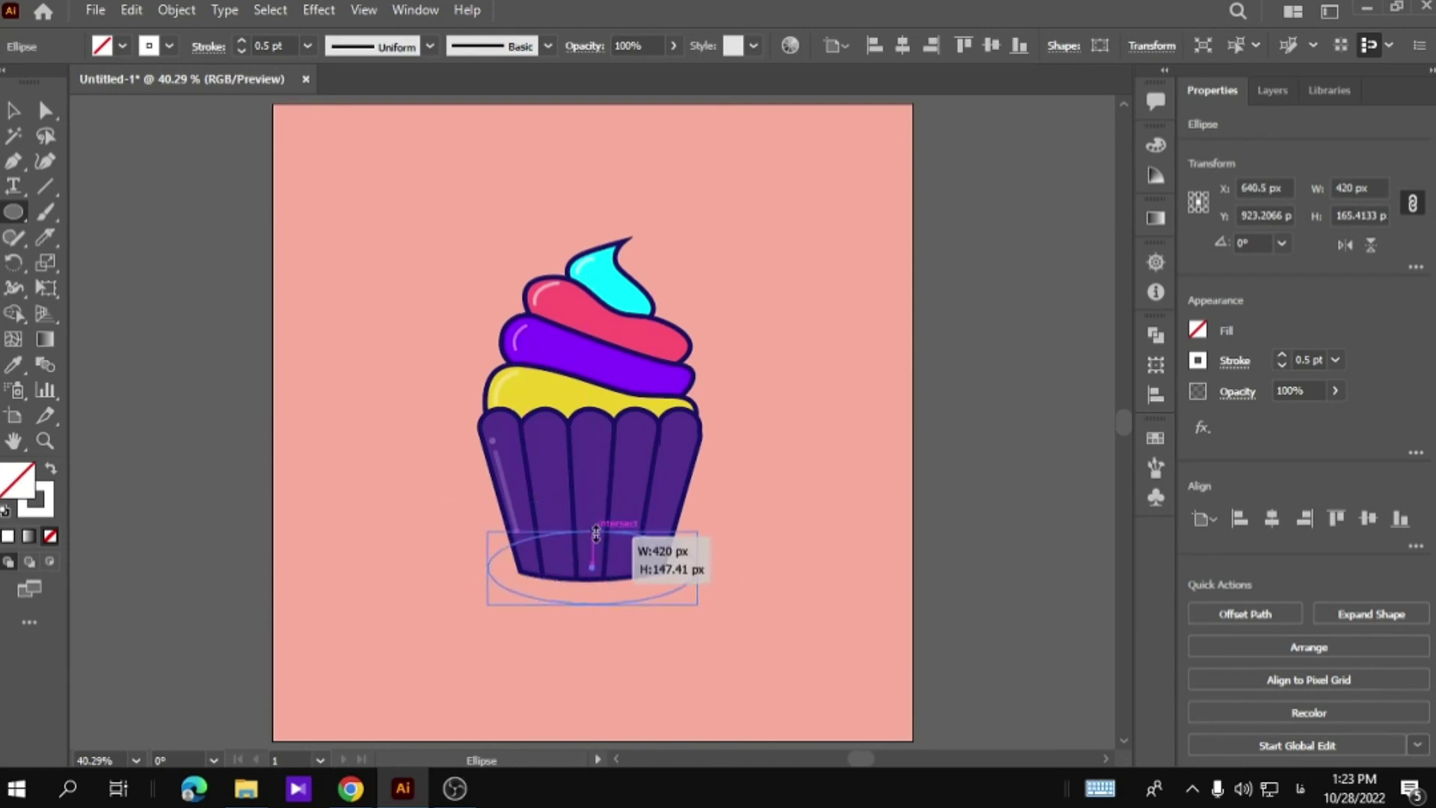
{"action": "left_click_drag", "start_coordinate": [703, 570], "coordinate": [702, 568]}
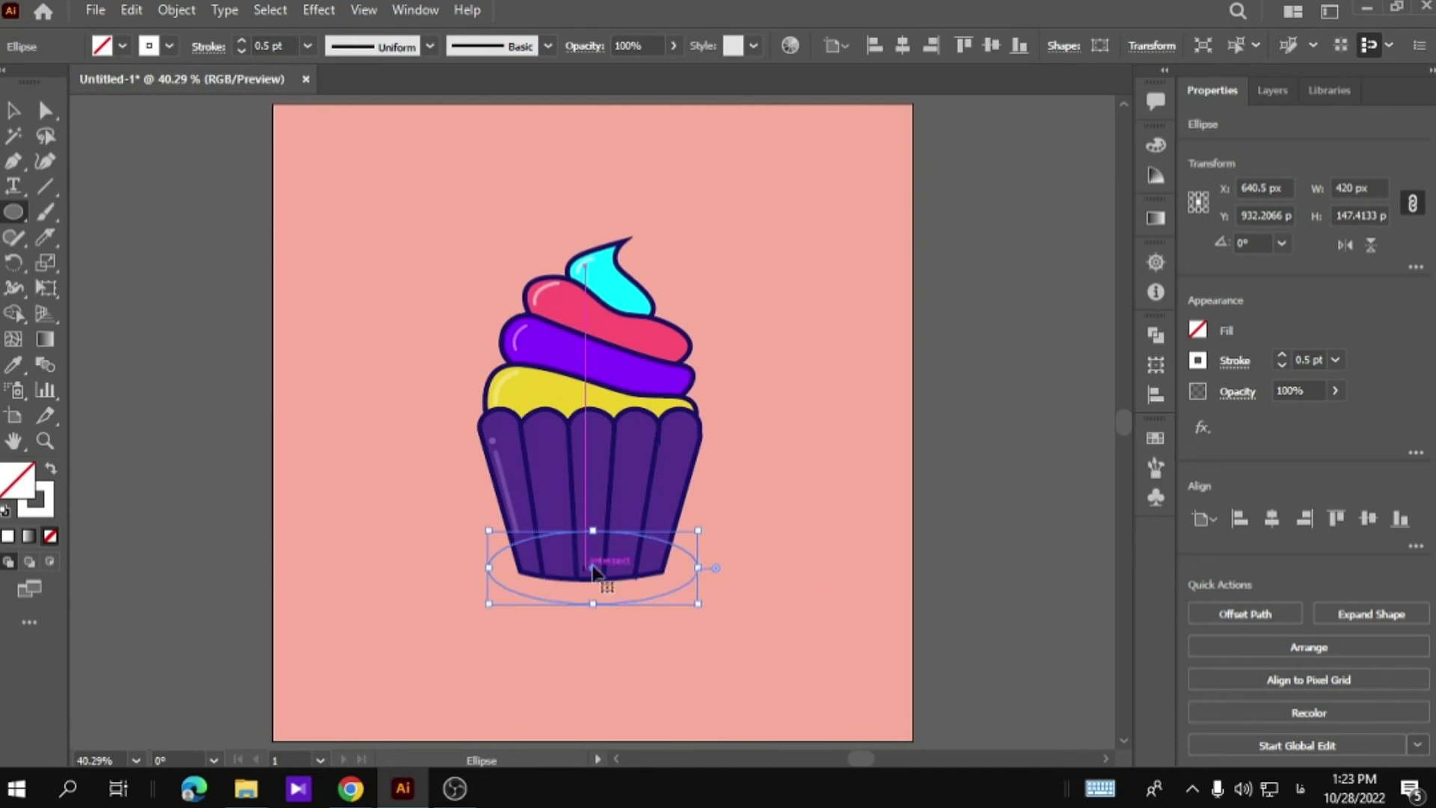
{"action": "left_click_drag", "start_coordinate": [606, 583], "coordinate": [604, 581]}
Fill the ellipse with the sampled background pink, darkened to a salmon shade.
{"action": "left_click", "coordinate": [14, 365]}
{"action": "left_click", "coordinate": [392, 488]}
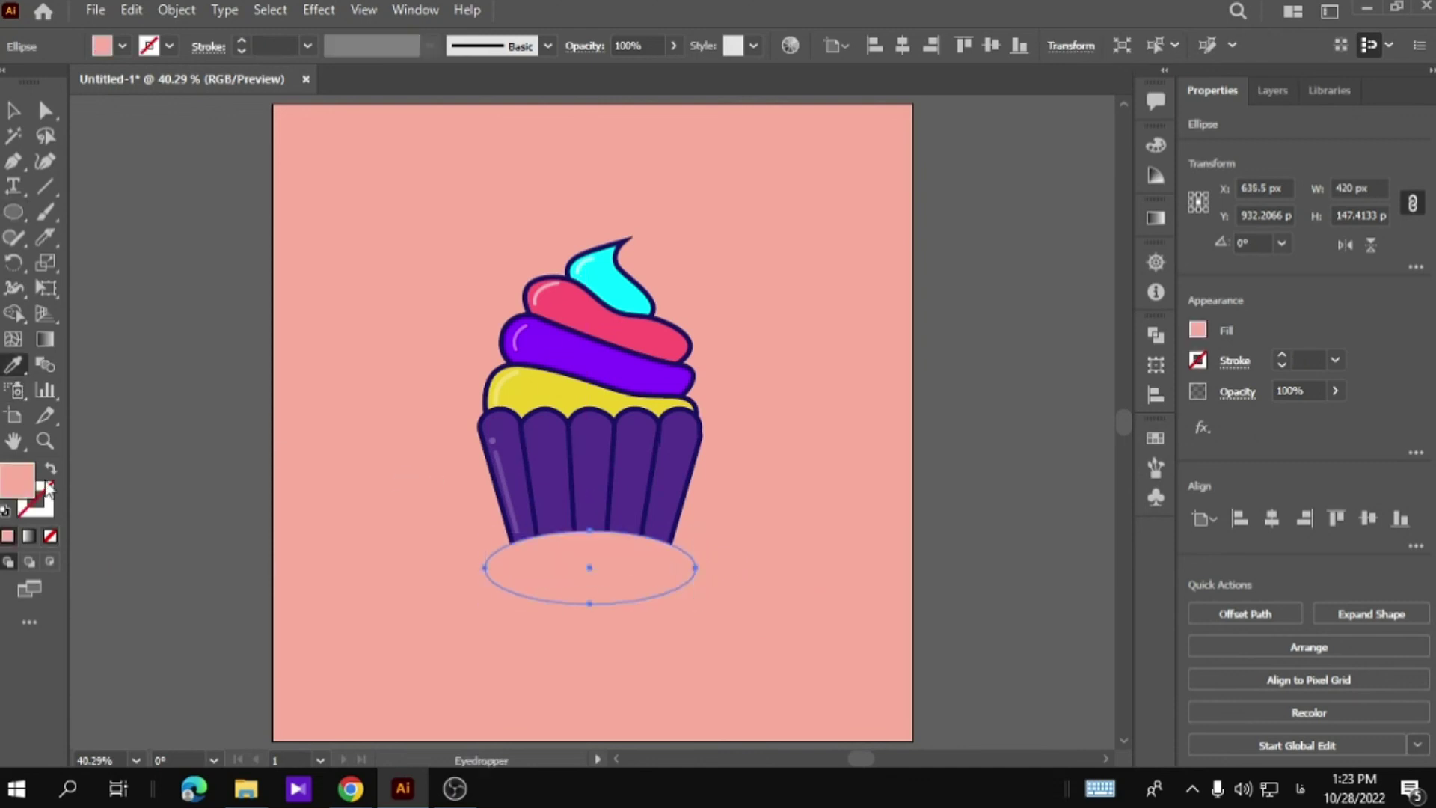
{"action": "double_click", "coordinate": [16, 478]}
{"action": "left_click_drag", "start_coordinate": [897, 376], "coordinate": [912, 375]}
{"action": "left_click", "coordinate": [1281, 377]}
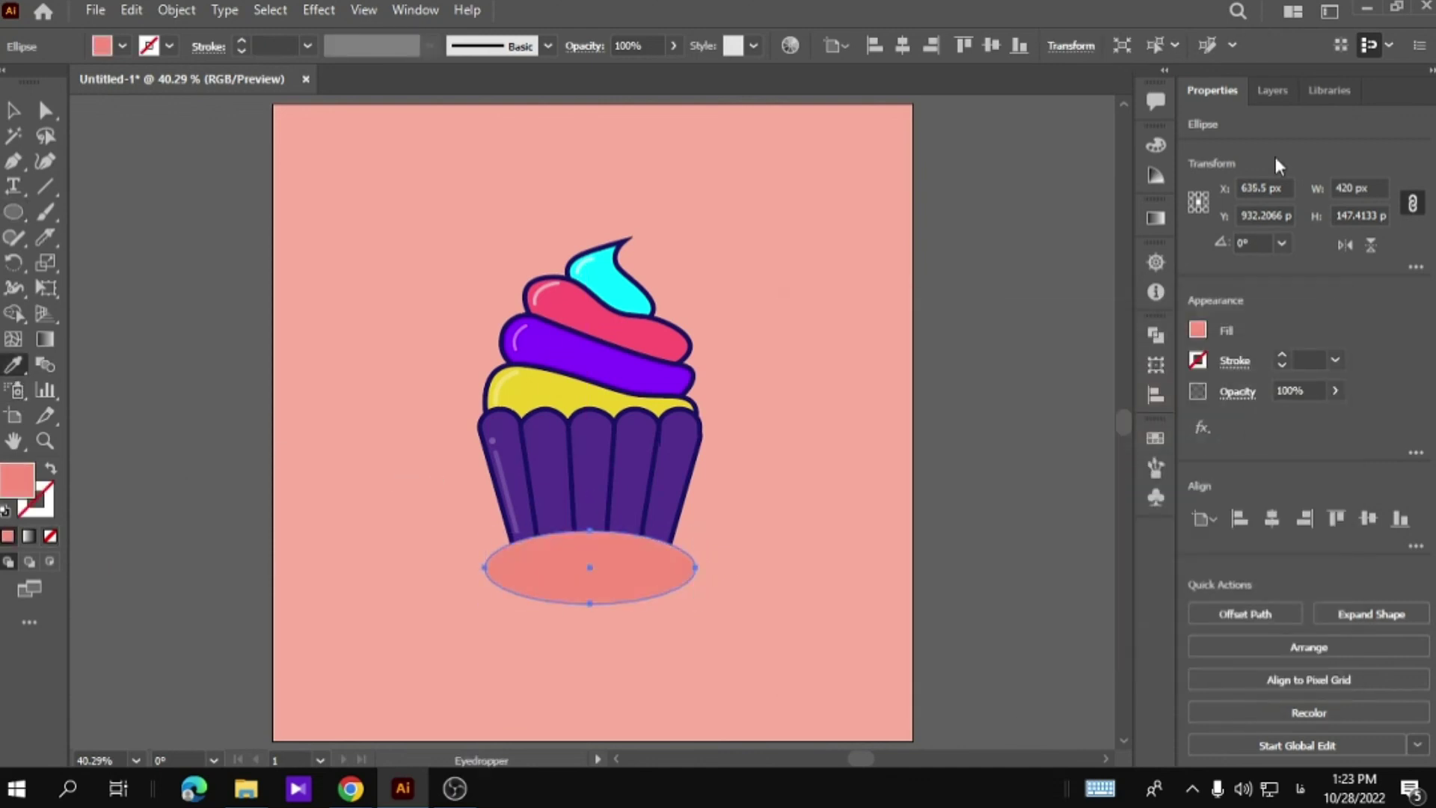
Move the ellipse in Layers behind the cupcake, just above the background.
{"action": "left_click", "coordinate": [1278, 90]}
{"action": "left_click_drag", "start_coordinate": [1341, 501], "coordinate": [1334, 554]}
{"action": "left_click", "coordinate": [13, 110]}
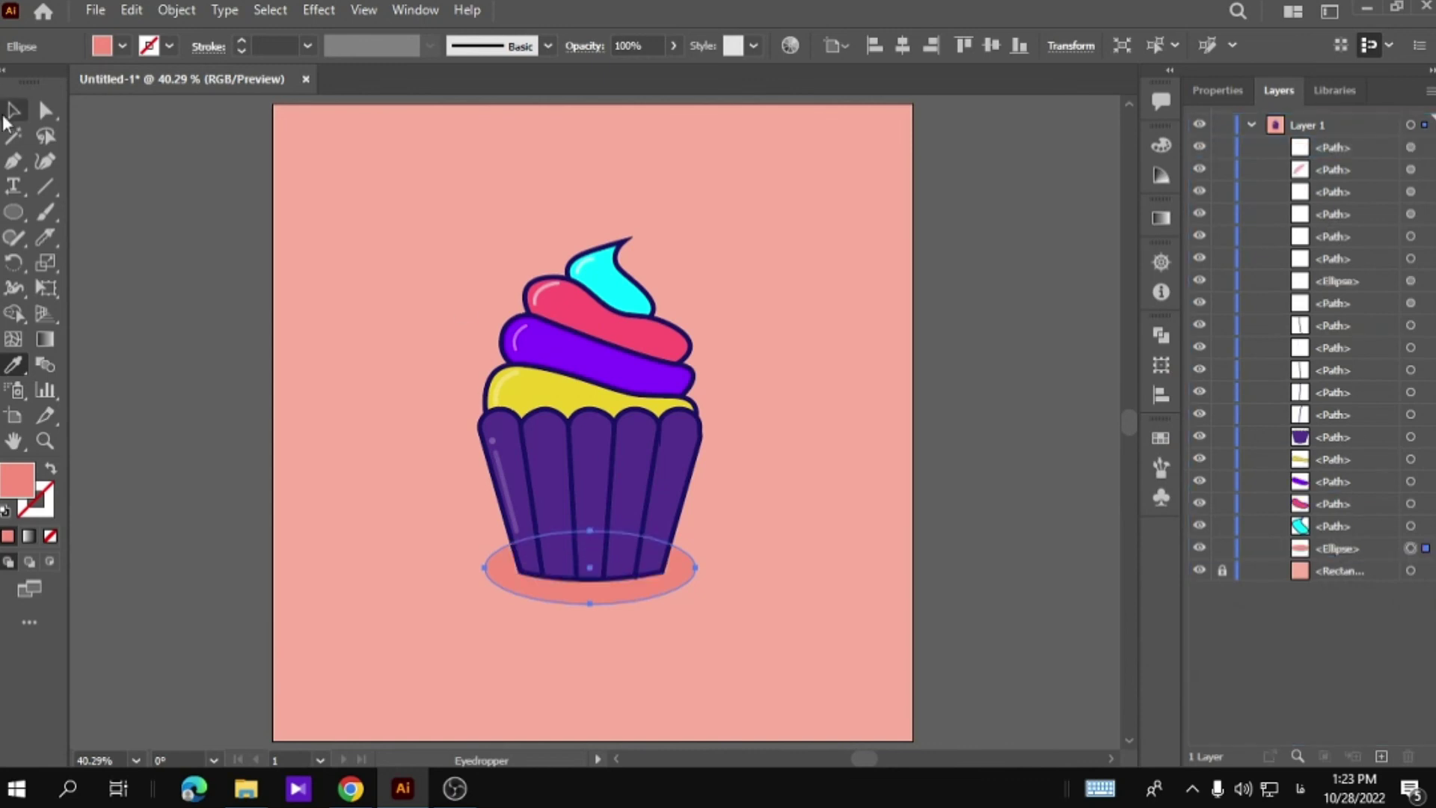
{"action": "left_click", "coordinate": [153, 183]}
{"action": "left_click", "coordinate": [591, 592]}
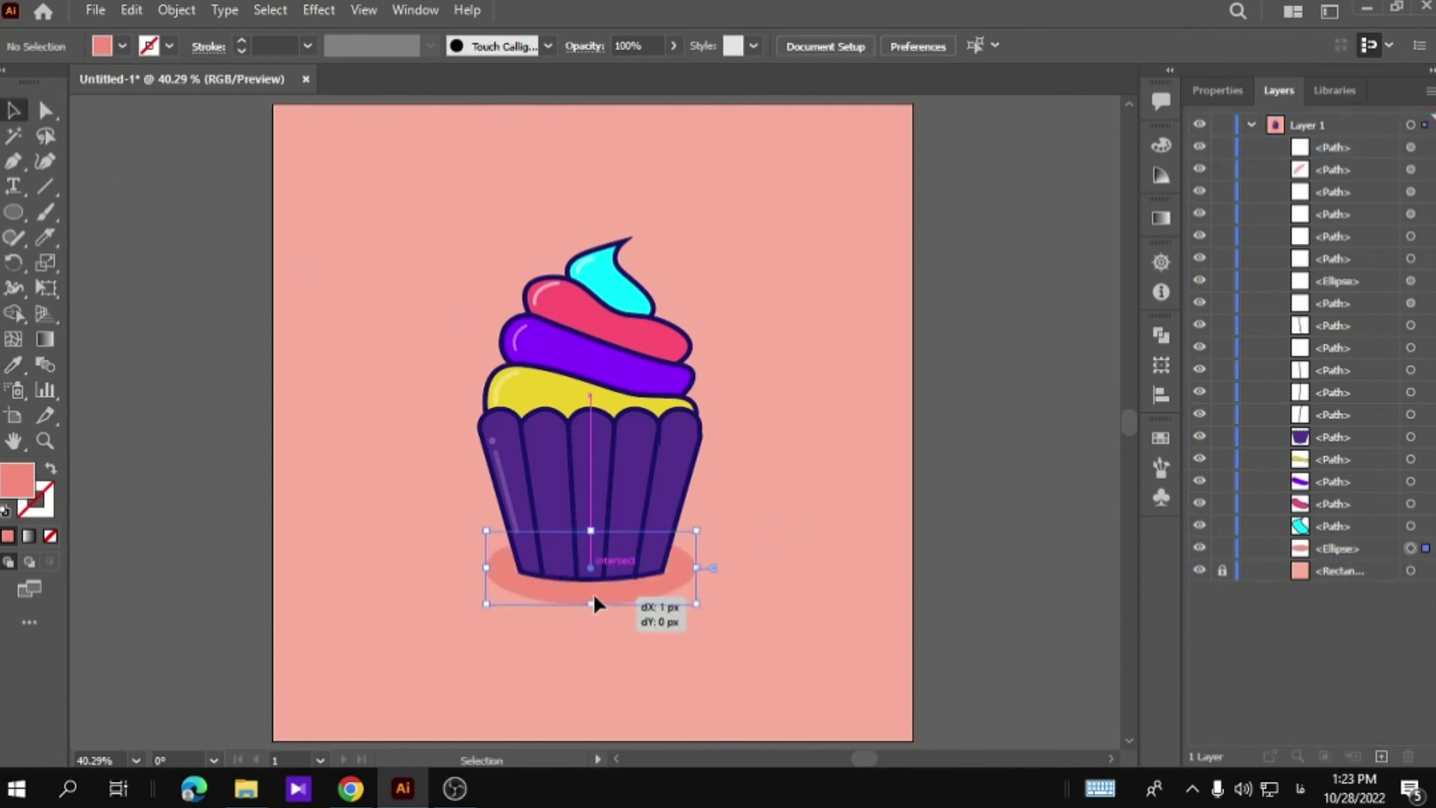
{"action": "left_click", "coordinate": [1001, 486]}
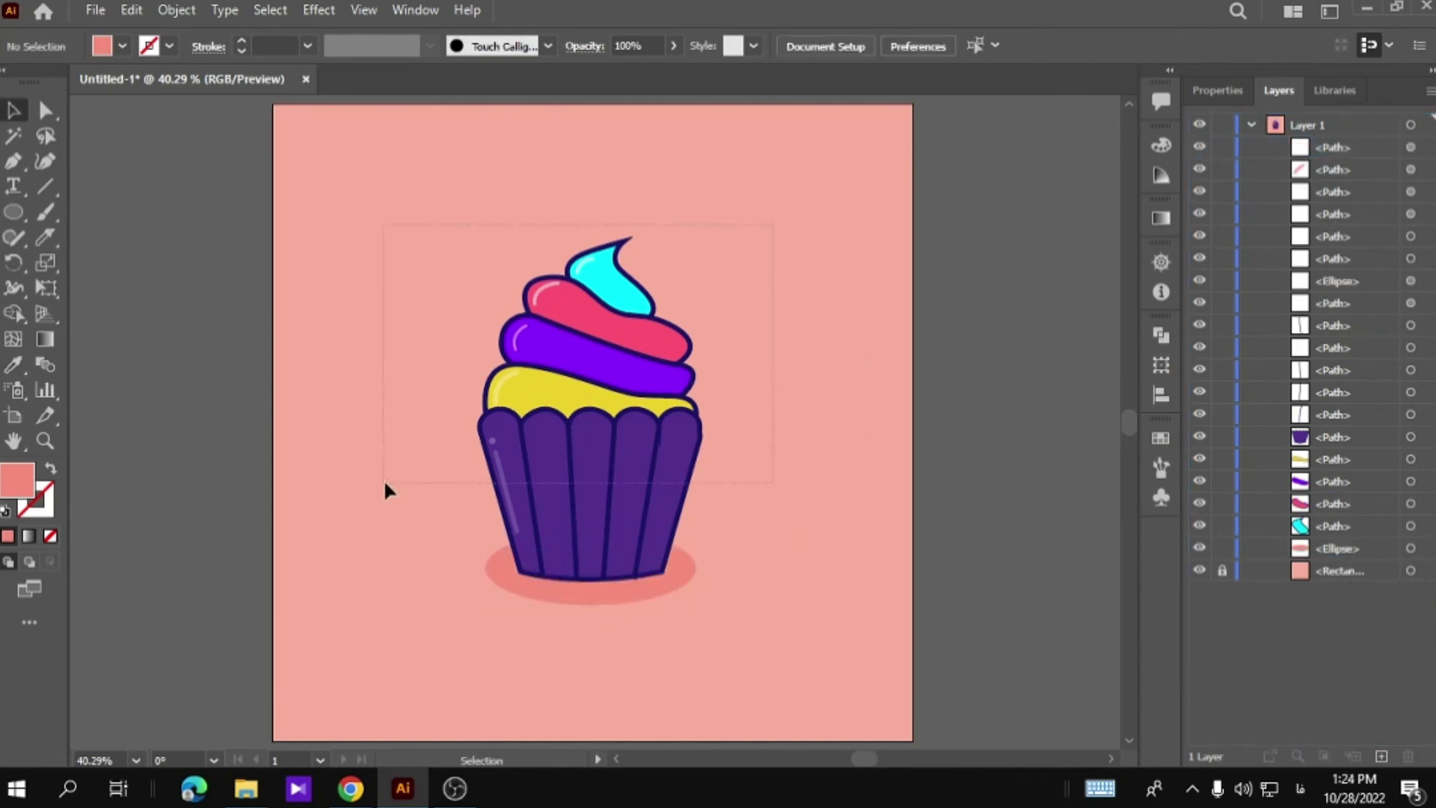
{"action": "left_click_drag", "start_coordinate": [385, 485], "coordinate": [472, 476]}
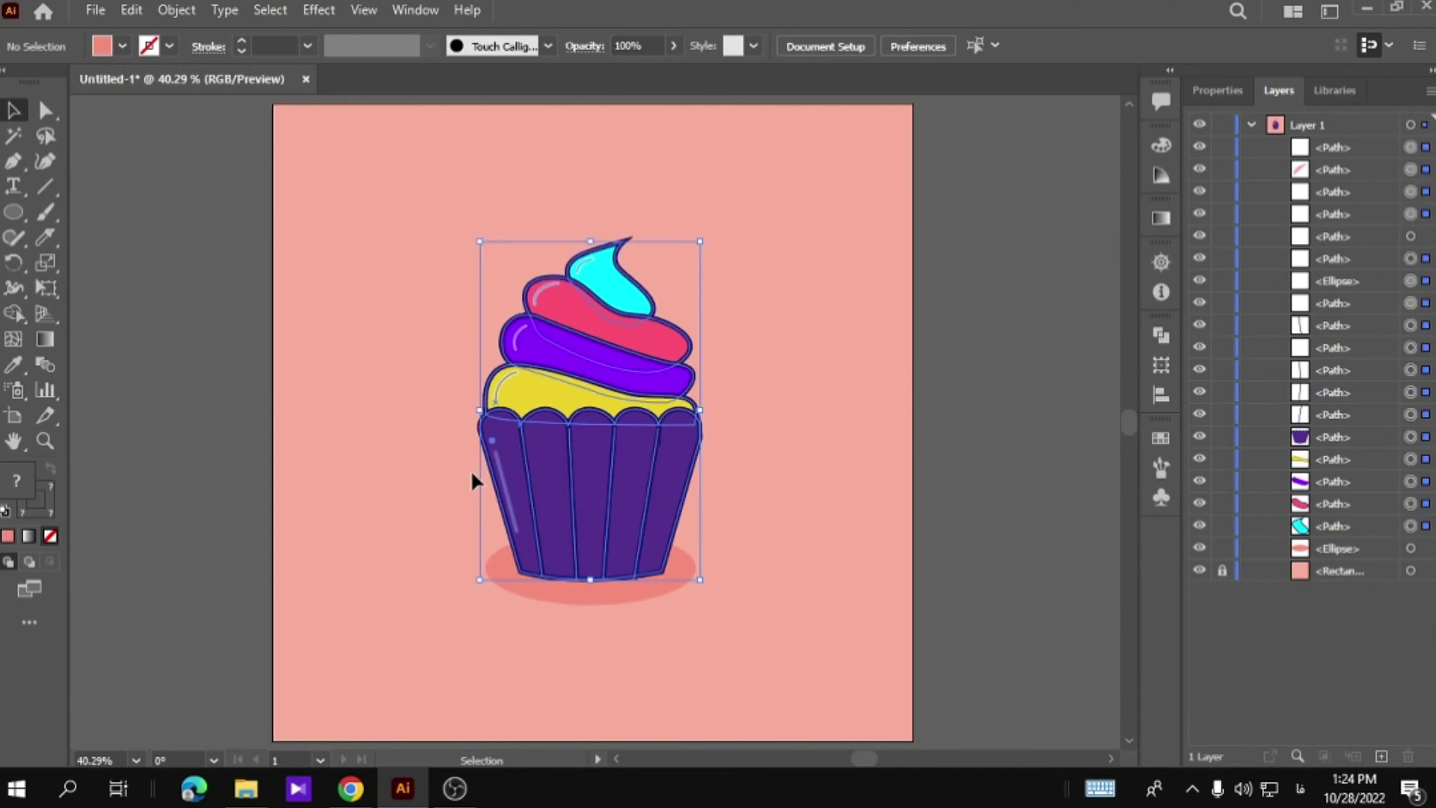
Select the purple liner plus the yellow, purple, pink and cyan frosting swirls.
{"action": "left_click", "coordinate": [356, 395]}
{"action": "left_click", "coordinate": [584, 456]}
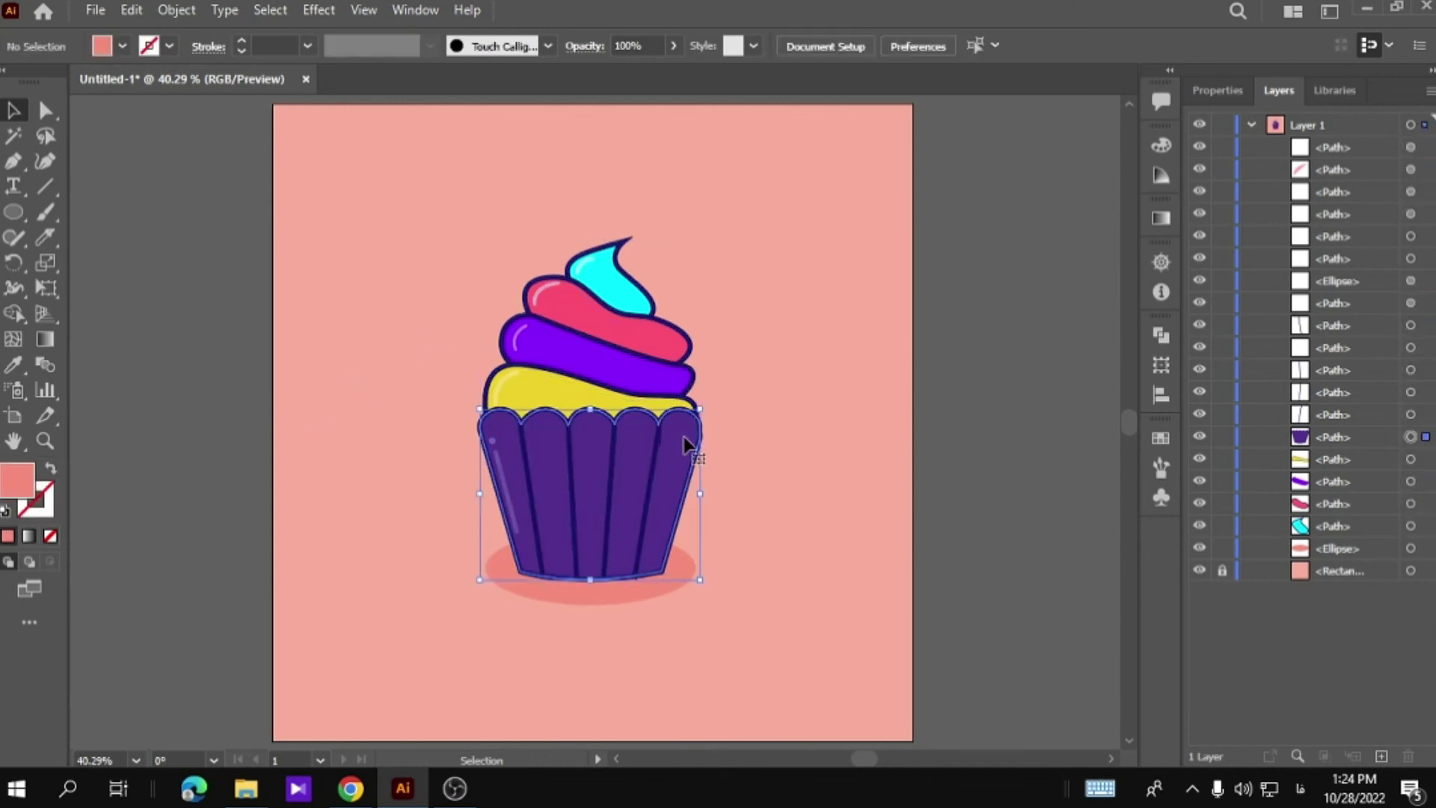
{"action": "left_click", "coordinate": [619, 394], "text": "shift"}
{"action": "left_click", "coordinate": [635, 359], "text": "shift"}
{"action": "left_click", "coordinate": [658, 325], "text": "shift"}
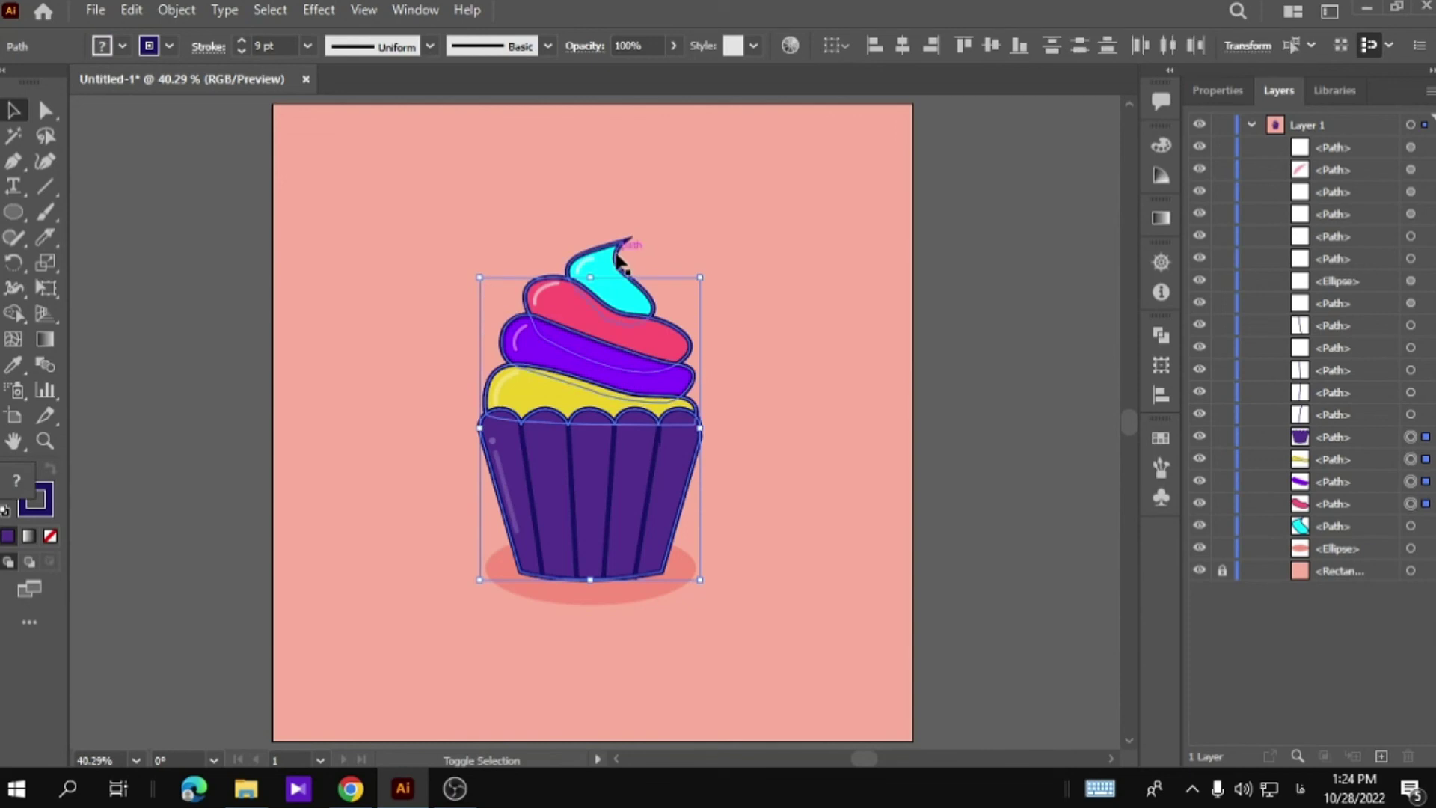
{"action": "left_click", "coordinate": [618, 258], "text": "shift"}
Apply a Drop Shadow with opacity lowered to about 40% and a reddish colour.
{"action": "left_click", "coordinate": [318, 9]}
{"action": "mouse_move", "coordinate": [348, 249]}
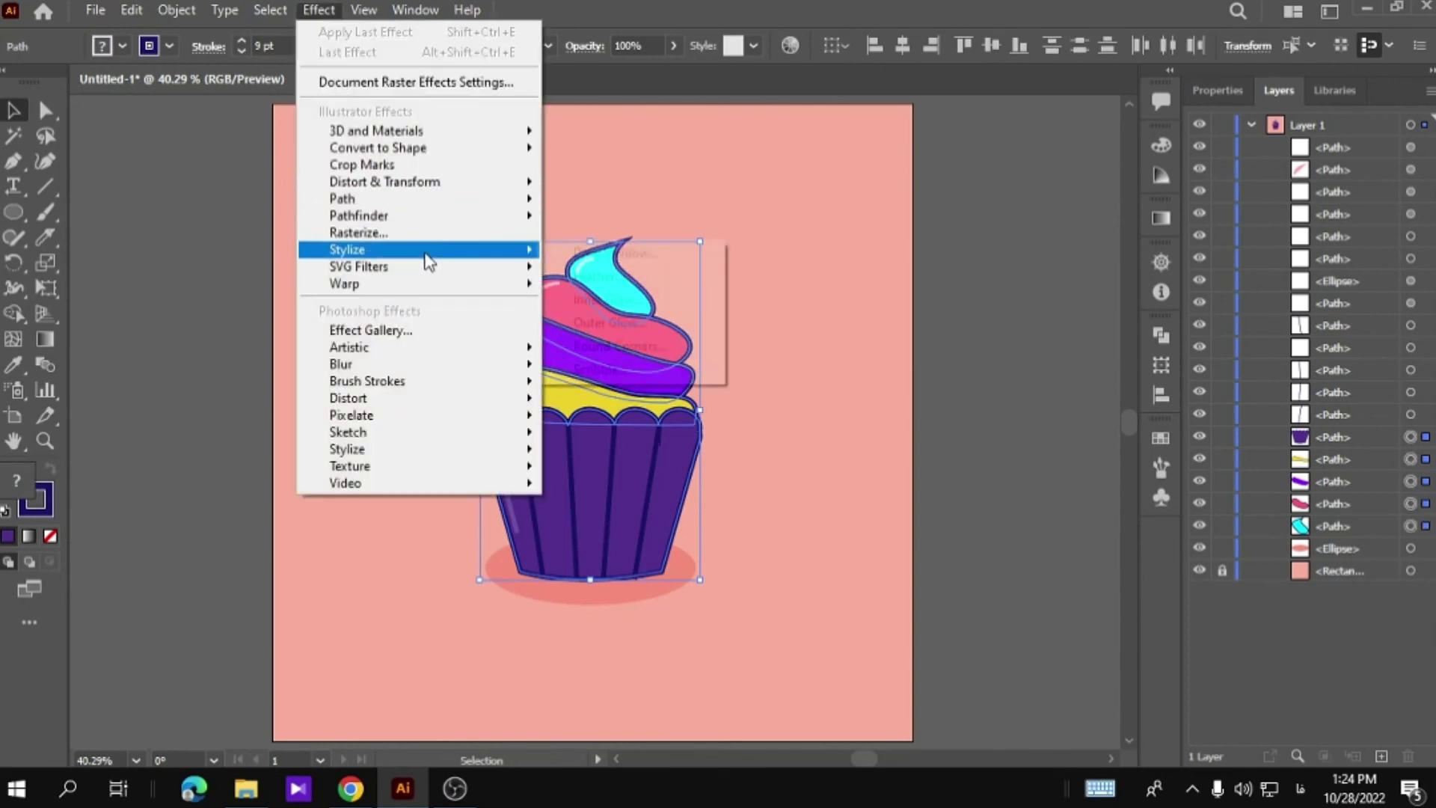
{"action": "left_click", "coordinate": [658, 247]}
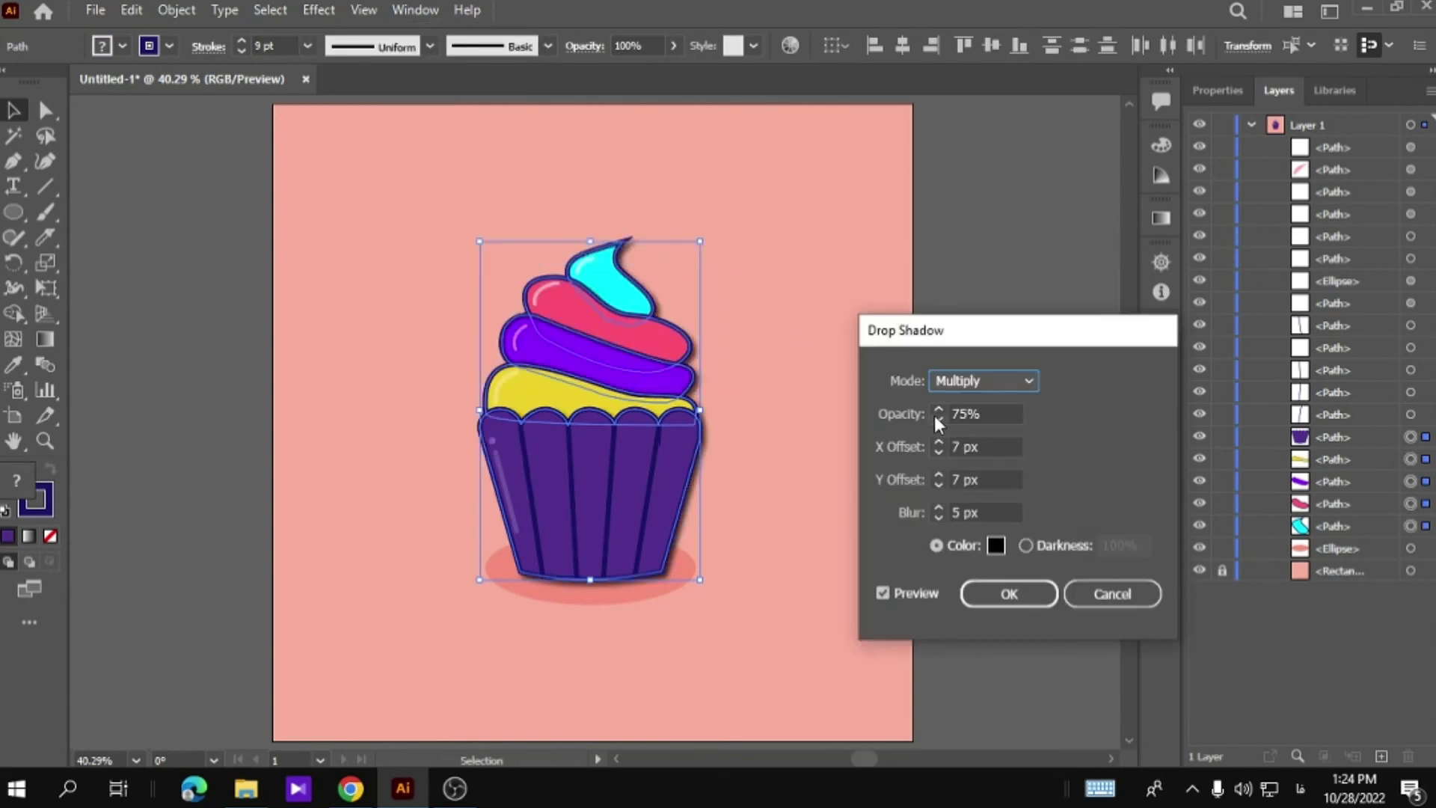
{"action": "left_click", "coordinate": [939, 416]}
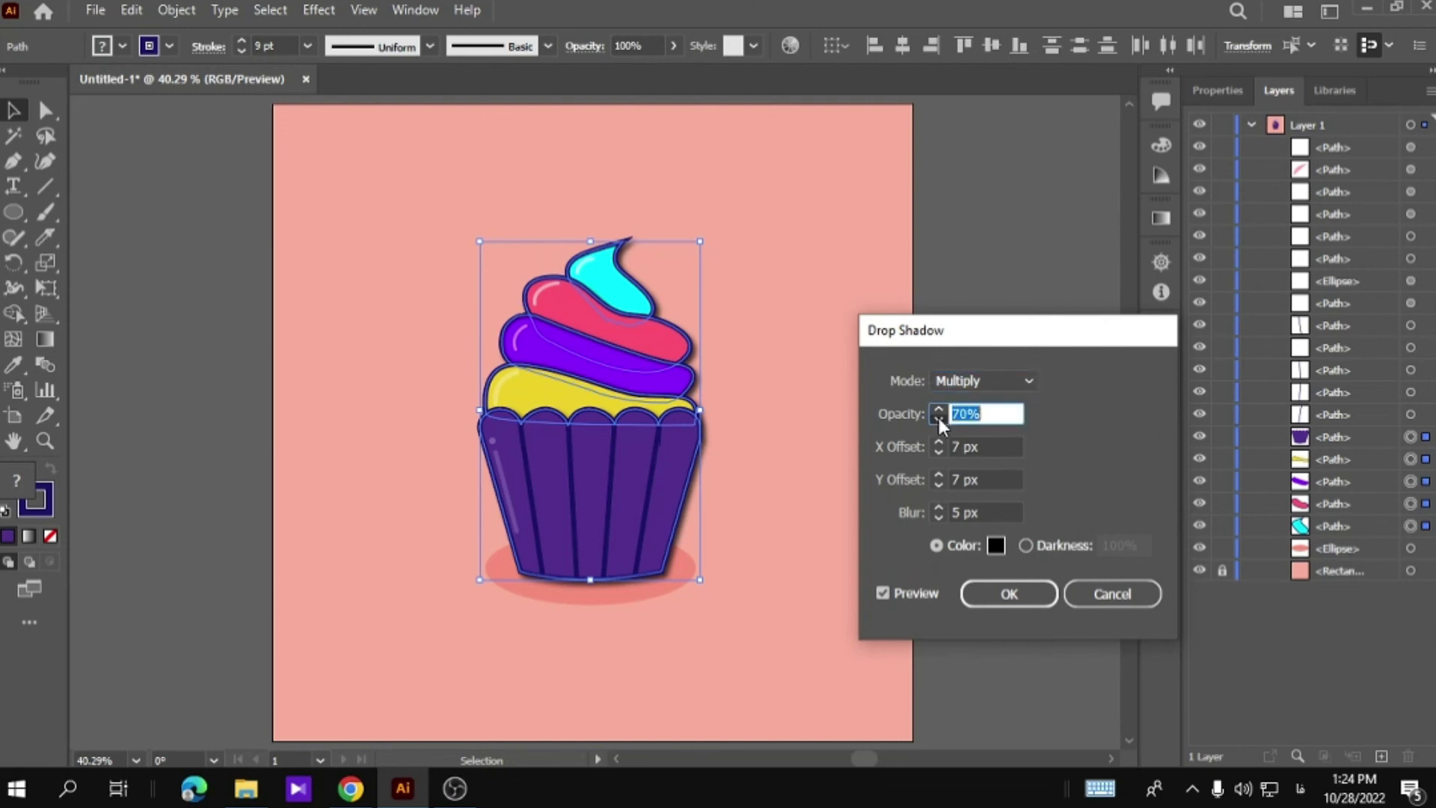
{"action": "left_click", "coordinate": [939, 419]}
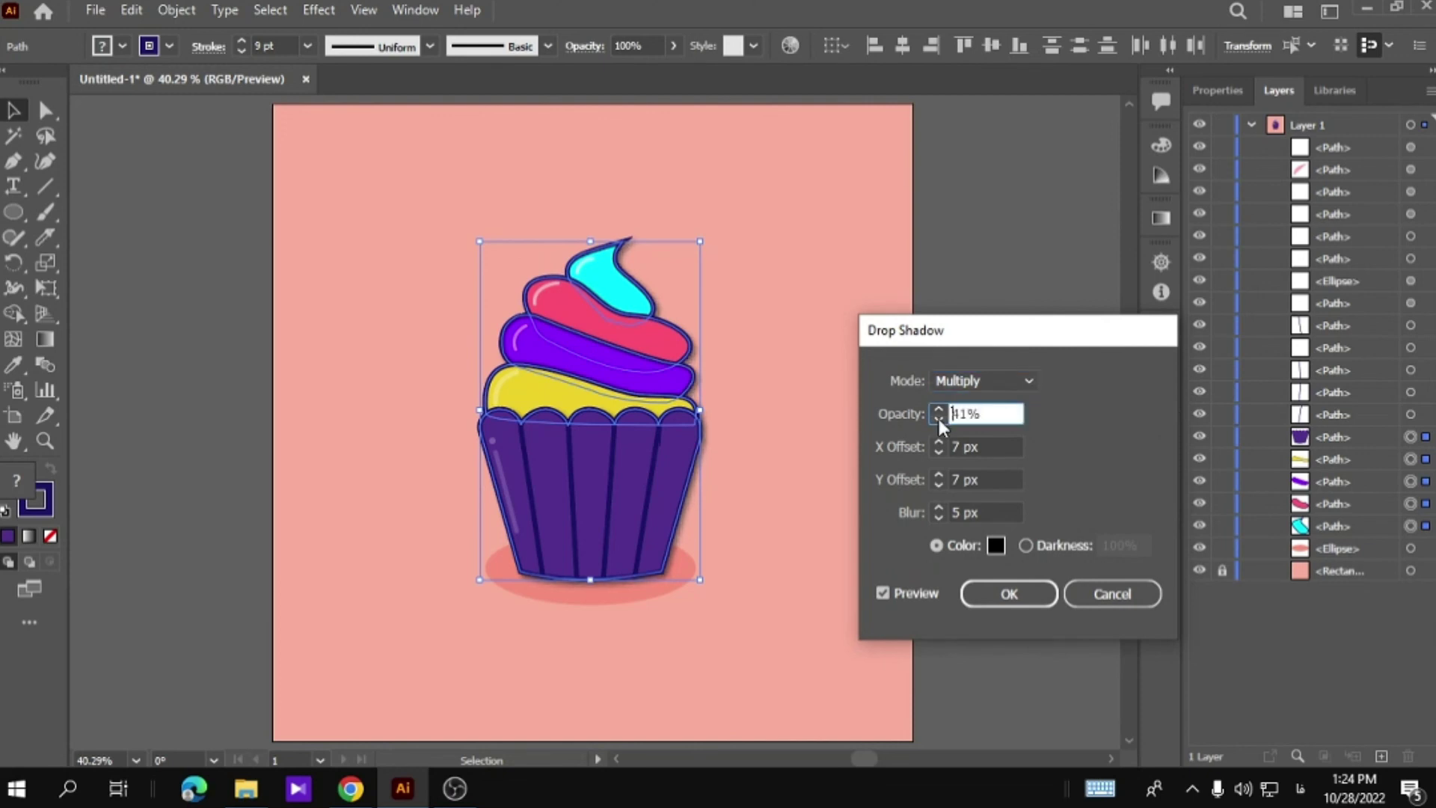
{"action": "left_click", "coordinate": [996, 545]}
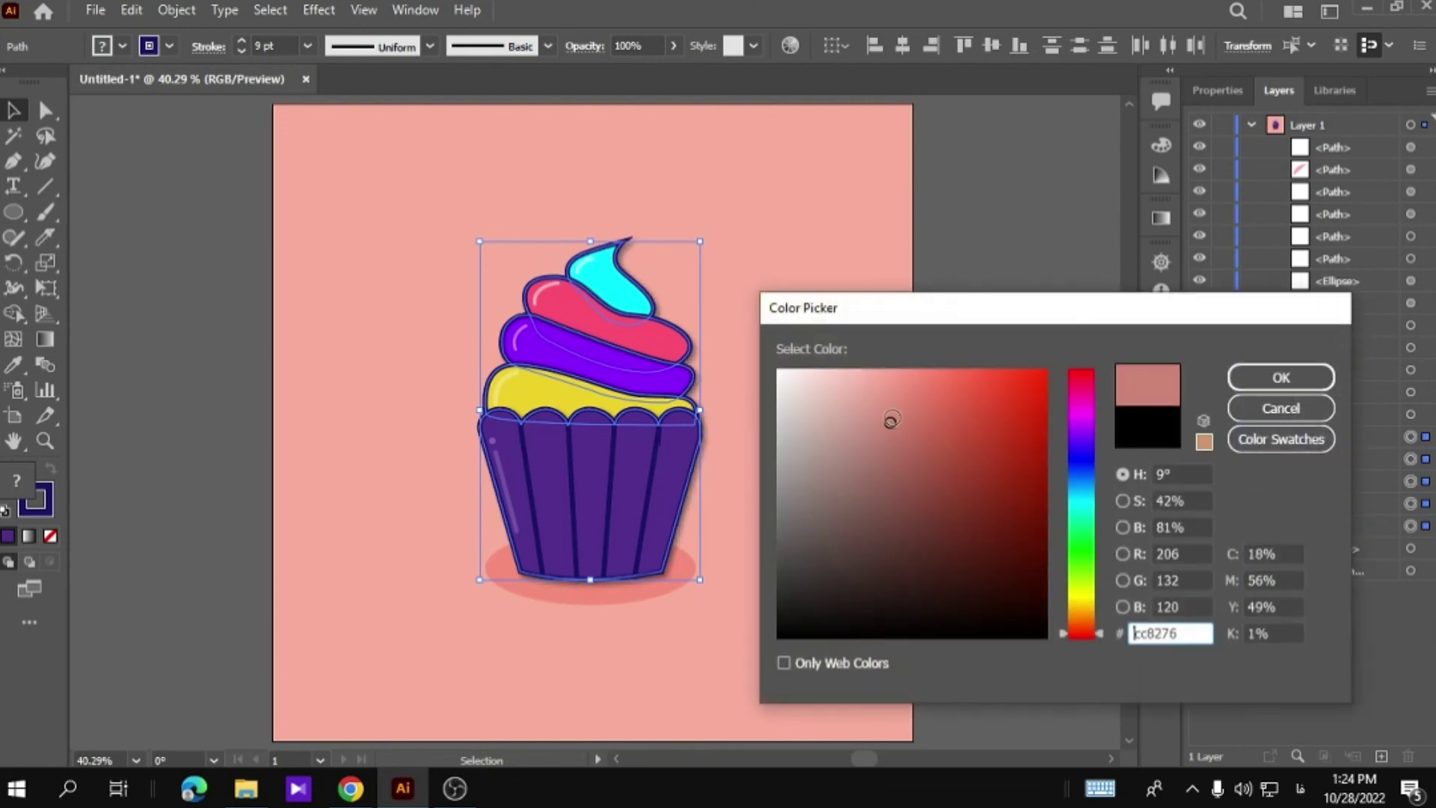
{"action": "left_click_drag", "start_coordinate": [891, 421], "coordinate": [972, 365]}
{"action": "left_click", "coordinate": [1278, 378]}
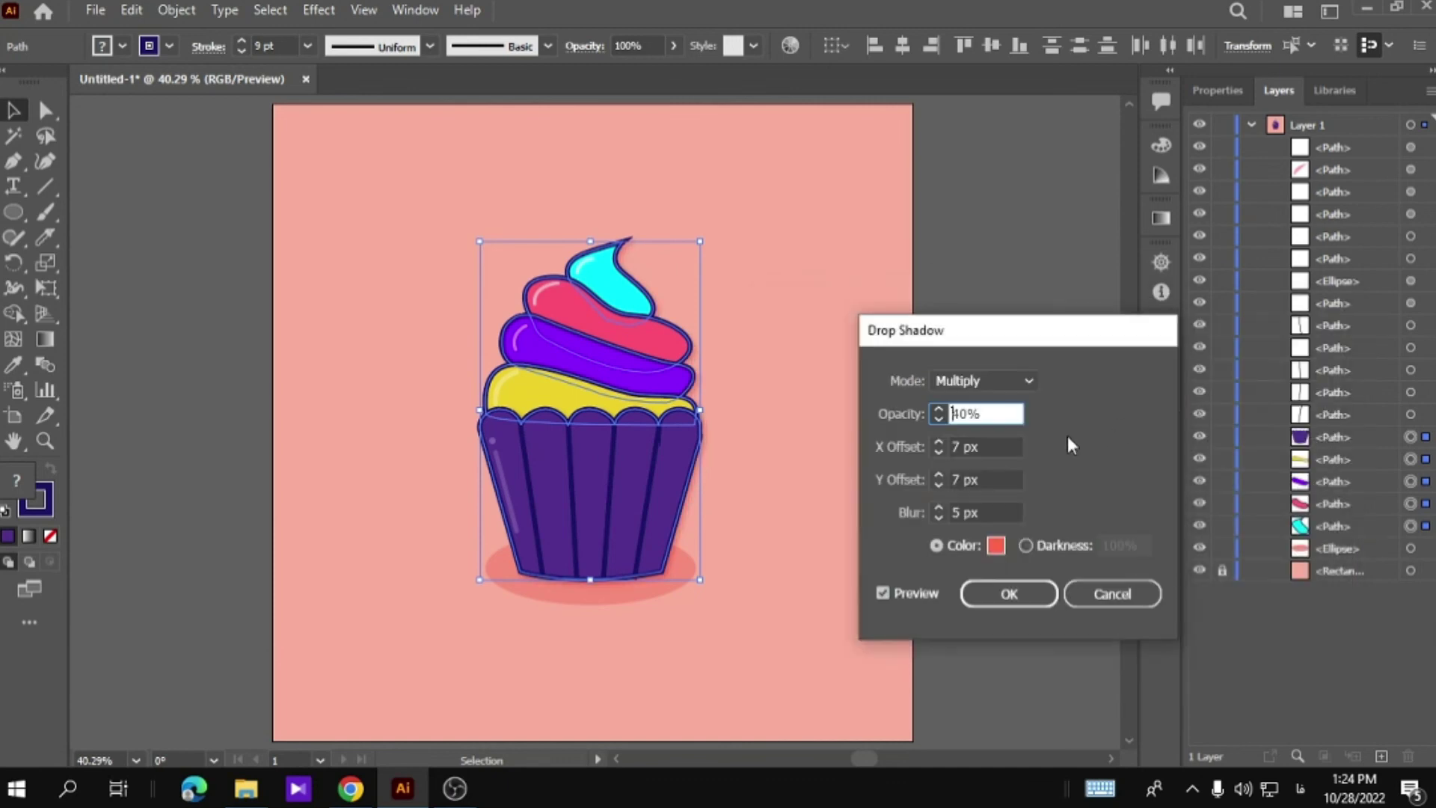
{"action": "left_click", "coordinate": [1002, 592]}
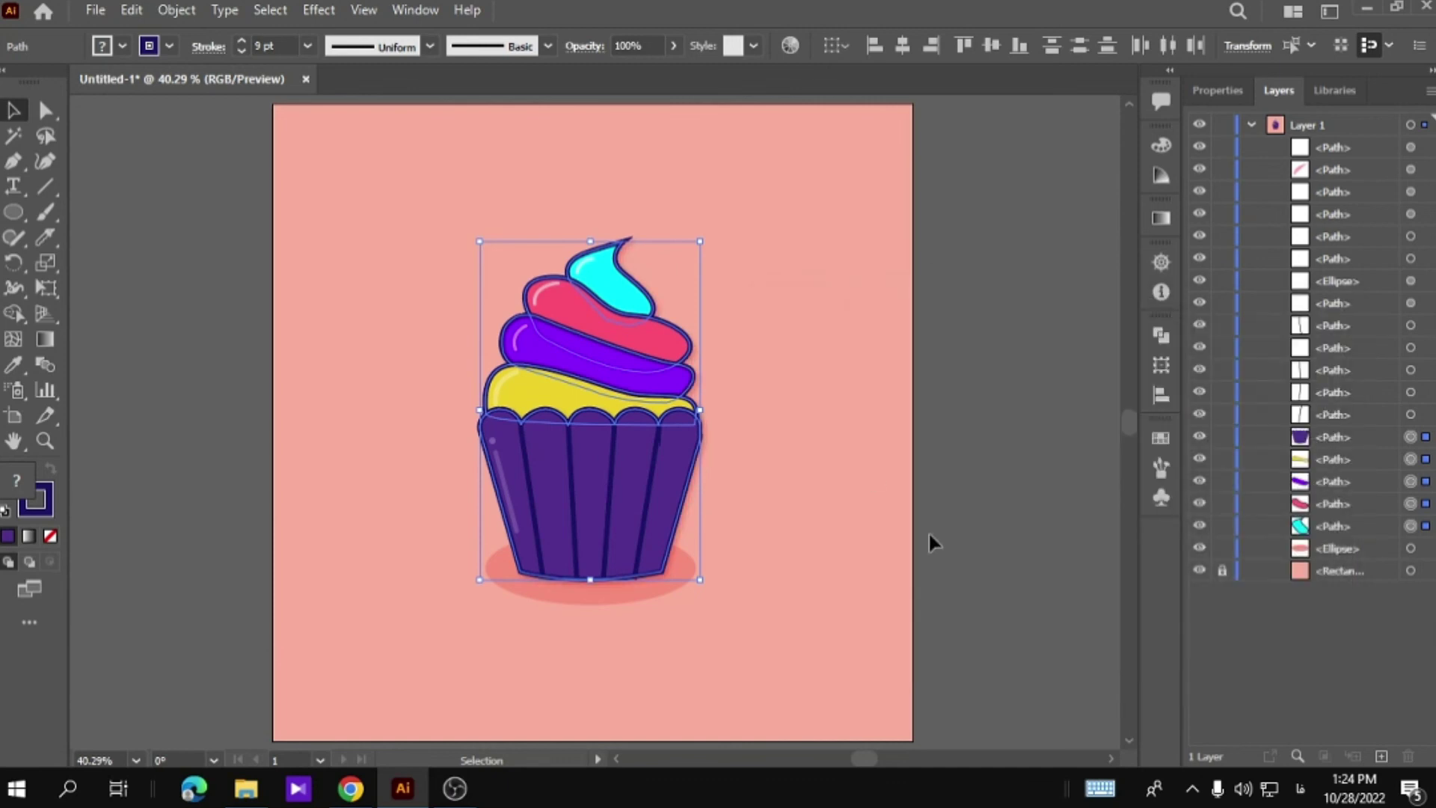
{"action": "left_click", "coordinate": [208, 129]}
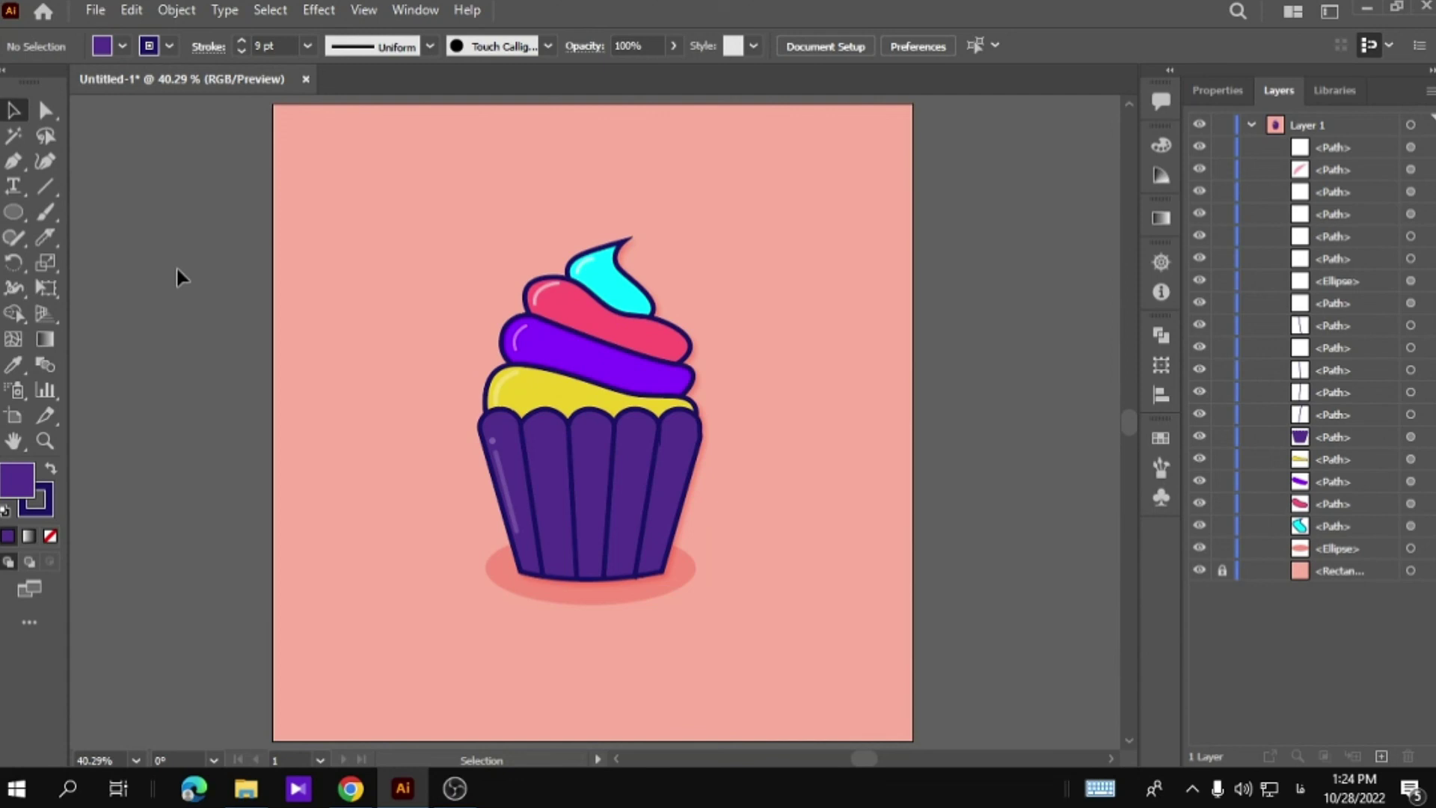
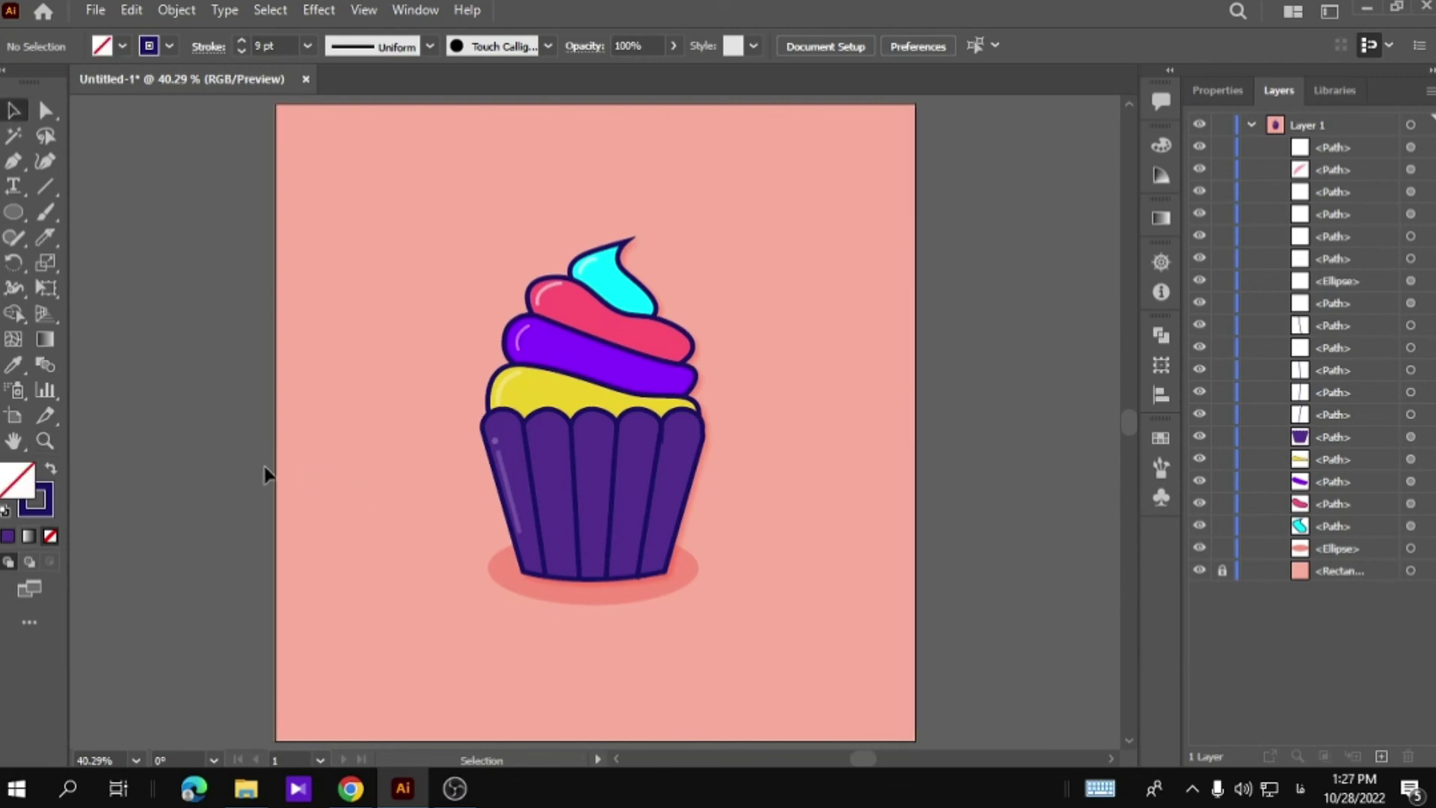
Draw an outlined star left of the cupcake and round its points using the corner widgets.
{"action": "left_click", "coordinate": [14, 213]}
{"action": "left_click", "coordinate": [103, 314]}
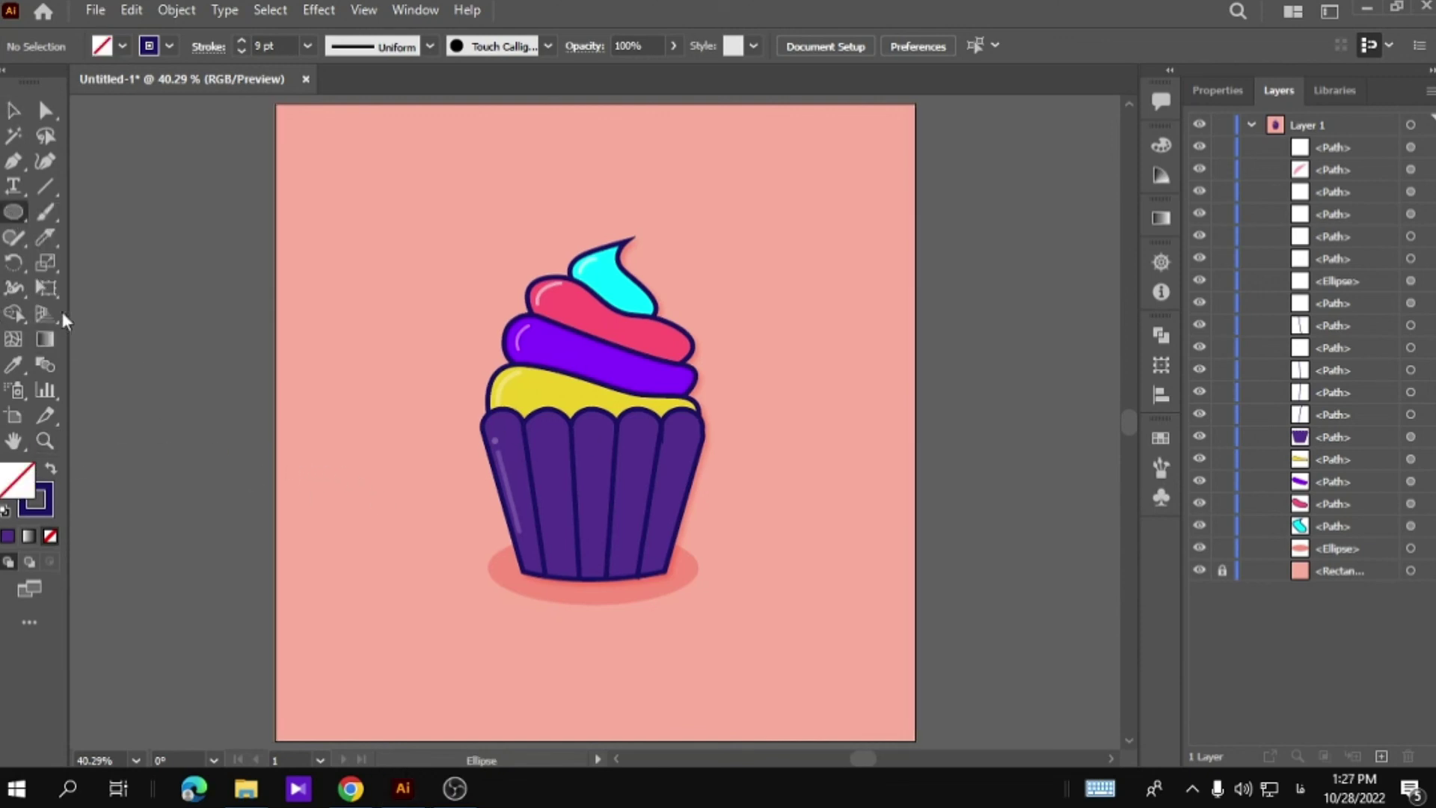
{"action": "left_click_drag", "start_coordinate": [343, 336], "coordinate": [398, 387]}
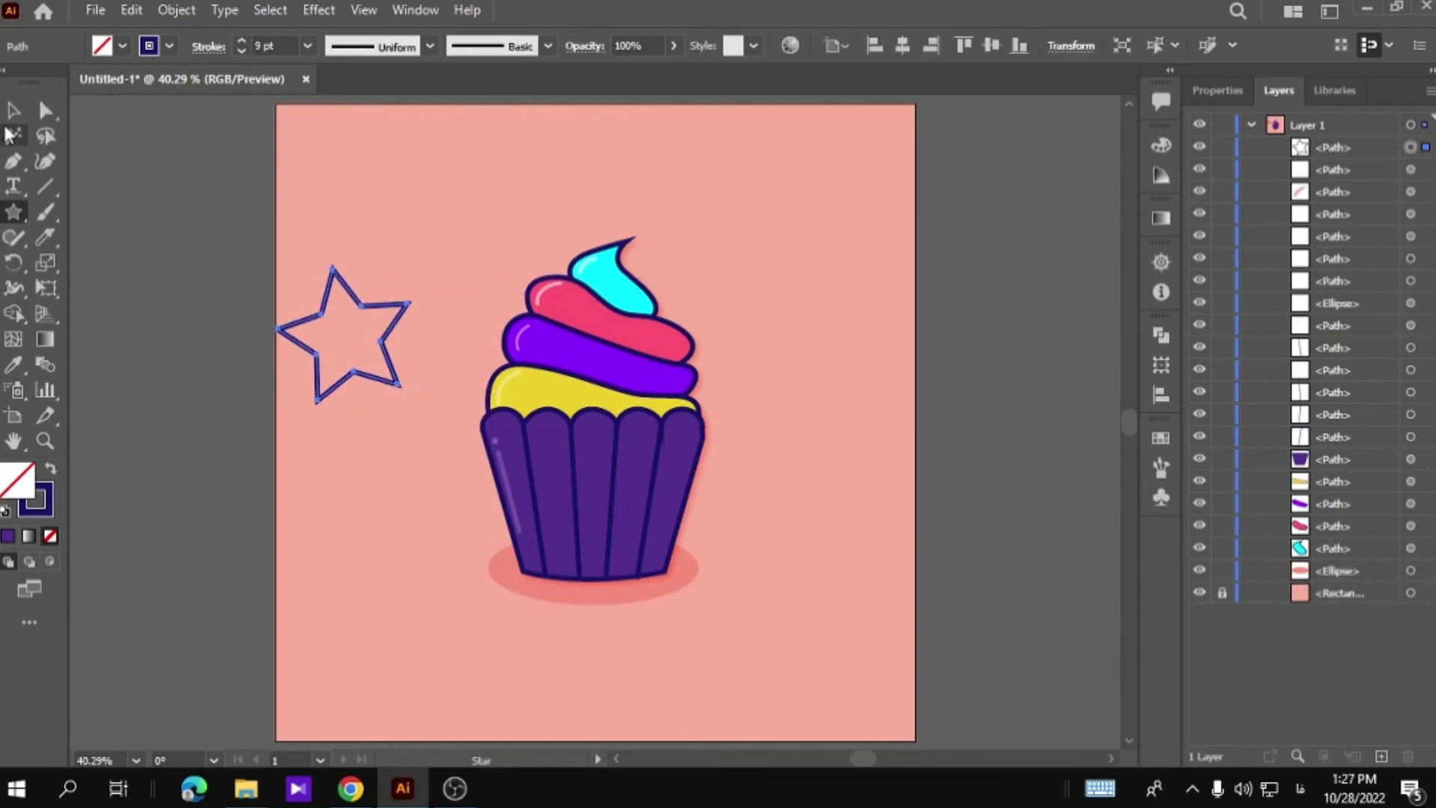
{"action": "left_click", "coordinate": [464, 199]}
{"action": "left_click", "coordinate": [770, 457]}
{"action": "key", "text": "a"}
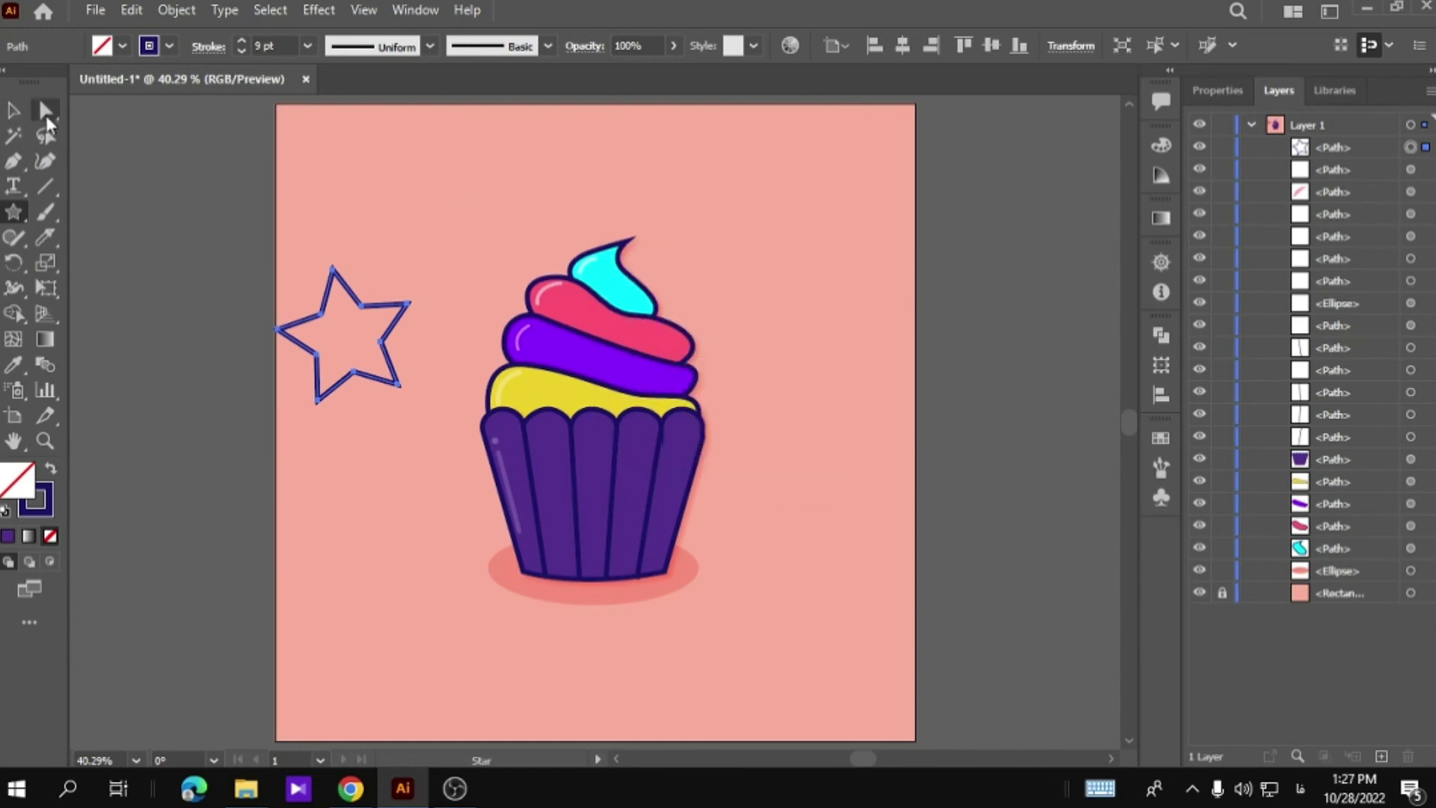
{"action": "left_click_drag", "start_coordinate": [337, 290], "coordinate": [464, 306]}
{"action": "key", "text": "v"}
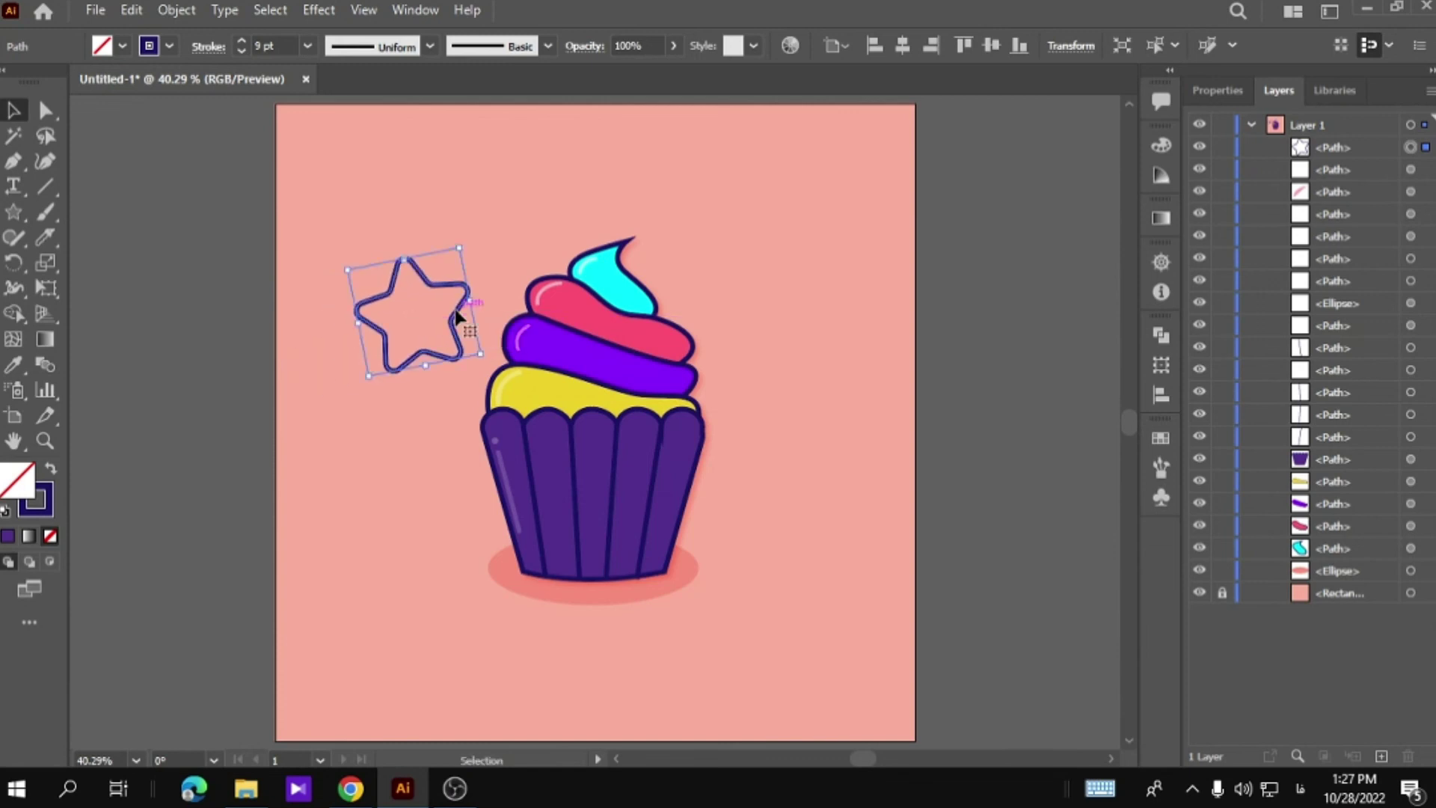
Set the star's stroke to None.
{"action": "left_click", "coordinate": [1217, 90]}
{"action": "left_click", "coordinate": [1197, 360]}
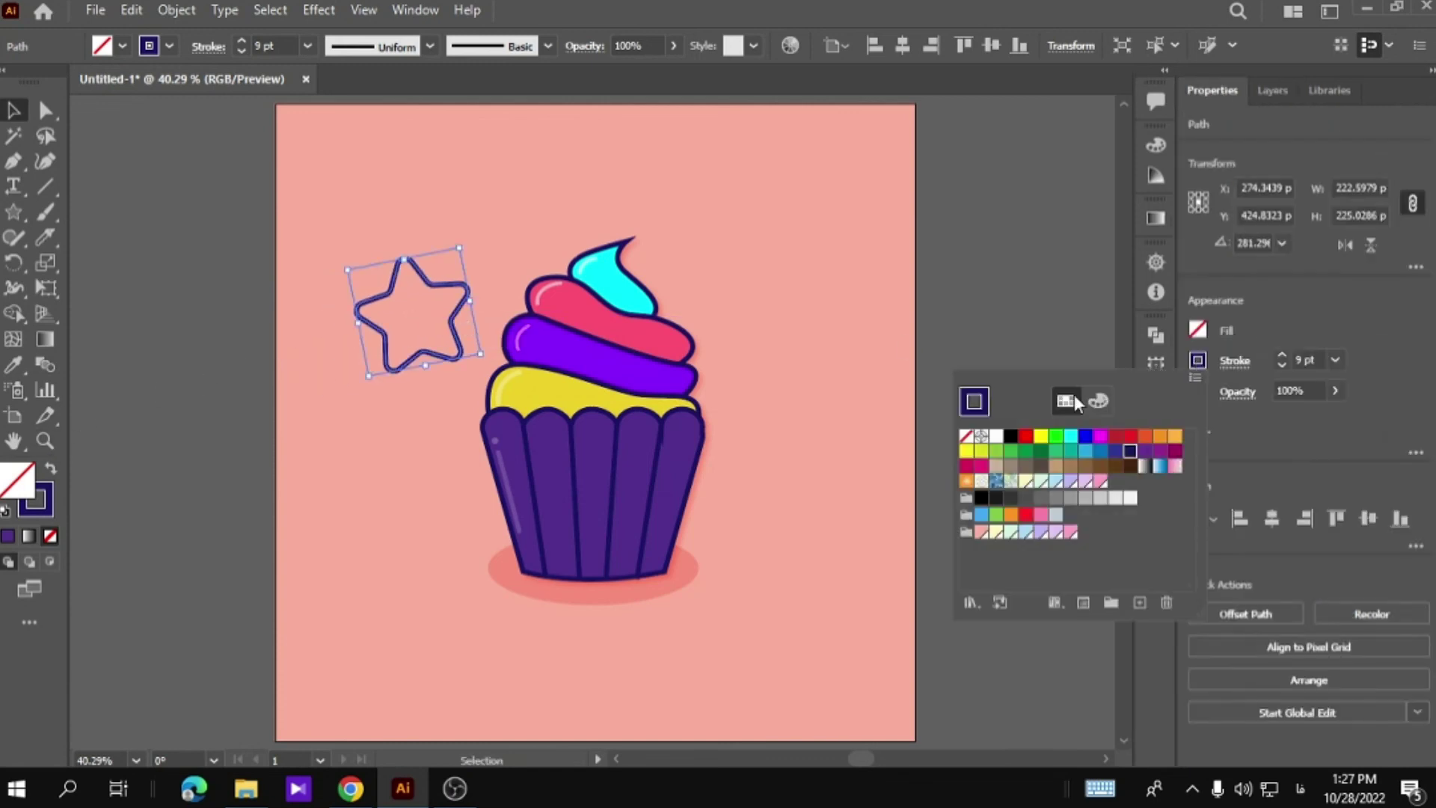
{"action": "left_click", "coordinate": [966, 436]}
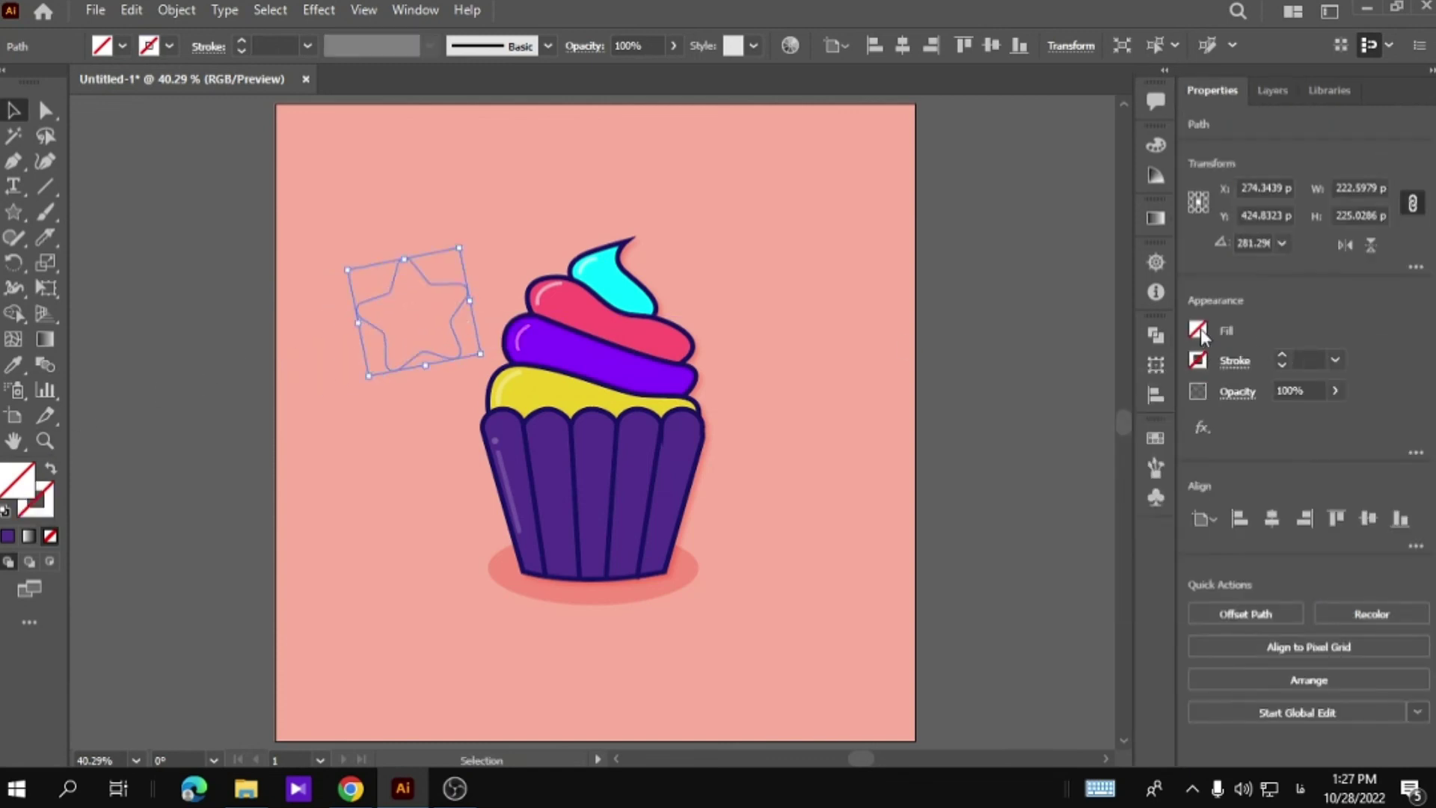
Fill the star with the sampled background pink, lightened to a pale pink.
{"action": "key", "text": "i"}
{"action": "left_click", "coordinate": [416, 495]}
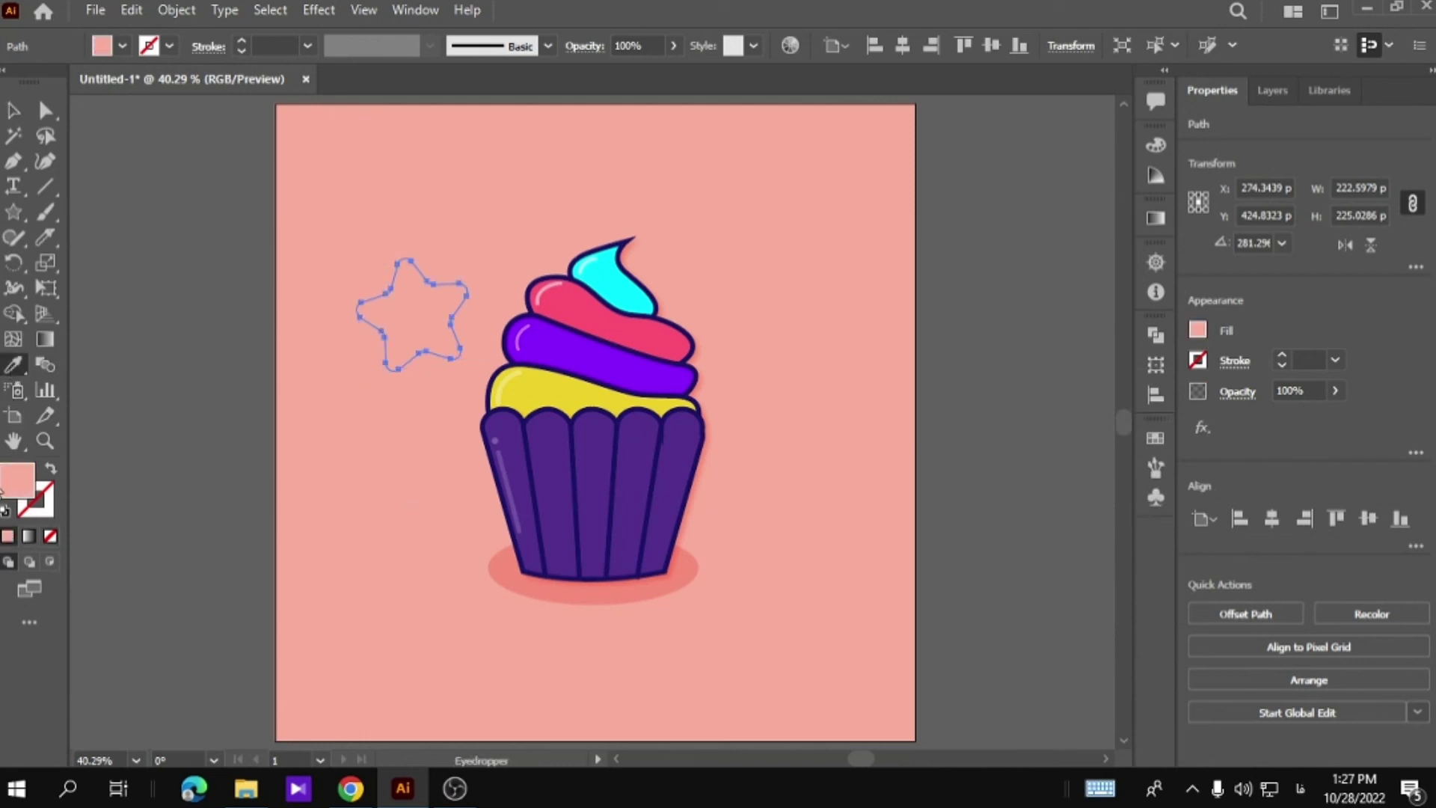
{"action": "double_click", "coordinate": [21, 480]}
{"action": "left_click_drag", "start_coordinate": [845, 365], "coordinate": [848, 371]}
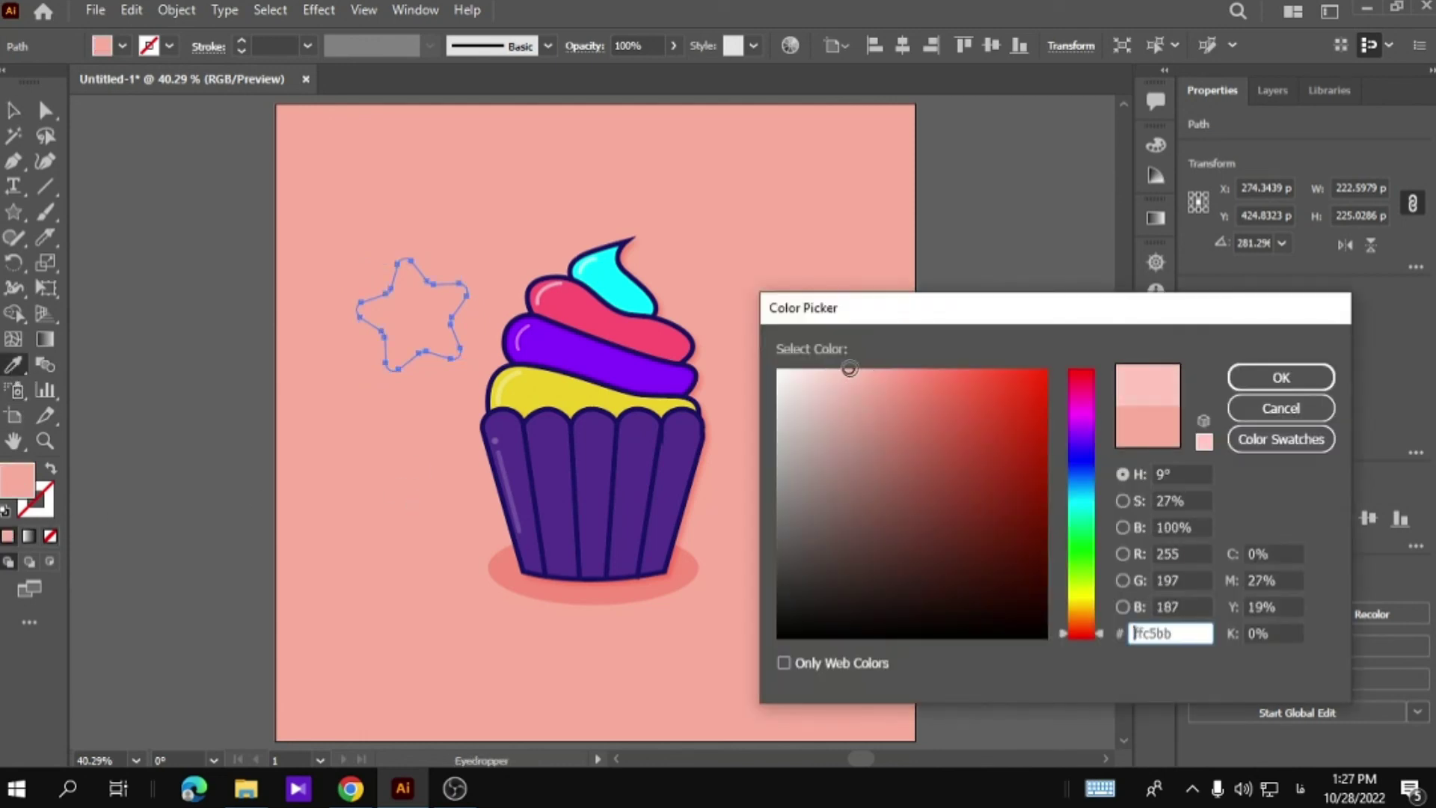
{"action": "left_click", "coordinate": [1275, 377]}
{"action": "key", "text": "v"}
{"action": "left_click", "coordinate": [270, 389]}
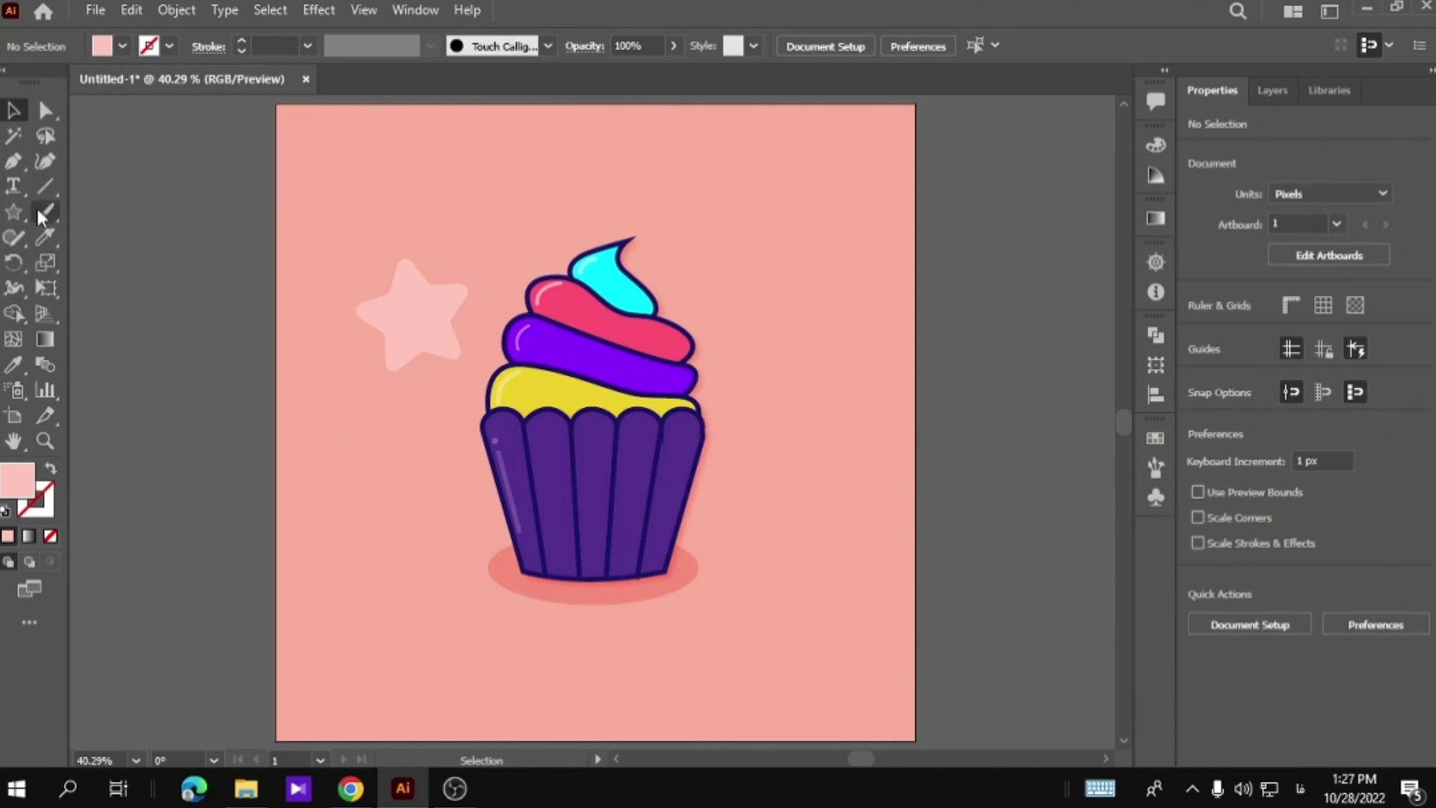
Draw a small circle to the right of the frosting.
{"action": "left_click_drag", "start_coordinate": [14, 212], "coordinate": [104, 266]}
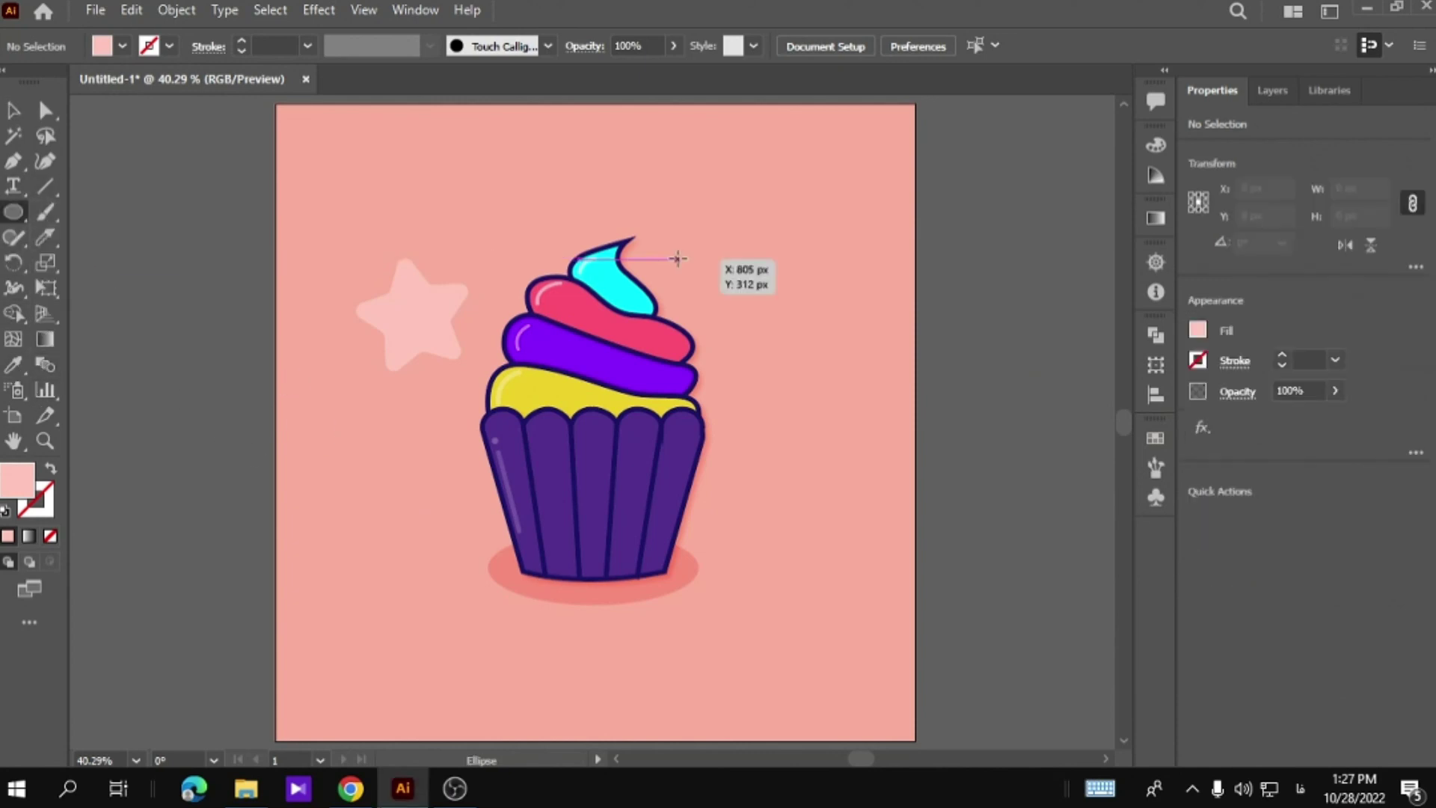
{"action": "left_click", "coordinate": [789, 231]}
{"action": "left_click", "coordinate": [768, 427]}
{"action": "left_click_drag", "start_coordinate": [826, 213], "coordinate": [756, 287]}
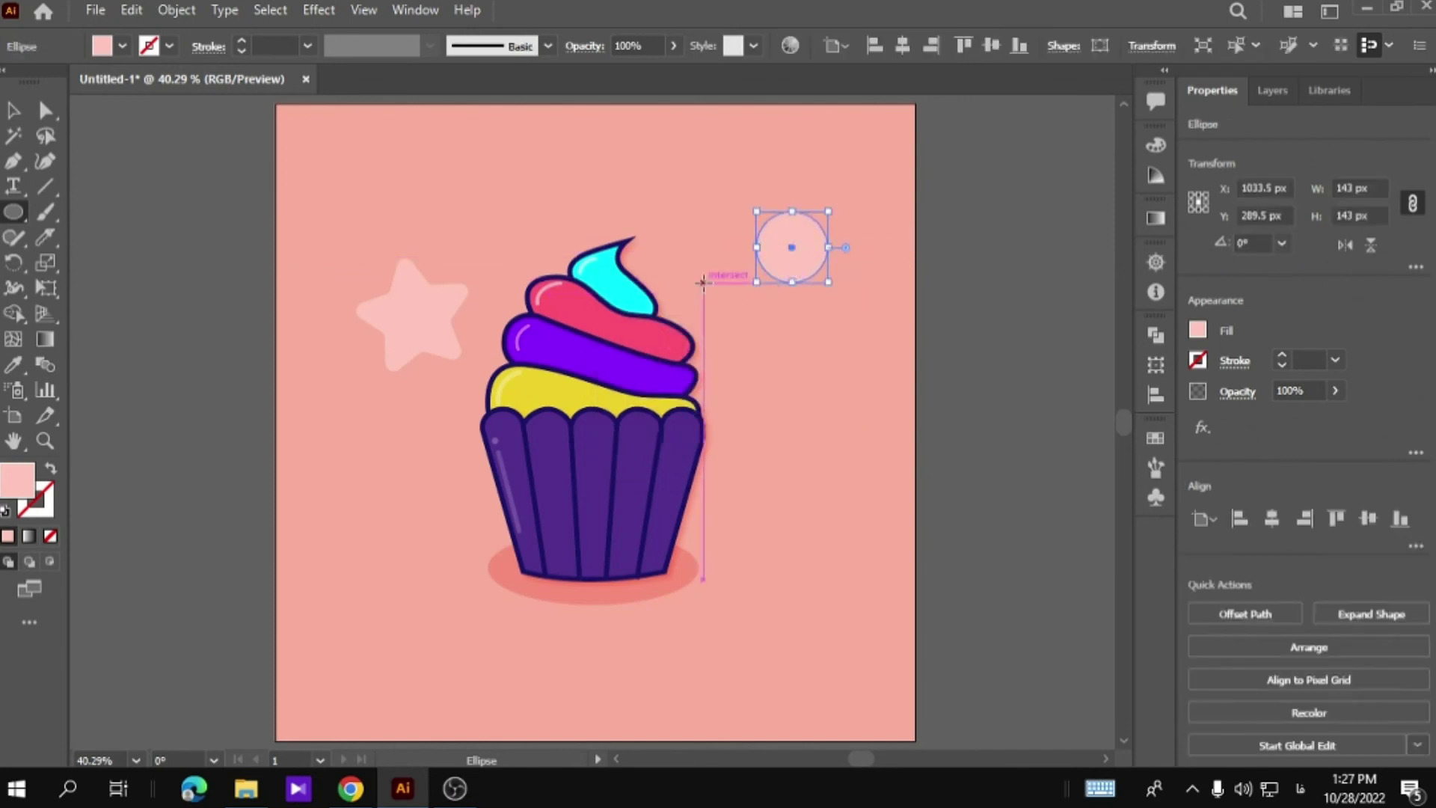
Draw a larger circle near the top centre and lower its opacity to 67%.
{"action": "left_click", "coordinate": [497, 128]}
{"action": "left_click", "coordinate": [771, 420]}
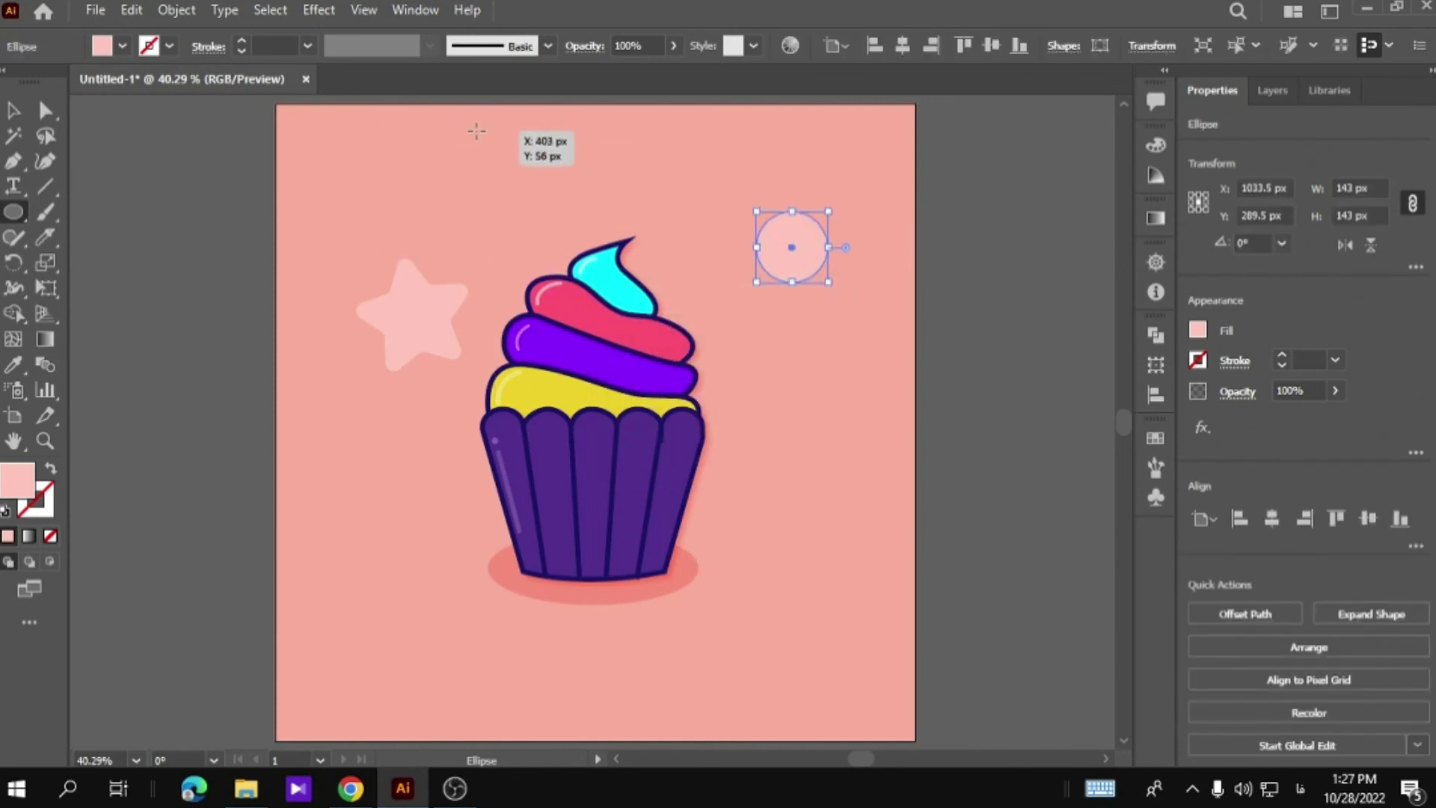
{"action": "left_click_drag", "start_coordinate": [477, 131], "coordinate": [367, 239]}
{"action": "left_click_drag", "start_coordinate": [426, 176], "coordinate": [479, 180]}
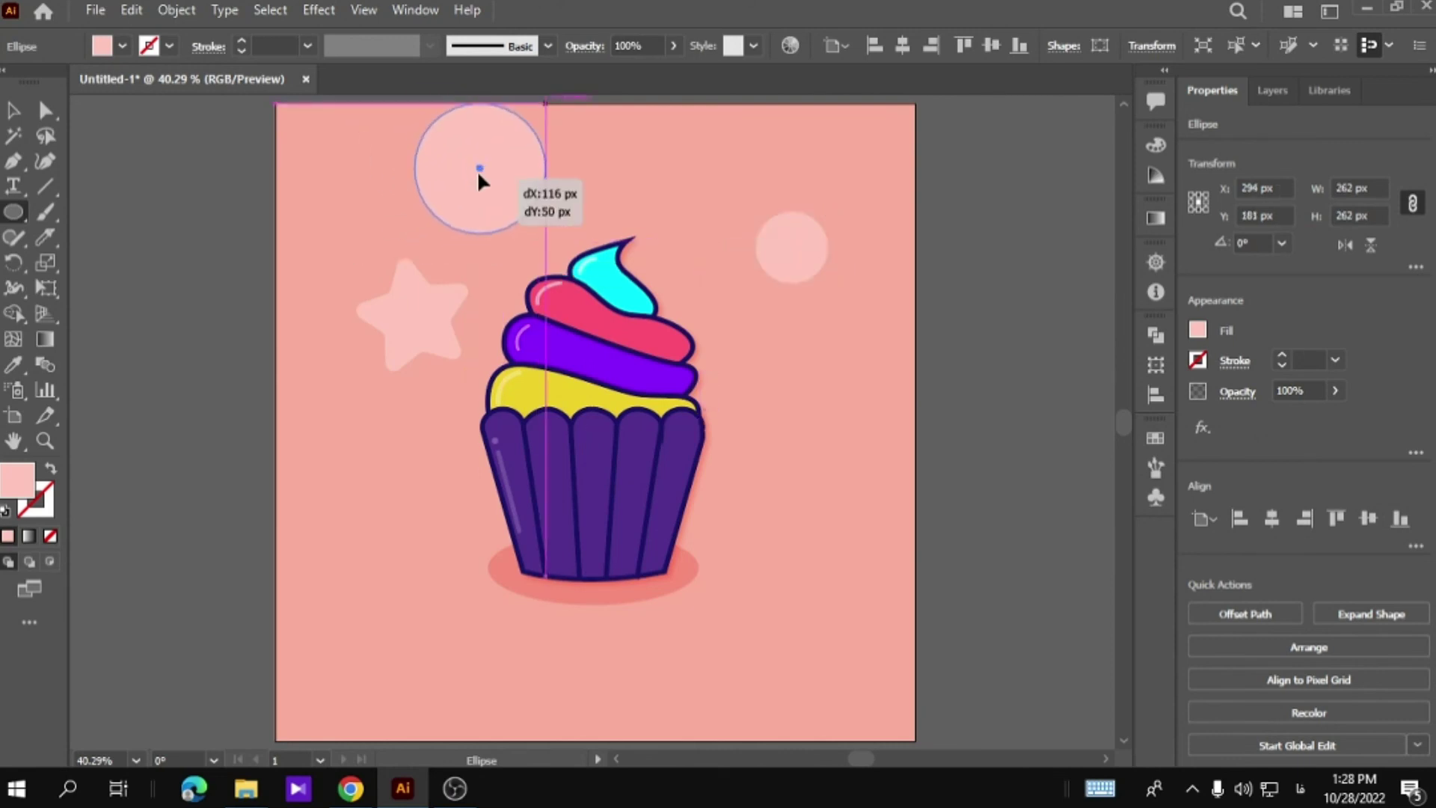
{"action": "left_click", "coordinate": [1334, 390]}
{"action": "left_click_drag", "start_coordinate": [1338, 416], "coordinate": [1305, 414]}
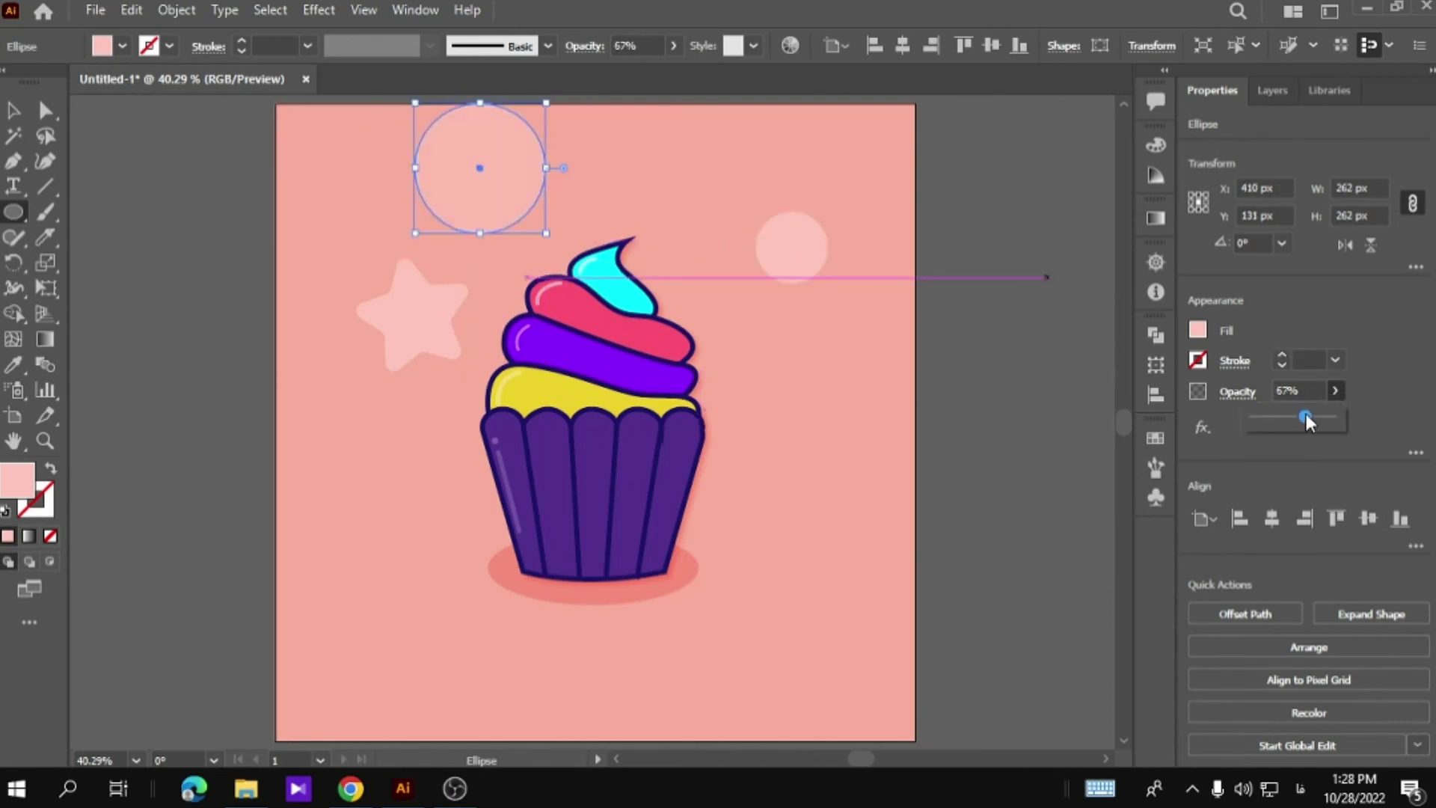
Duplicate the pale pink star, rotate the copy, and move it toward the artboard's top.
{"action": "left_click", "coordinate": [416, 321]}
{"action": "left_click_drag", "start_coordinate": [416, 321], "coordinate": [593, 418]}
{"action": "left_click_drag", "start_coordinate": [513, 378], "coordinate": [602, 497]}
{"action": "left_click_drag", "start_coordinate": [594, 438], "coordinate": [703, 172]}
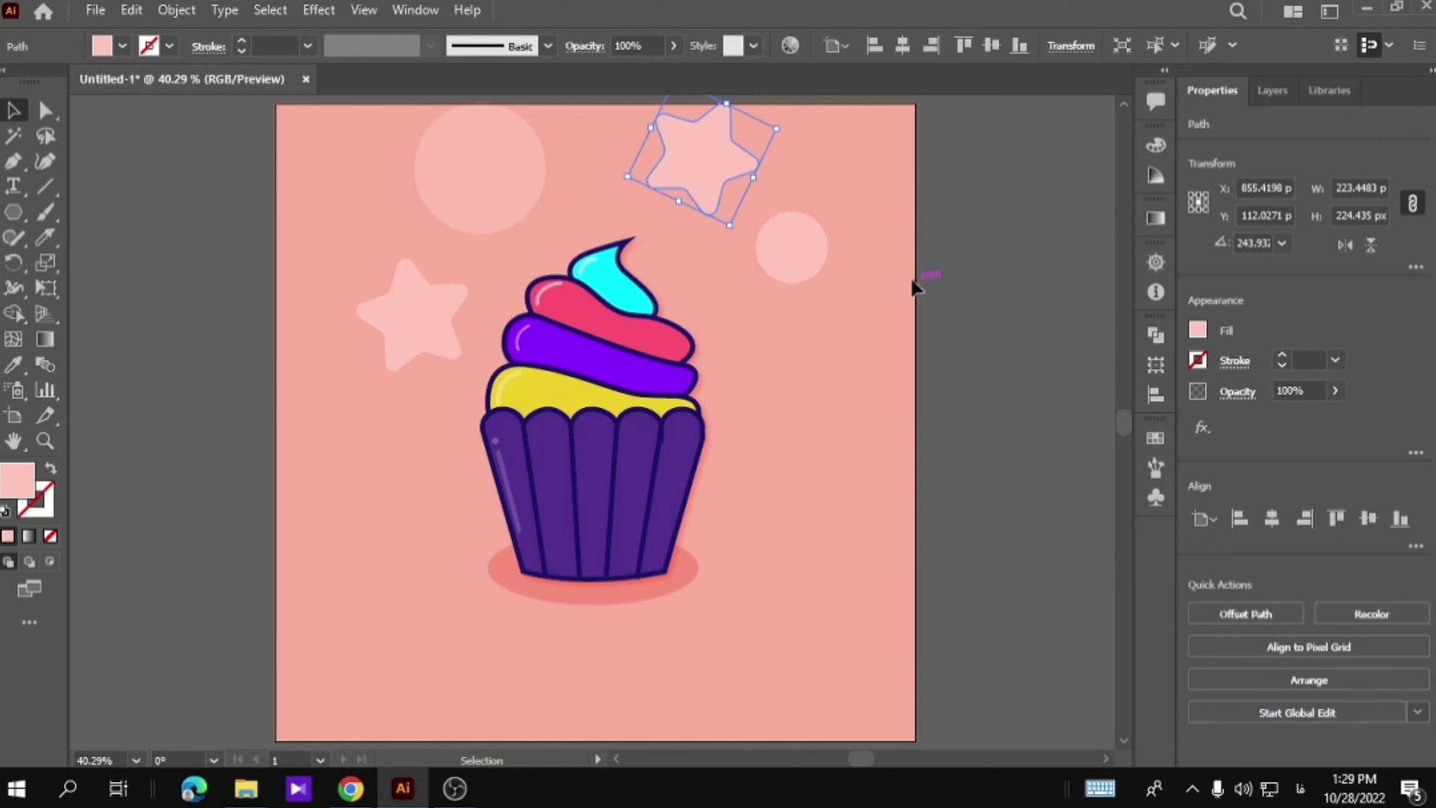
Place the star copy top-right, and nudge the small circle down-left and the left star down-right.
{"action": "left_click_drag", "start_coordinate": [800, 249], "coordinate": [767, 306]}
{"action": "left_click_drag", "start_coordinate": [704, 177], "coordinate": [804, 180]}
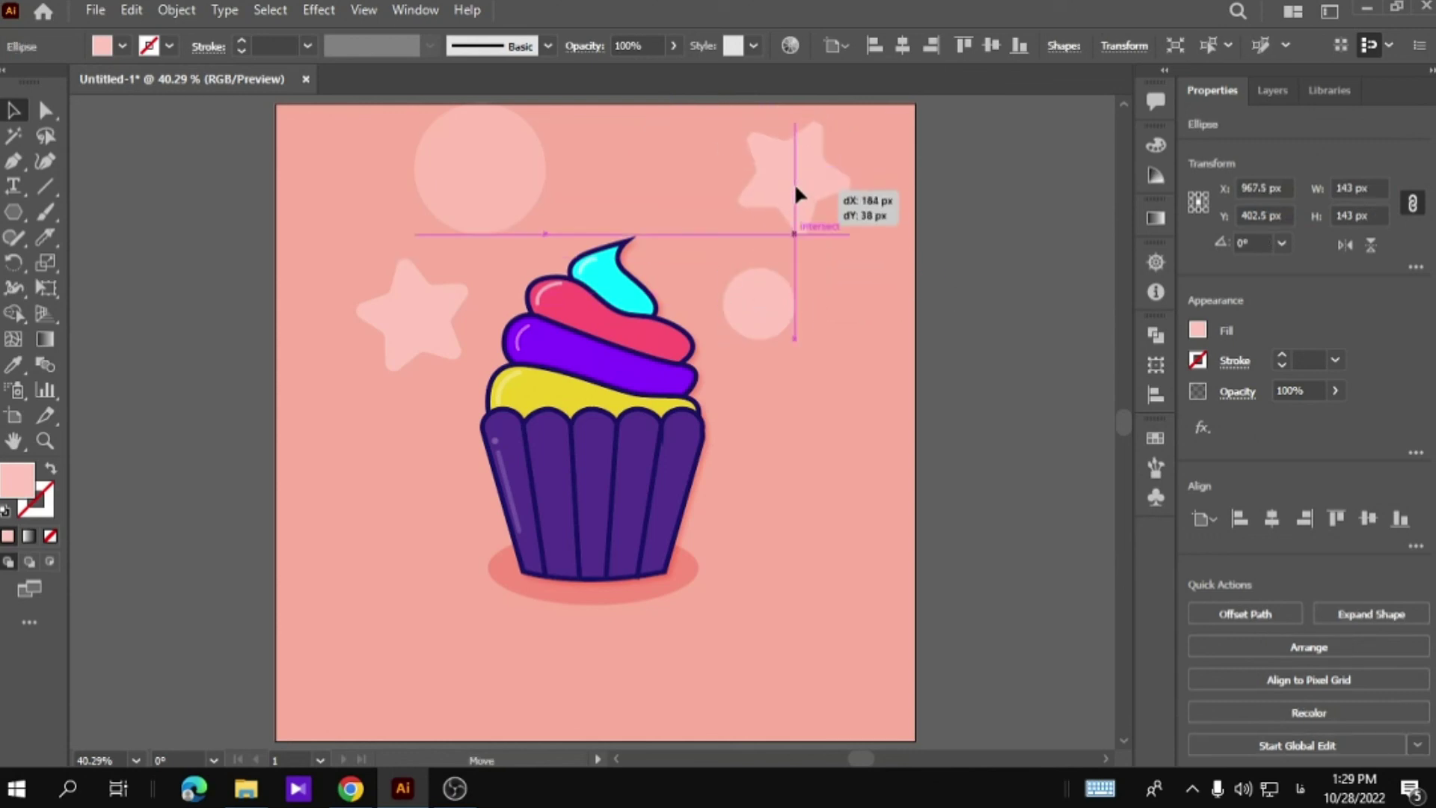
{"action": "left_click", "coordinate": [963, 224]}
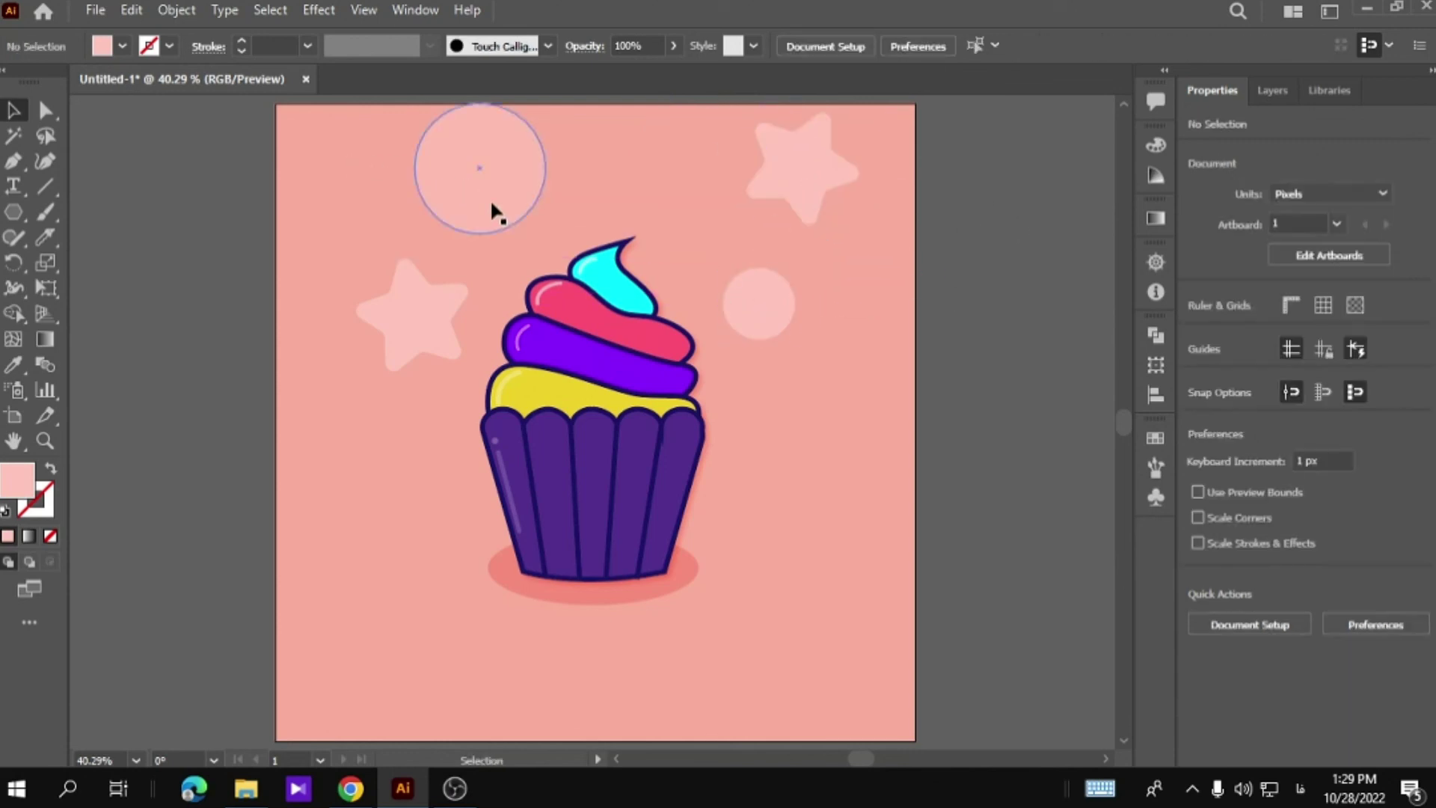
{"action": "left_click_drag", "start_coordinate": [410, 340], "coordinate": [419, 361]}
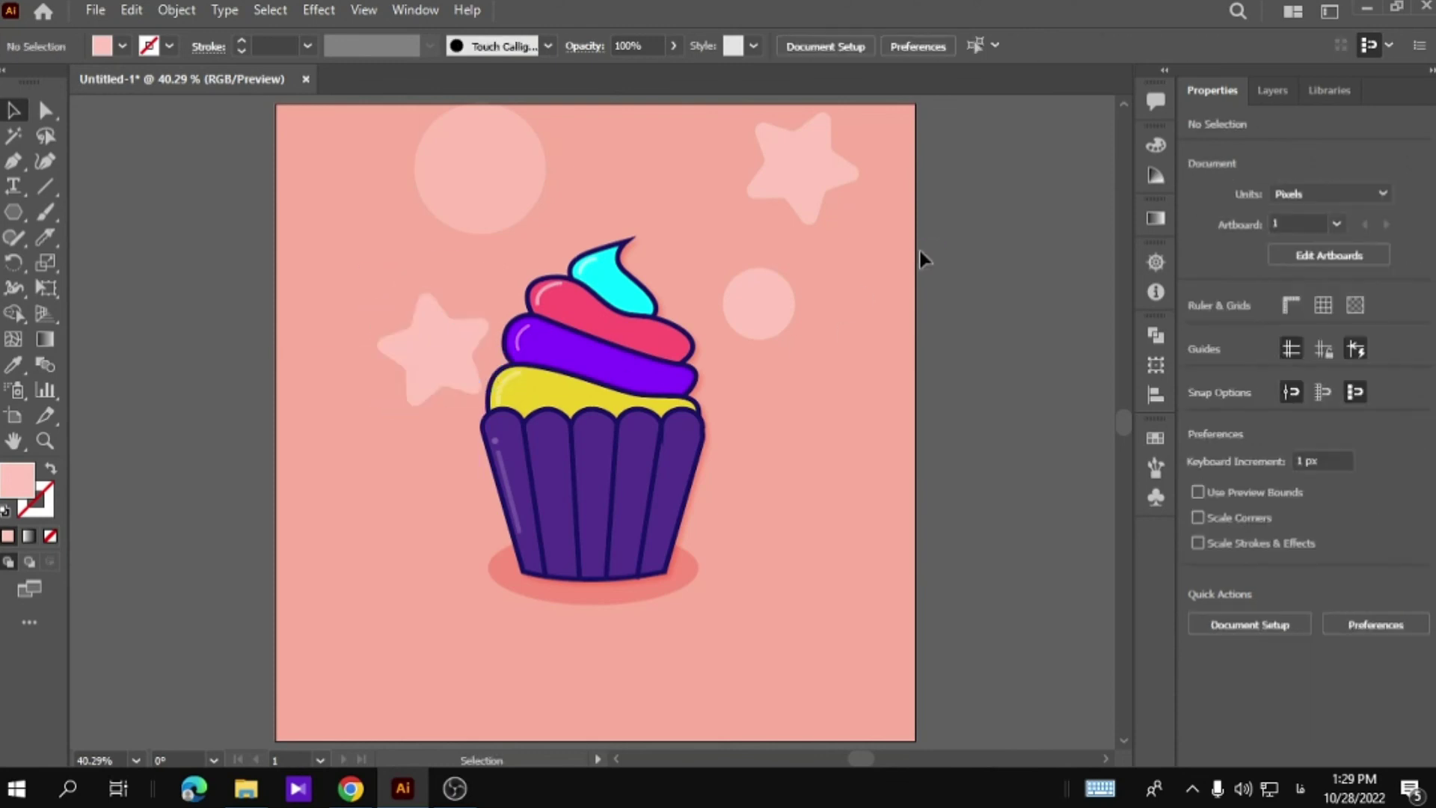